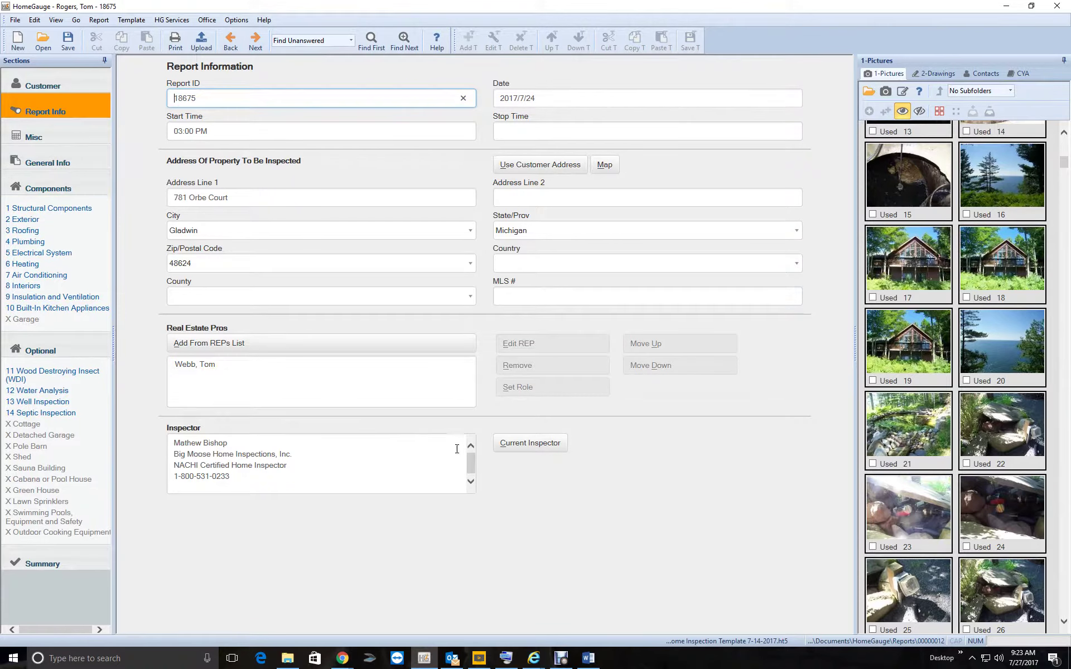
Apply the current inspector's details to the report and open the general report information.
left_click(511, 446)
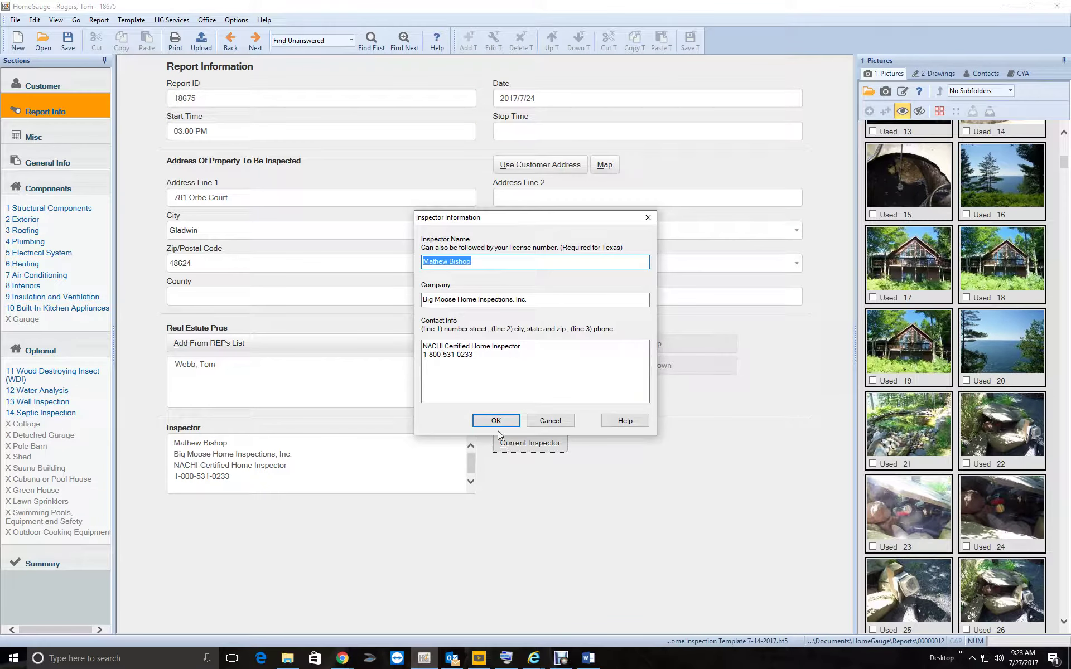
left_click(496, 421)
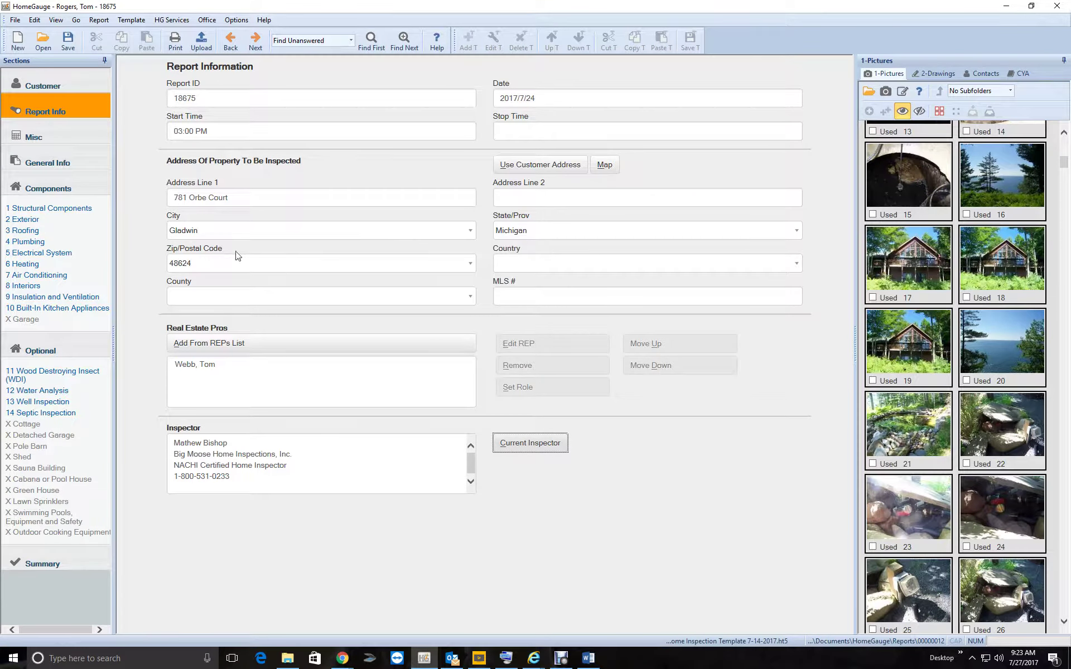
left_click(51, 162)
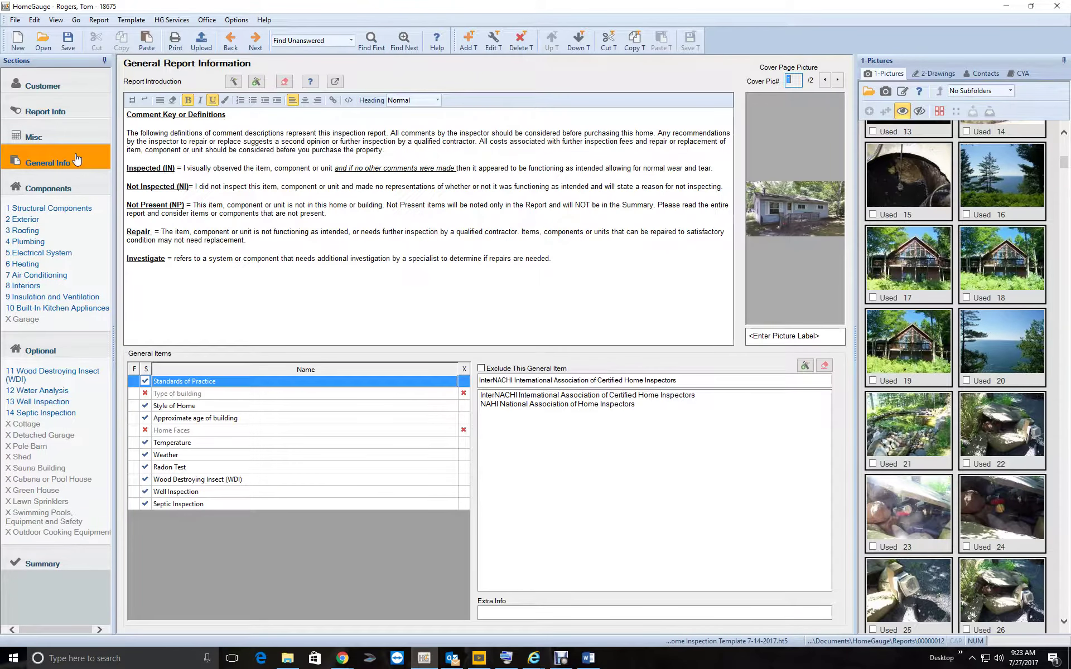
Review the Structural Components comments for crawlspace foundations, floors, and roof structure and attic.
left_click(53, 208)
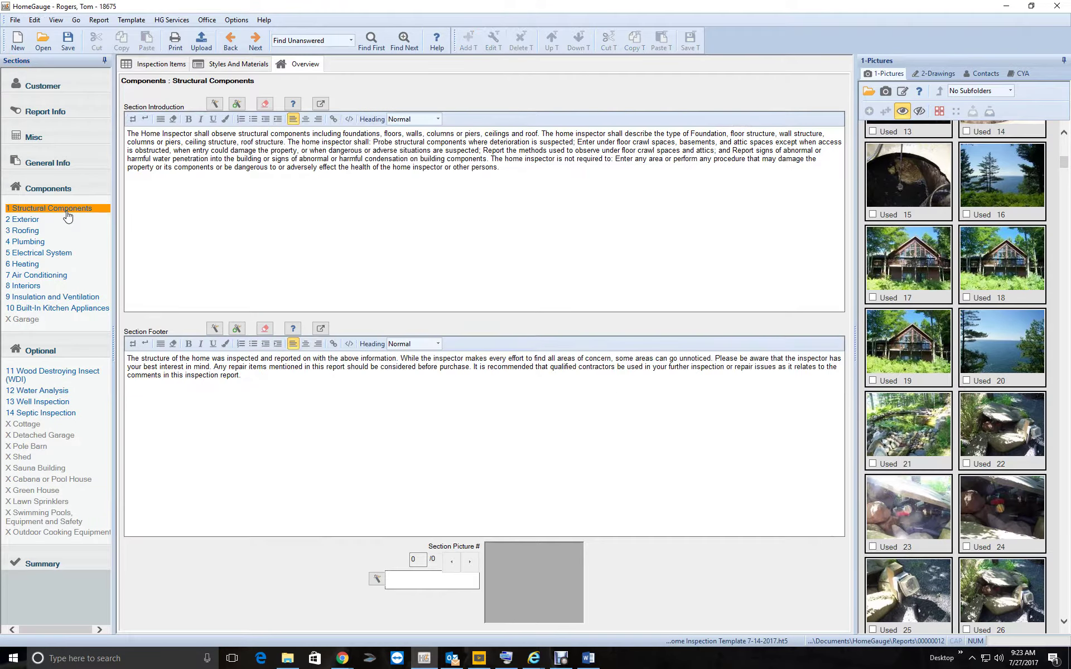
left_click(165, 64)
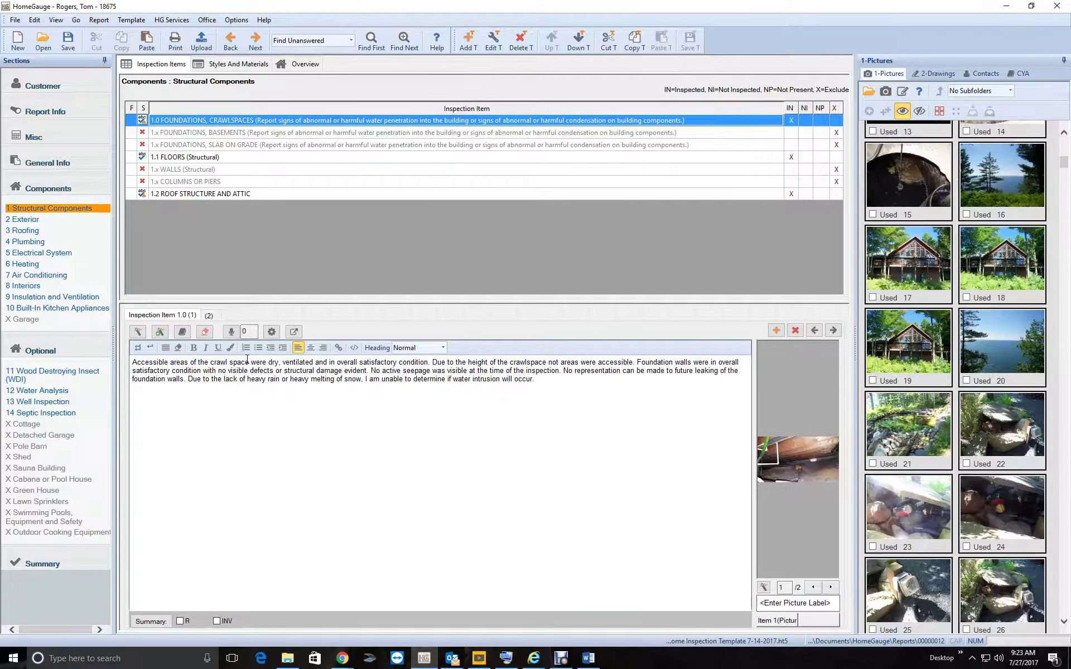
left_click(209, 316)
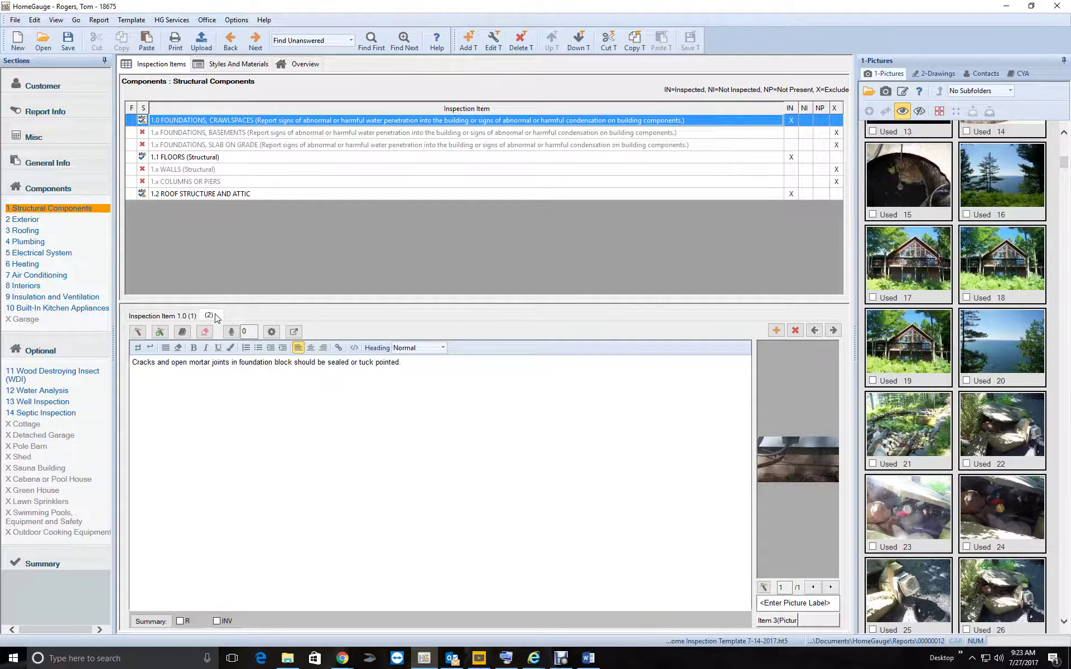
left_click(253, 158)
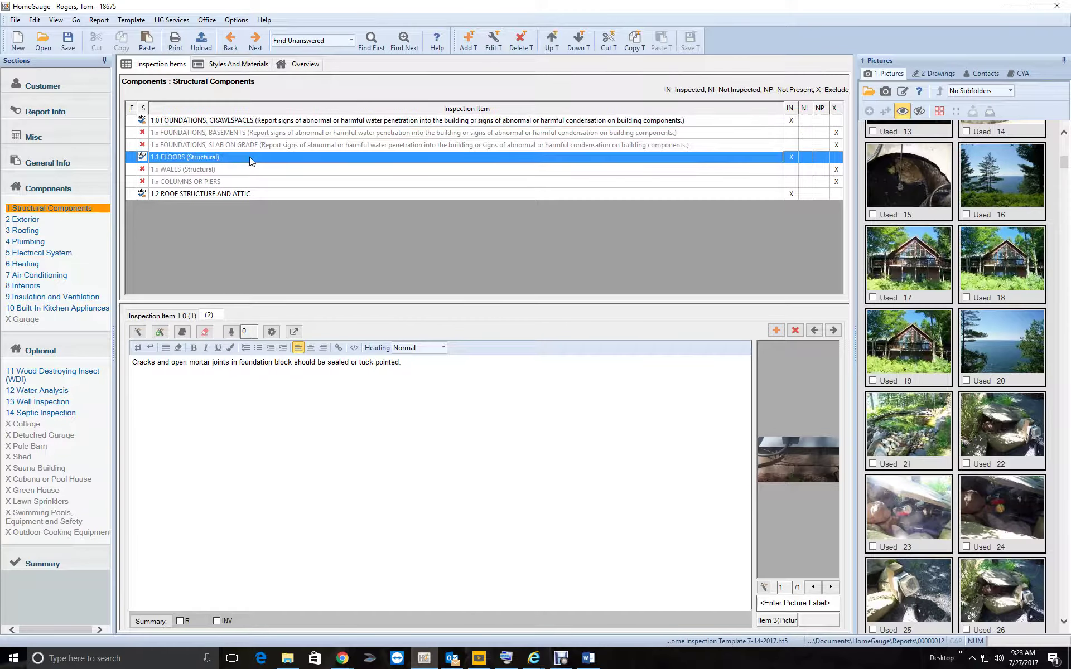
left_click(251, 194)
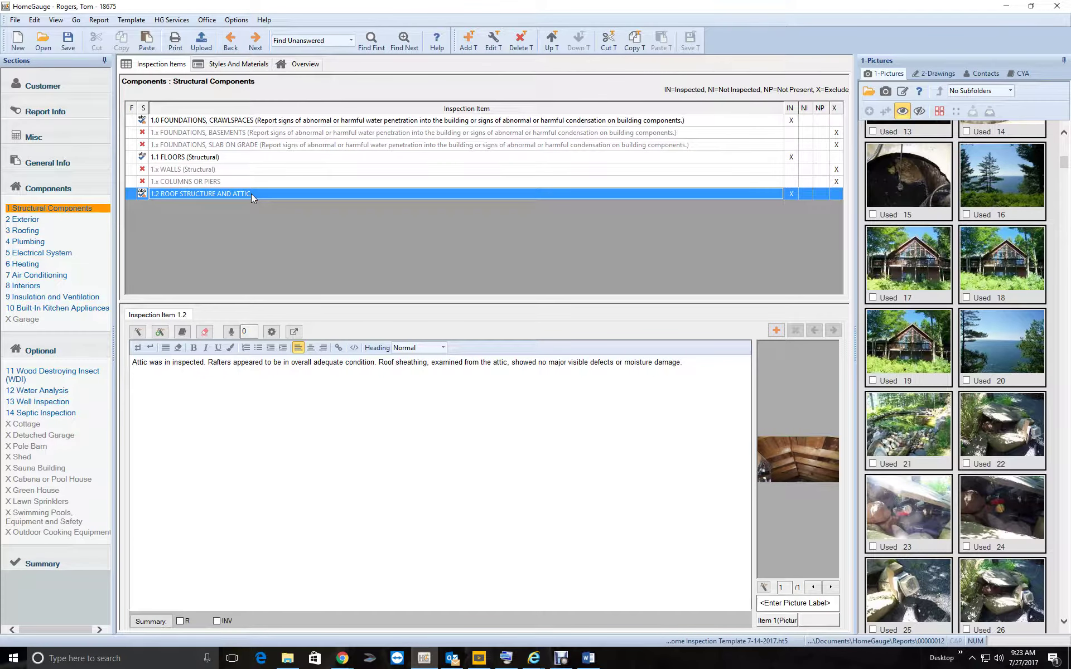
Delete "Repairs should be made to help protect the eaves." from the first comment of Exterior item 2.1, Eaves, Soffits and Fascias.
left_click(25, 219)
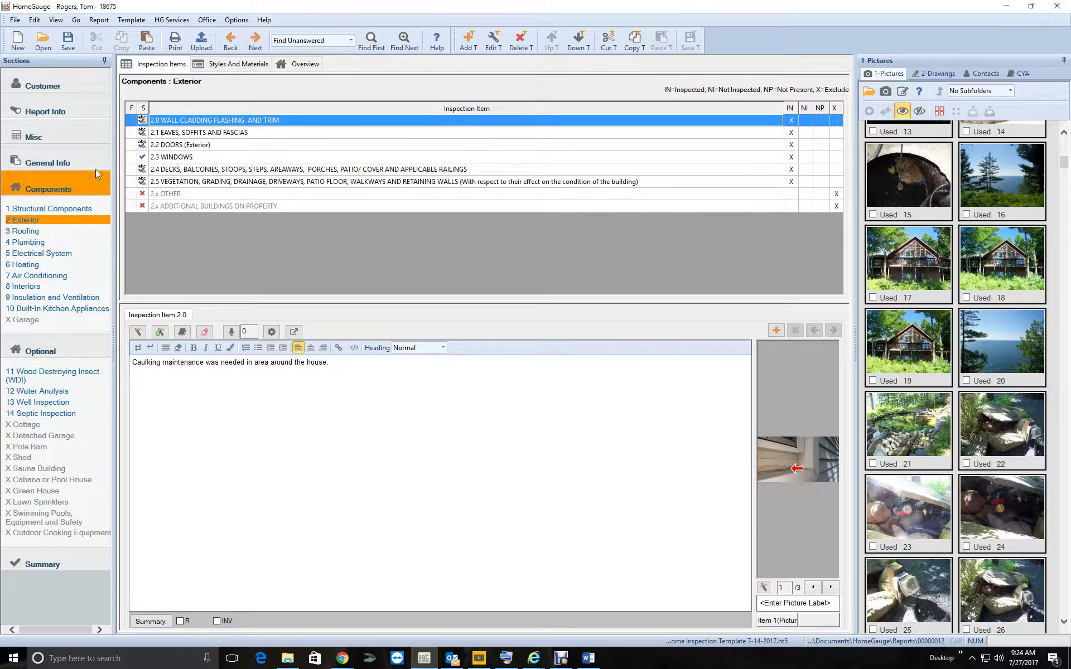
left_click(179, 132)
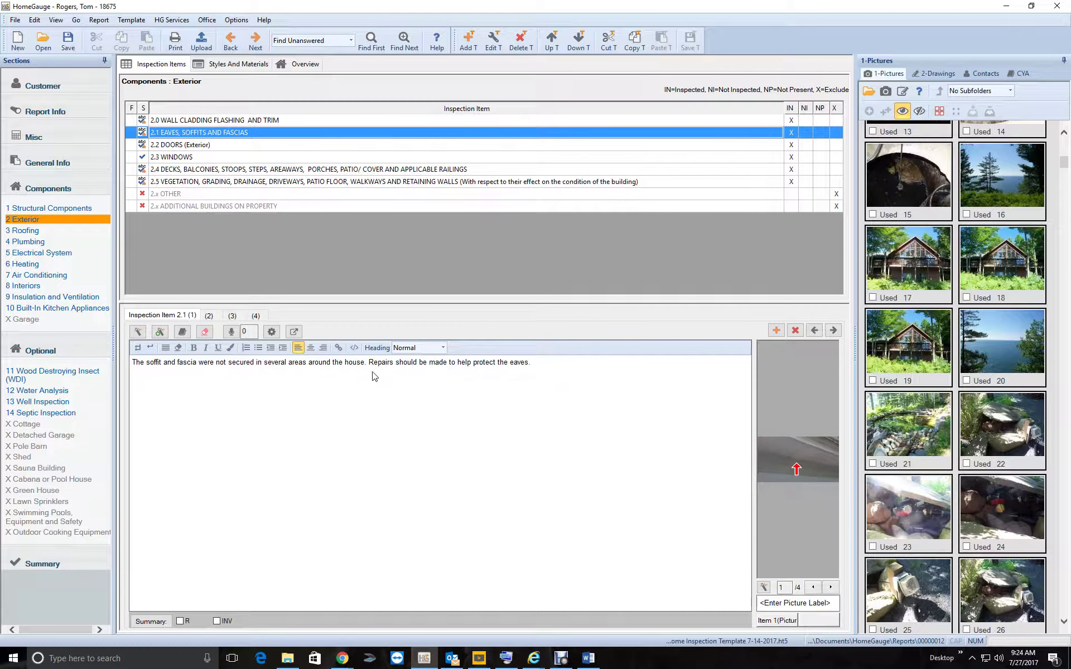
left_click_drag(369, 362, 570, 381)
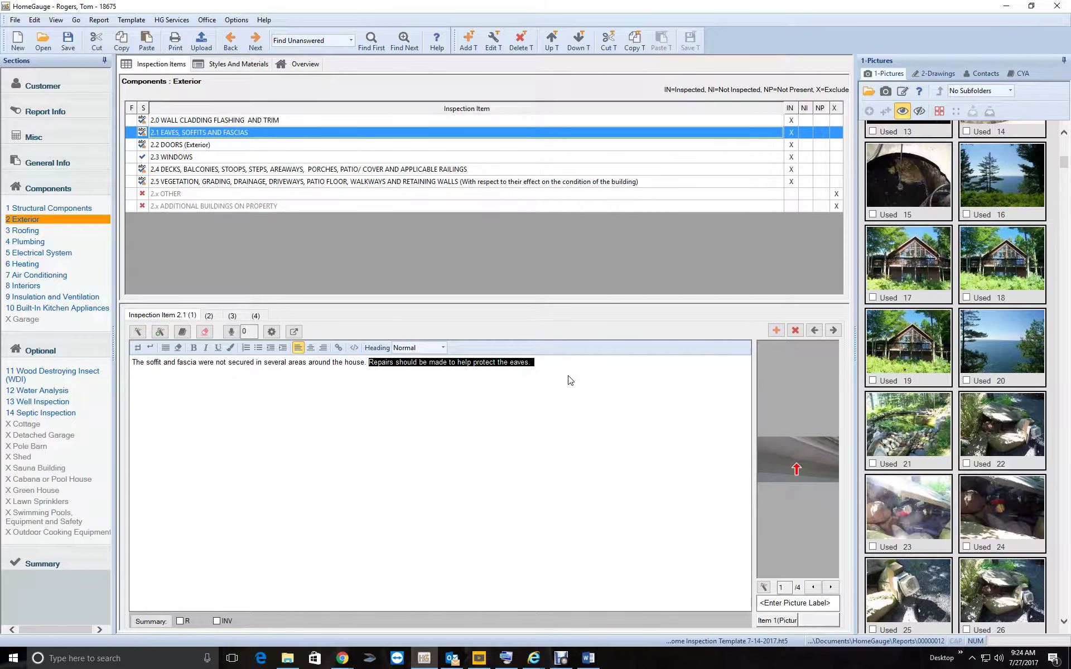
key("Delete")
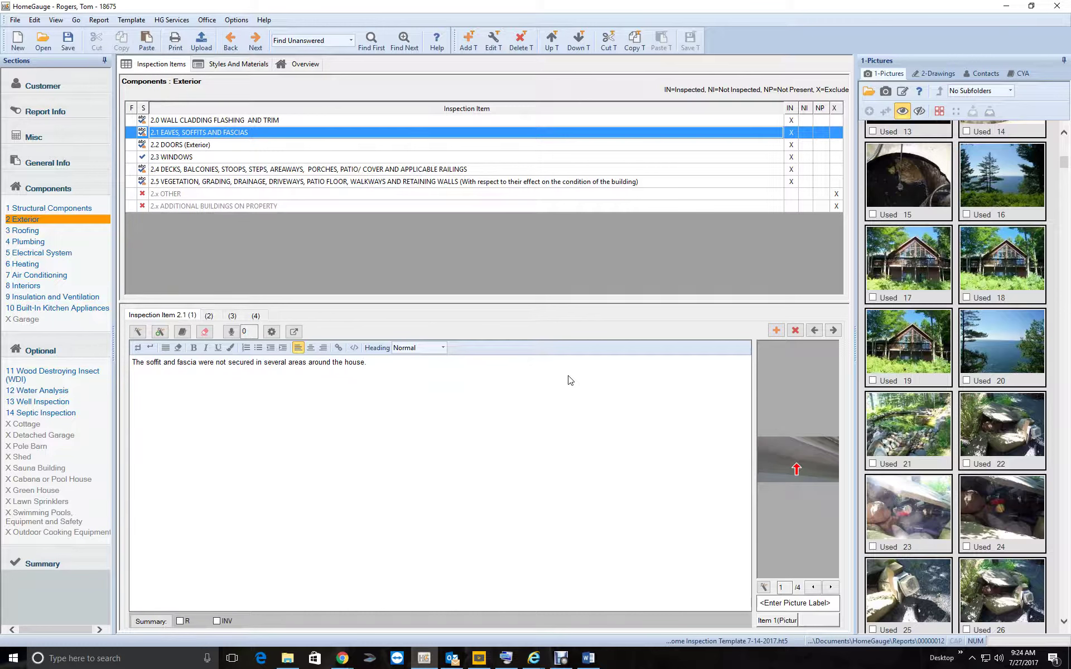
Delete "Issue should be corrected to help prevent moisture penetration." from the second comment of item 2.1.
left_click(208, 315)
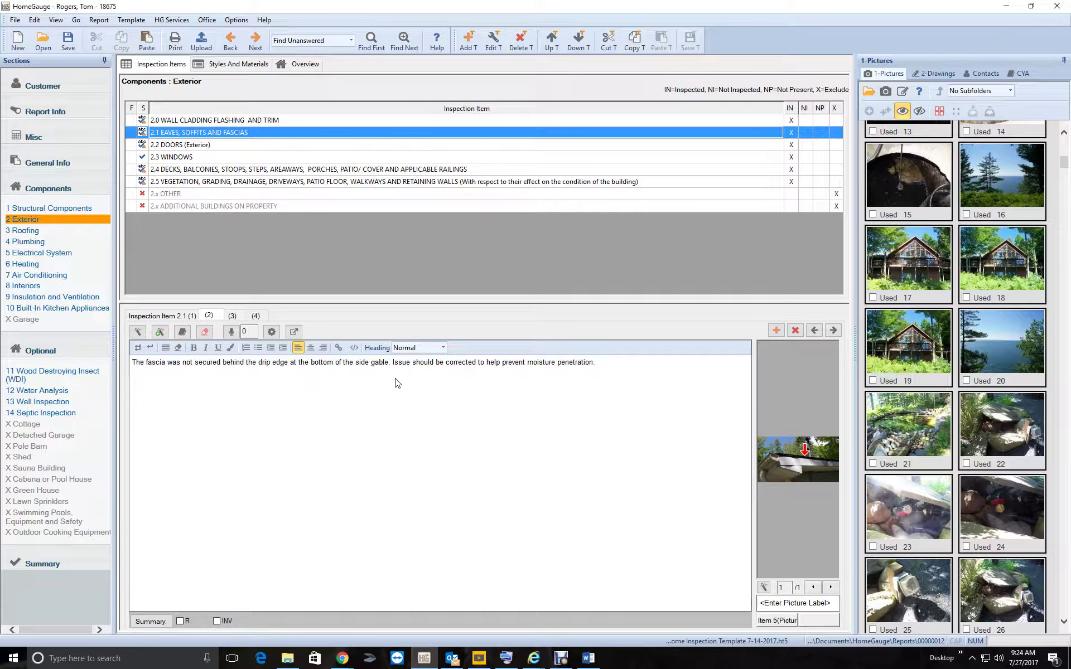
left_click_drag(394, 384, 651, 383)
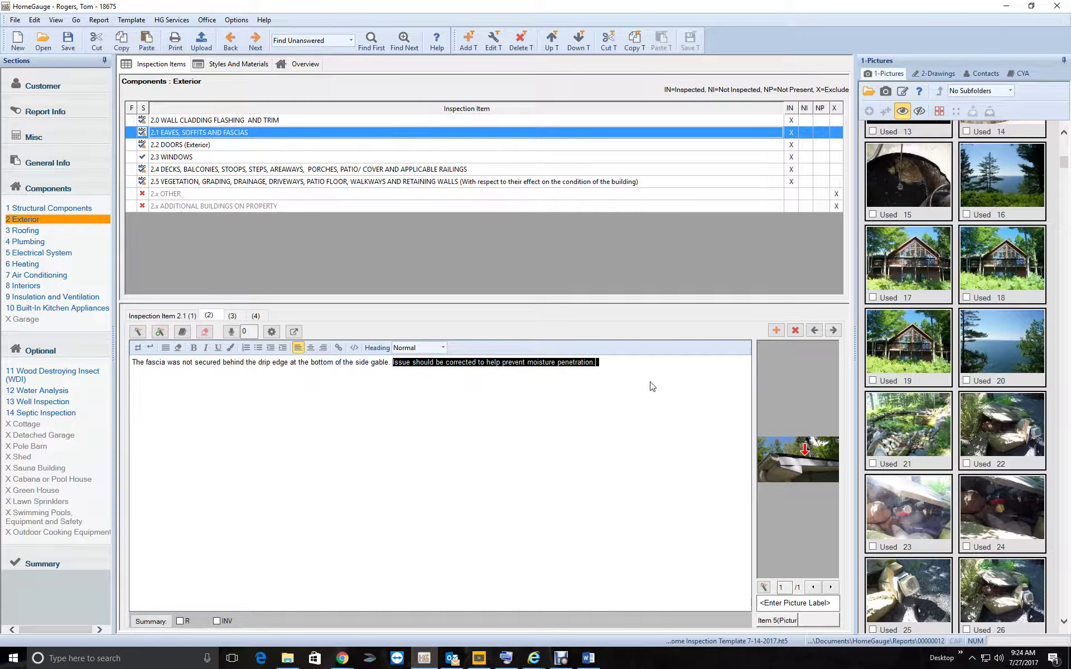
key("Delete")
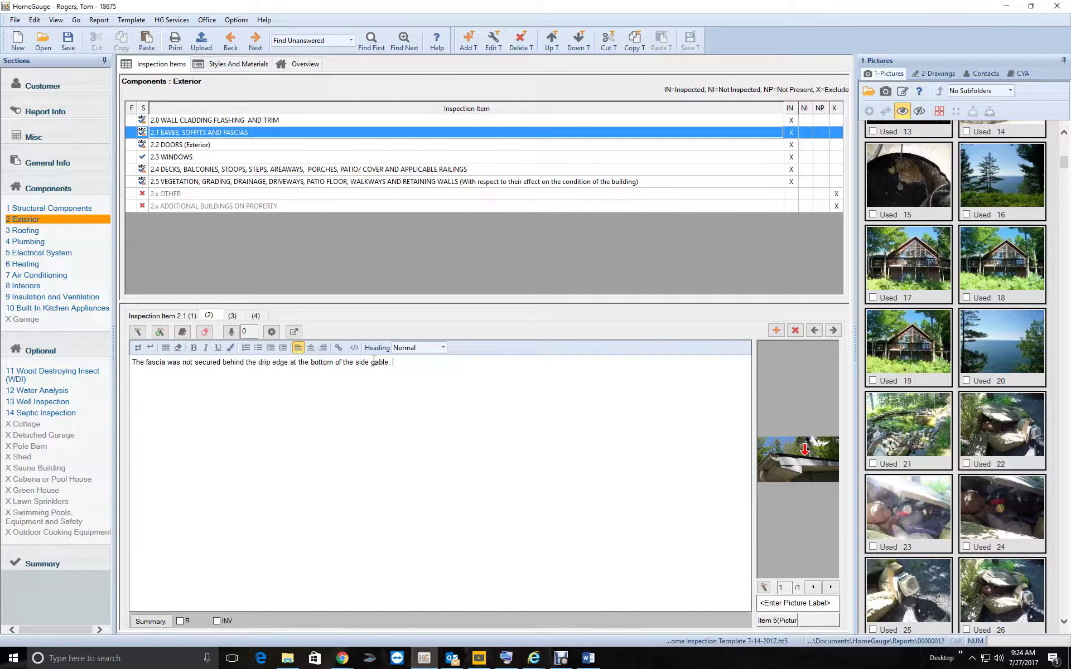
Bring up the third comment of item 2.1 and save the report into a folder named after the report ID.
left_click(232, 317)
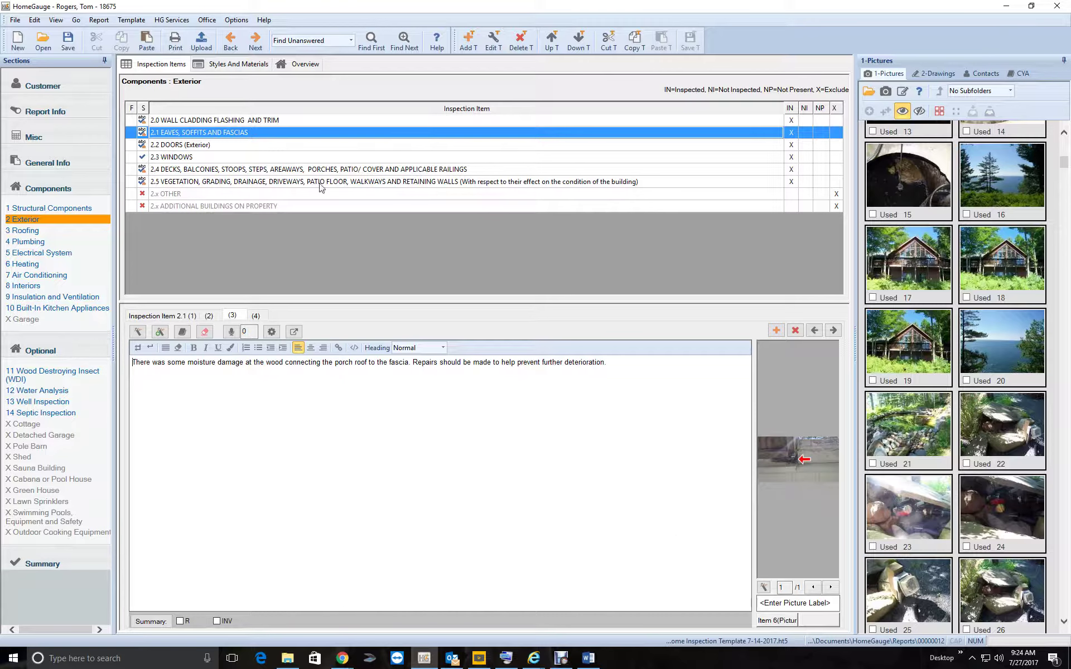
left_click(67, 42)
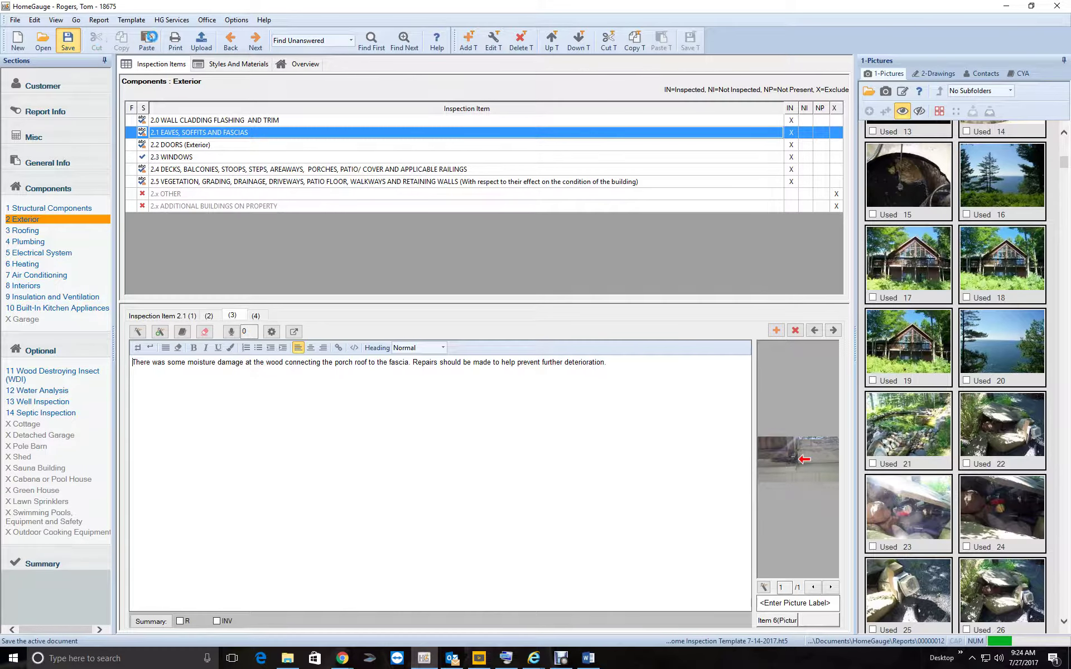
left_click(99, 19)
left_click(175, 123)
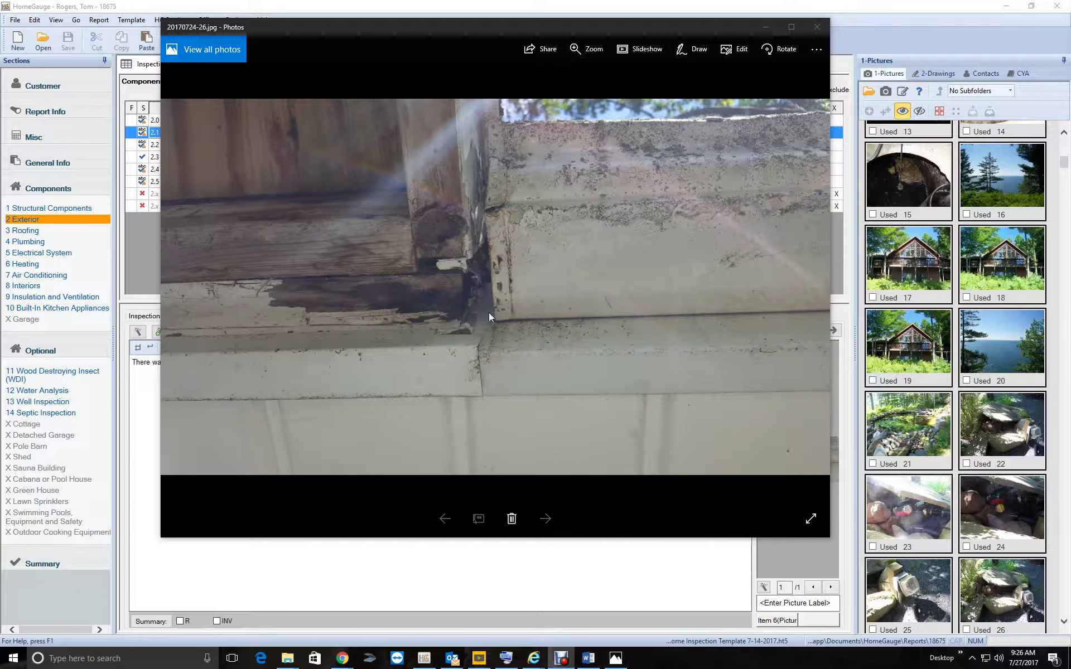
Examine photo 20170724-26.jpg up close at the joint between the porch roof wood and the fascia, and close it.
scroll(470, 329, "up", 3)
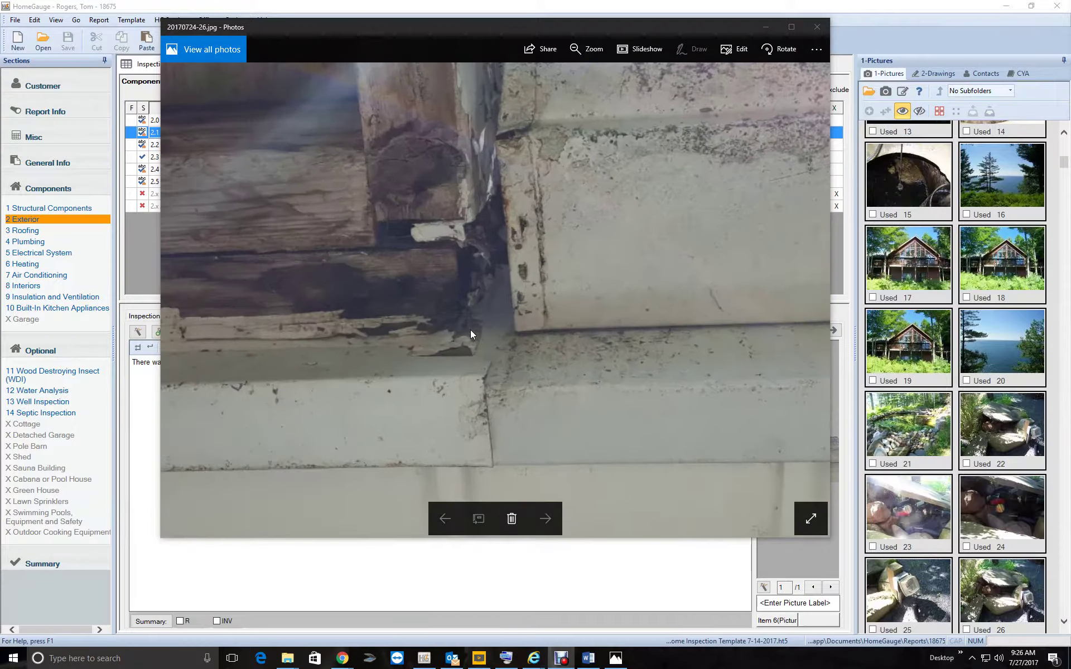
scroll(471, 329, "up", 2)
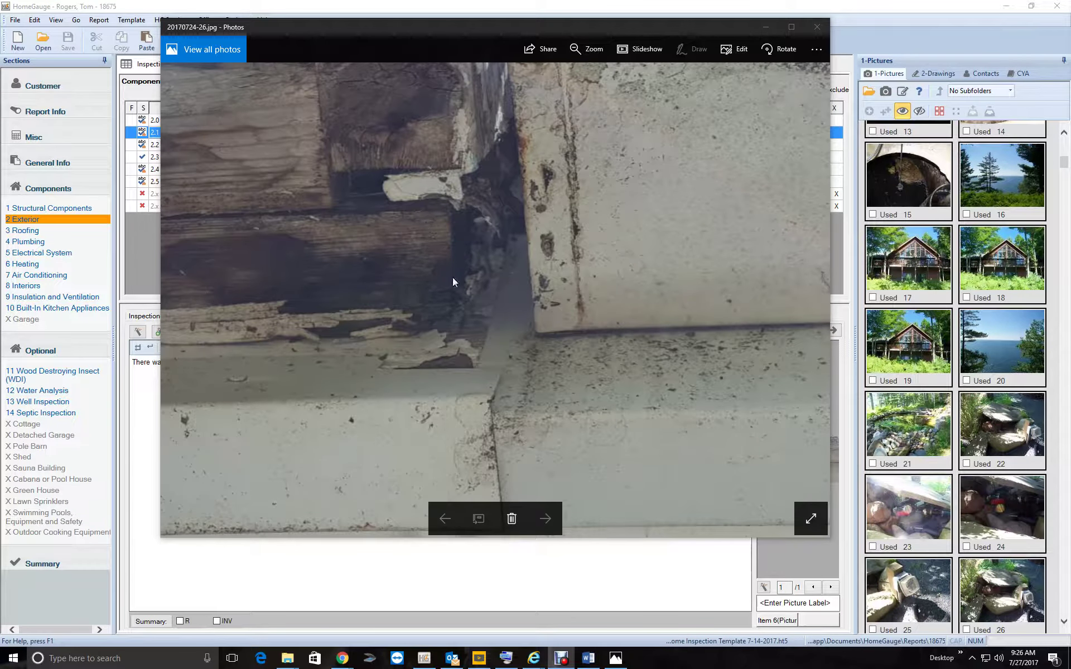
left_click(816, 27)
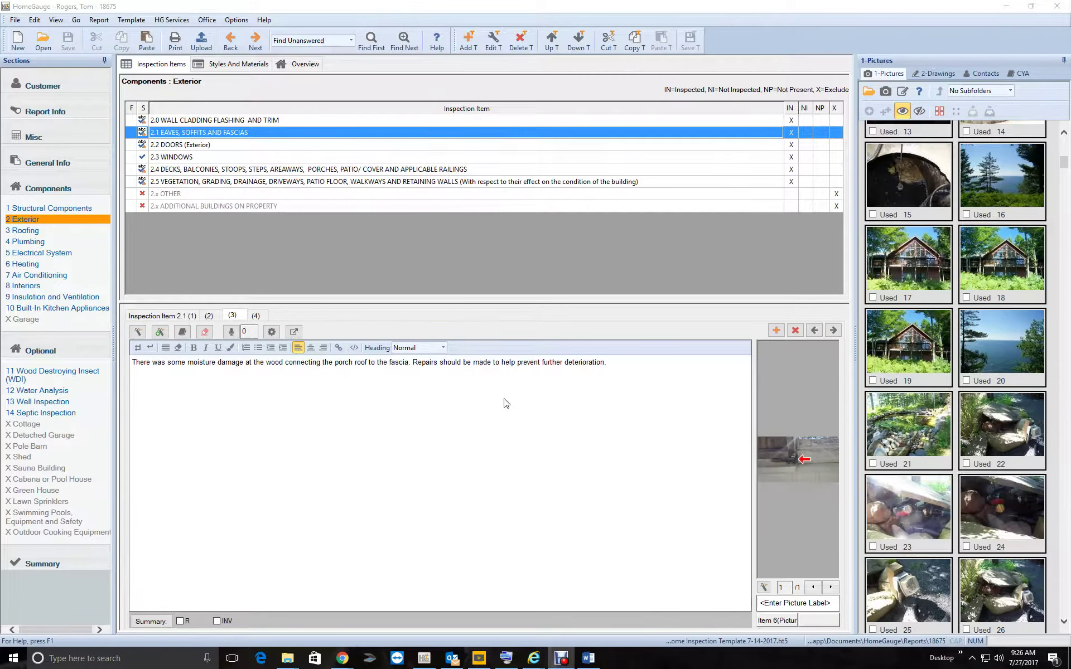
left_click(188, 367)
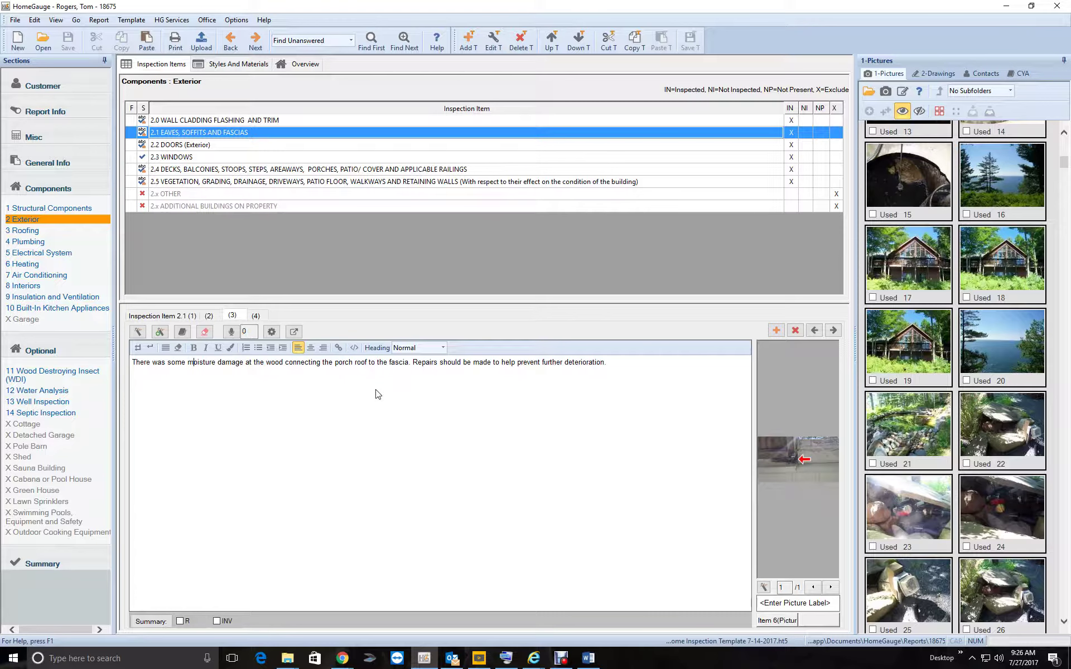
key("Right")
key("Right")
key("Right")
key("Right")
key("Right")
key("Right")
key("Right")
key("Right")
key("Right")
key("Right")
key("Right")
key("Right")
key("Right")
Review the fourth comment of item 2.1, the exterior doors and windows items, and the first four deck comments of item 2.4.
left_click(258, 317)
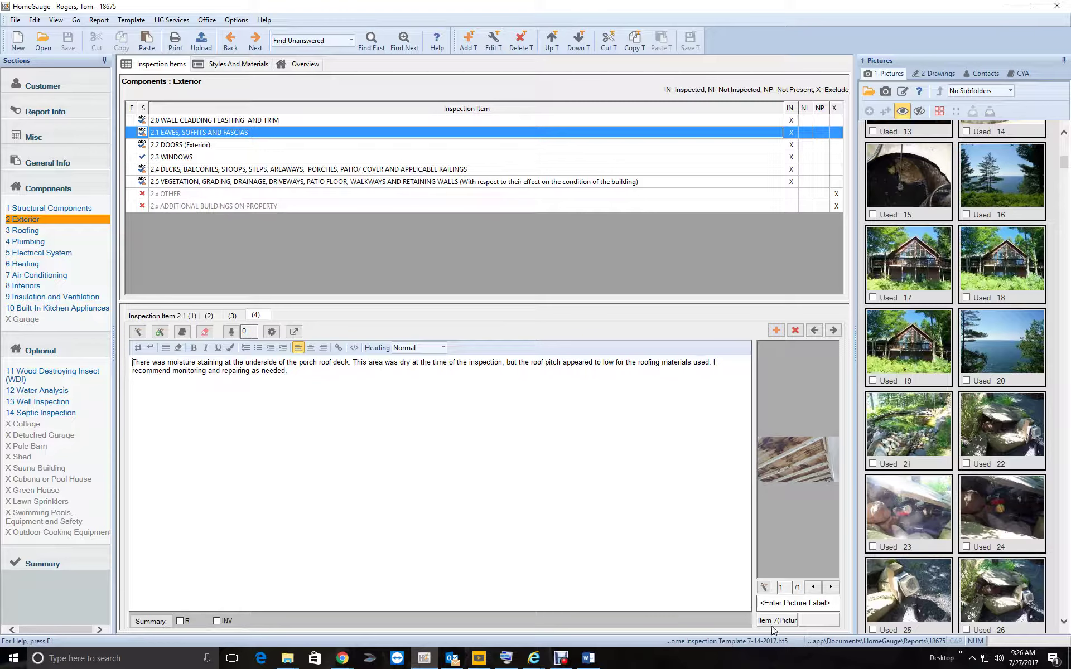
left_click(210, 147)
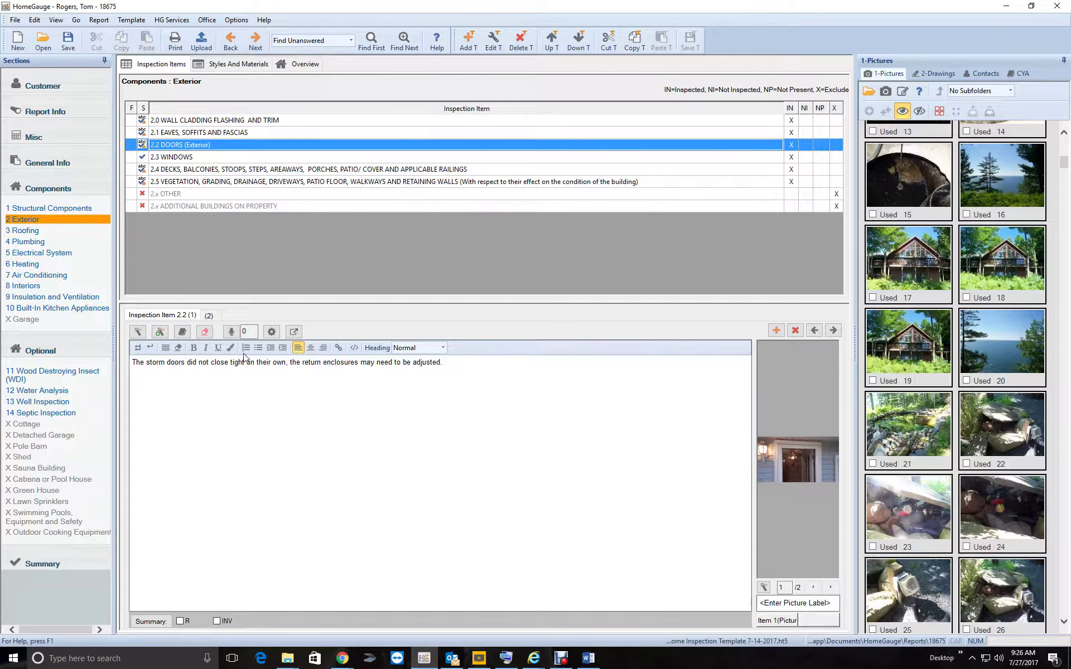
left_click(219, 315)
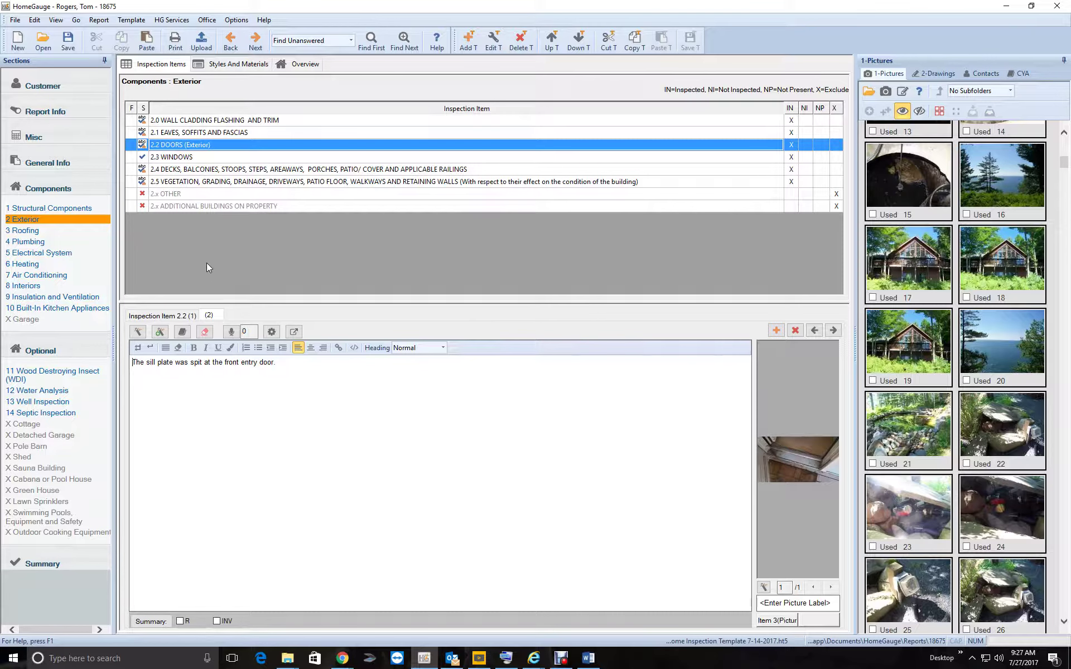
left_click(204, 156)
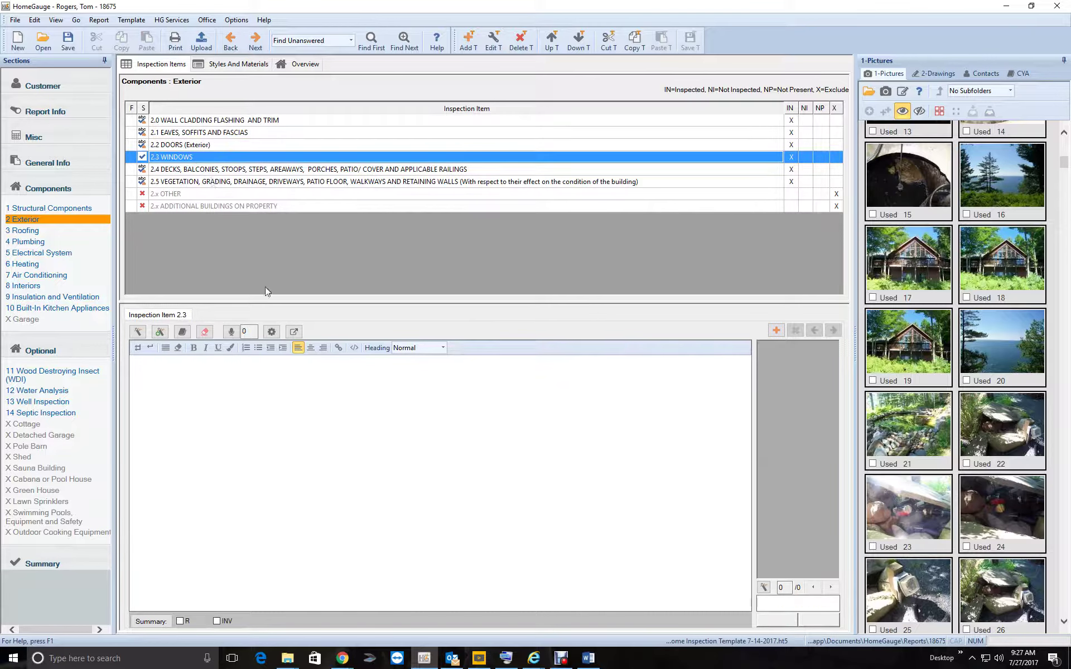
left_click(231, 172)
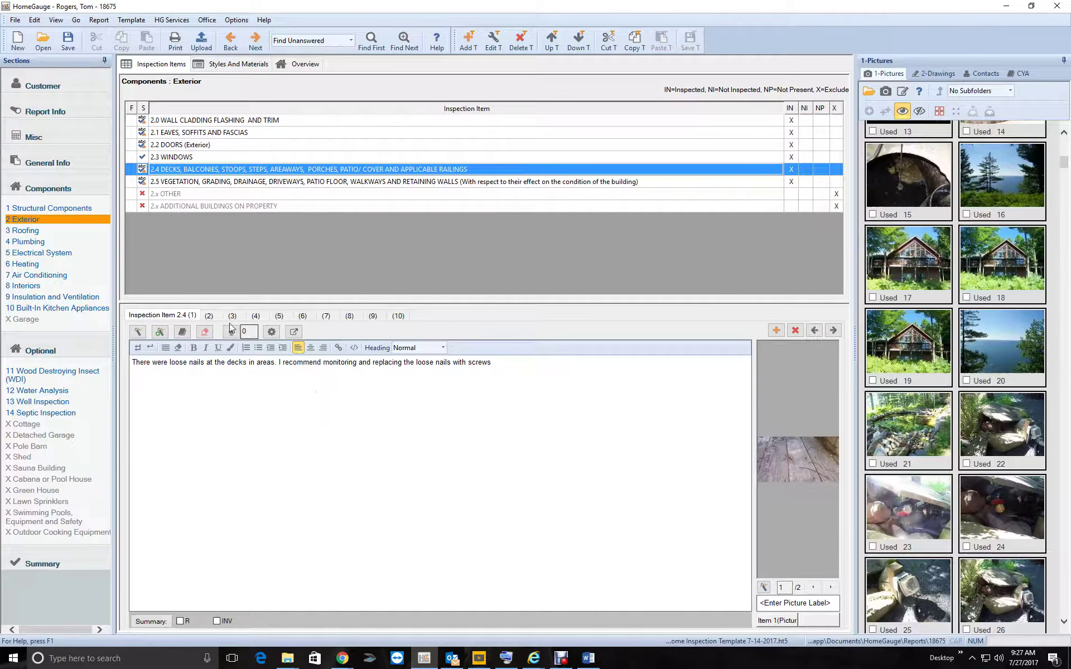
left_click(209, 316)
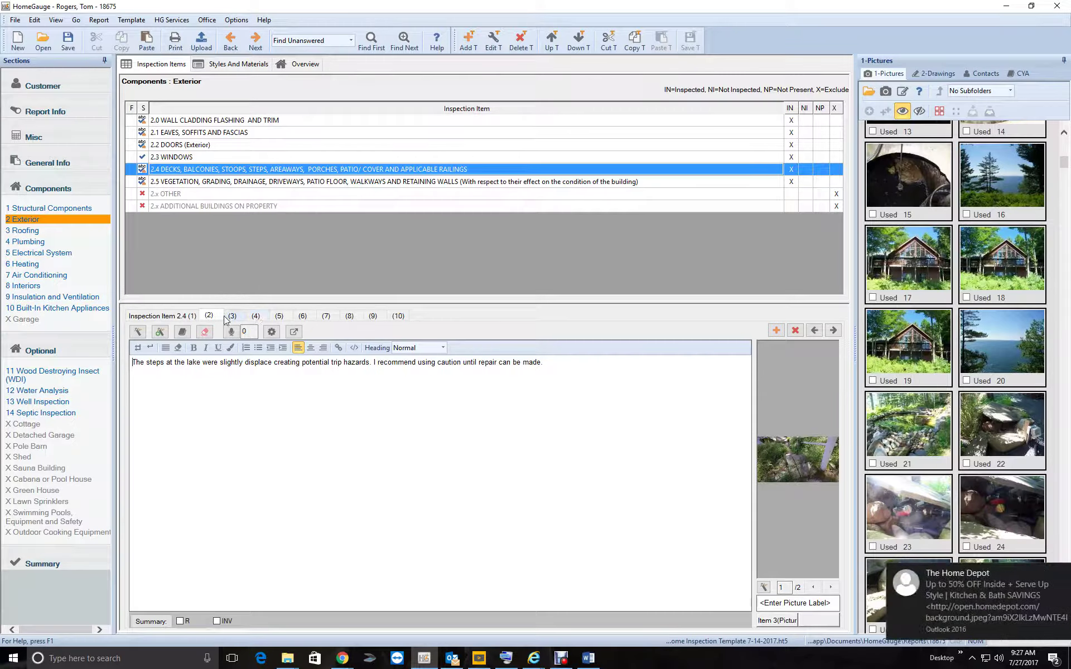
left_click(242, 316)
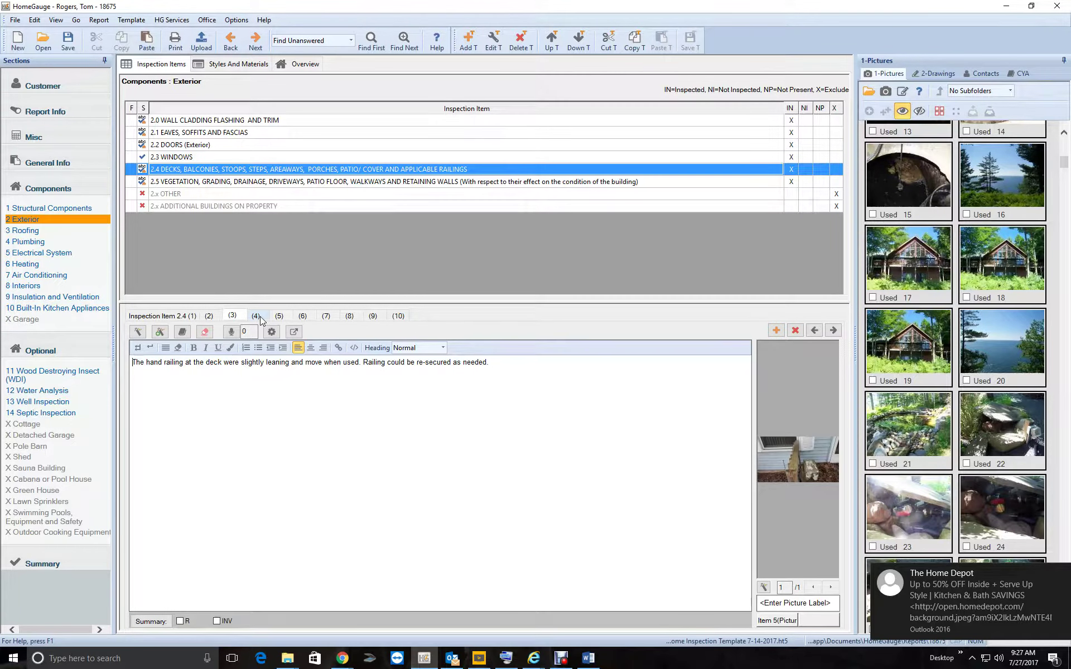
left_click(259, 318)
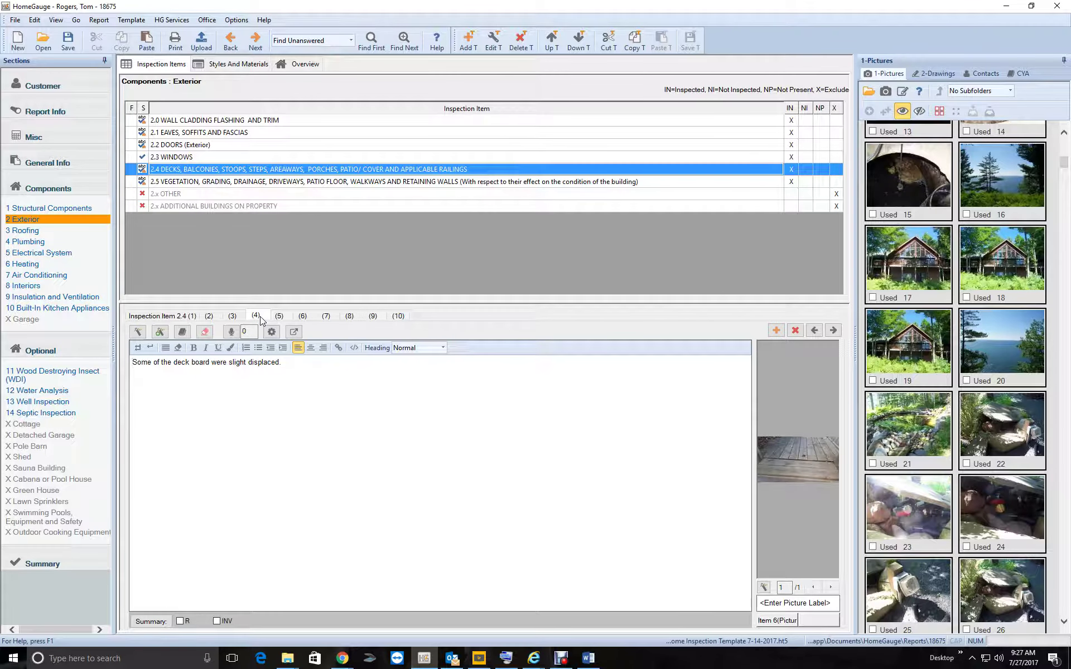
Correct the capitalization of "THe" to "The" in the fifth comment of item 2.4 about the road side deck roof.
left_click(287, 317)
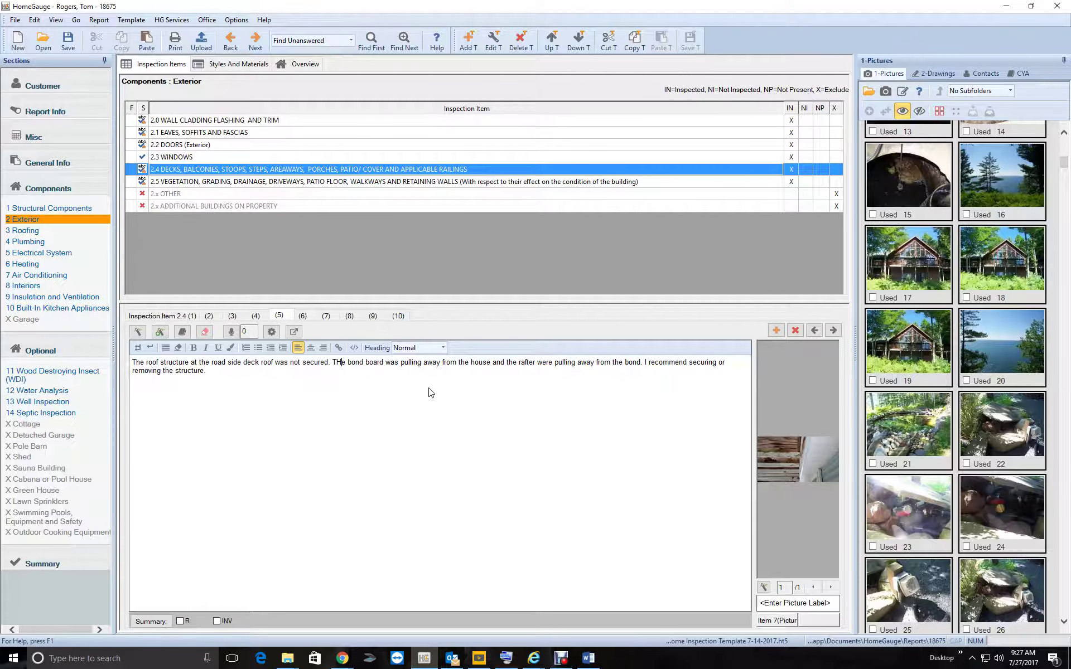
key("BackSpace")
type("h")
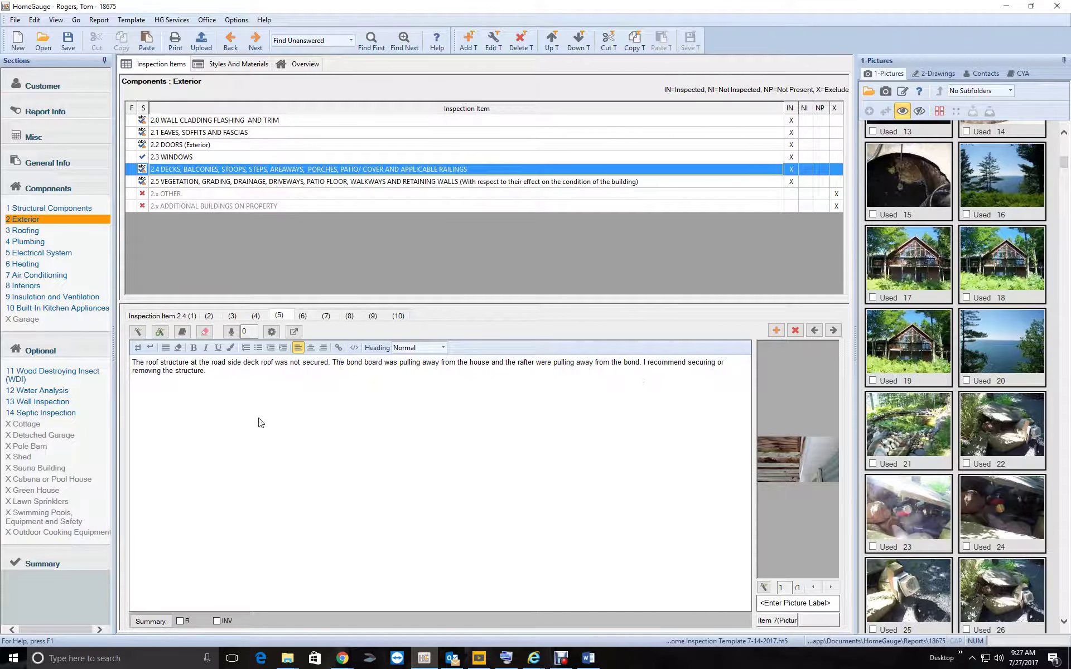
Delete "I recommend repairs." from the sixth comment of item 2.4 about the road side entry porch.
left_click(304, 317)
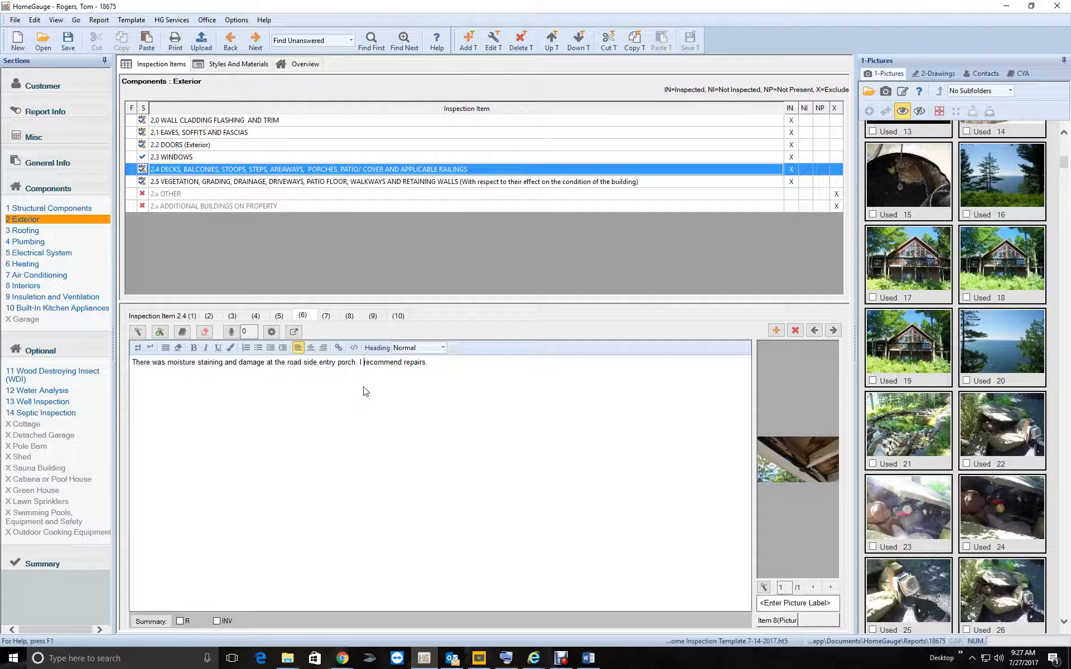
left_click_drag(362, 394, 449, 395)
key("BackSpace")
Delete "Repairs could be made to help prevent further deterioration." from the seventh comment of item 2.4 about the hand railing.
left_click(330, 315)
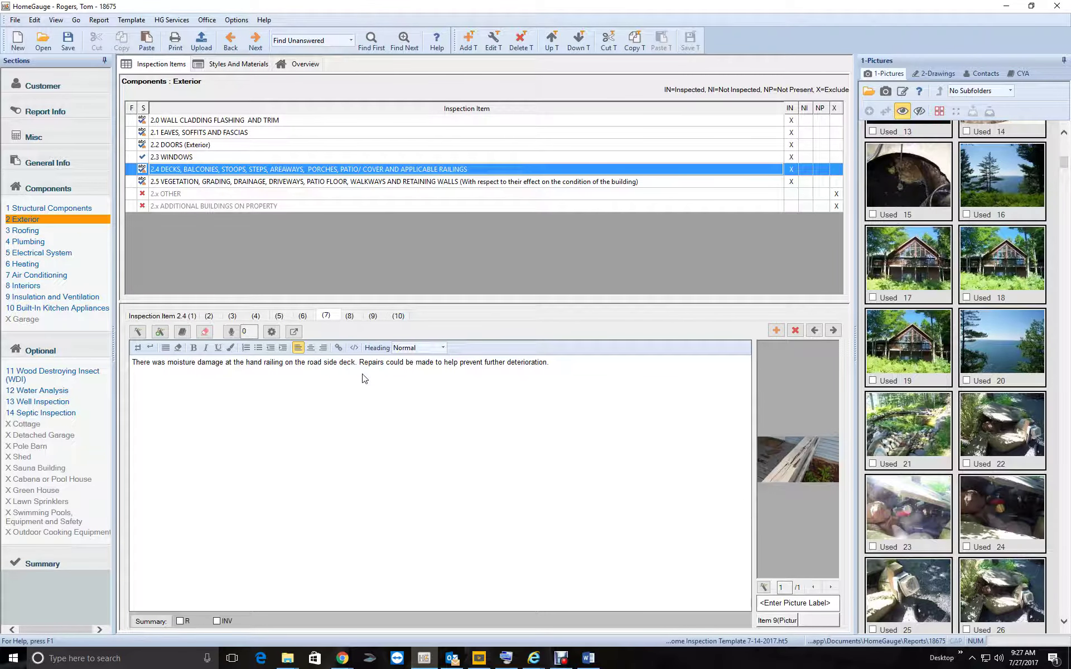
left_click_drag(363, 378, 597, 395)
key("BackSpace")
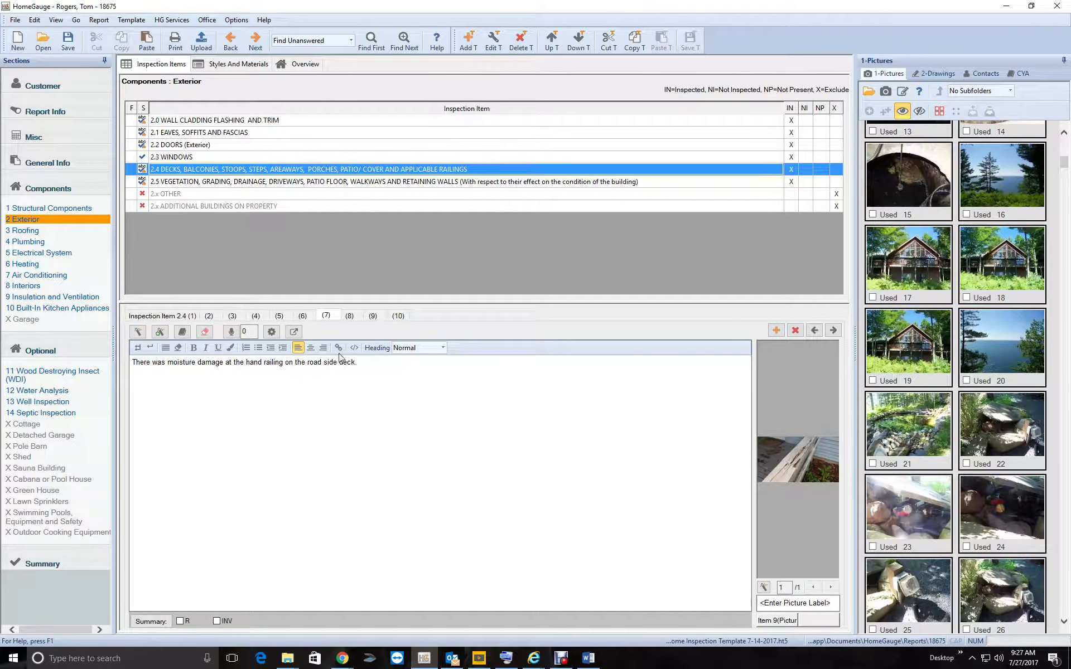
Review the eighth to tenth comments of item 2.4 and the three comments of item 2.5, including the sea wall pictures.
left_click(355, 314)
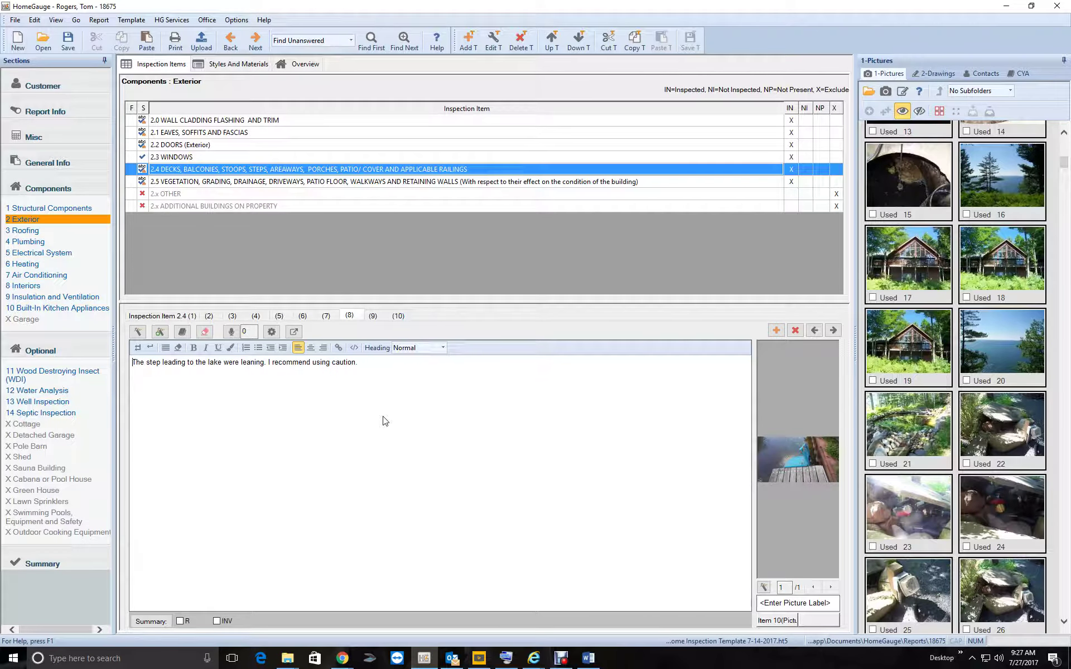
left_click(382, 317)
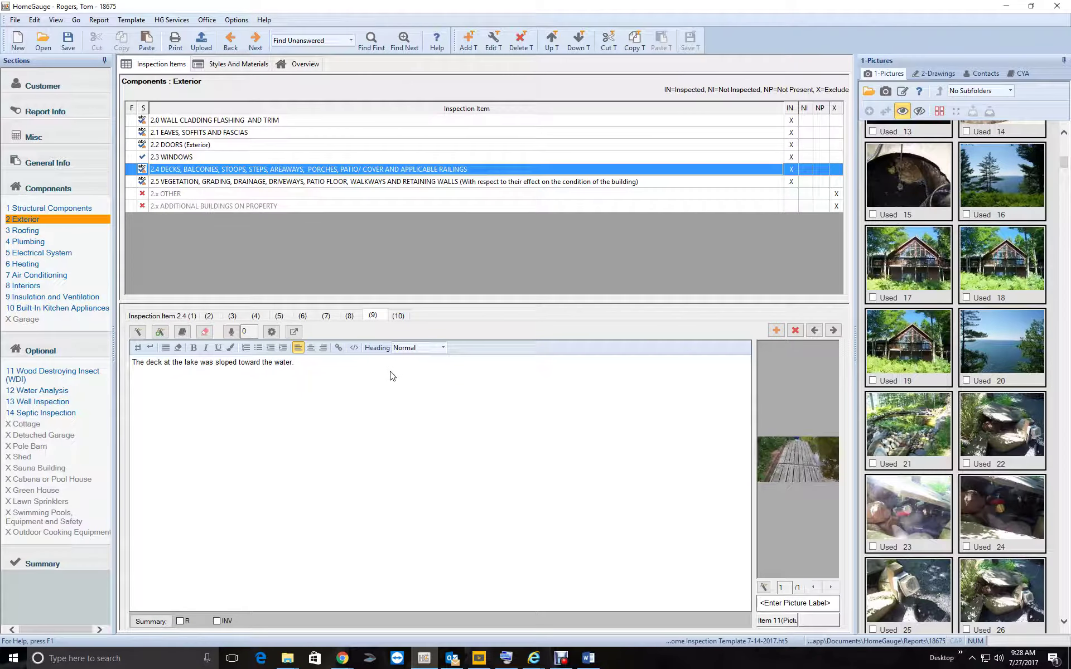
left_click(398, 316)
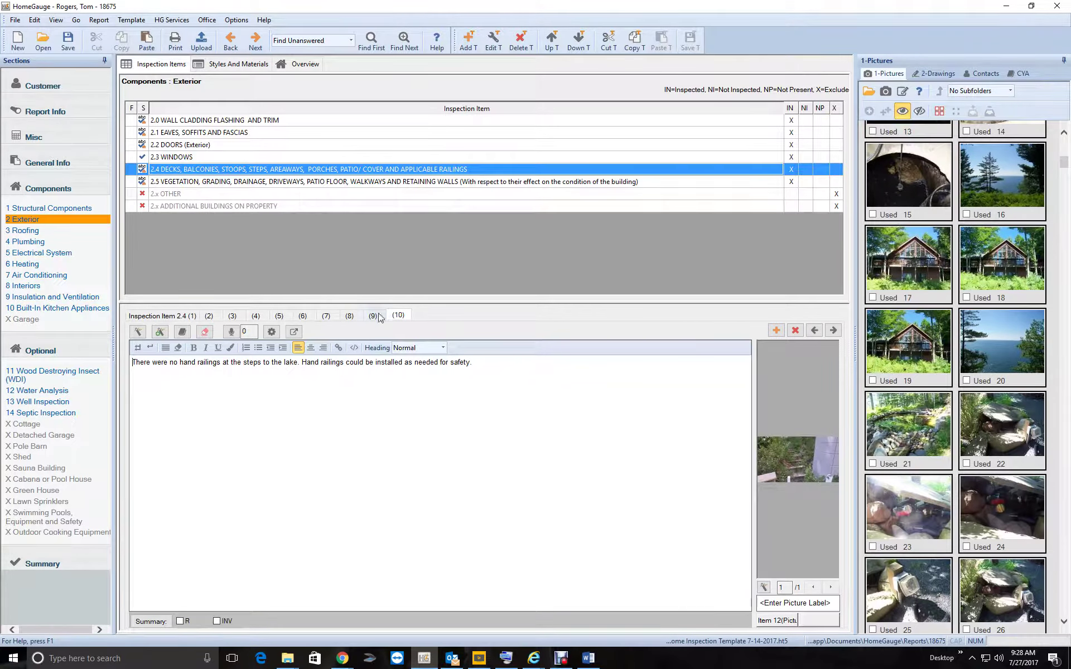
left_click(277, 184)
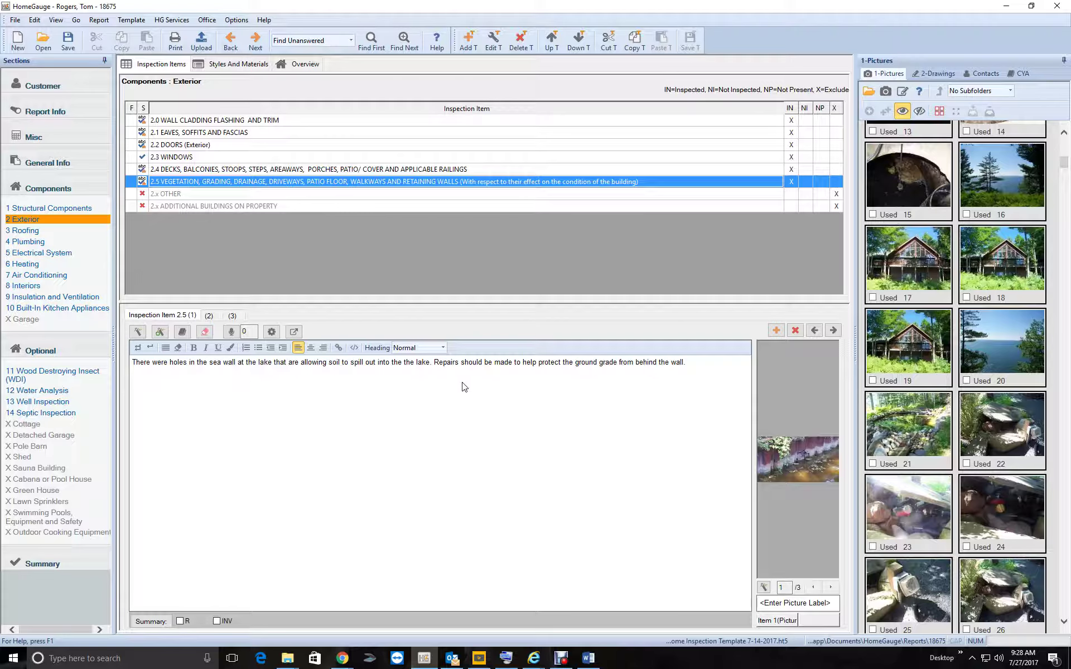
left_click(830, 587)
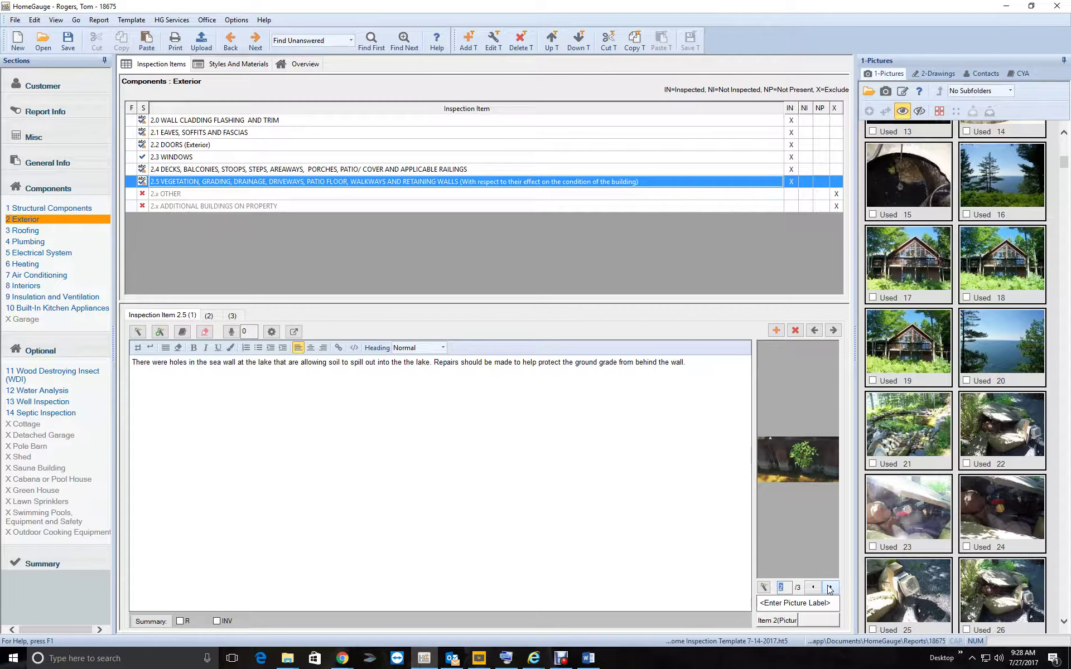
left_click(831, 588)
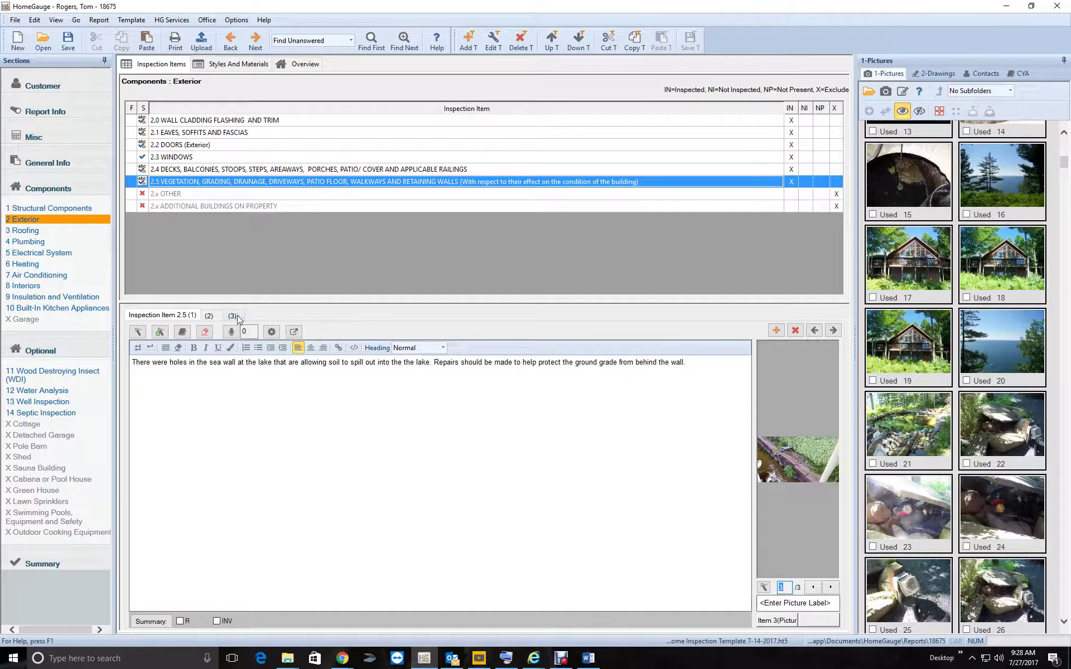
left_click(208, 317)
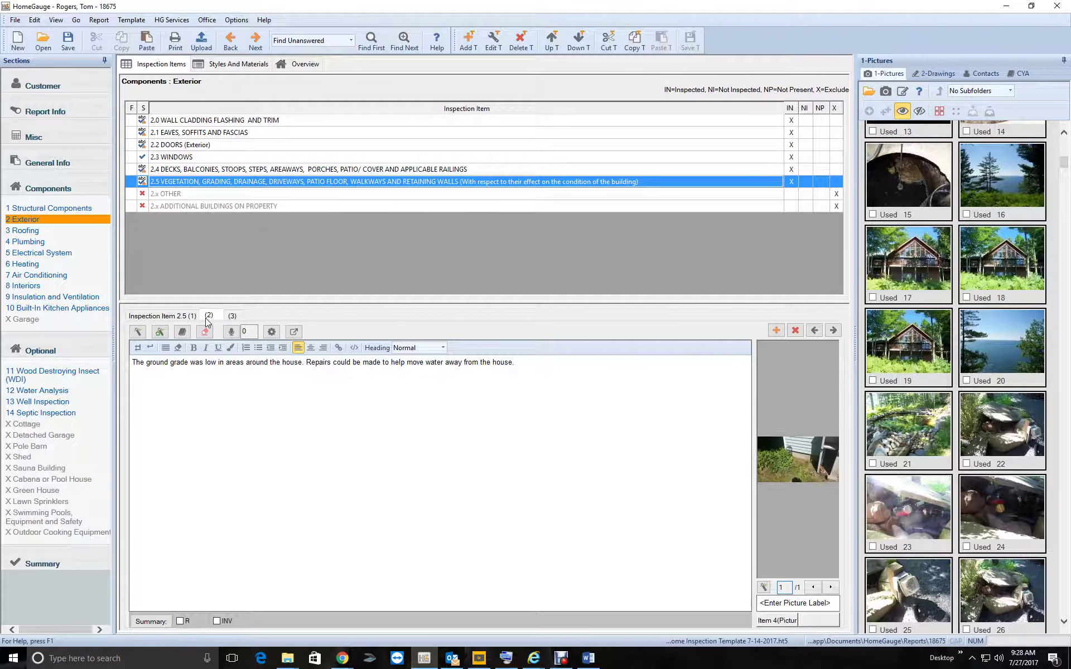
left_click(230, 318)
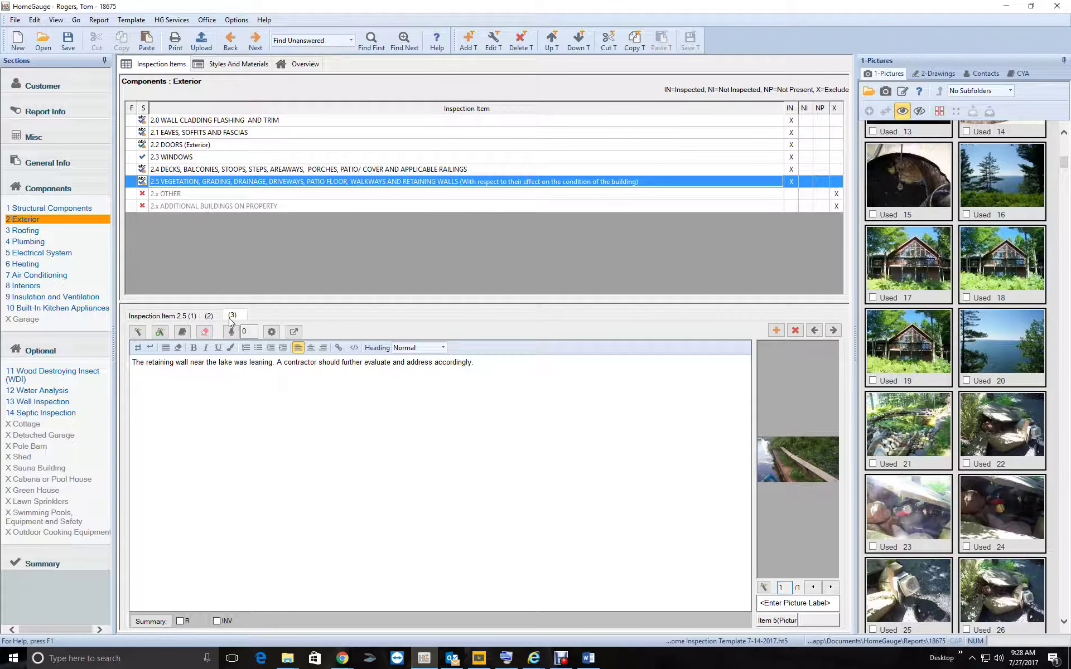
In the second comment of item 2.5 about the low ground grade, replace "Repairs could be made" with "Correcting the grade will".
left_click(208, 316)
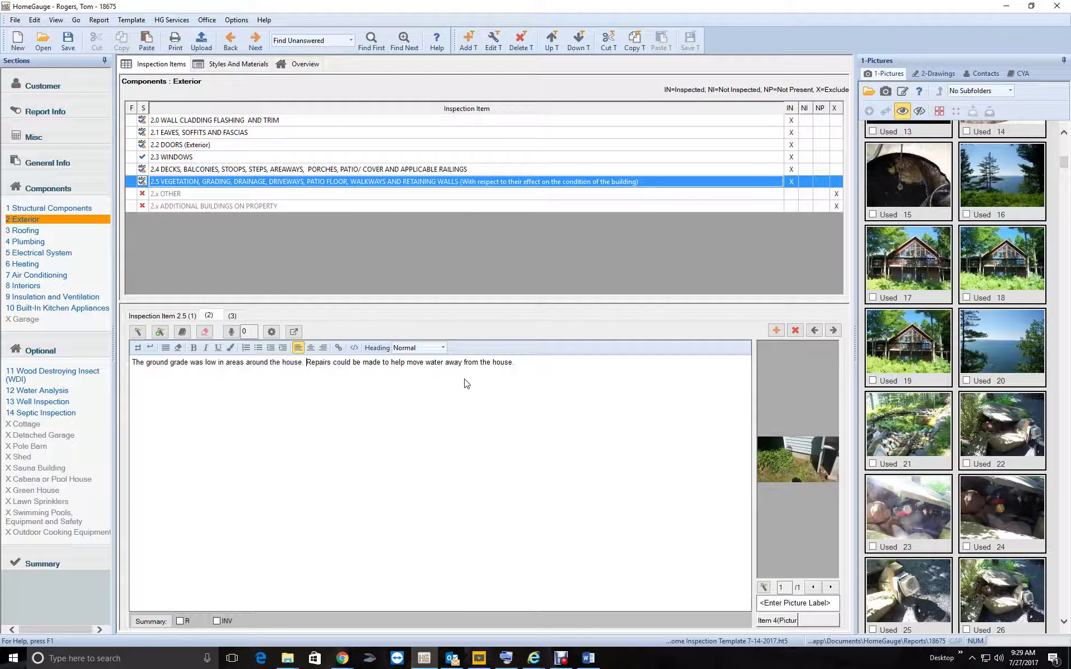
type("Correctin")
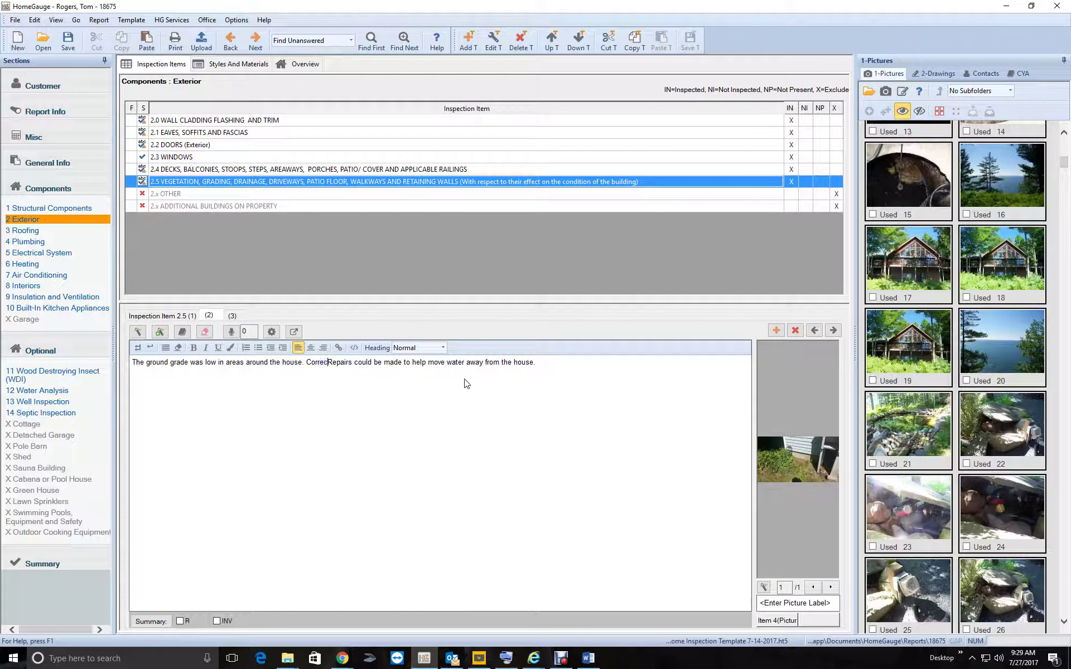
type("g the gra")
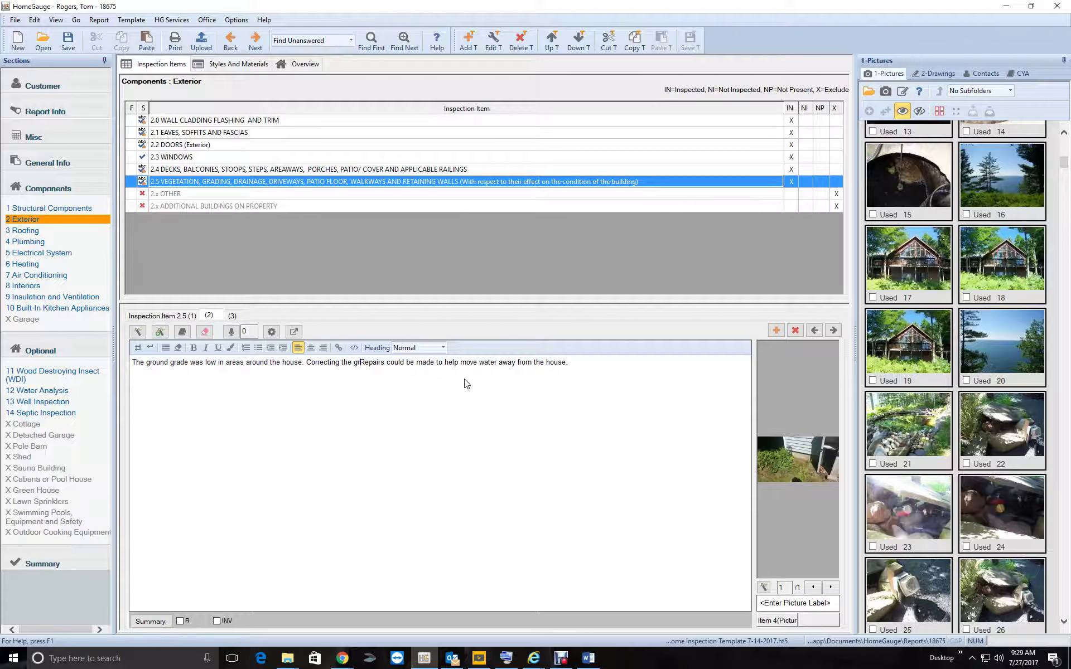
type("de will")
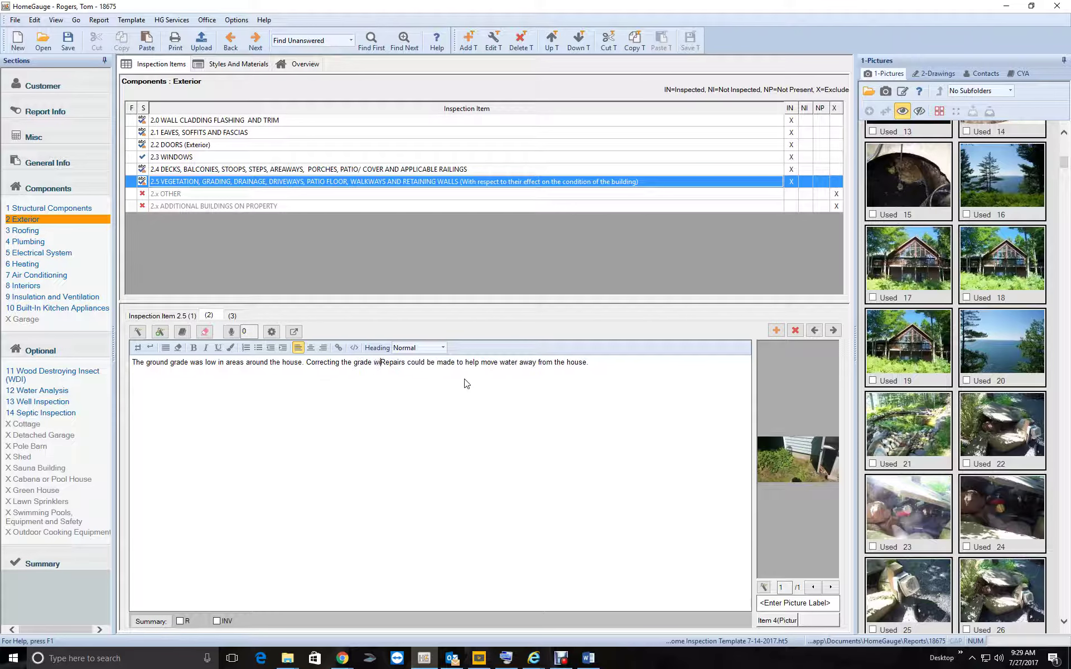
key("Delete")
key("Delete")
key("Delete")
key("Delete")
key("Delete")
key("Delete")
key("Delete")
key("Delete")
key("Delete")
key("Delete")
key("Delete")
key("Delete")
key("Delete")
key("Delete")
key("Delete")
key("Delete")
key("Delete")
key("Delete")
key("Delete")
key("Delete")
key("Delete")
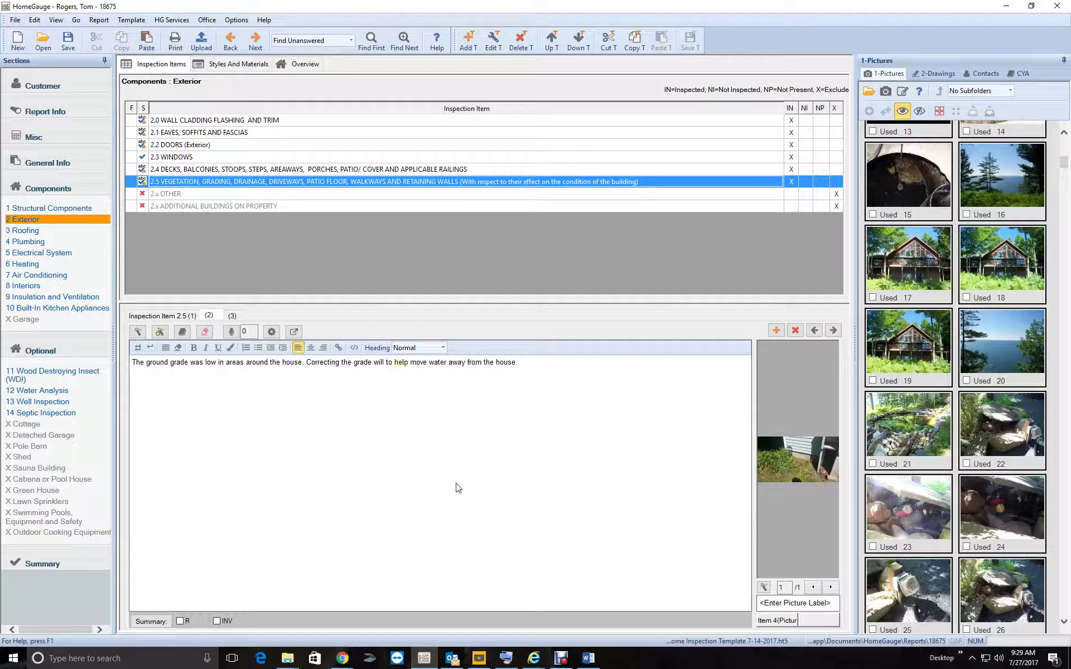
left_click(527, 378)
left_click_drag(307, 385, 537, 378)
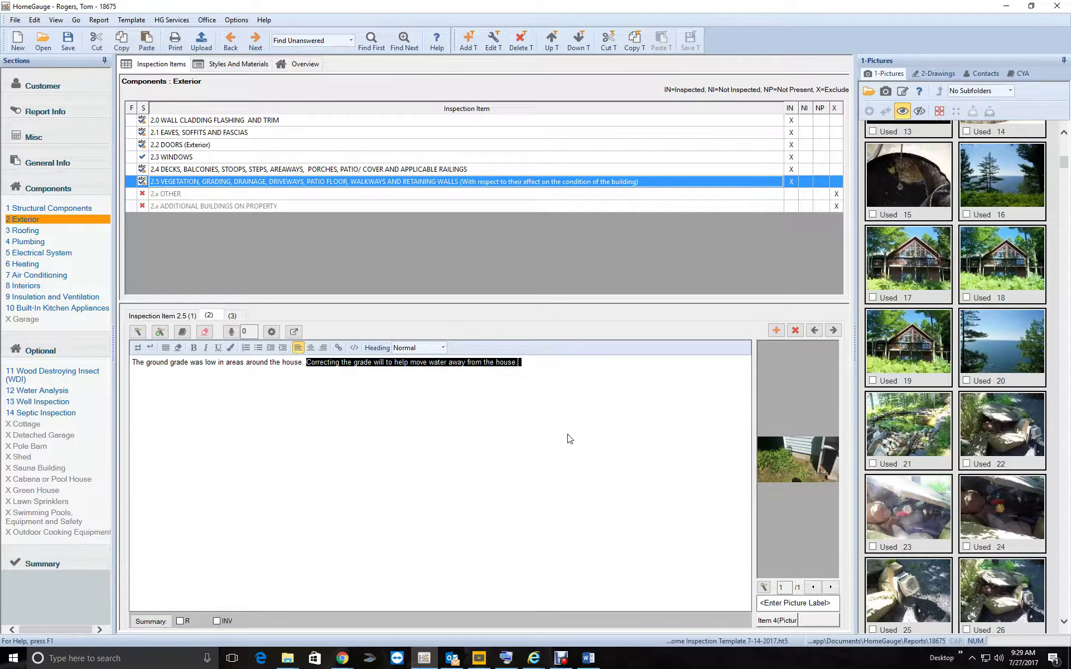
In the Roofing section, mark the first comment of item 3.0 about the road side porch roof pitch as R for the summary.
left_click(231, 316)
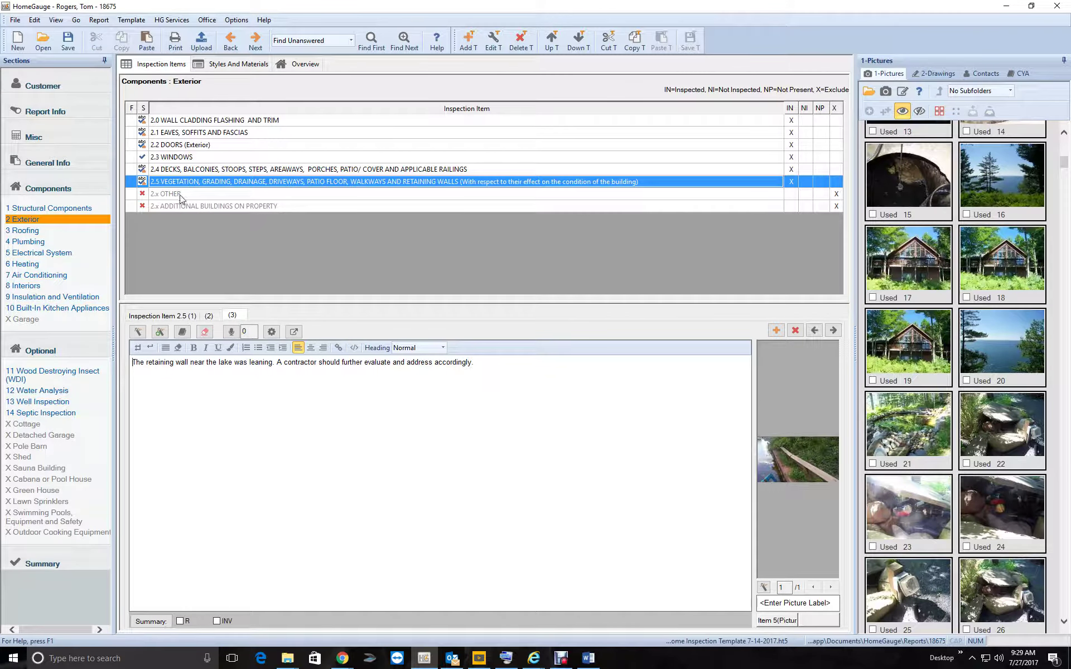
left_click(48, 226)
left_click(49, 230)
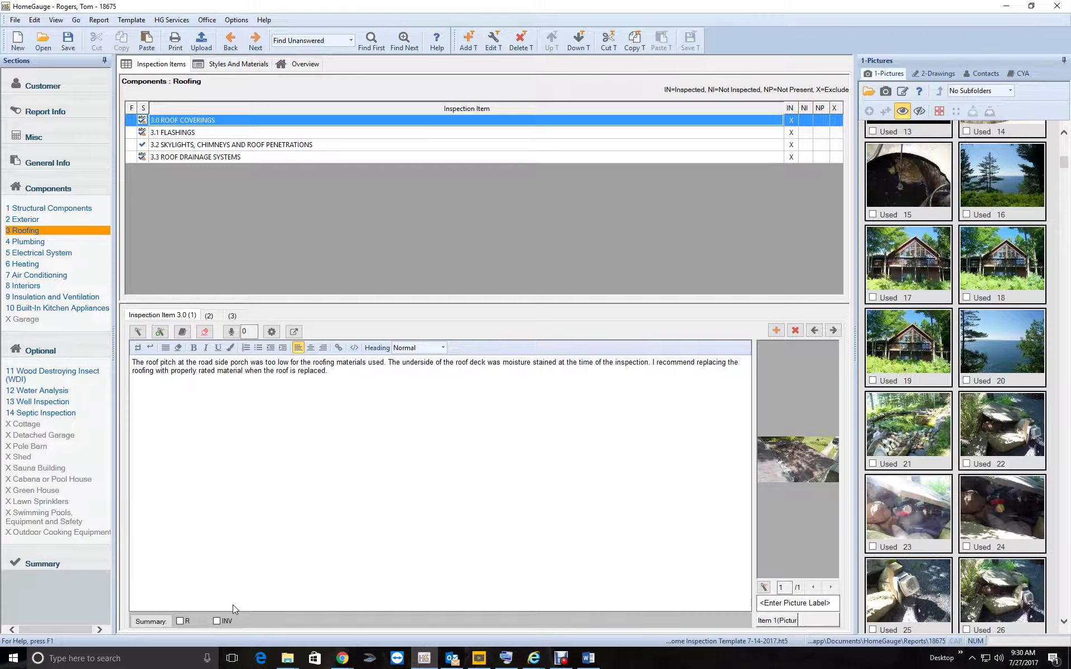
left_click(189, 620)
Review the second and third comments of item 3.0 about the roof covering condition and the moss on the shingles.
left_click(209, 315)
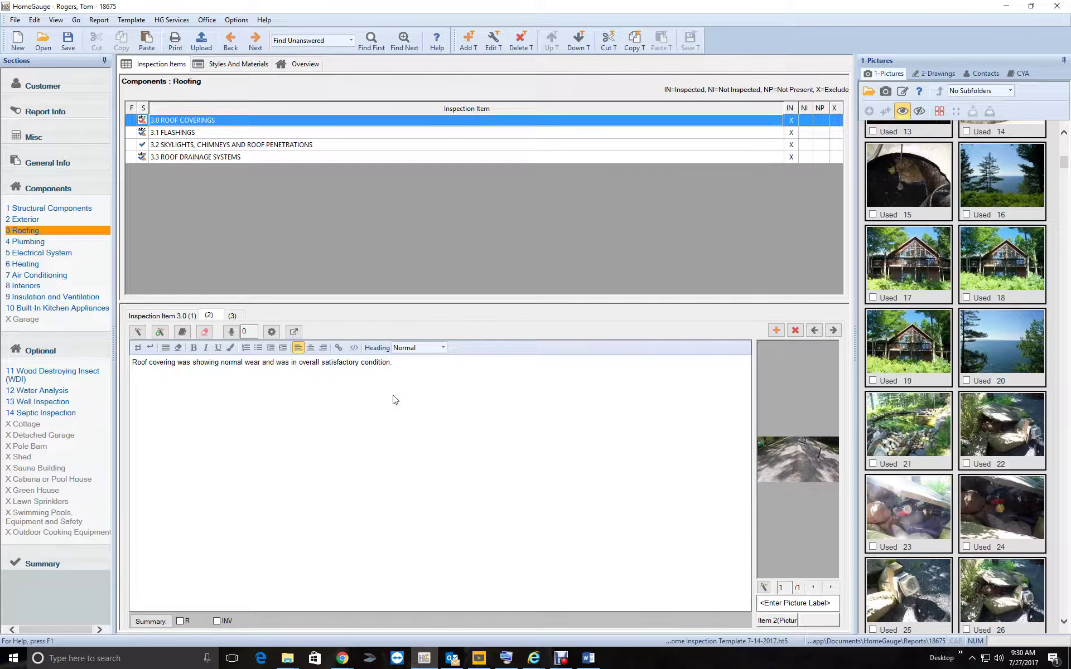
left_click(234, 315)
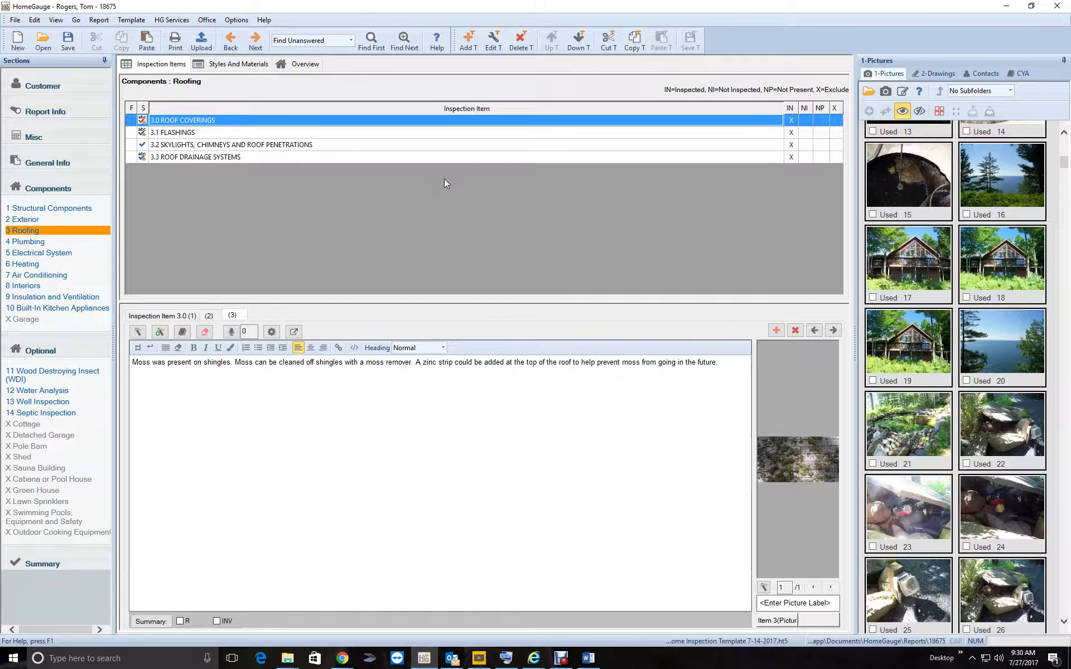
double_click(360, 134)
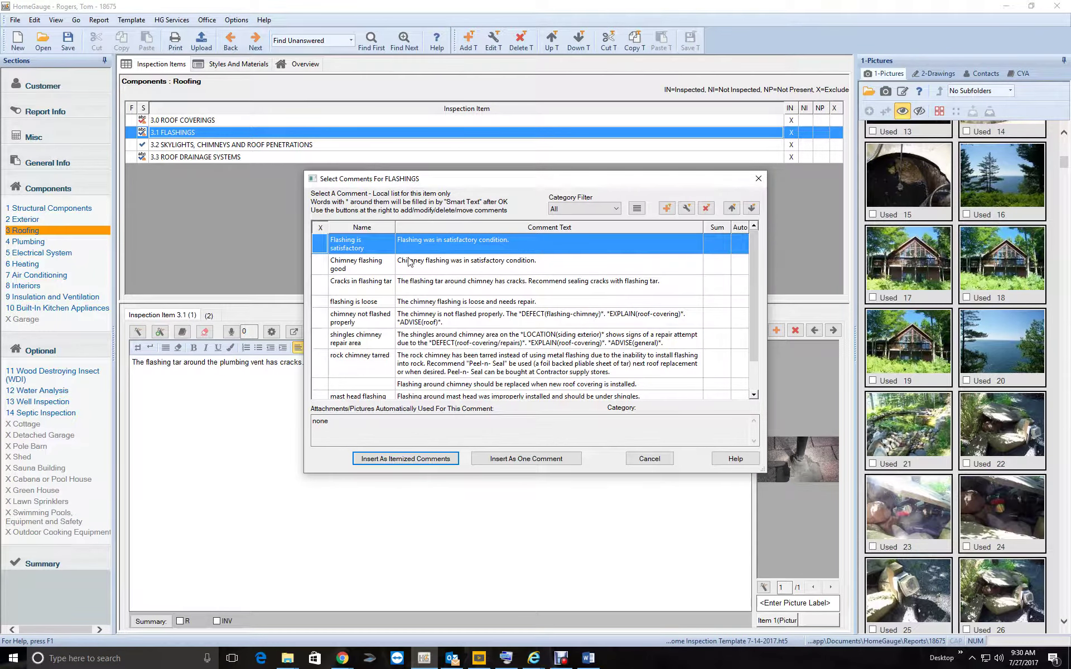
left_click(765, 184)
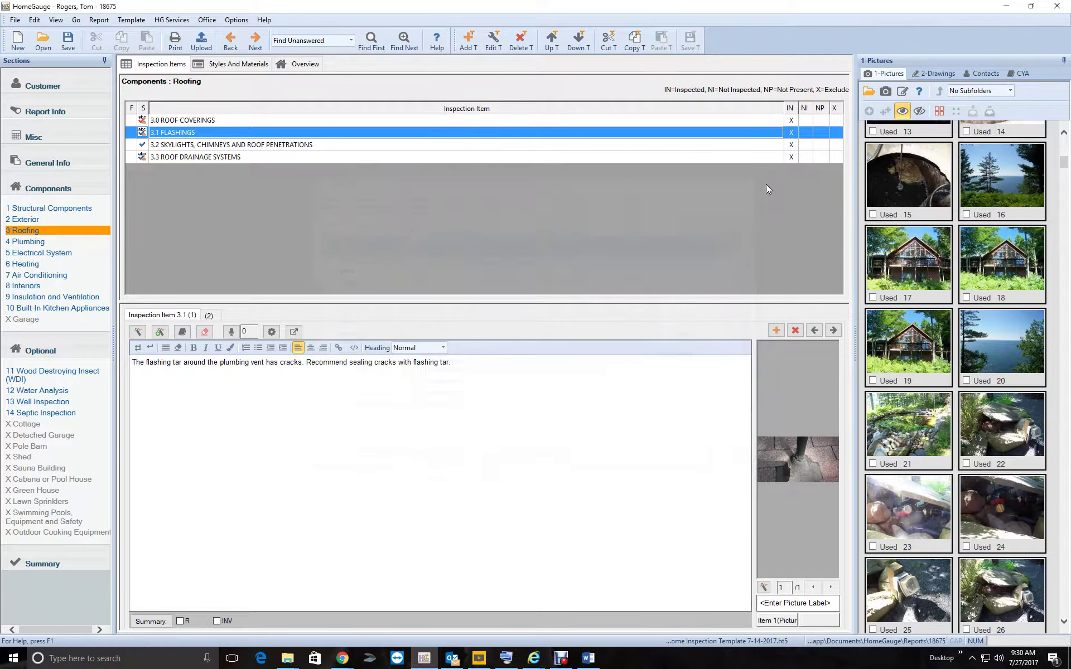
left_click(293, 120)
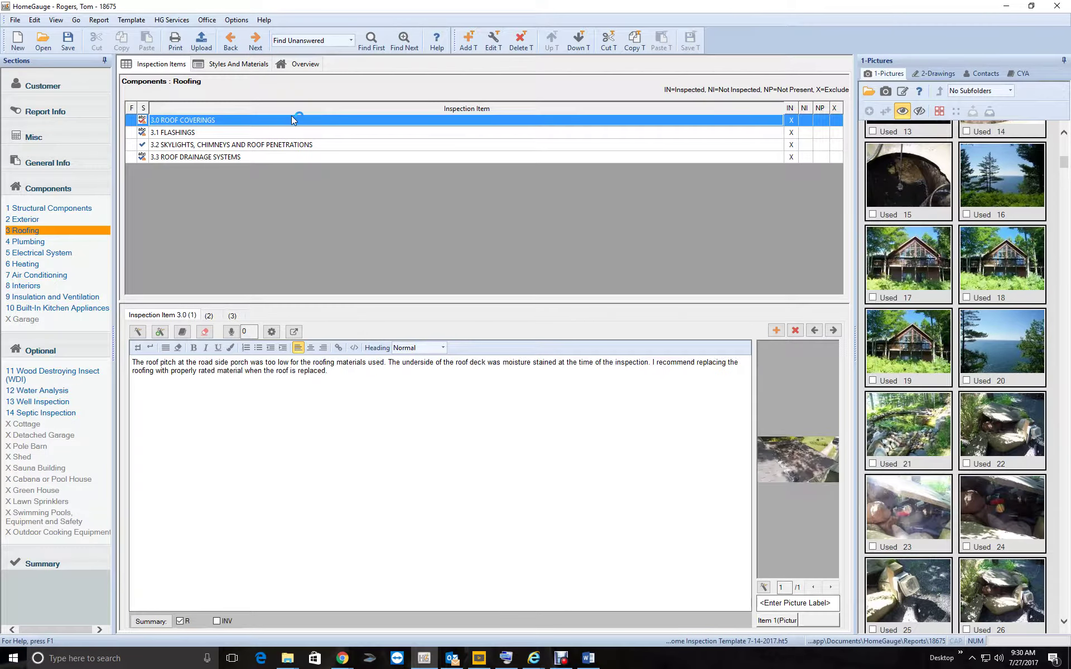
left_click(226, 317)
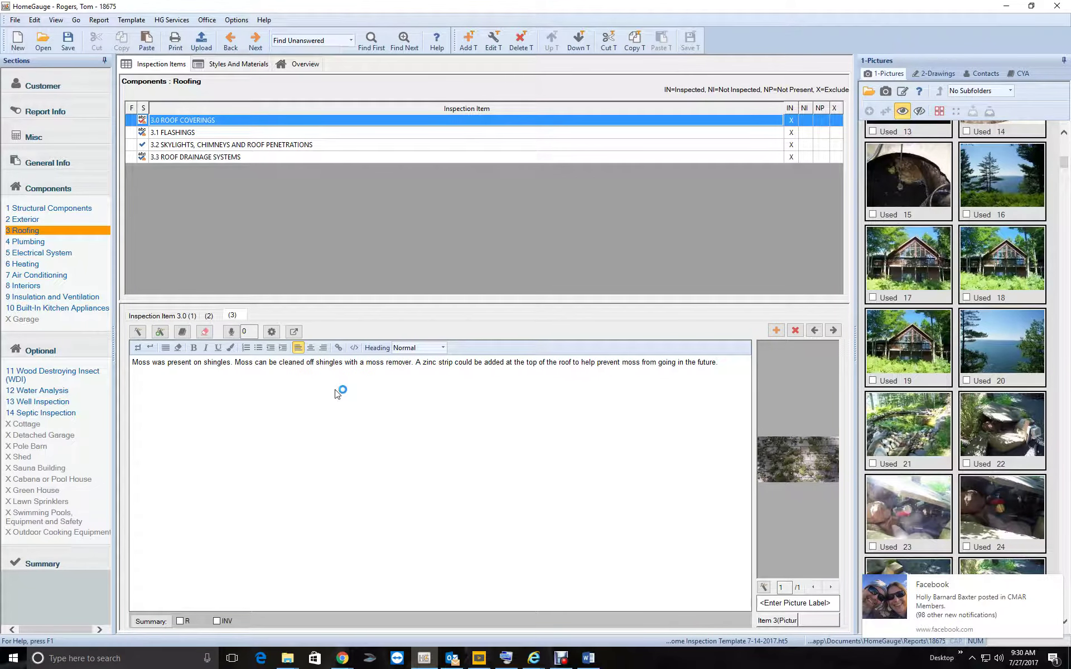
Mark the second comment of item 3.1 about the road side porch transition flashing as R for the summary.
left_click(245, 132)
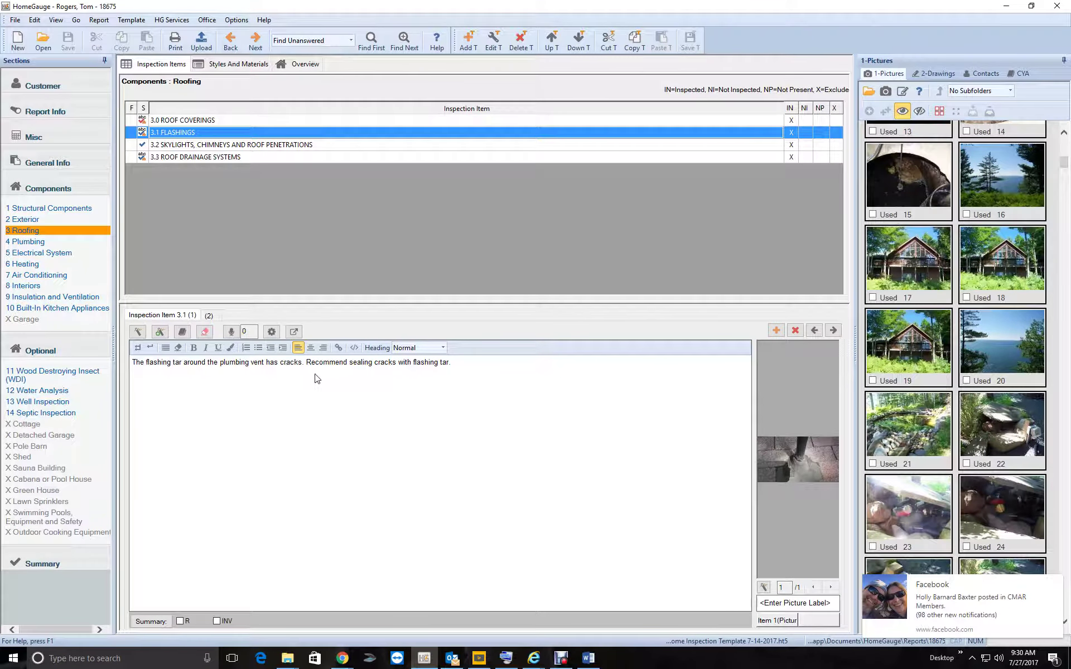
left_click(217, 315)
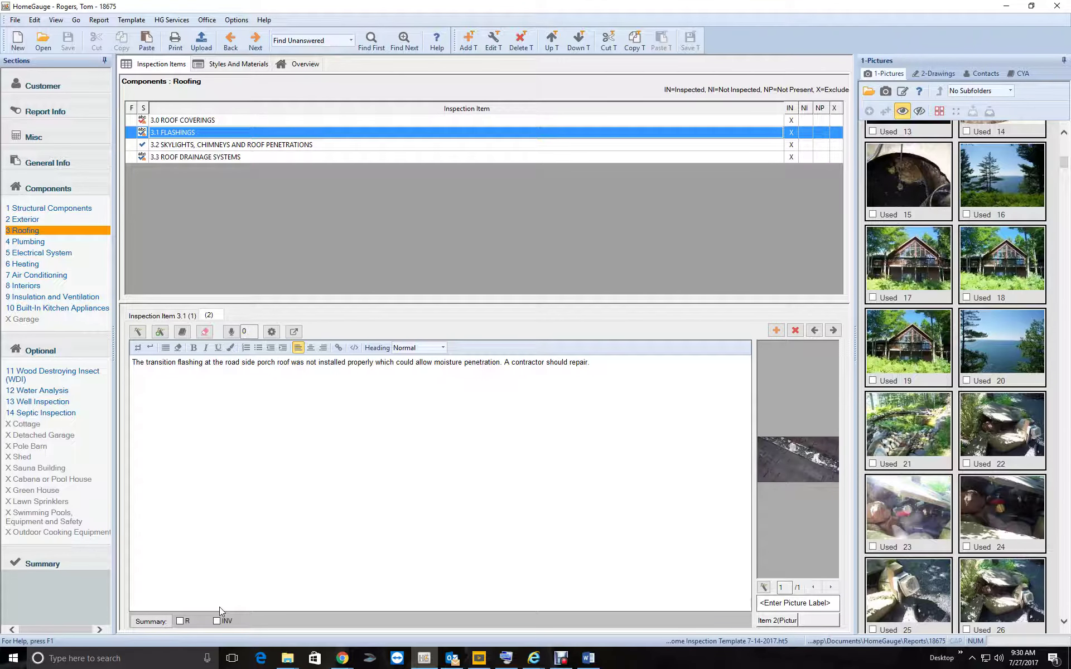
left_click(180, 621)
Check roofing items 3.2 and 3.3, and save the report with the Plumbing section open.
left_click(233, 145)
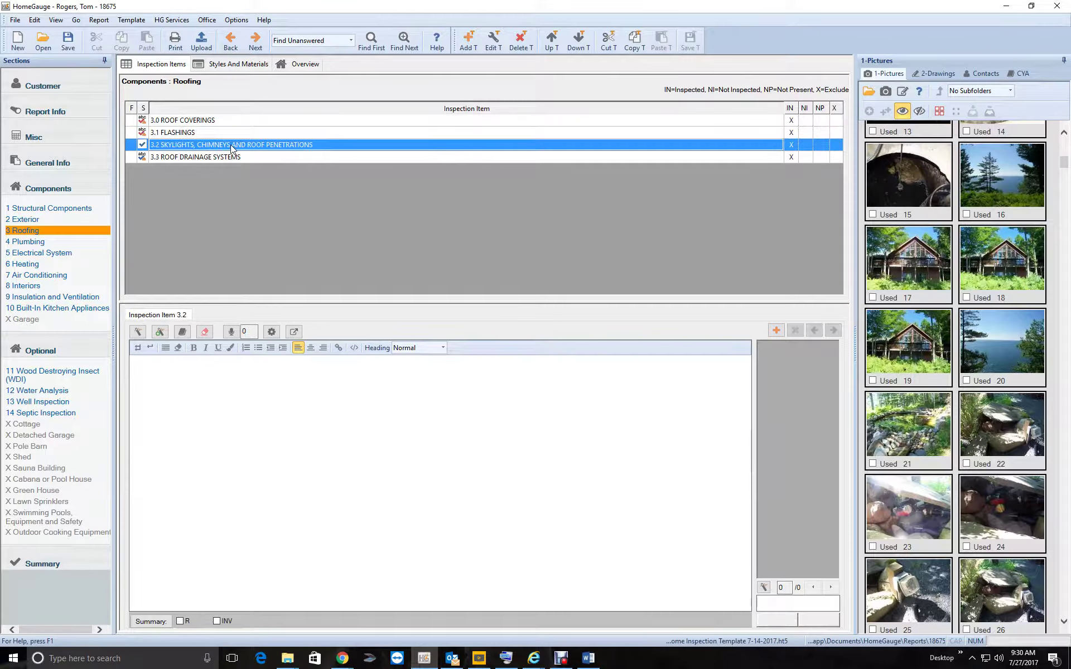
left_click(280, 159)
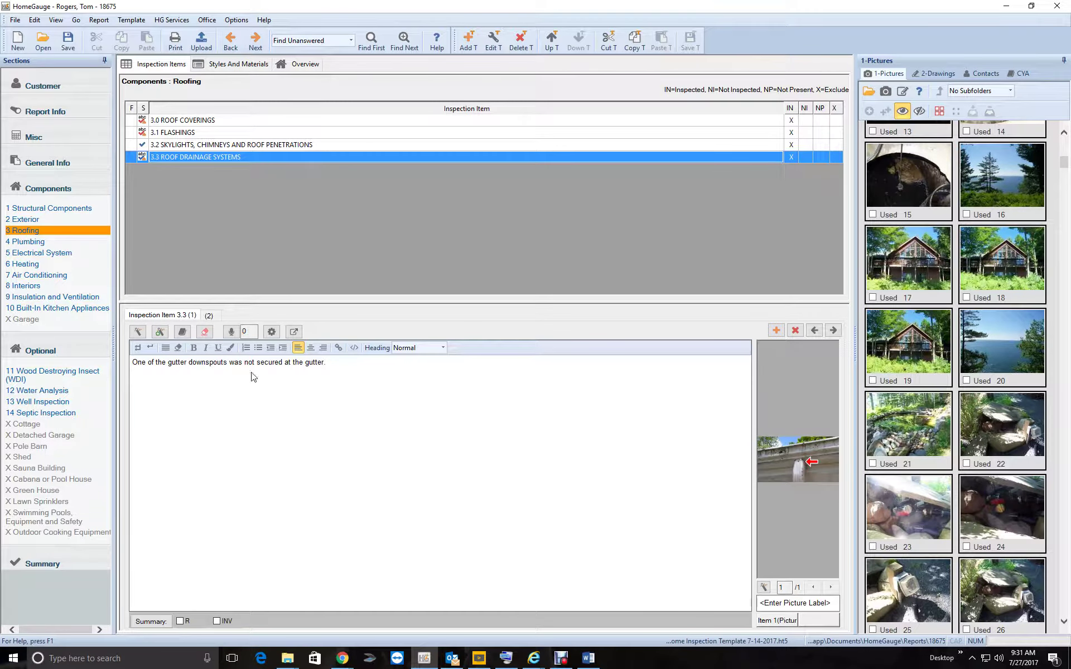
left_click(215, 319)
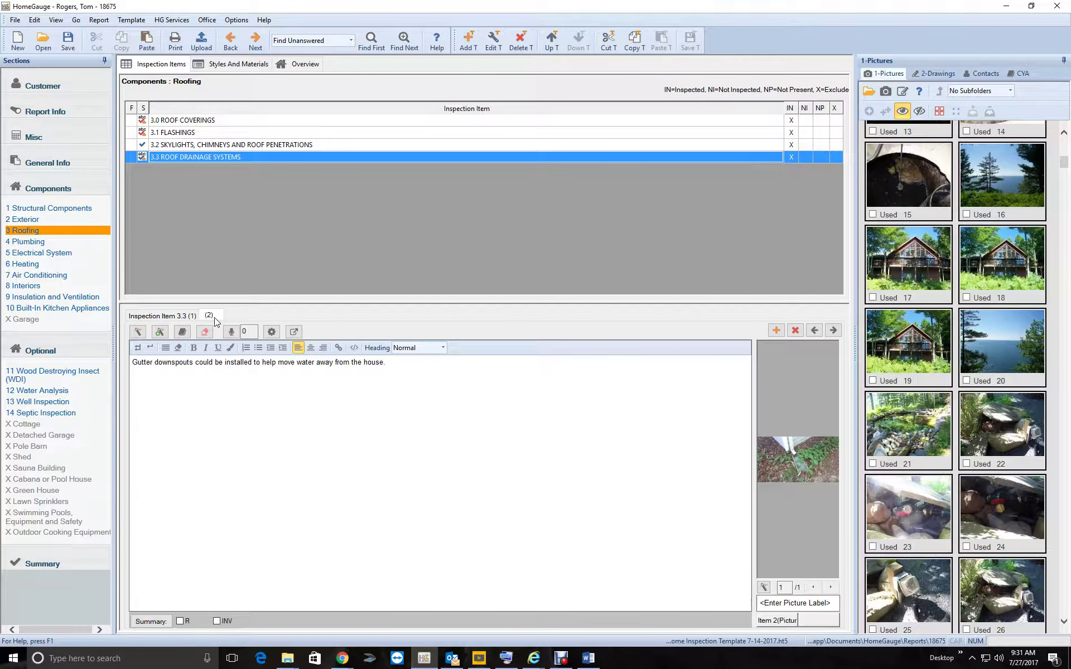
left_click(27, 242)
left_click(65, 44)
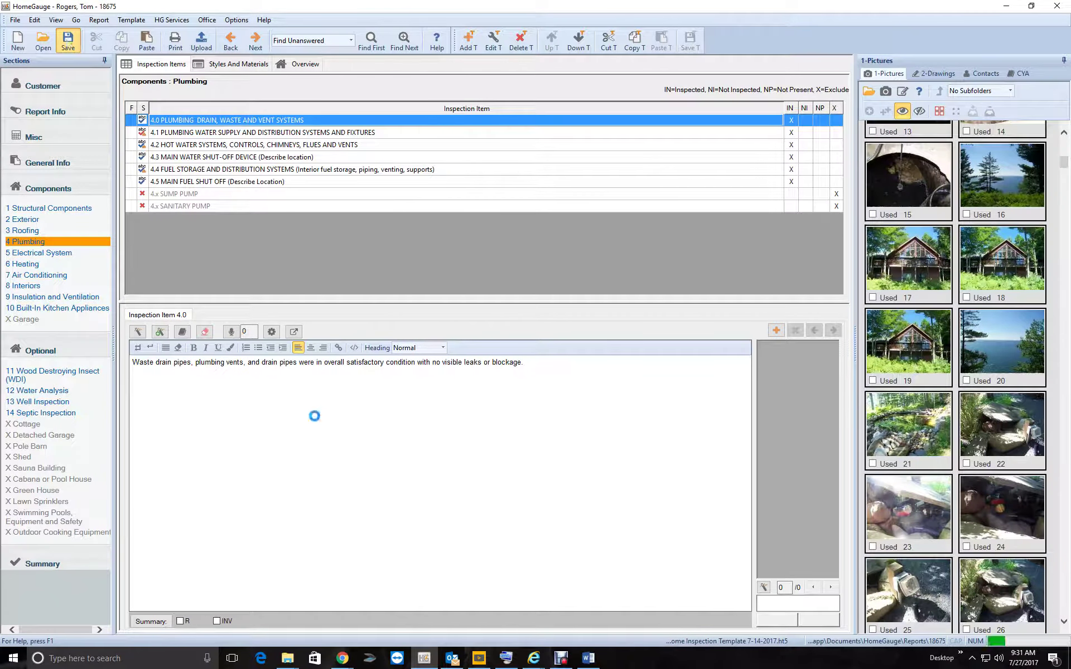
left_click(583, 391)
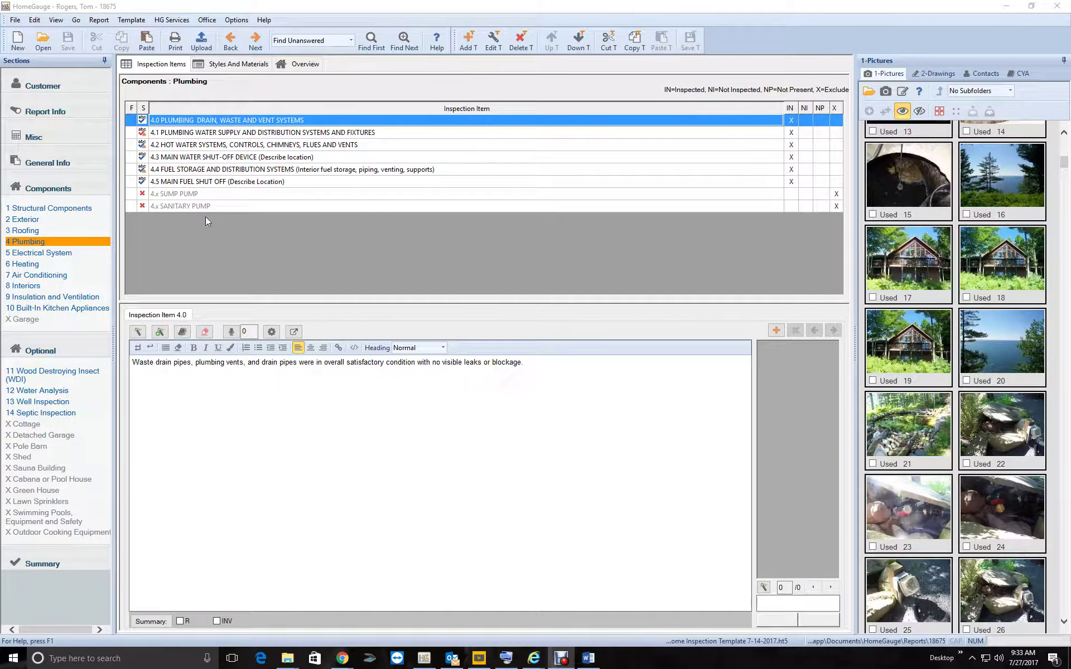
In the third comment of Plumbing item 4.1 about the kitchen faucet leak, add "and dripping when it is off" after "running".
left_click(220, 135)
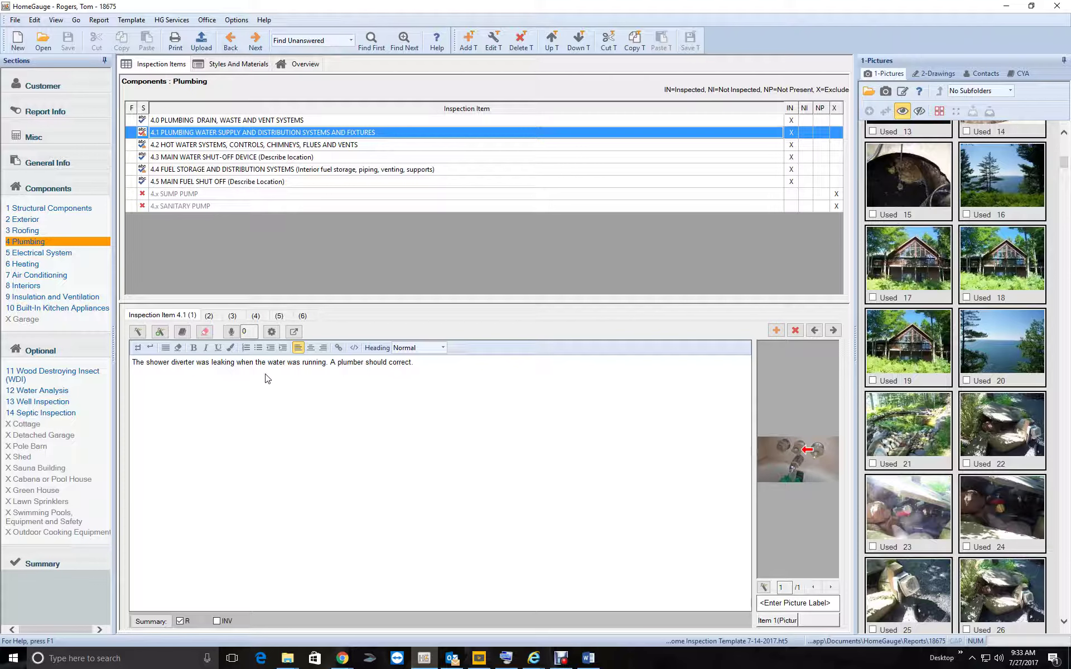
left_click(210, 317)
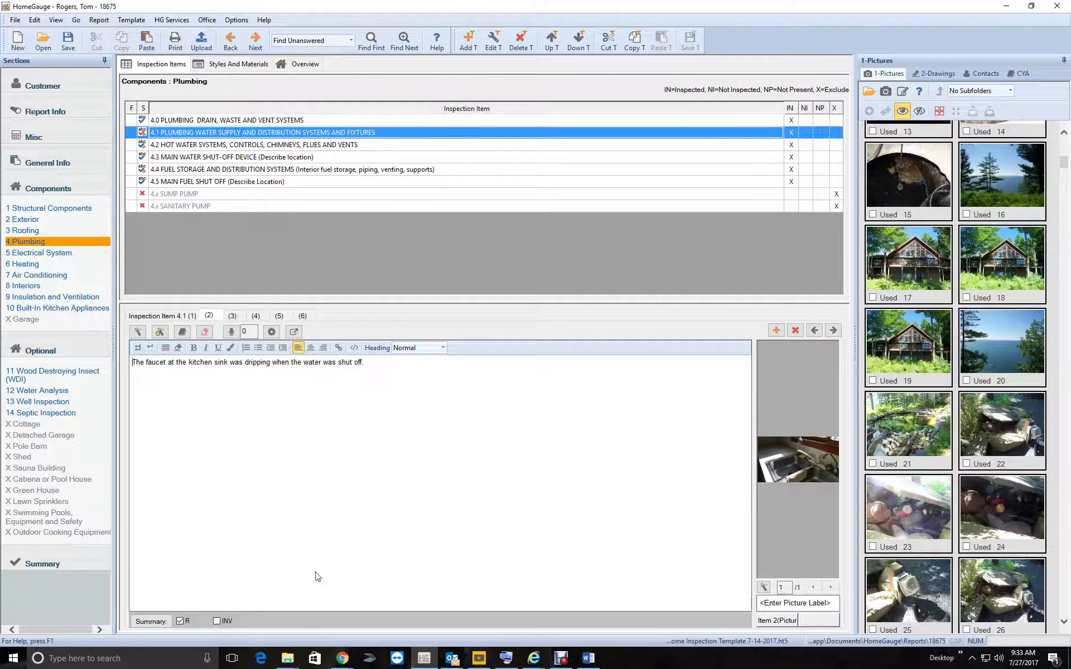
left_click(231, 317)
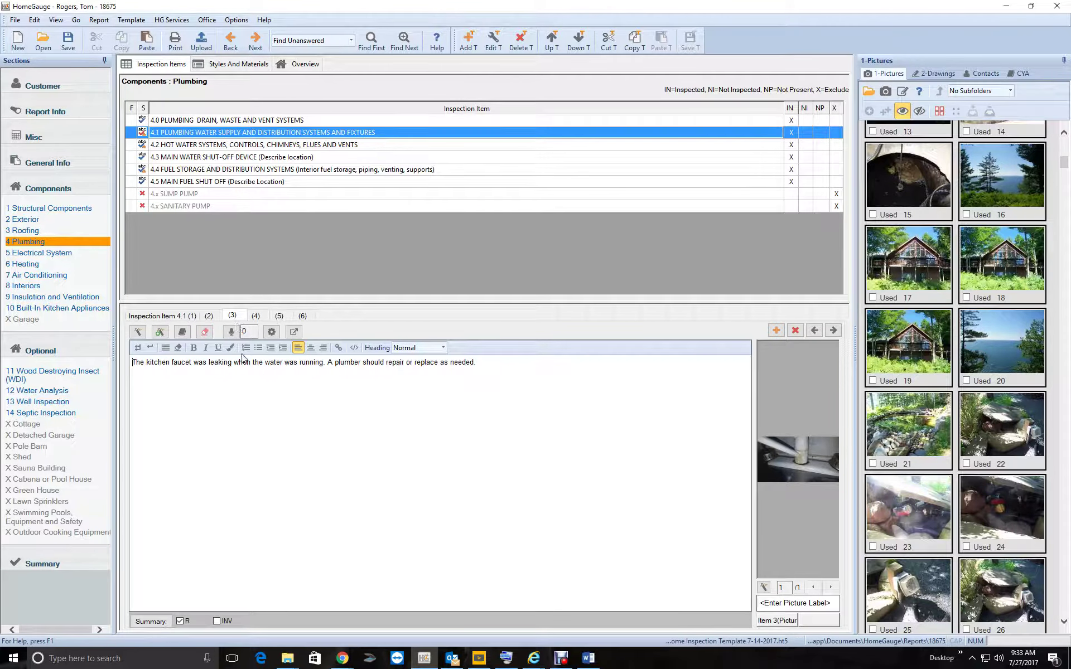
left_click(208, 316)
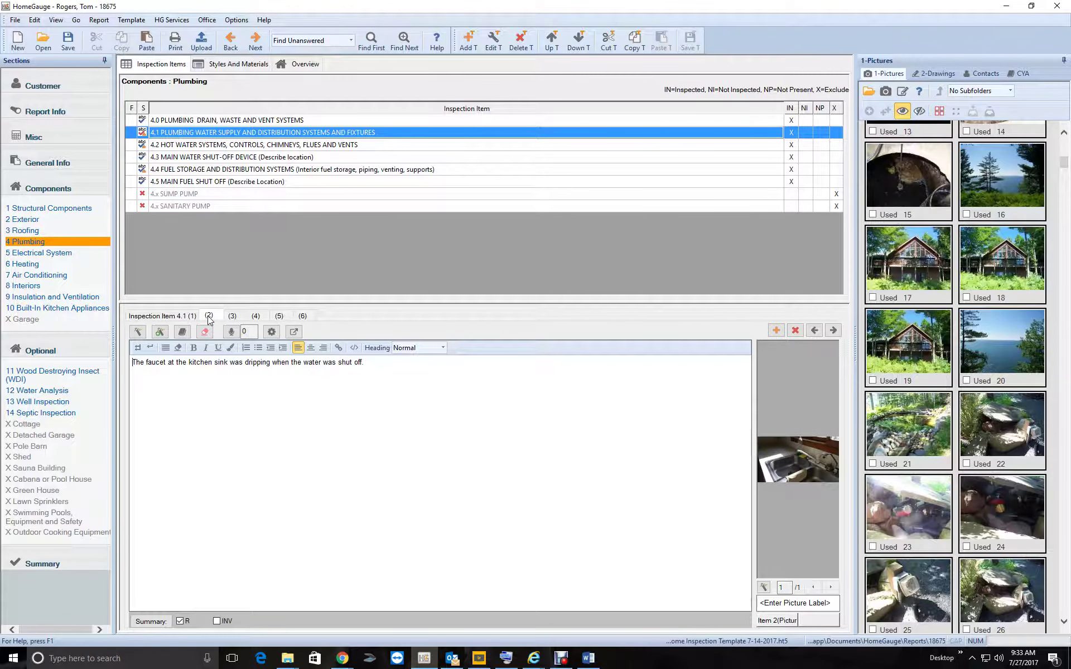
left_click(237, 318)
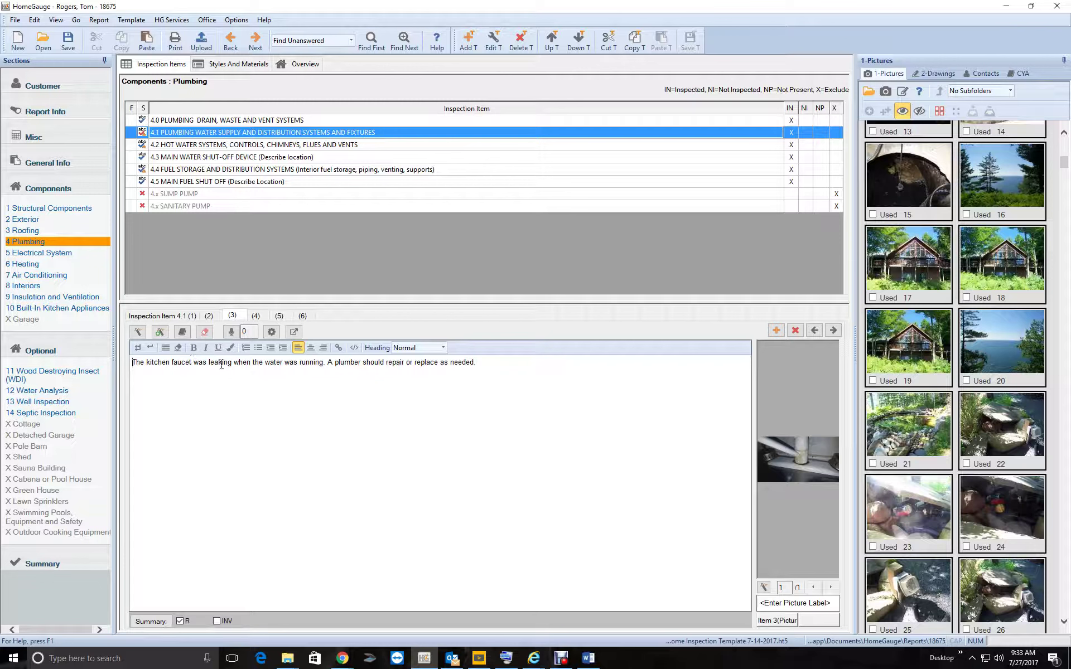
left_click(325, 367)
key("BackSpace")
type("and dr")
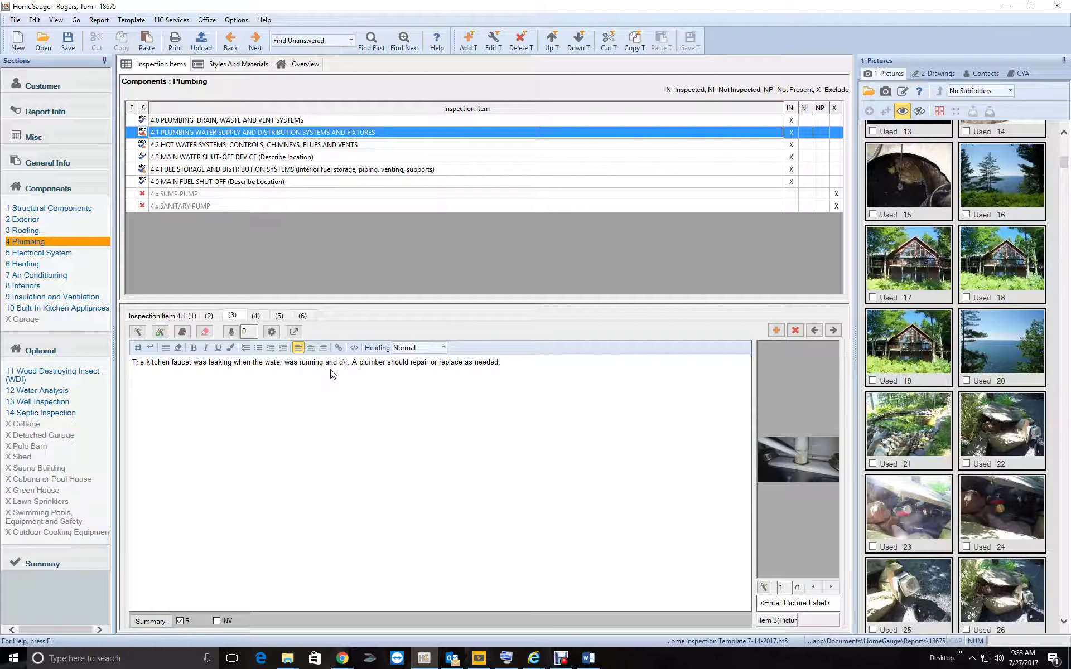
type("ipping w")
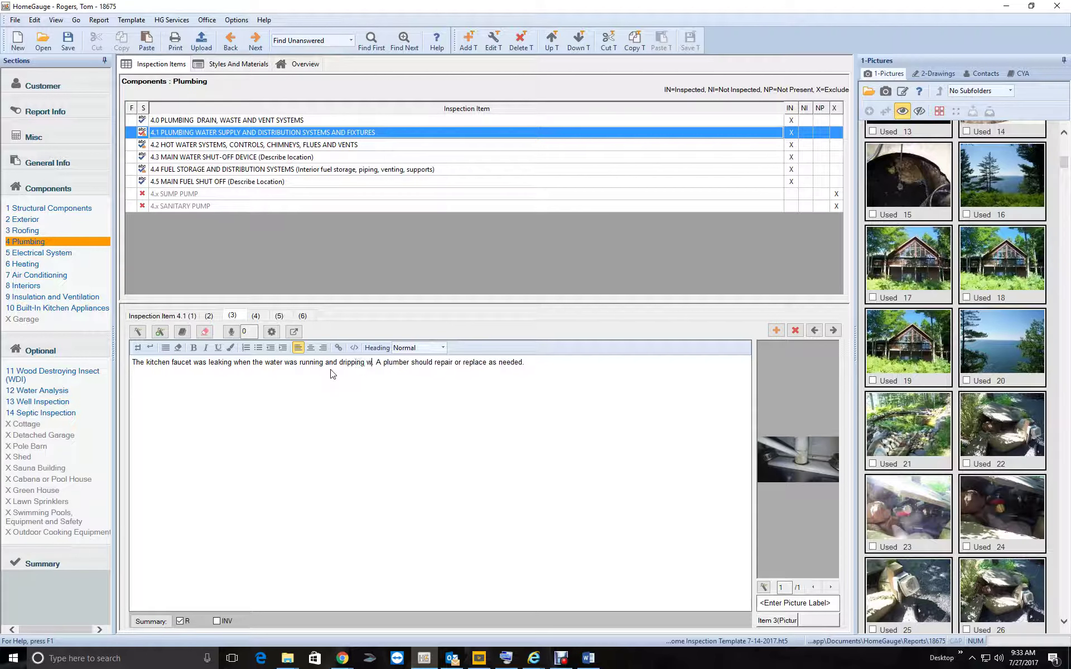
type("hen it is ")
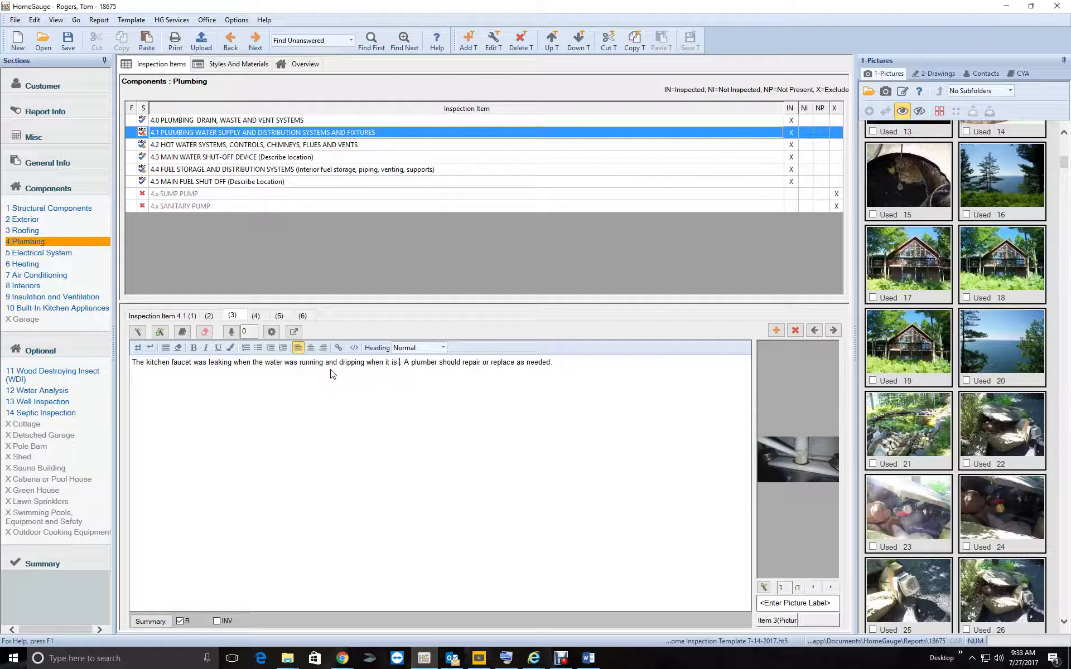
type("off")
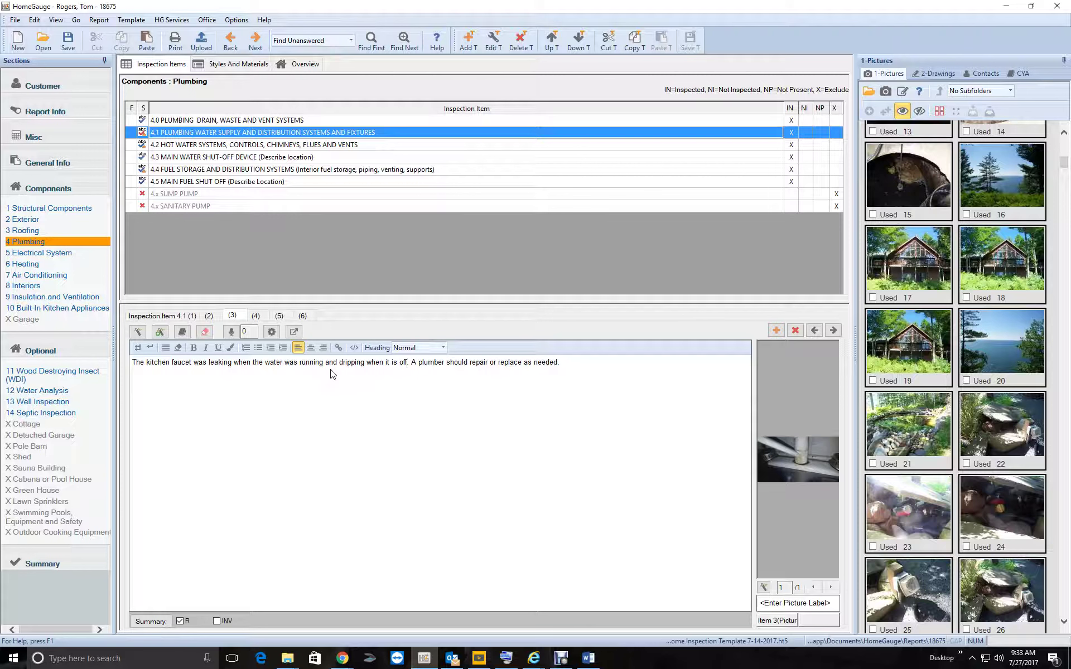
Delete the second comment of item 4.1 about the kitchen sink faucet dripping when the water was shut off.
left_click(210, 316)
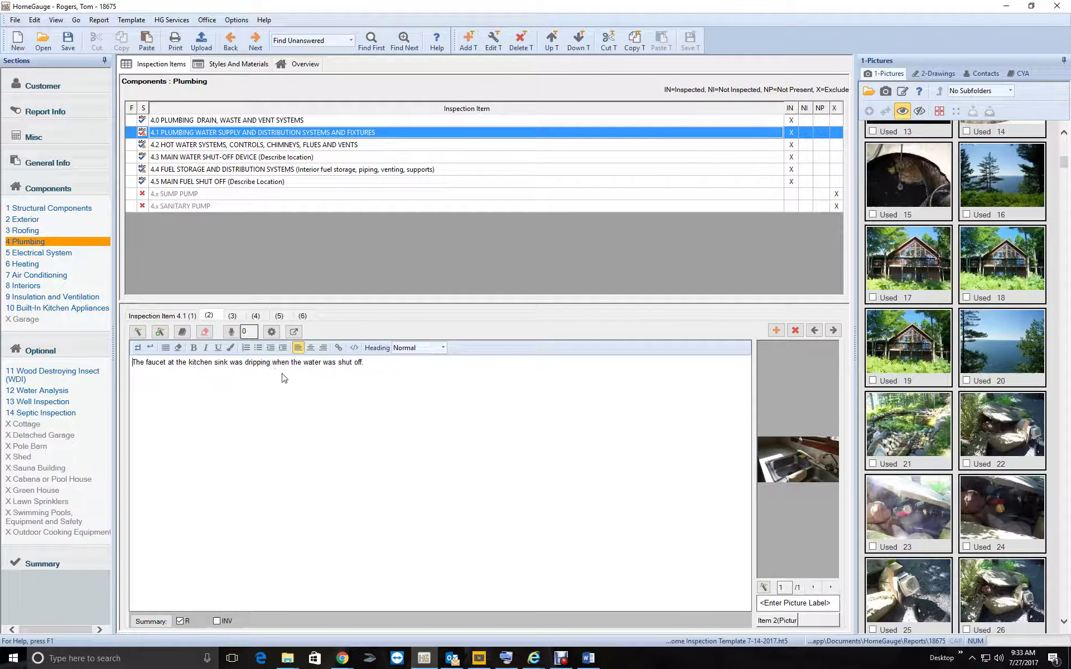
left_click(794, 332)
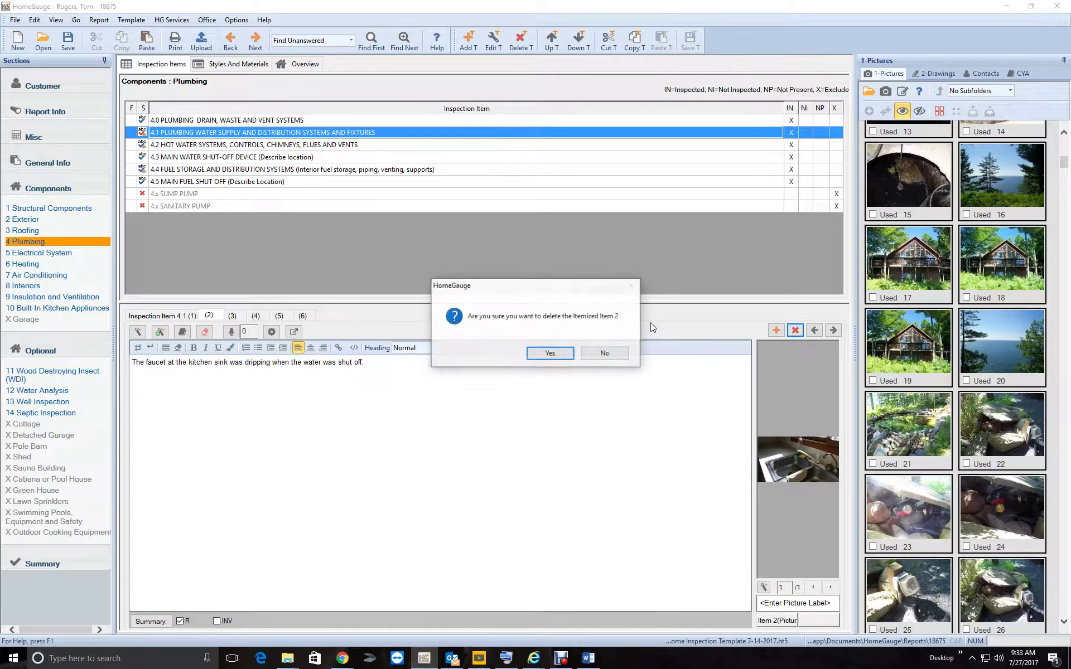
left_click(550, 356)
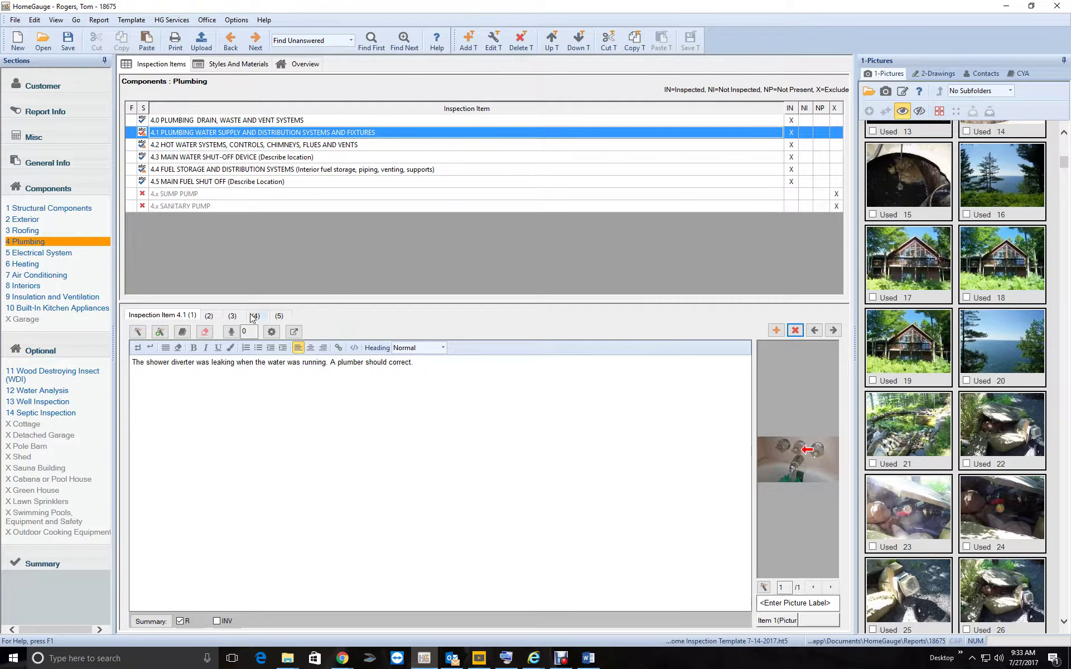
Review the remaining comments of item 4.1 and mark the fifth one about the running toilets as R for the summary.
left_click(217, 316)
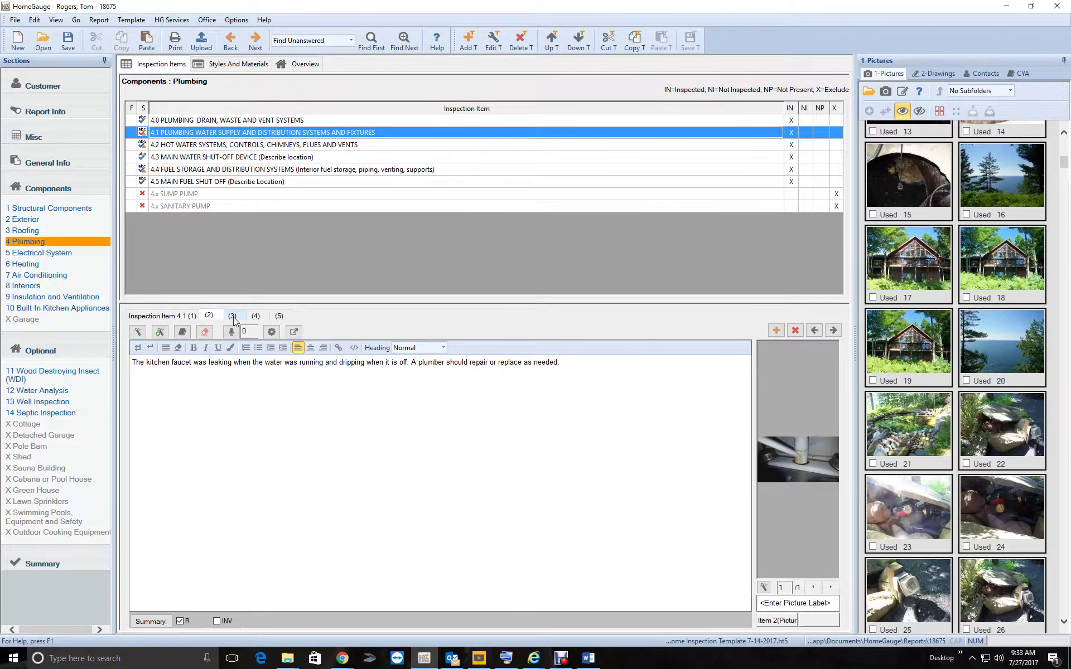
left_click(233, 316)
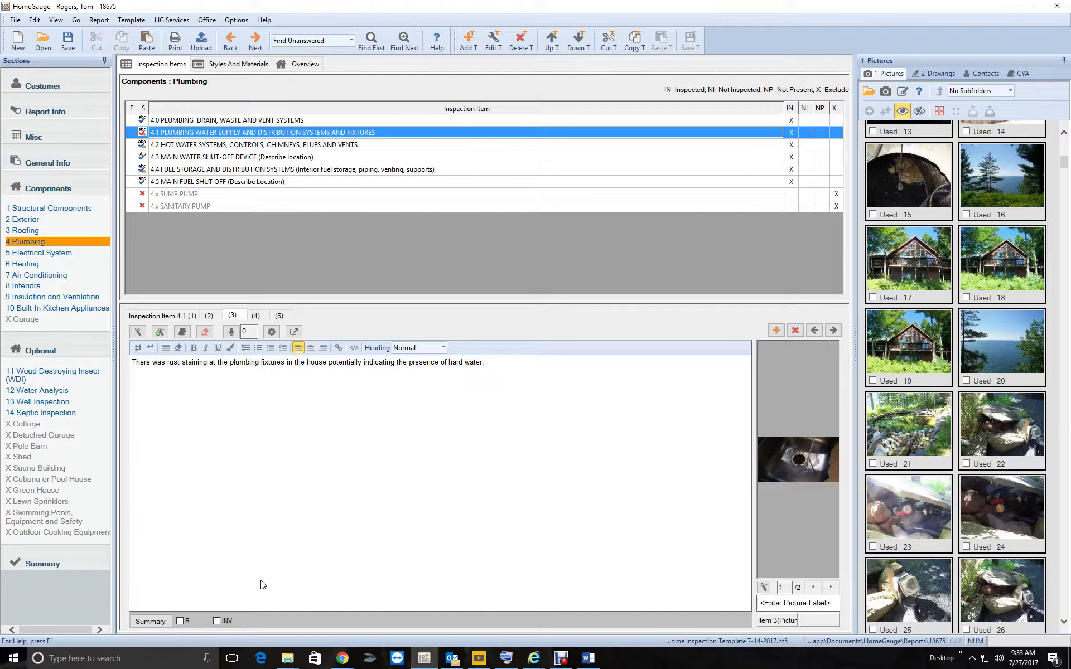
left_click(257, 317)
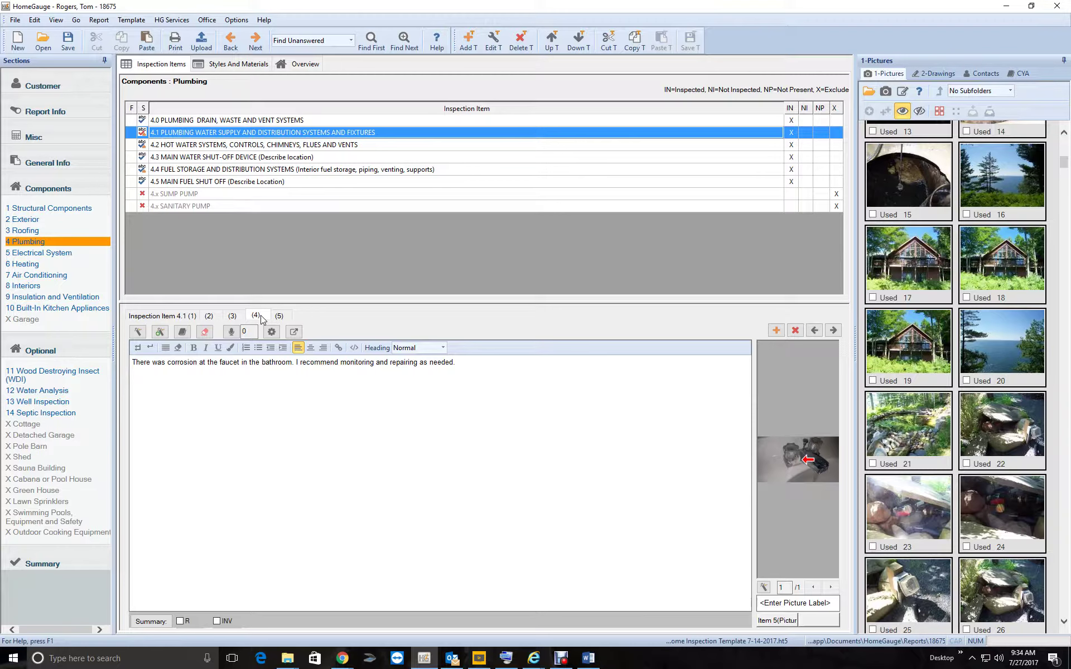
left_click(272, 315)
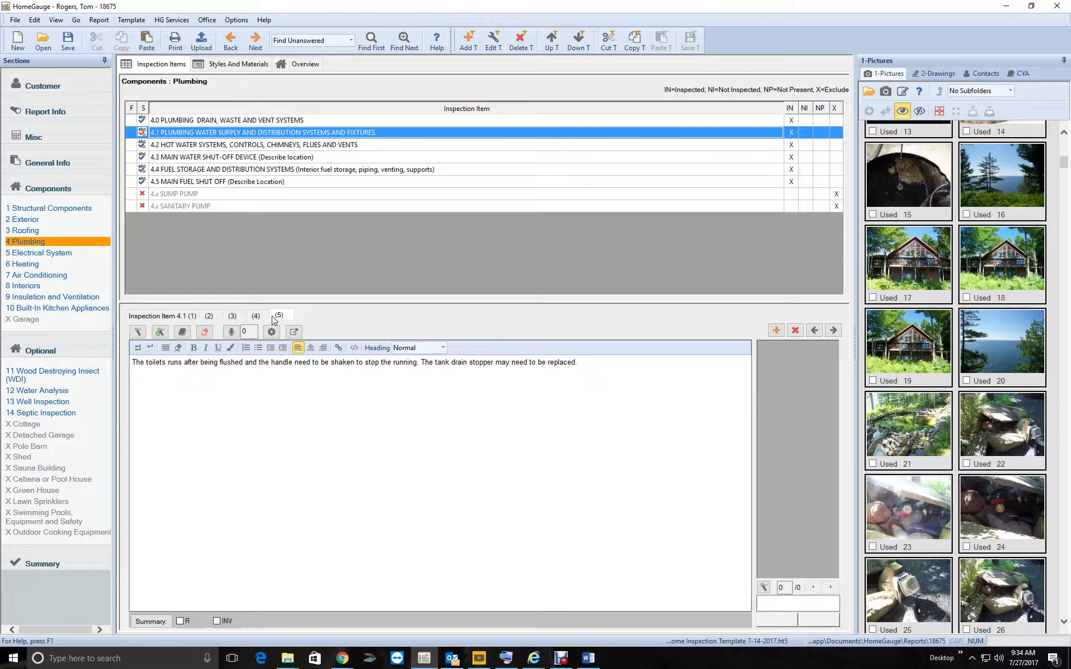
left_click(187, 625)
left_click(207, 157)
left_click(202, 145)
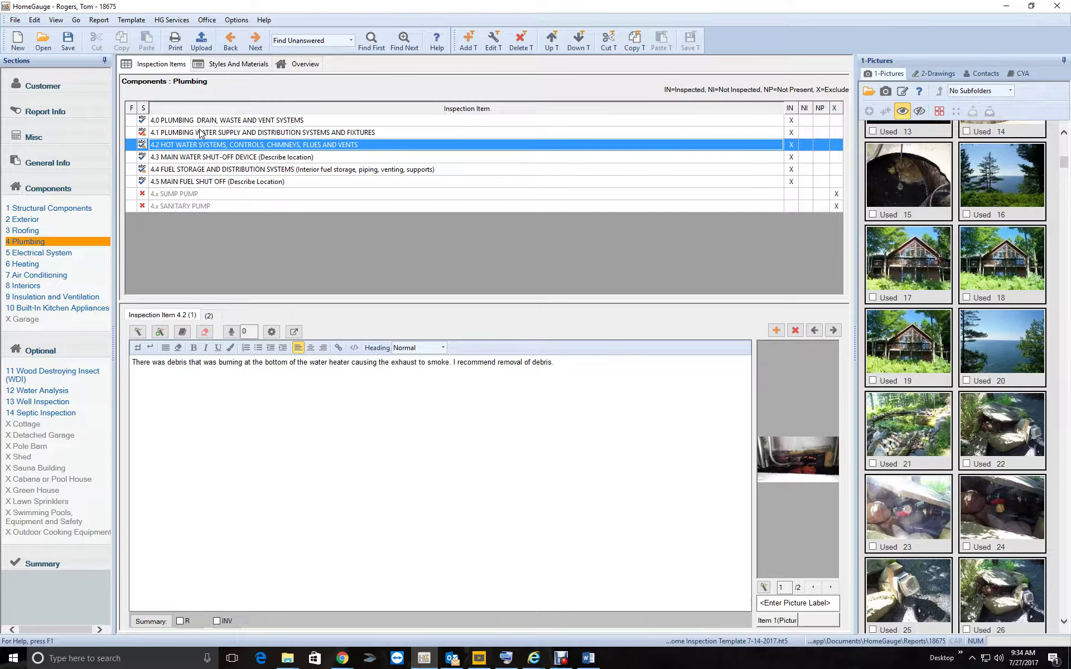
left_click(202, 132)
left_click(279, 316)
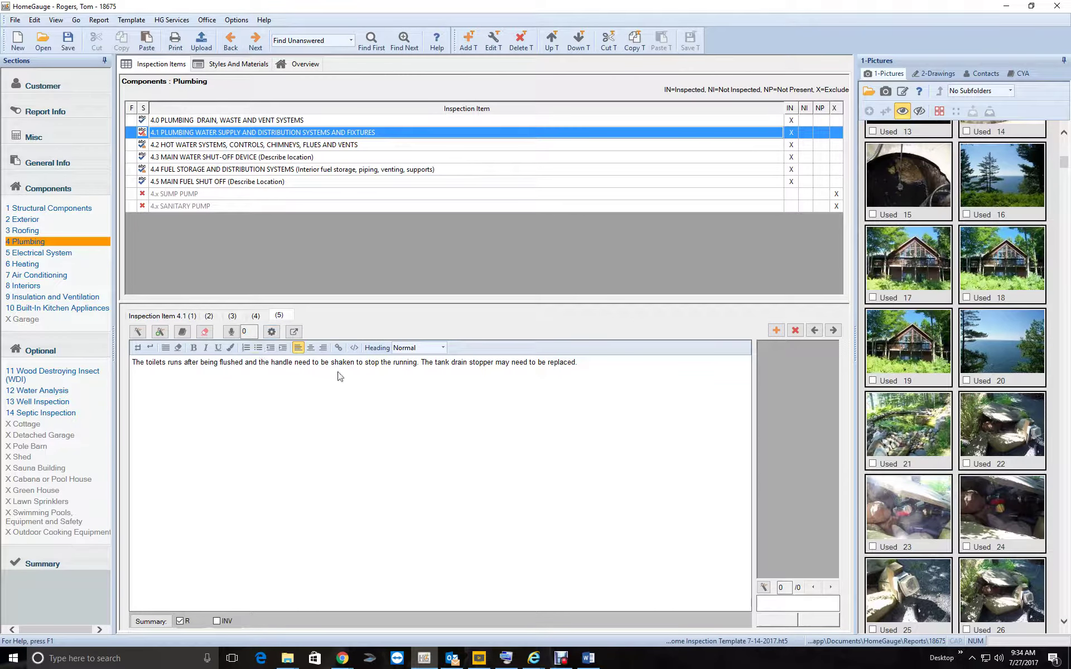
In the first comment of item 4.2 about the water heater debris, append "and further evaluation of the water heater" to the recommendation.
left_click(242, 146)
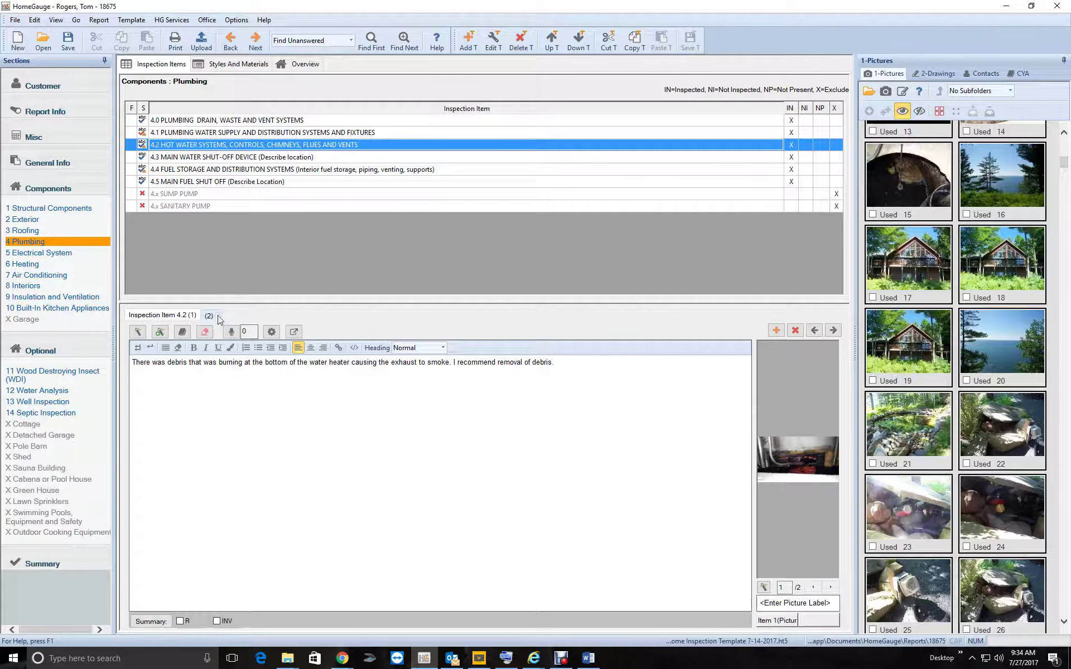
left_click(831, 588)
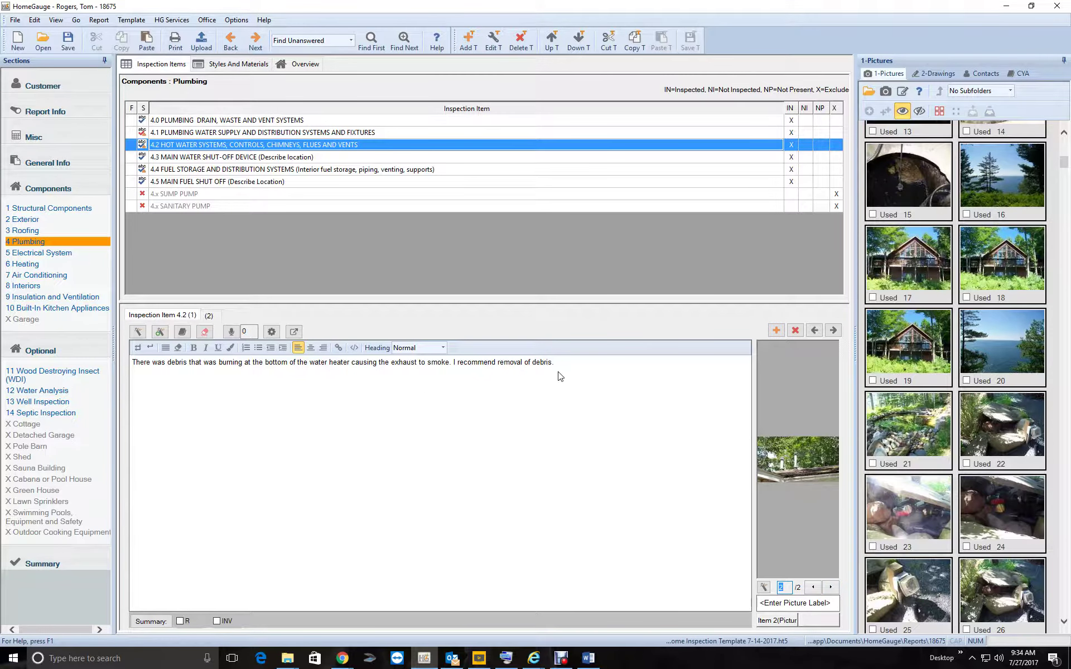
left_click(603, 374)
type("and further eavlua")
key("BackSpace")
key("BackSpace")
key("BackSpace")
key("BackSpace")
key("BackSpace")
key("BackSpace")
type("eavaluation of the water heater")
right_click(610, 361)
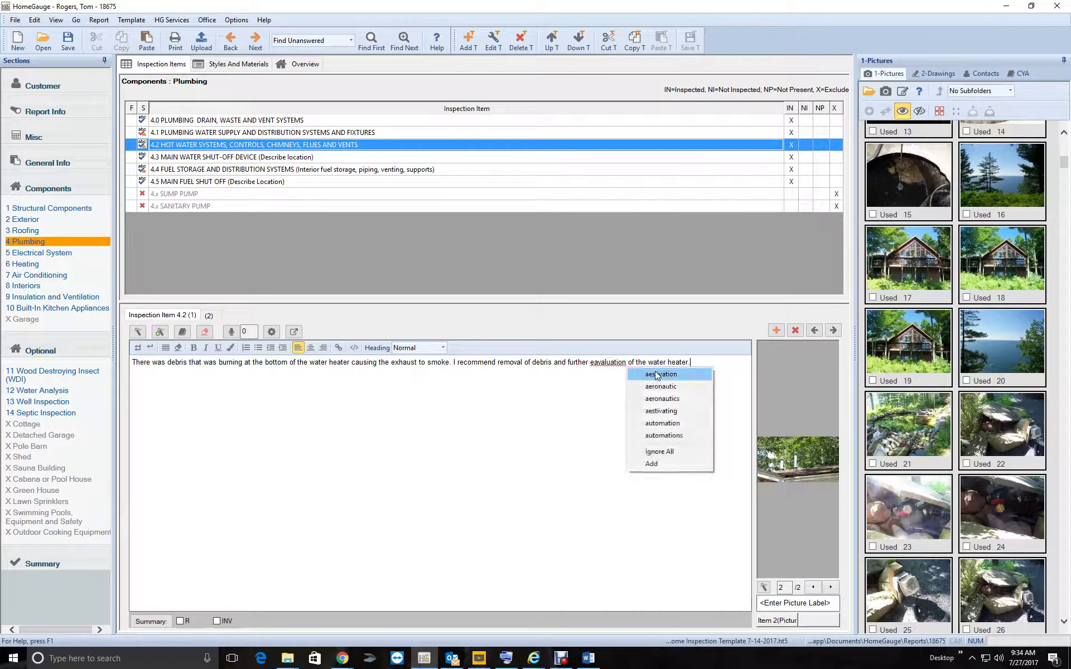
left_click(602, 378)
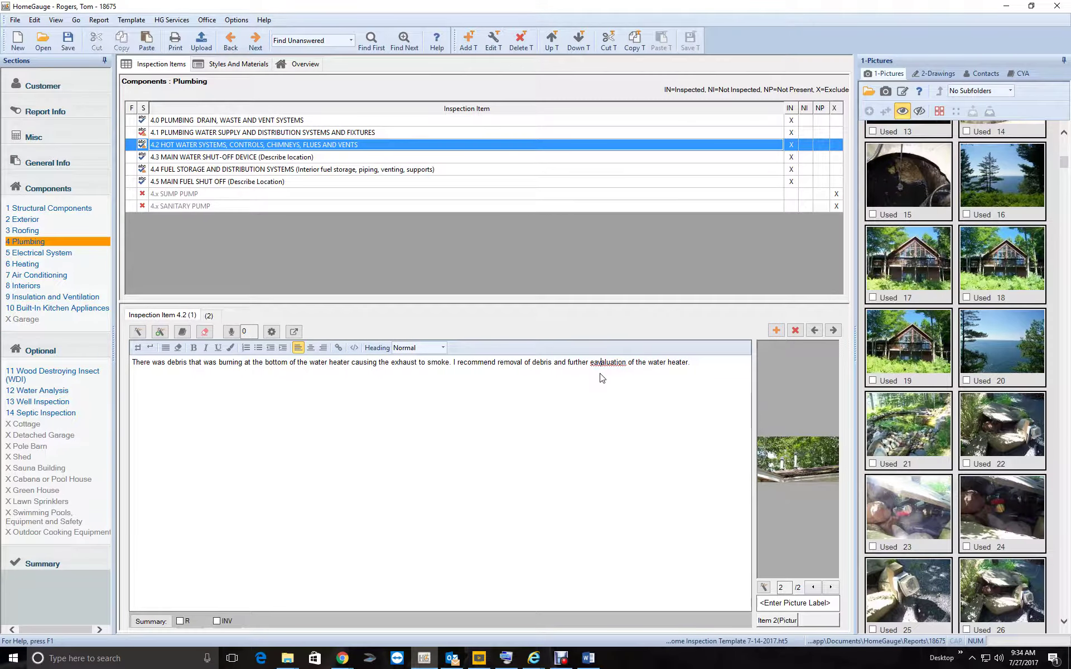
key("BackSpace")
Review the second comment of item 4.2 and the comments of plumbing items 4.3, 4.4 and 4.5.
left_click(209, 315)
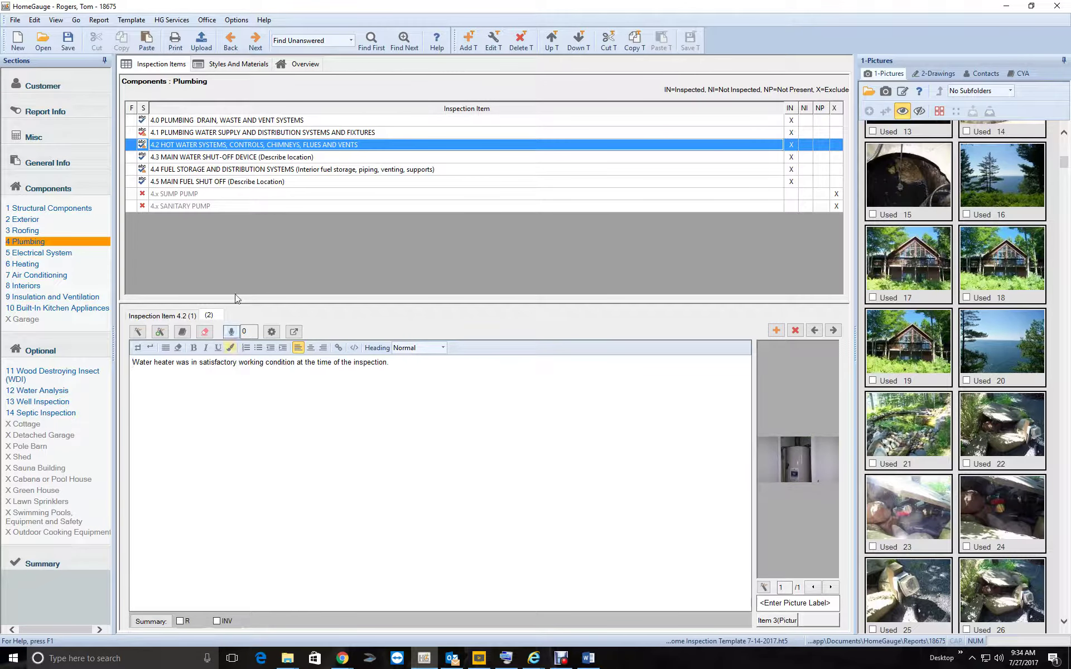
left_click(221, 161)
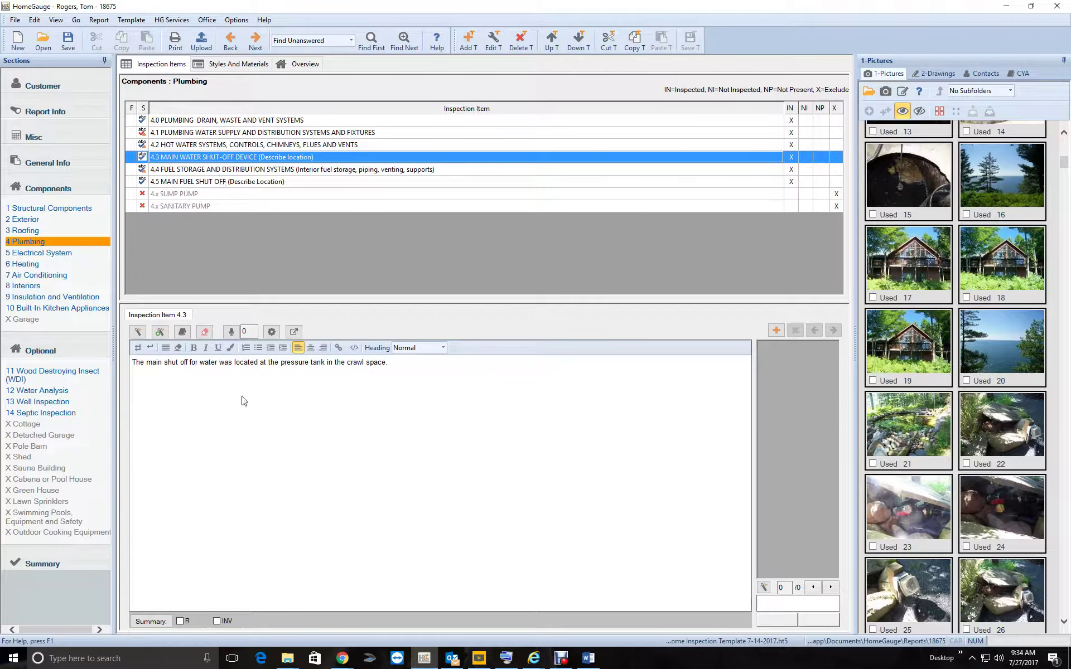
left_click(220, 171)
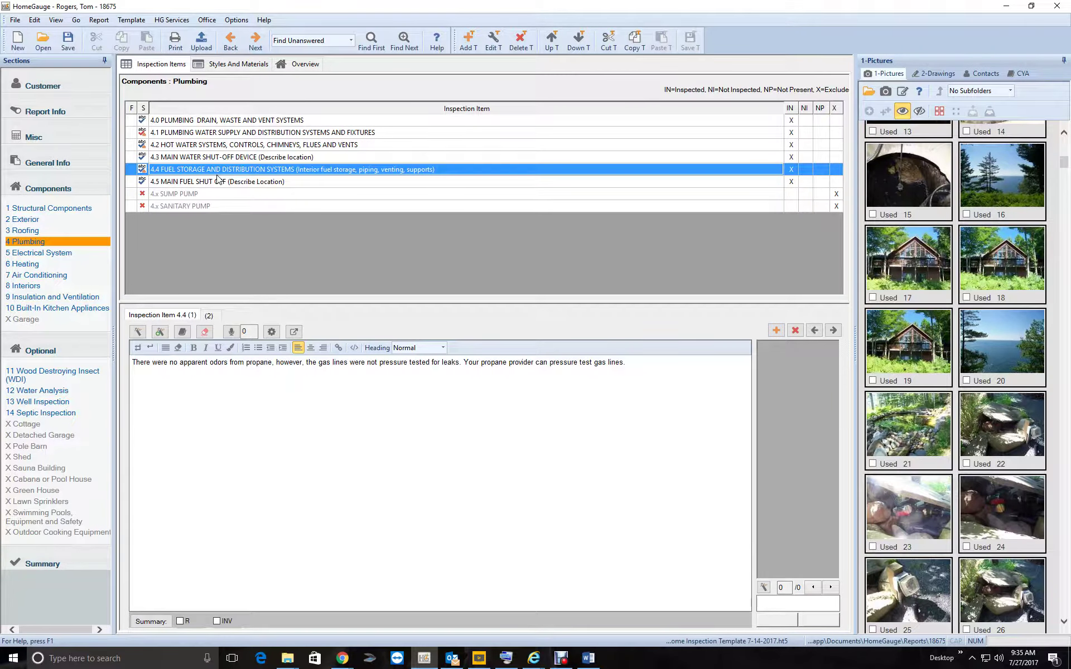
left_click(210, 316)
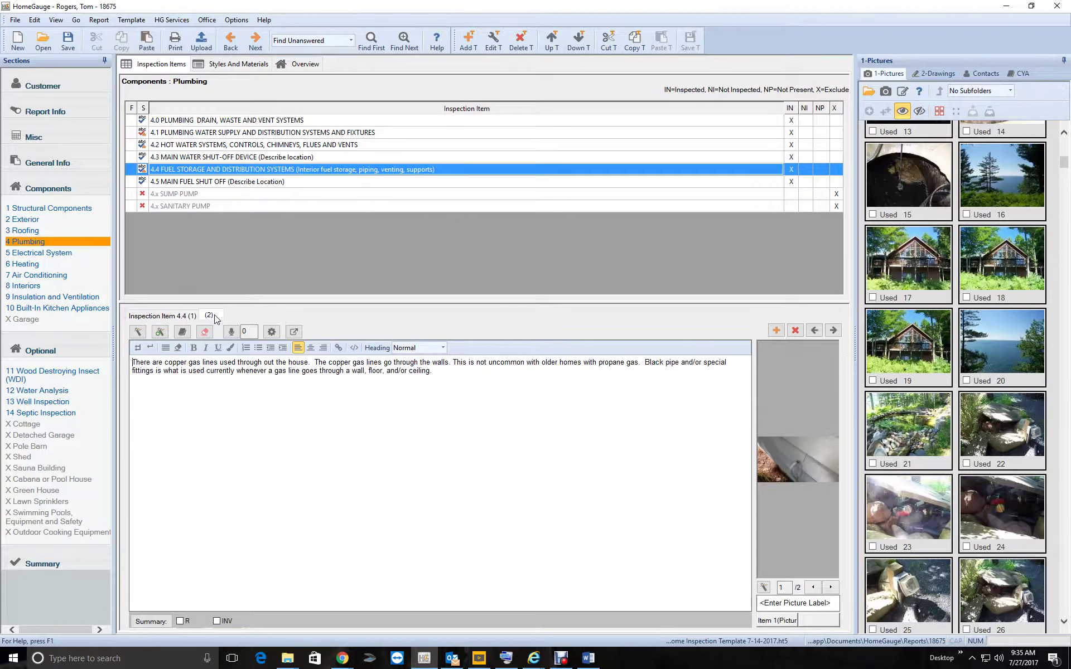
left_click(253, 182)
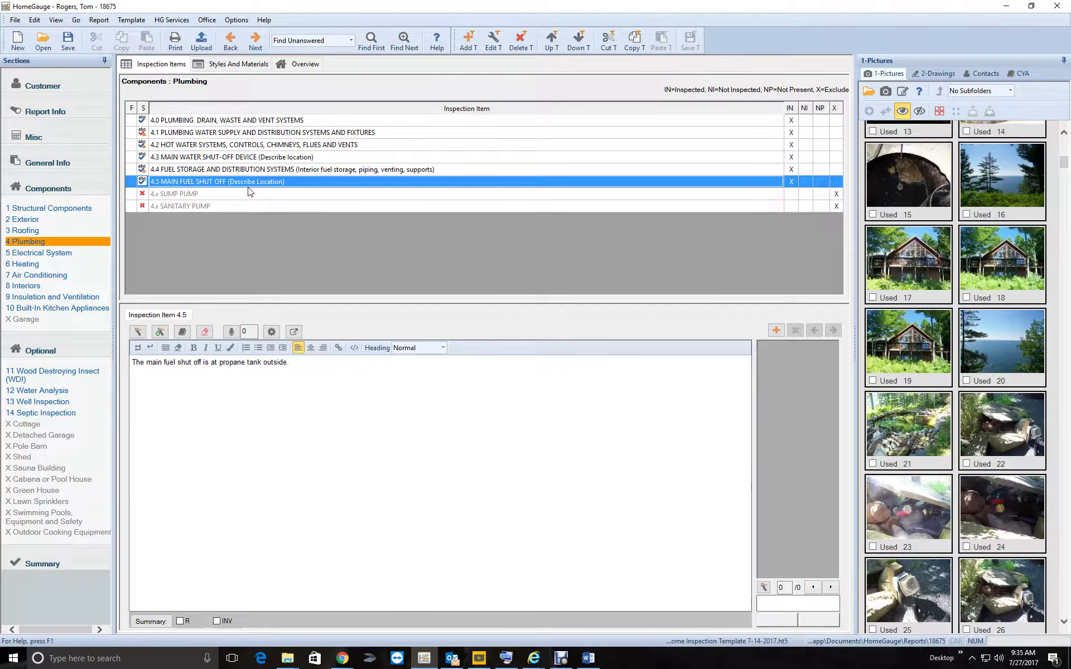
In the Electrical System section, review items 5.0, 5.1 and 5.2 and the first comment of item 5.3.
left_click(41, 253)
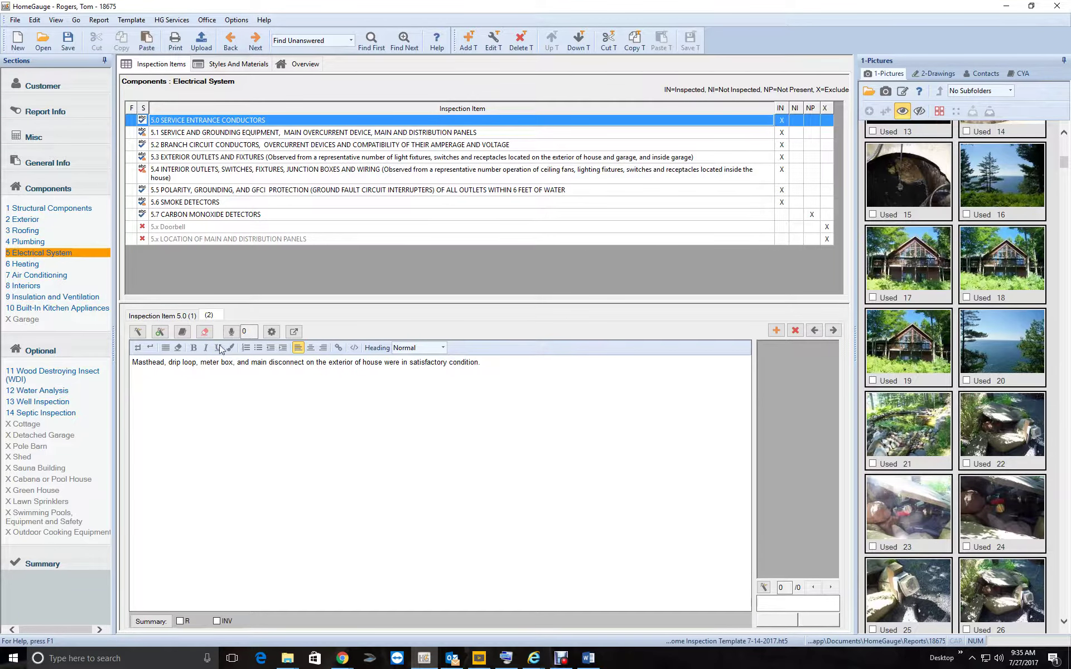
left_click(179, 316)
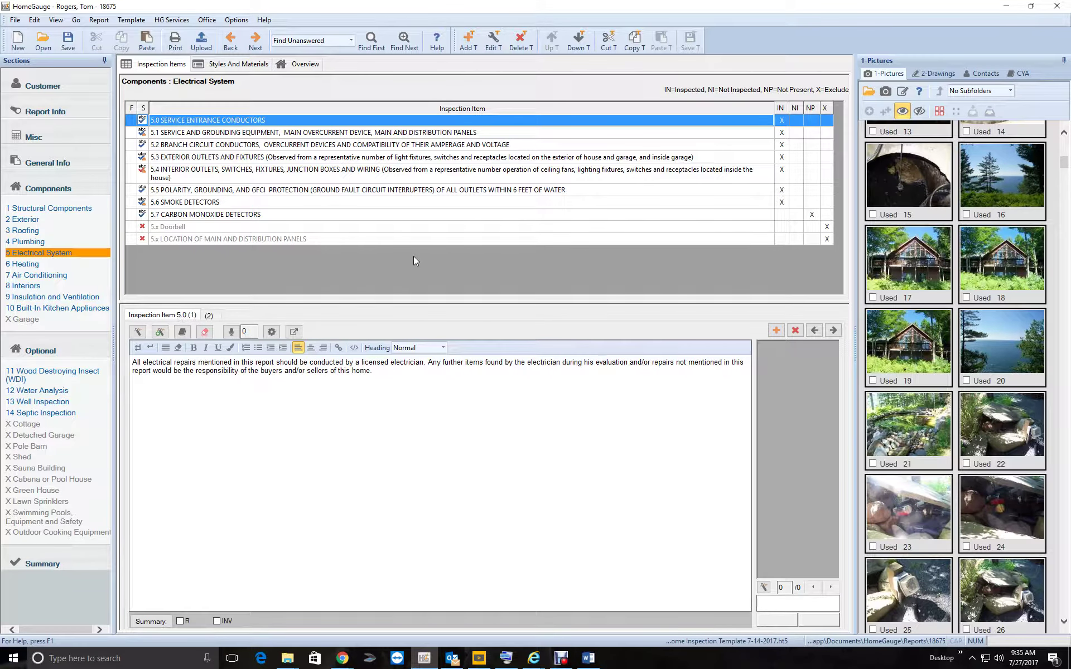
left_click(235, 133)
left_click(232, 148)
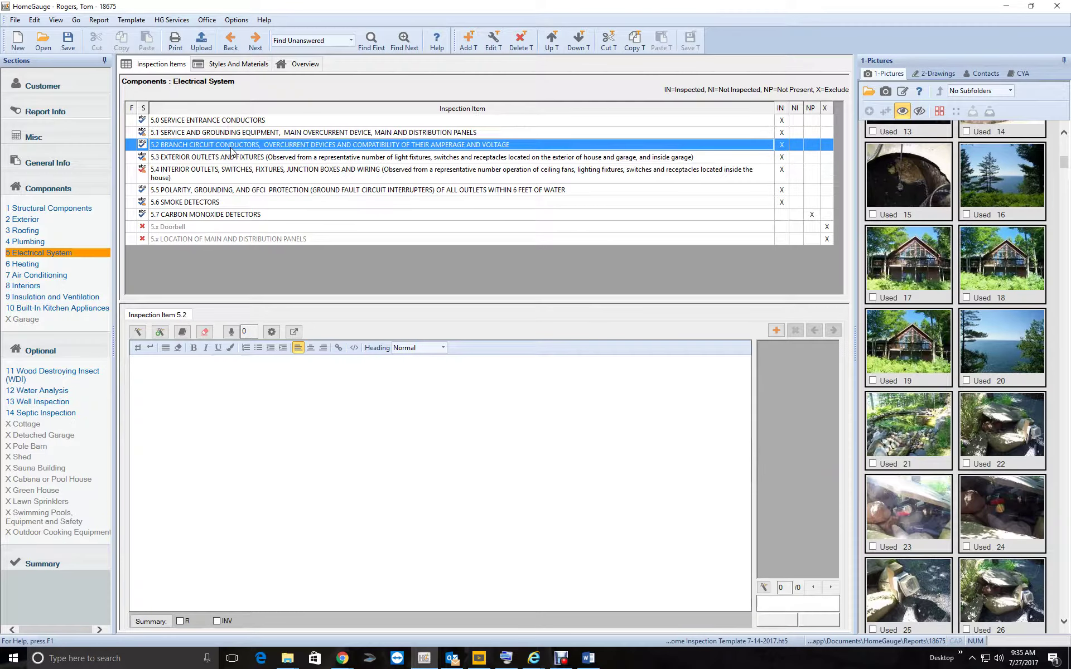
left_click(228, 159)
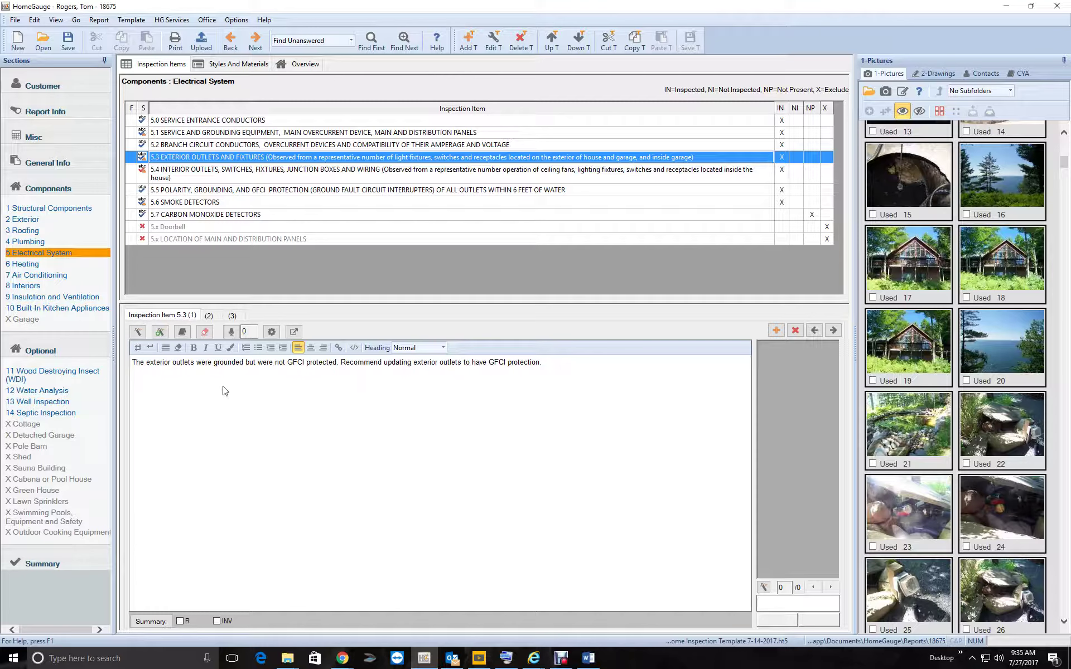
Reword the second comment of item 5.3 to say that the exposed light post wire "was not concealed in conduit".
left_click(216, 318)
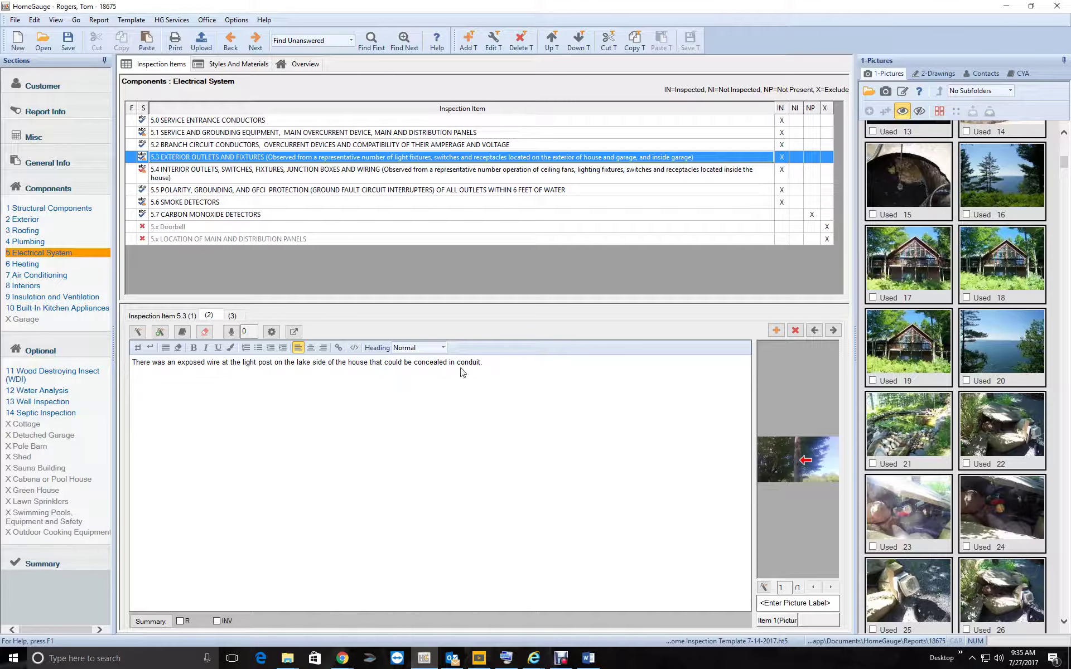
left_click(386, 364)
type("was")
key("Delete")
key("Delete")
key("Delete")
key("Delete")
key("Delete")
type("not")
key("Delete")
key("Delete")
key("Delete")
left_click(520, 381)
Mark the third comment of item 5.3 about the lakeside deck outlet as INV for the summary, and open item 5.4.
left_click(237, 314)
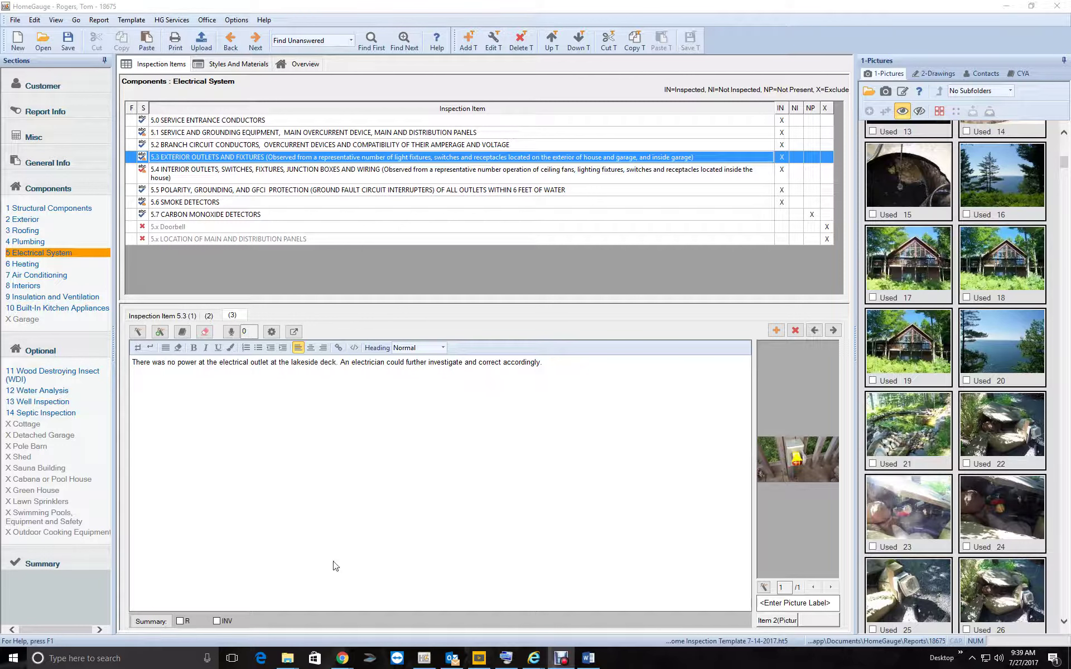
left_click(222, 623)
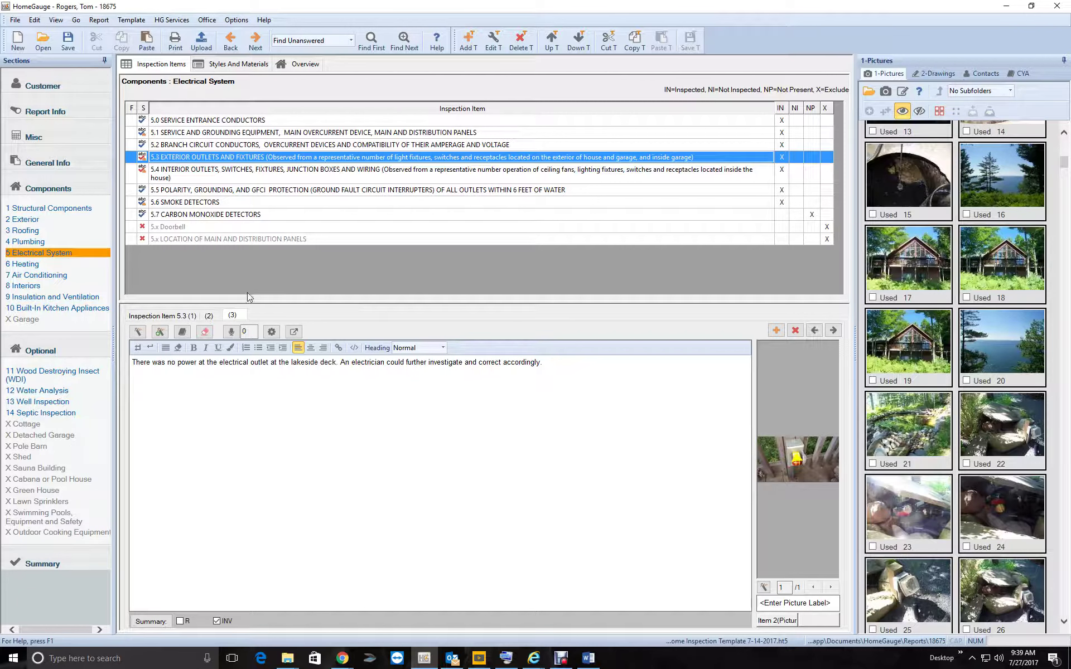
left_click(241, 190)
left_click(240, 179)
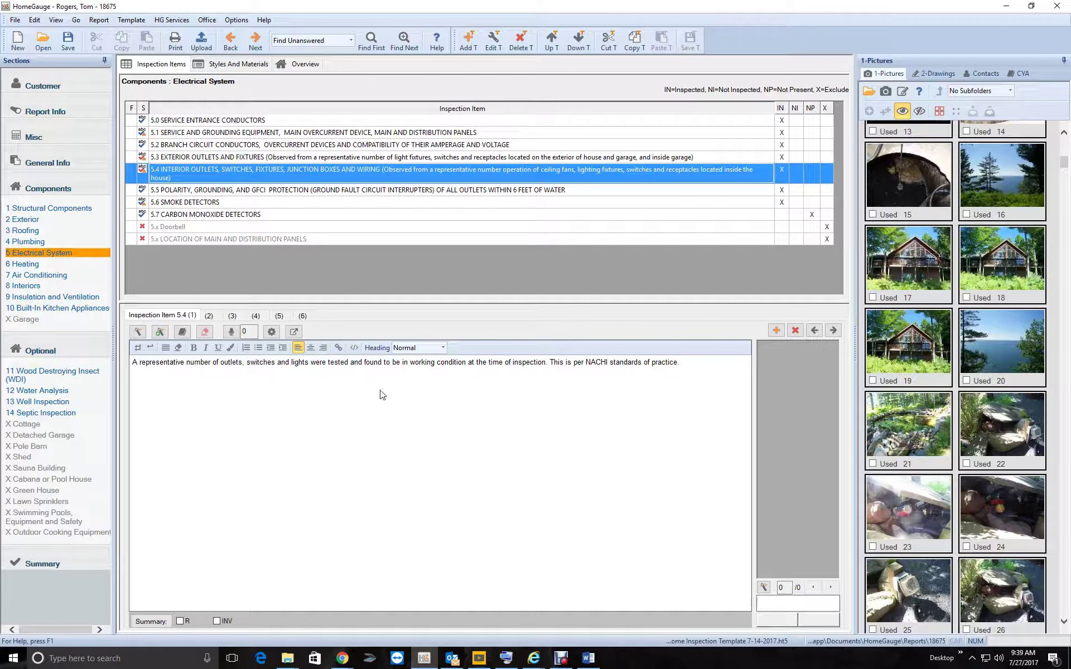
Review the second, third and fourth comments of item 5.4 on interior outlets, switches and fixtures.
left_click(217, 319)
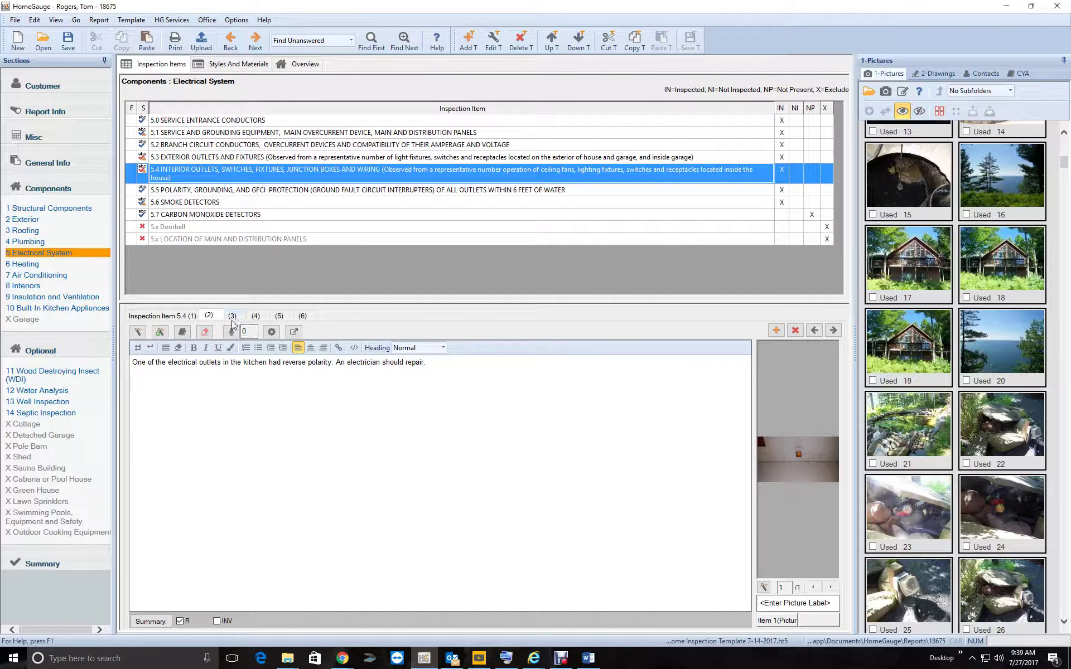
left_click(232, 317)
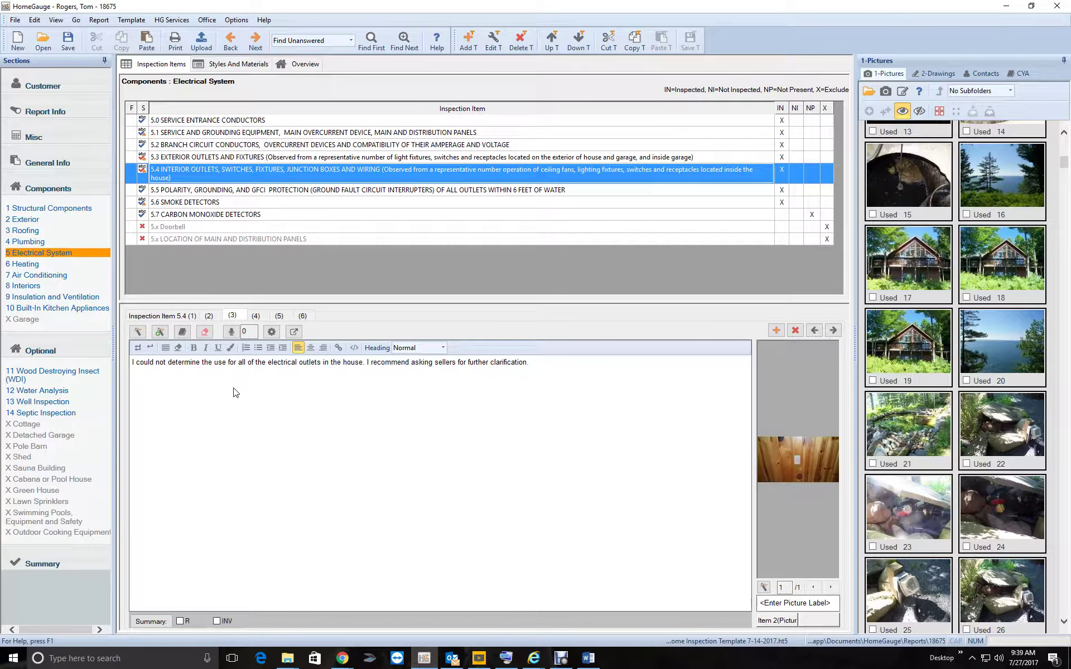
left_click(266, 316)
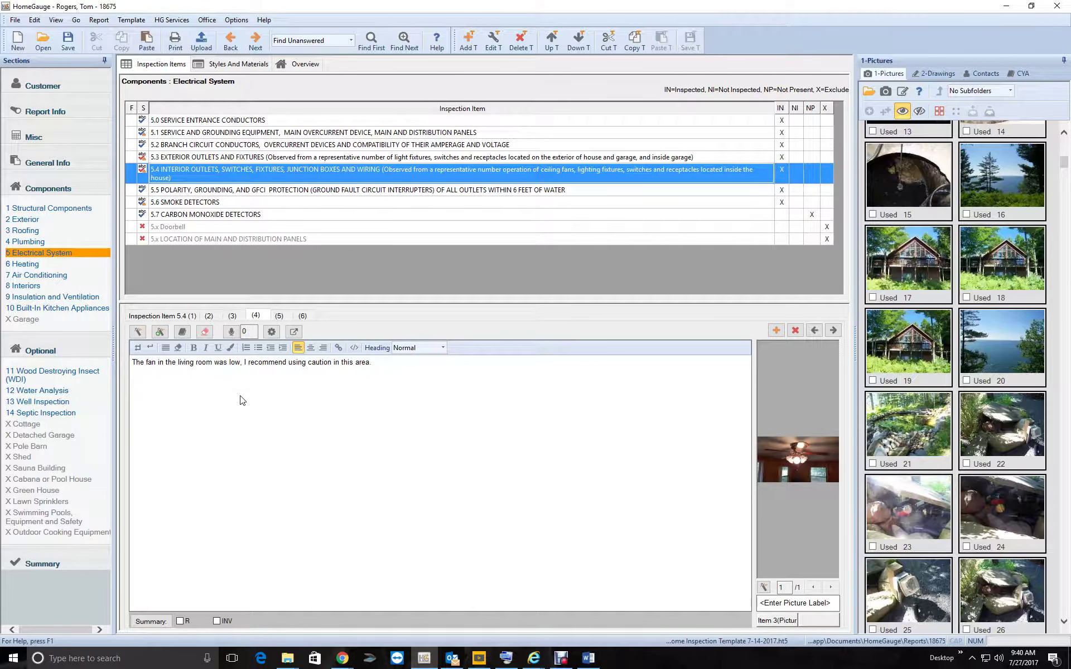
Mark item 5.4's fifth comment as R for the summary, delete its sentence about replacing the cover plate, and open the sixth comment.
left_click(279, 316)
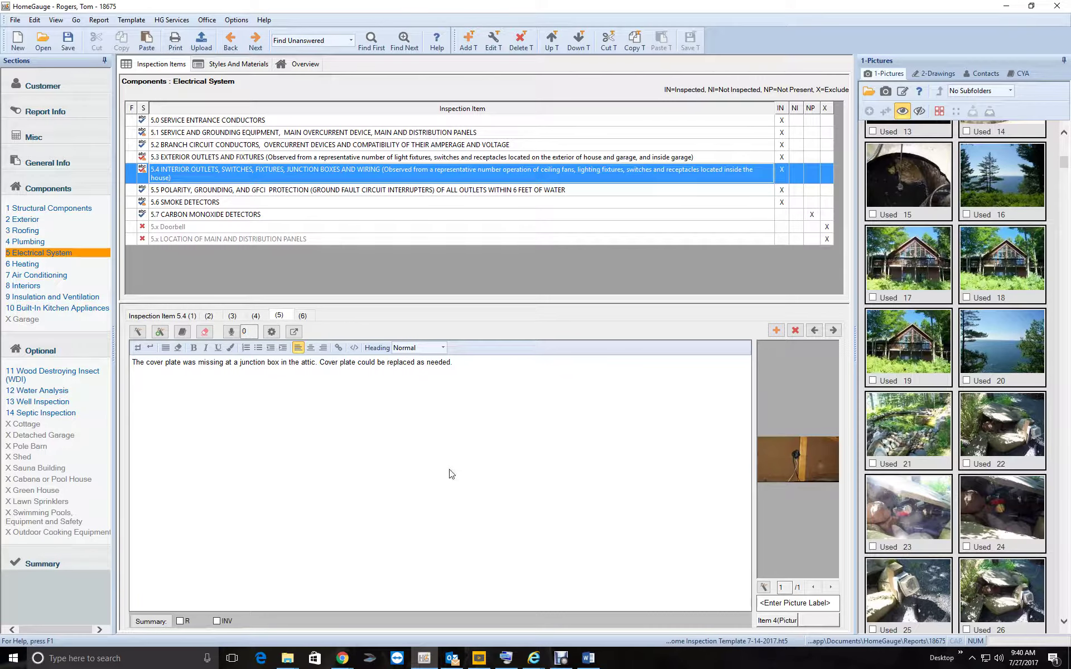
left_click(180, 622)
left_click_drag(319, 362, 536, 393)
key("Delete")
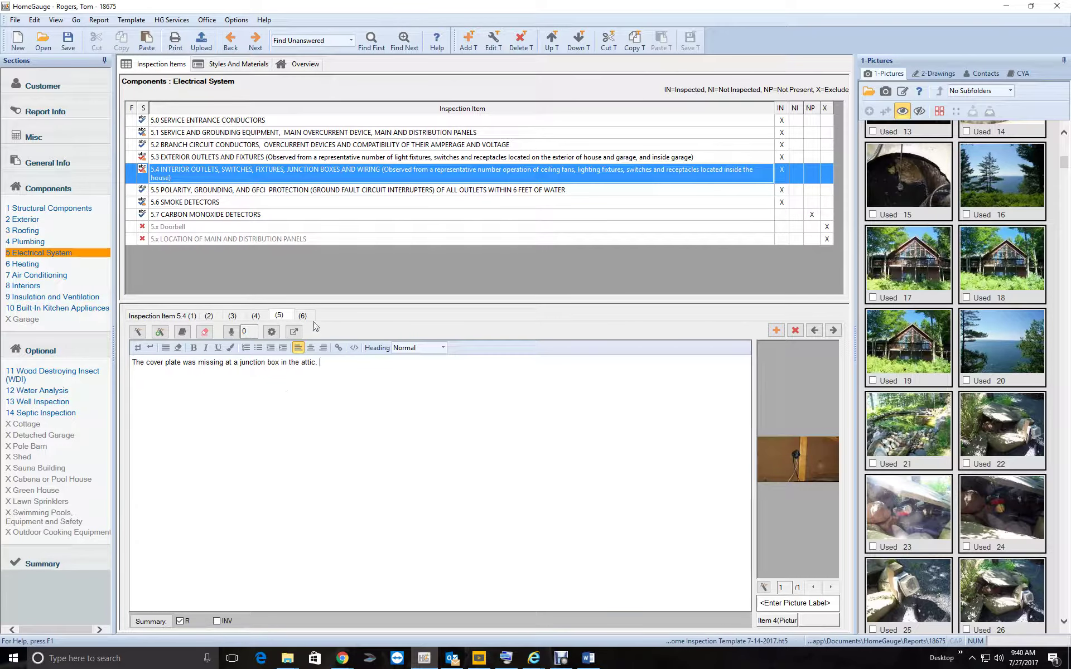
key("BackSpace")
left_click(303, 316)
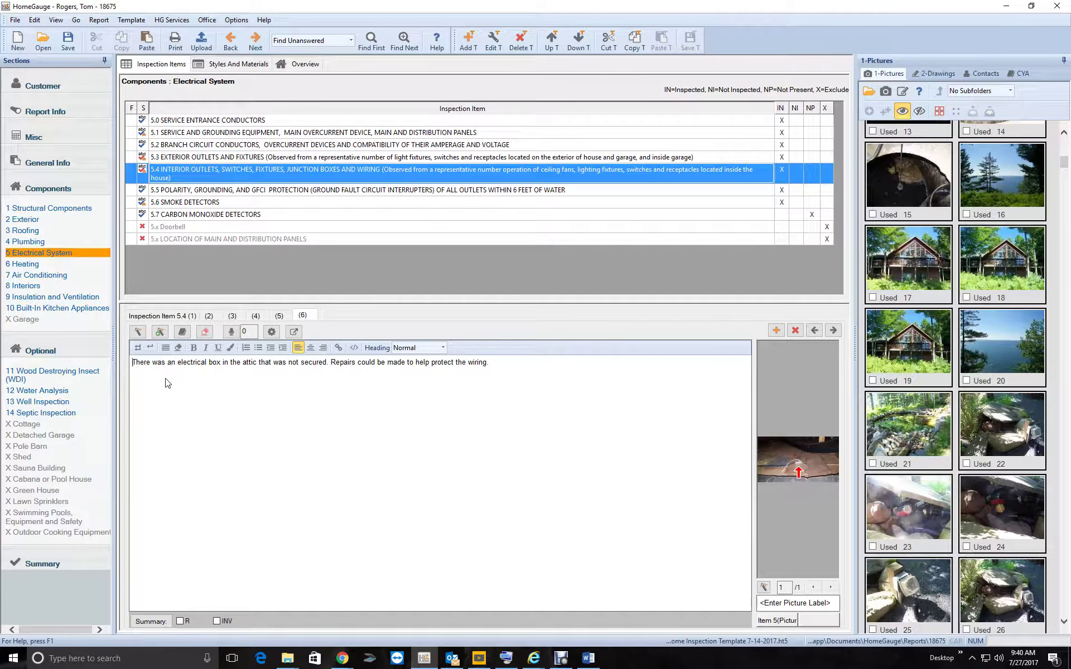
left_click(331, 368)
left_click_drag(332, 370, 604, 390)
key("Delete")
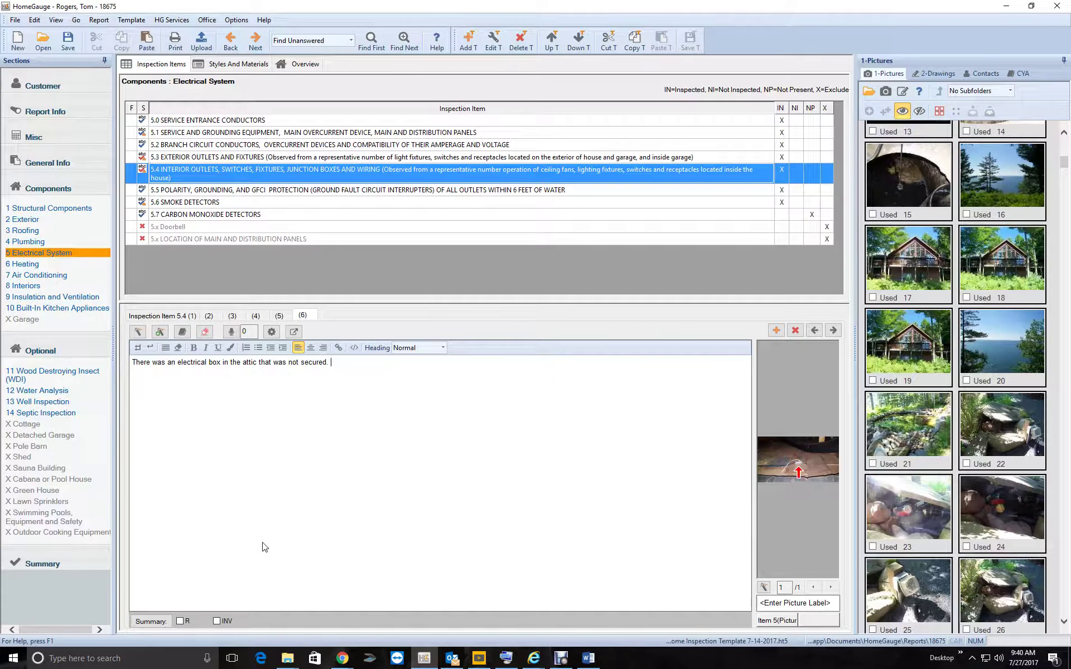
left_click(34, 20)
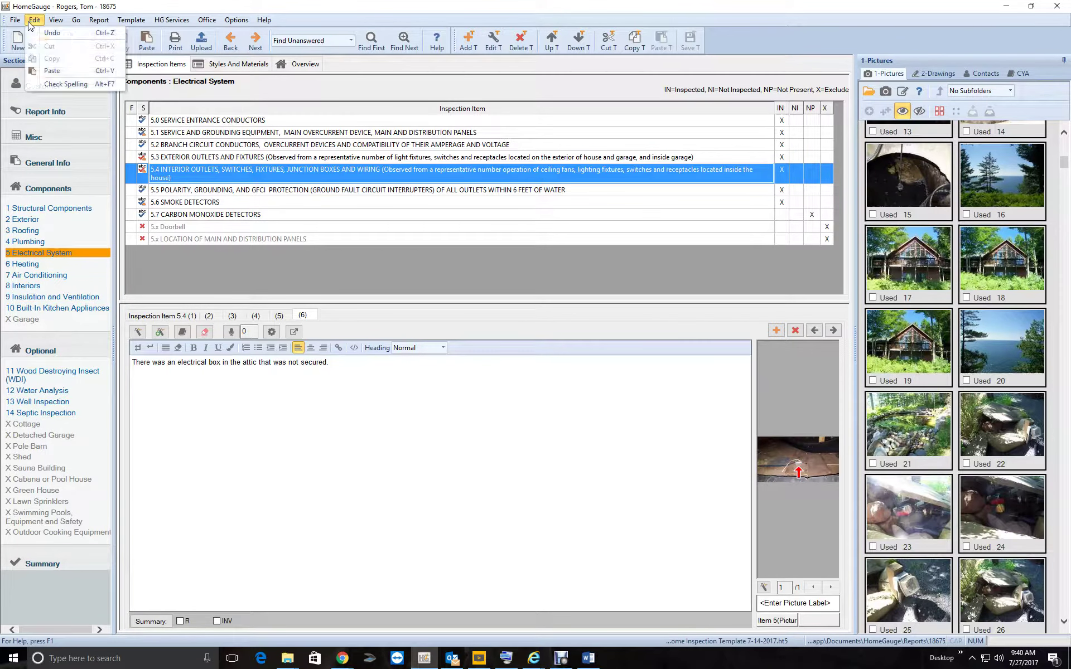
left_click(44, 32)
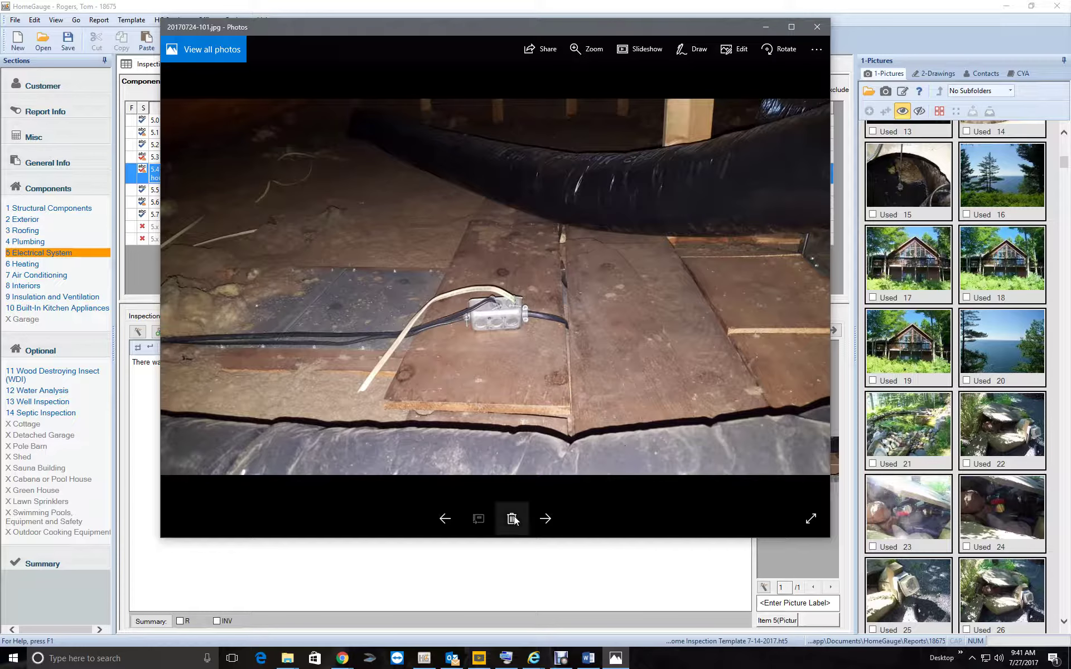
Put the attic photo away and delete "Repairs could be made to help protect the wiring." from item 5.4's sixth comment.
left_click(765, 29)
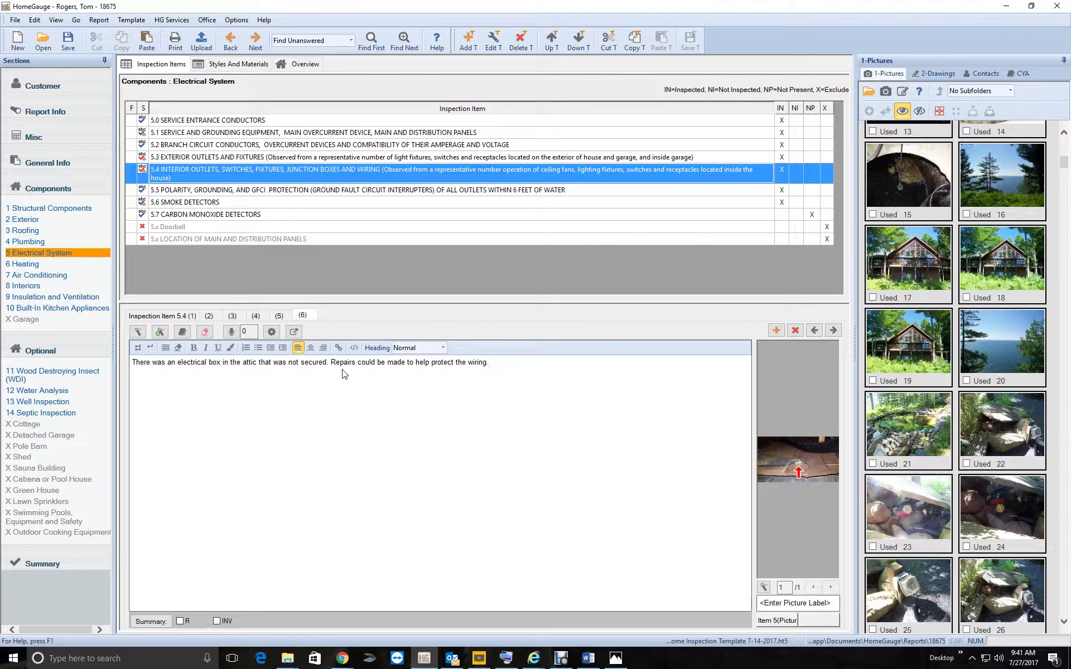
left_click_drag(329, 381, 551, 393)
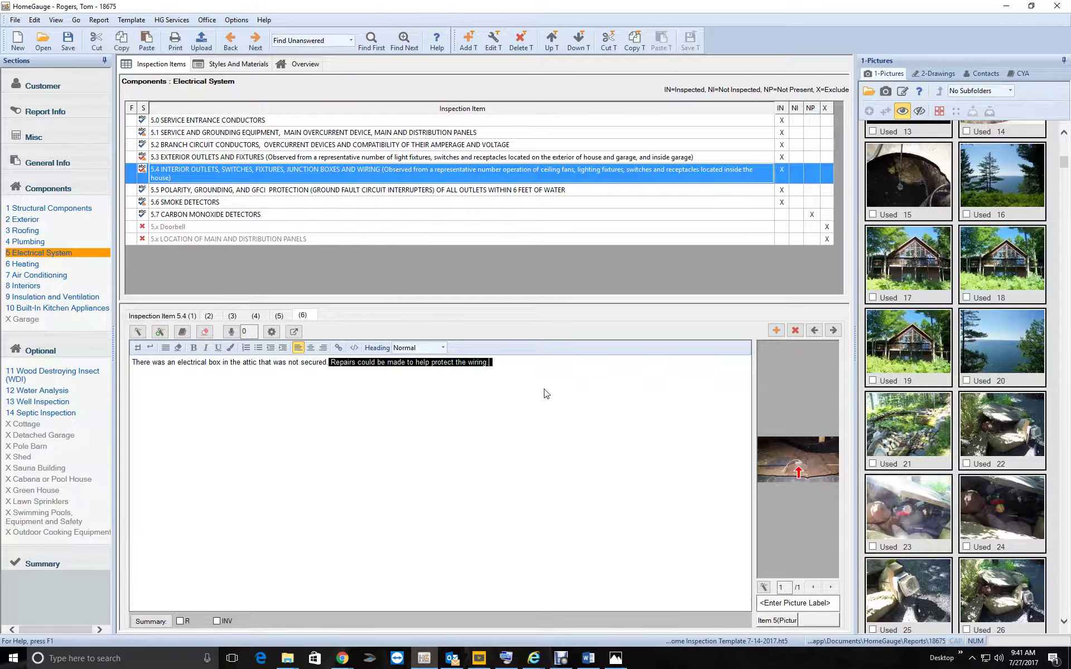
key("Delete")
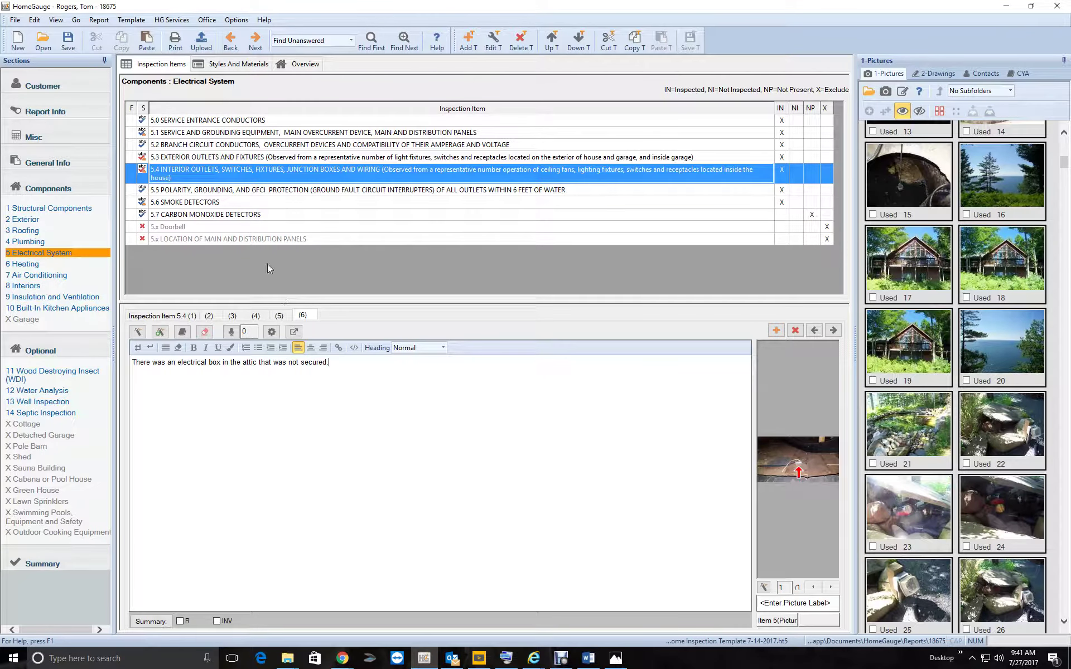
Delete the sentence "All outlets above counters and within 6' of water should be GFCI protected." from the item 5.5 comment.
left_click(239, 195)
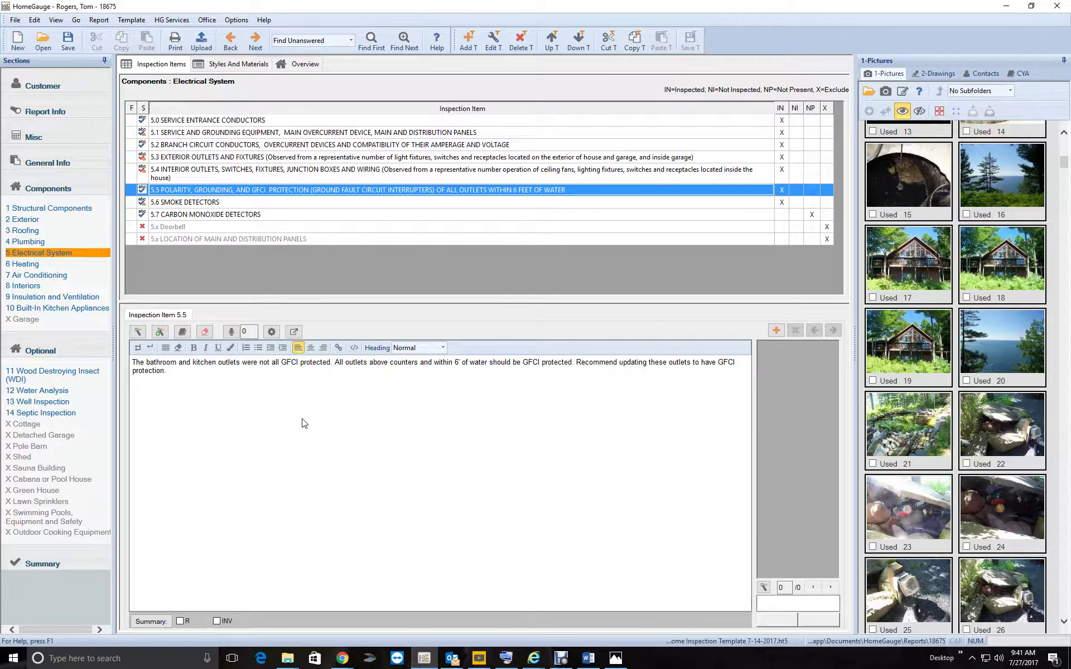
left_click(335, 362)
left_click_drag(335, 362, 578, 364)
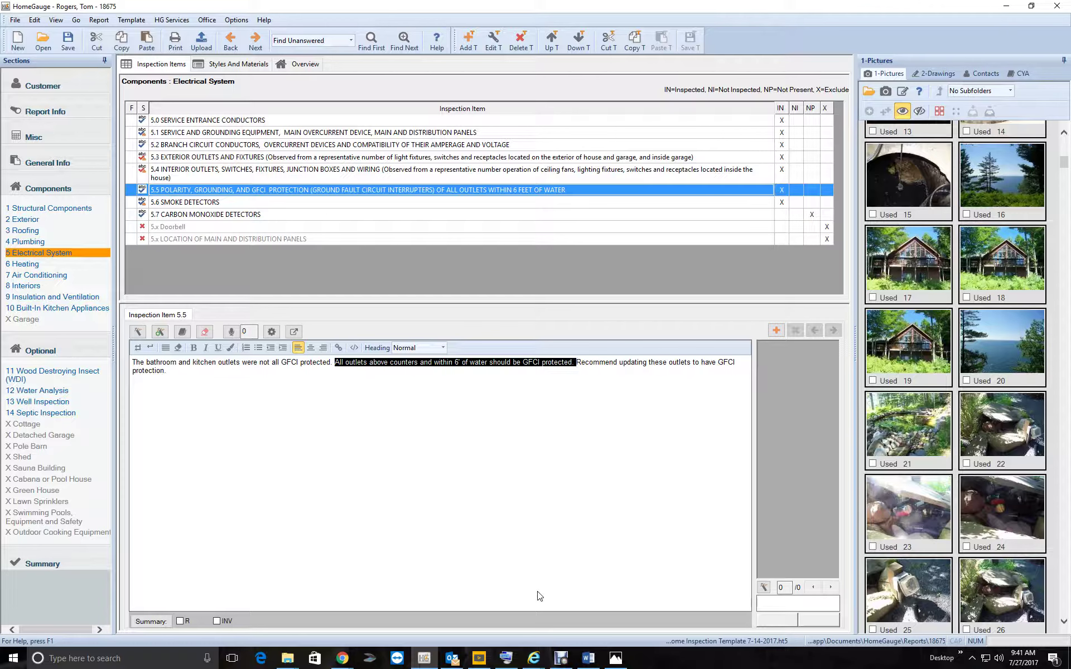
key("Delete")
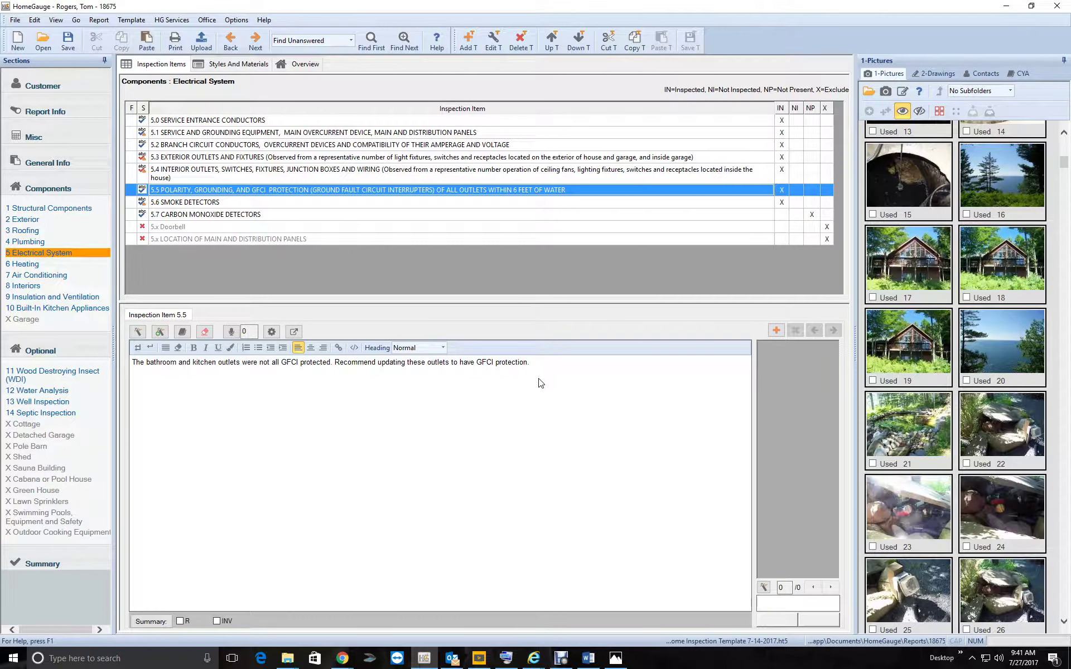
Review electrical items 5.6 and 5.7, and the comments of items 6.0 and 6.1 in the Heating section.
left_click(226, 204)
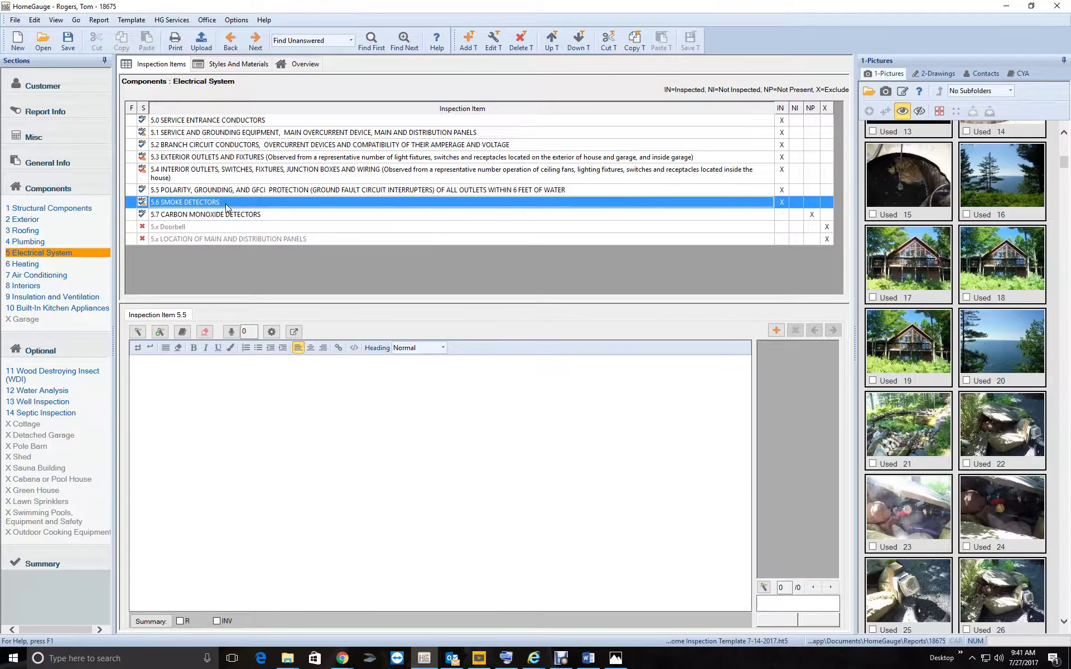
left_click(266, 217)
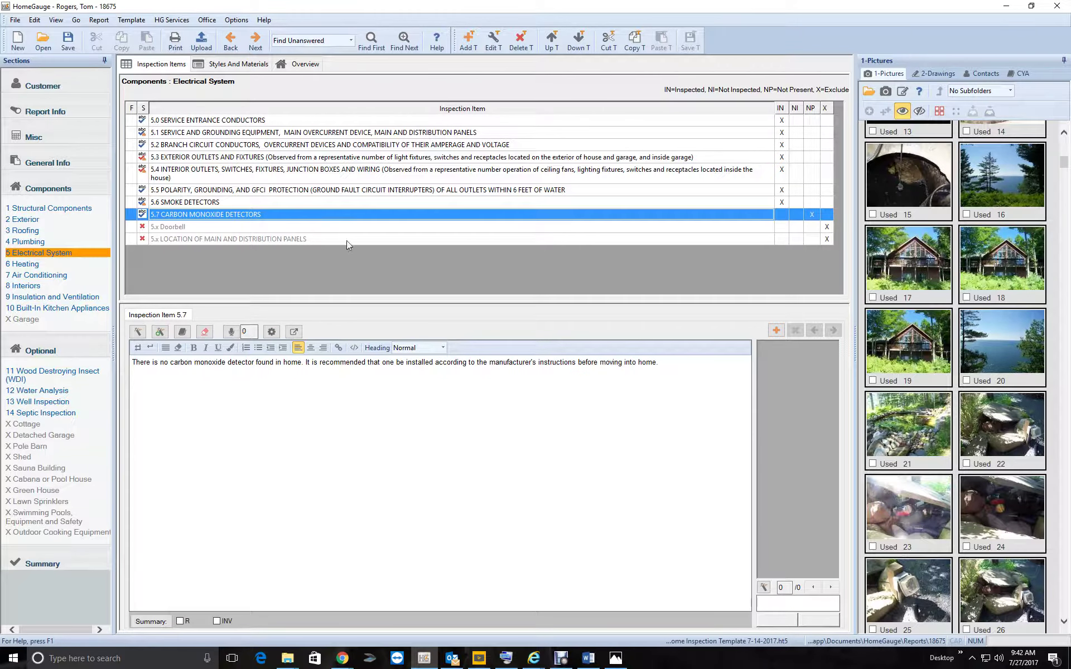
left_click(103, 265)
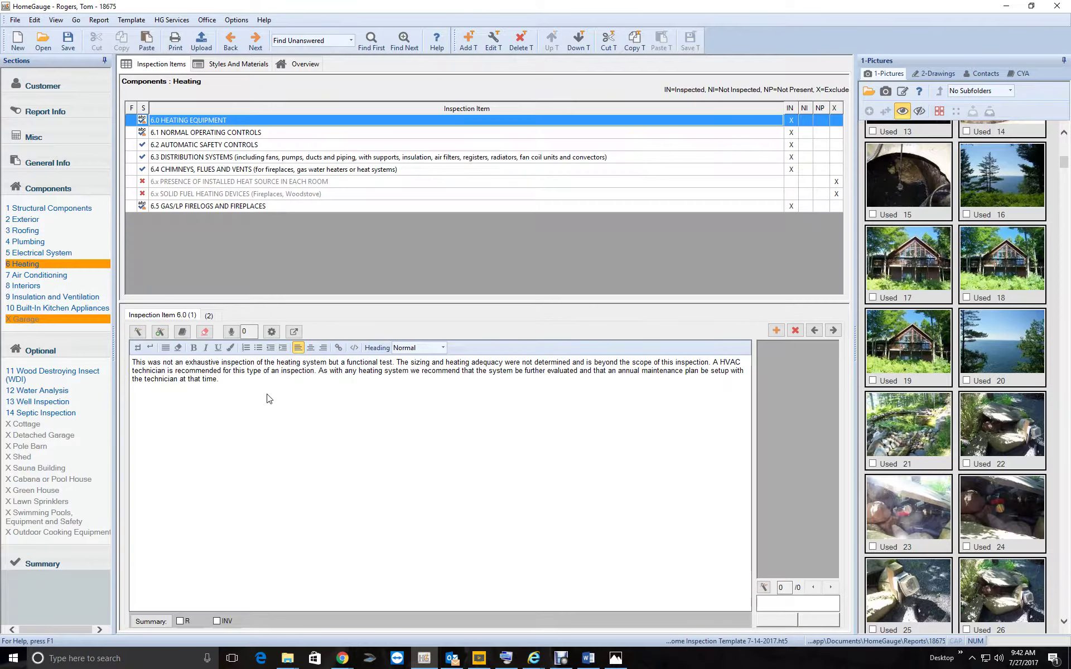
left_click(221, 315)
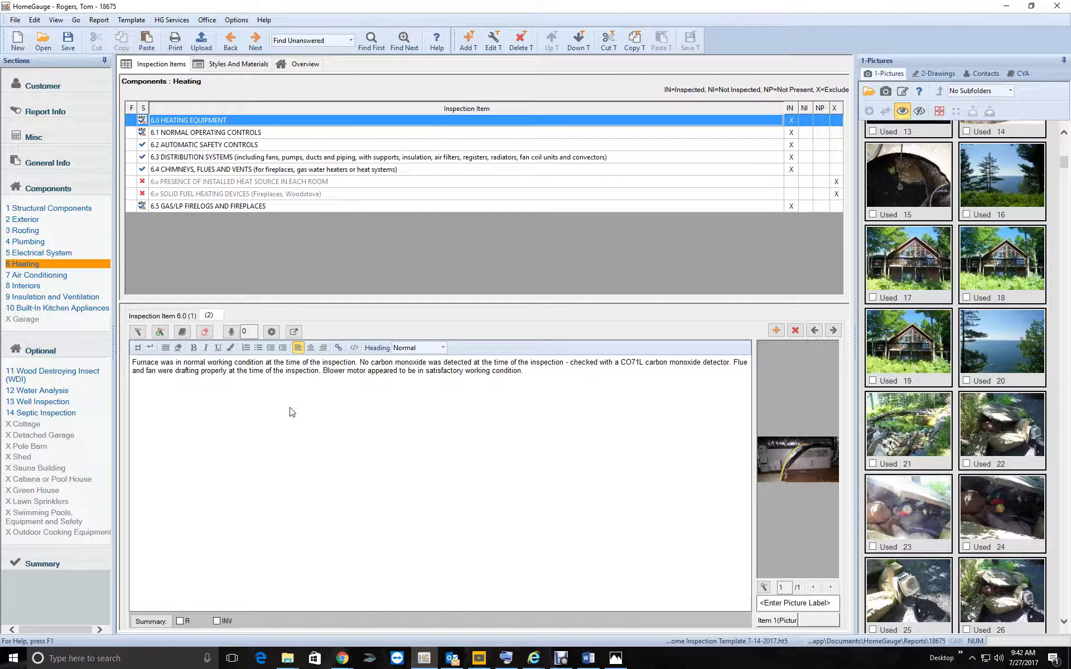
left_click(227, 136)
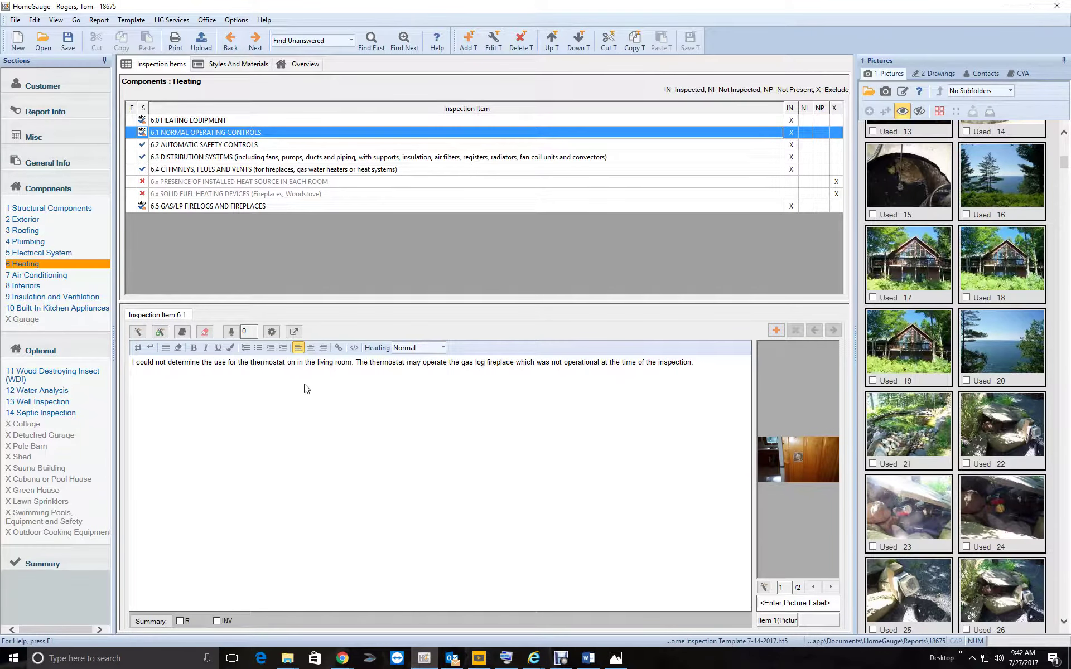
left_click(251, 120)
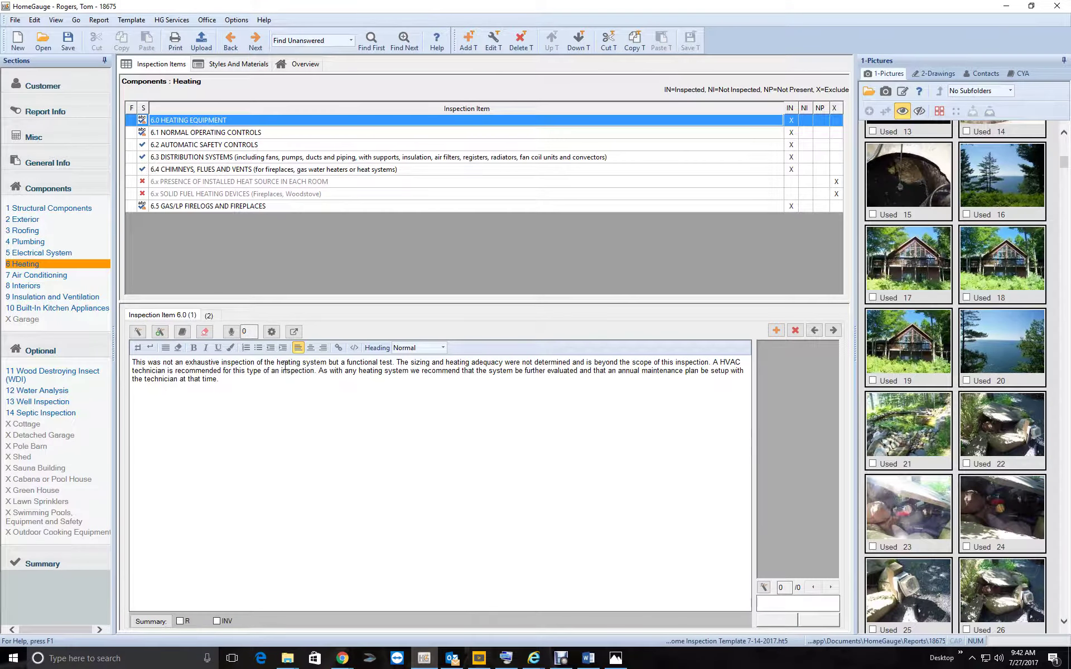
left_click(209, 315)
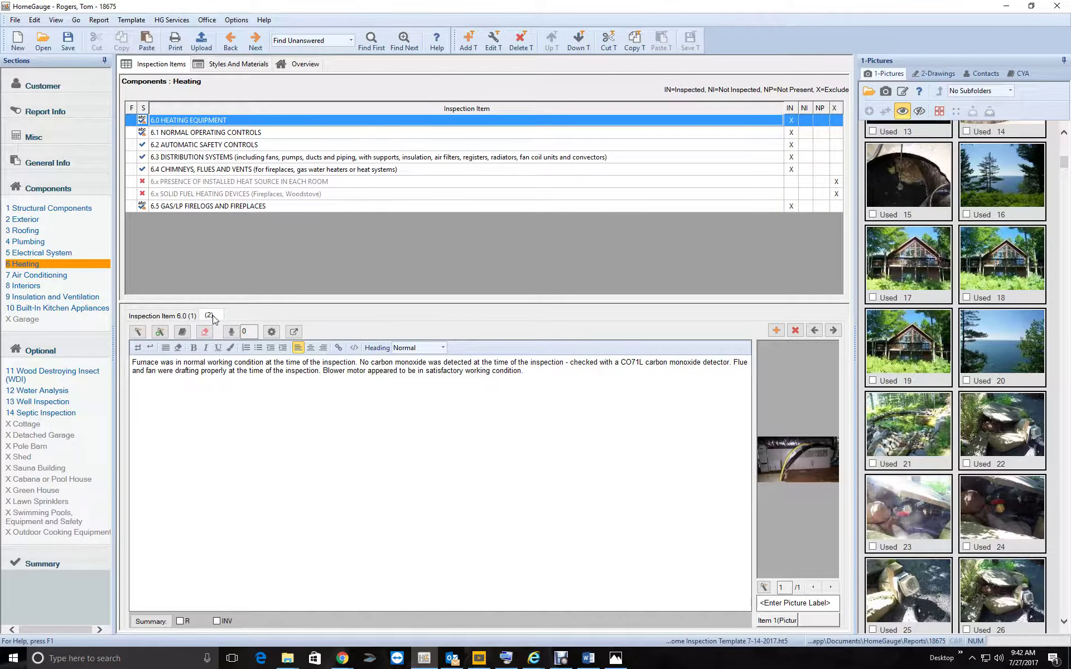
In the item 6.1 comment, remove the stray word "on" so it reads "thermostat in the living room".
left_click(201, 133)
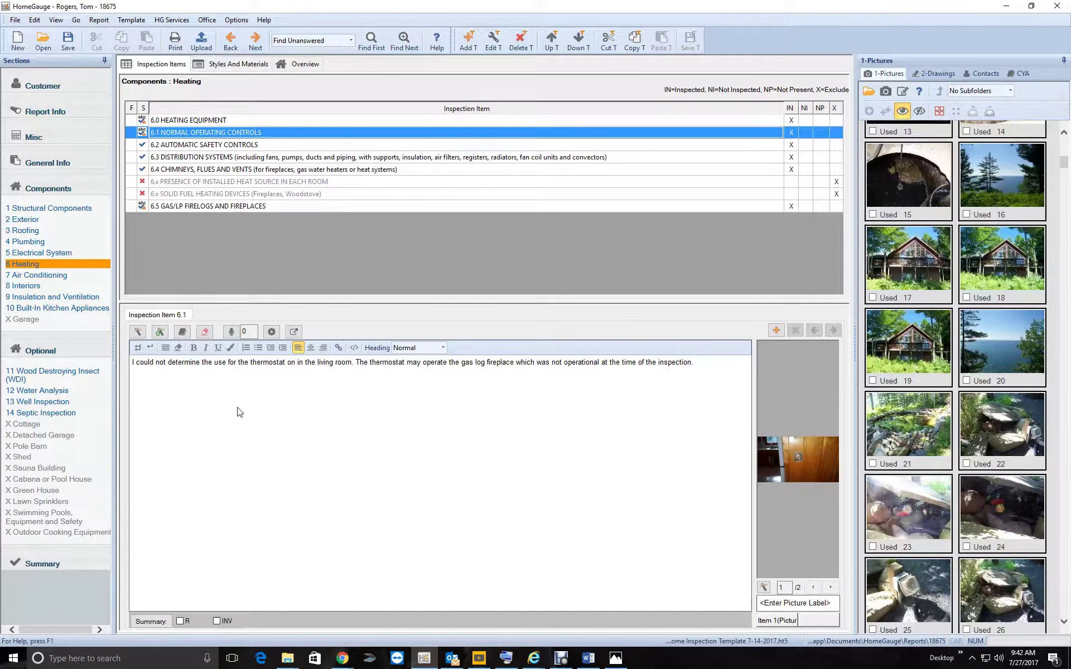
left_click(294, 367)
key("BackSpace")
key("BackSpace")
key("Delete")
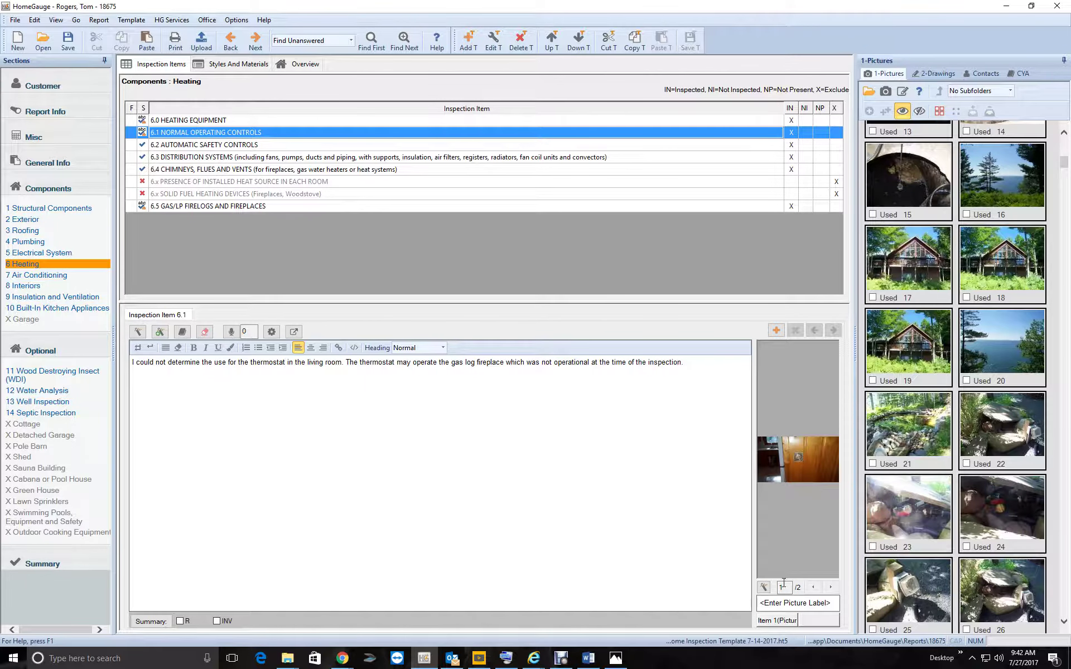
Increase the brightness of the second picture attached to item 6.1, the one showing the fireplace.
left_click(830, 587)
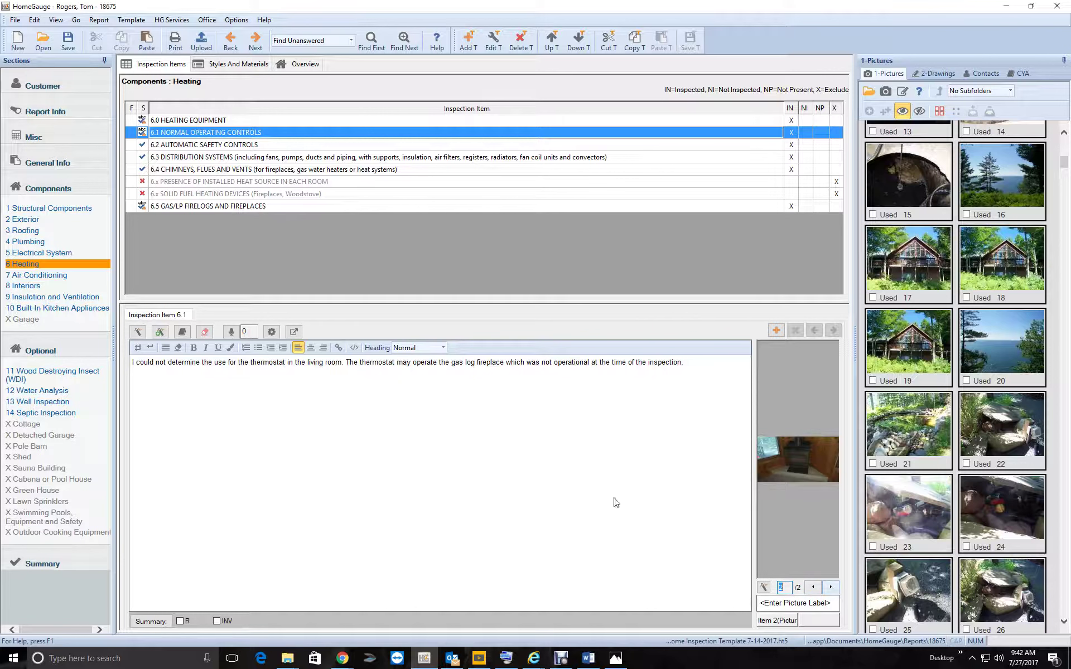
left_click(277, 147)
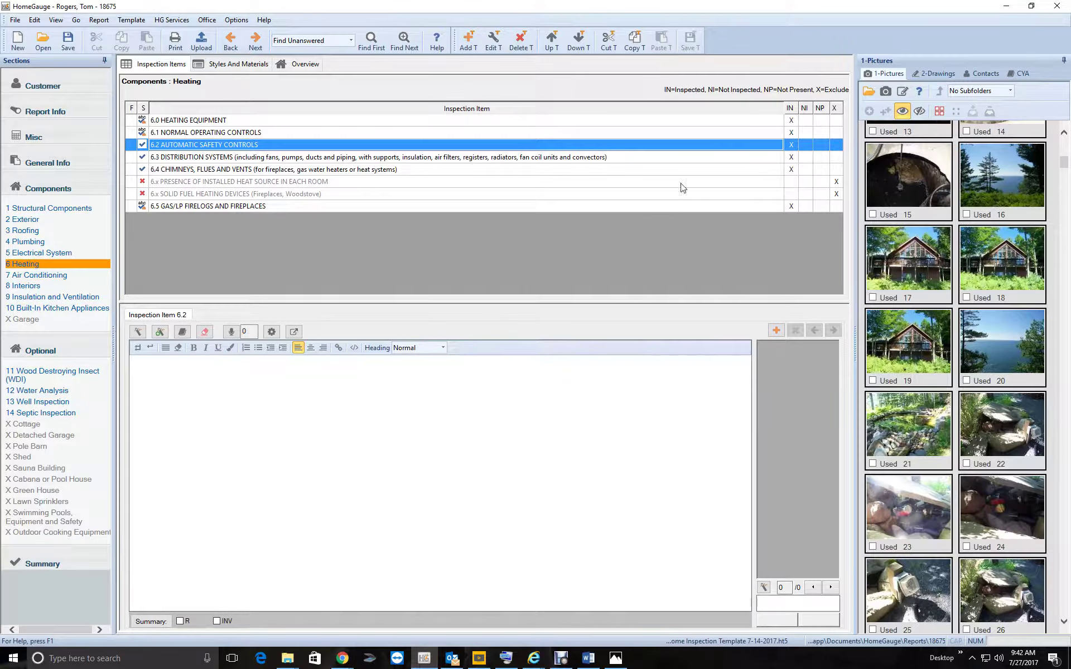
left_click(404, 136)
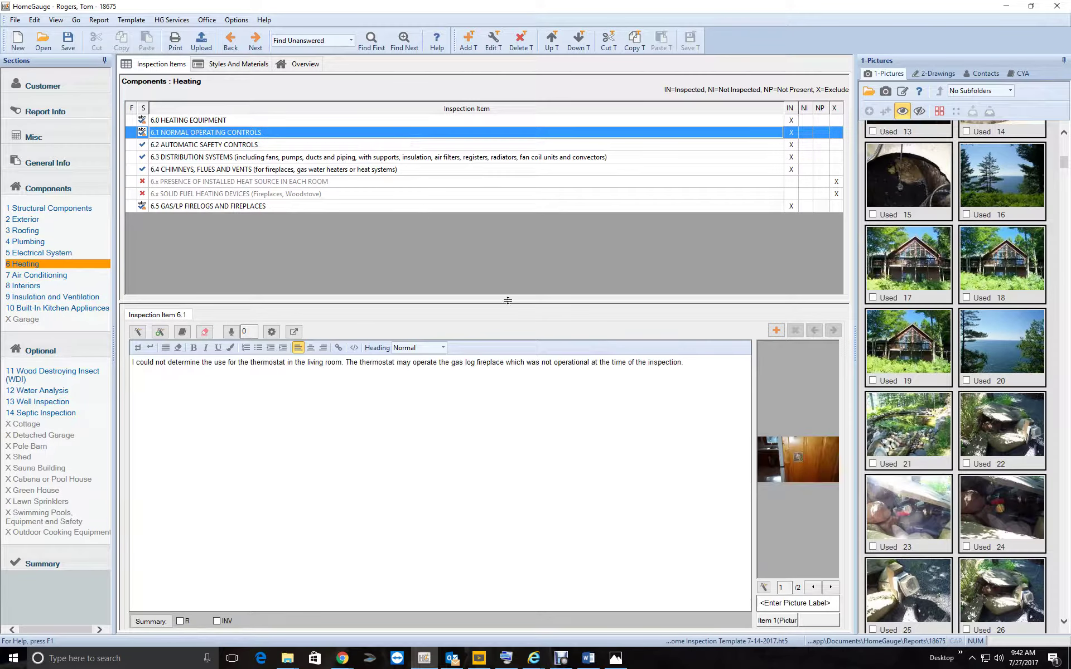
left_click(828, 588)
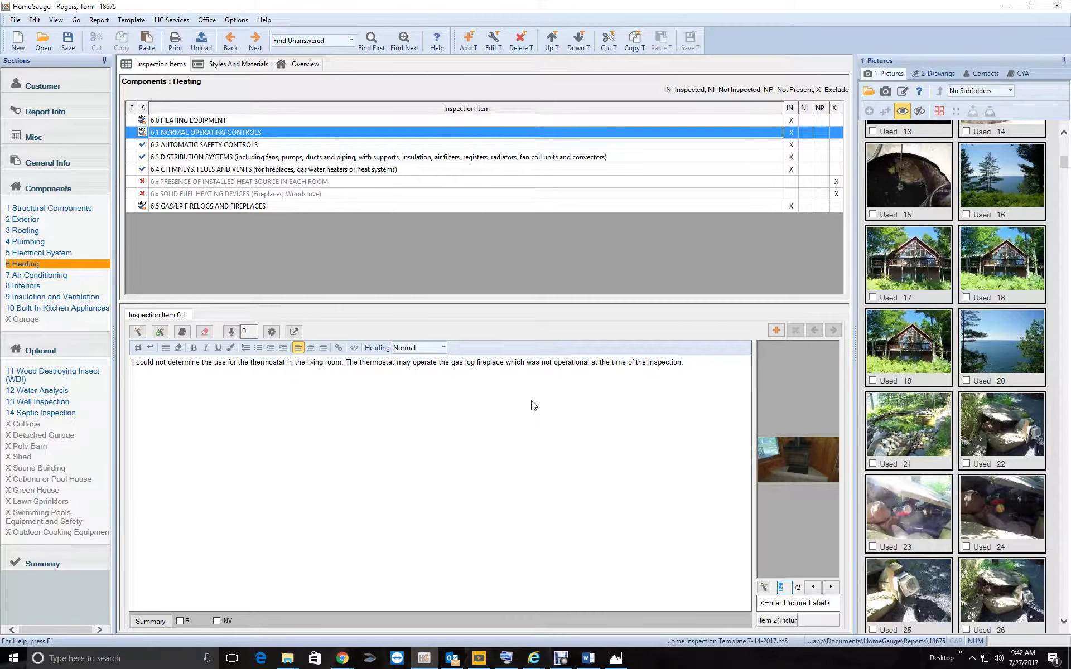
right_click(778, 476)
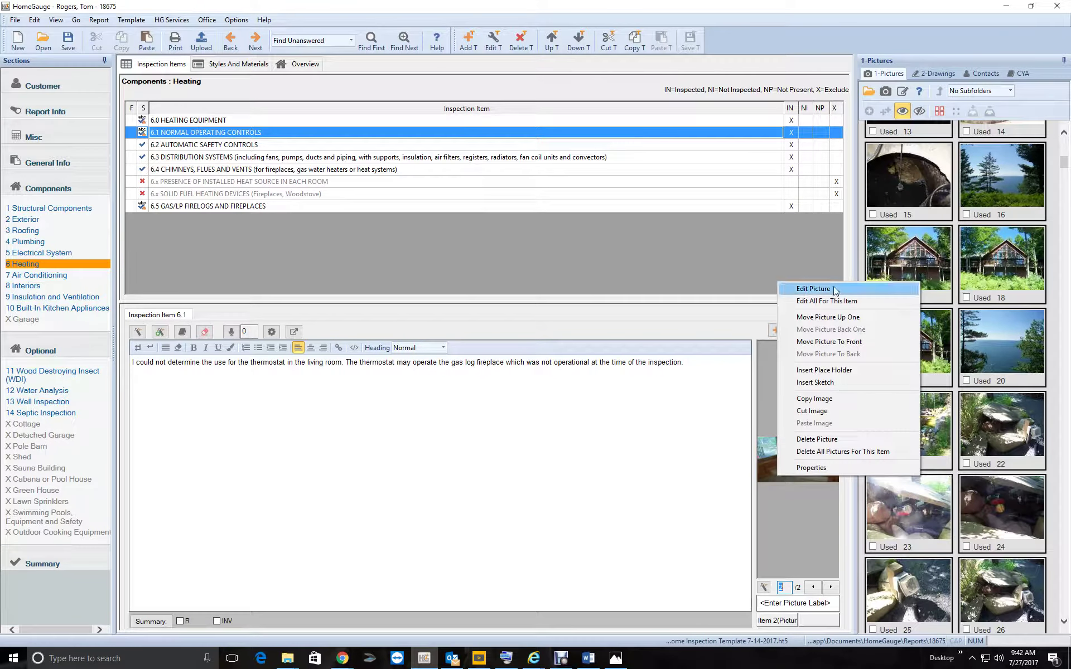
left_click(813, 288)
left_click(473, 444)
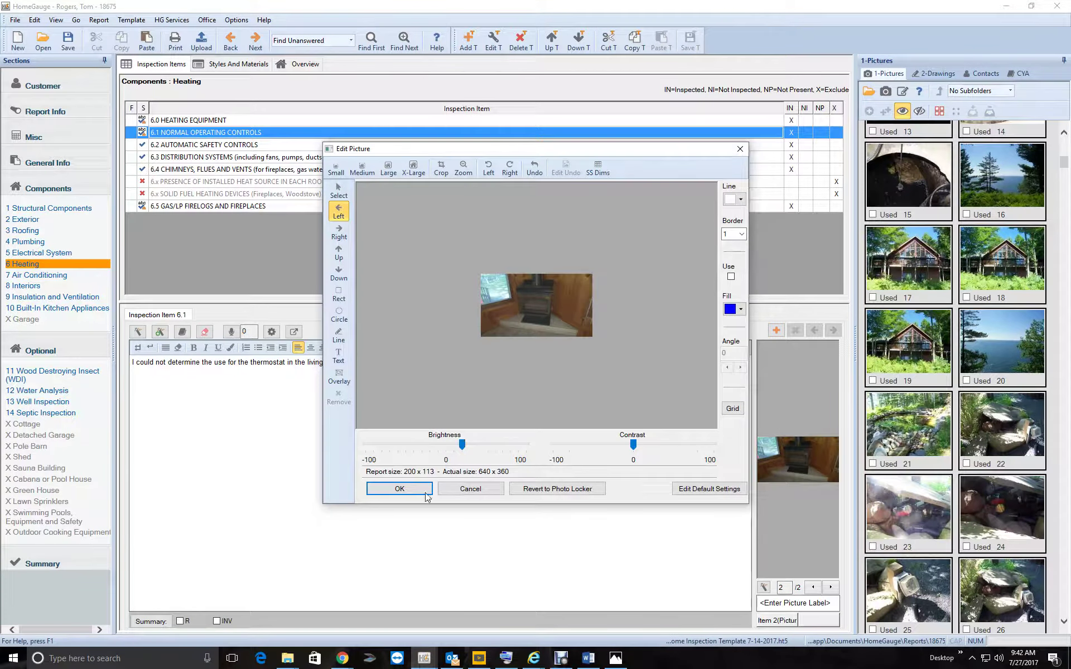
left_click(403, 490)
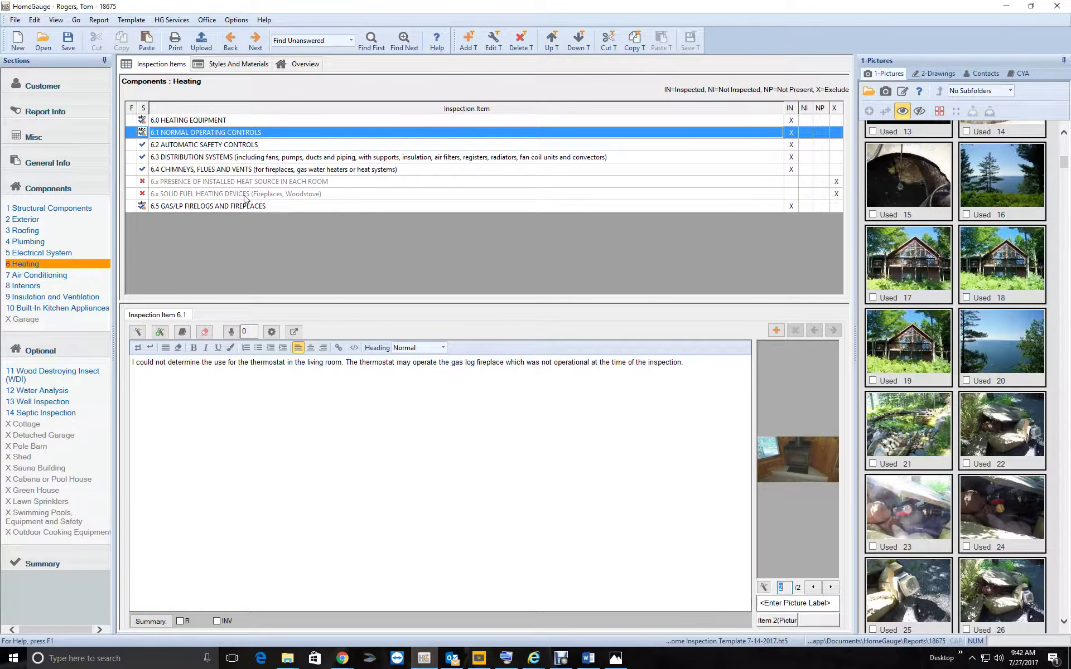
Review the second comment and picture of item 6.0, and heating items 6.2 and 6.3.
left_click(287, 120)
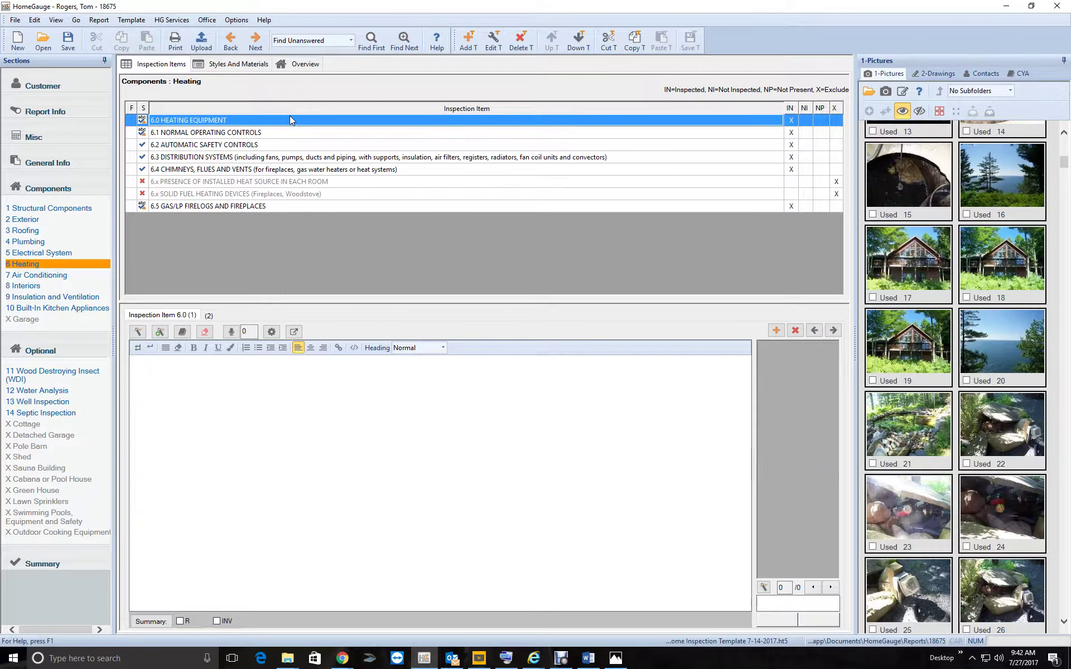
left_click(210, 316)
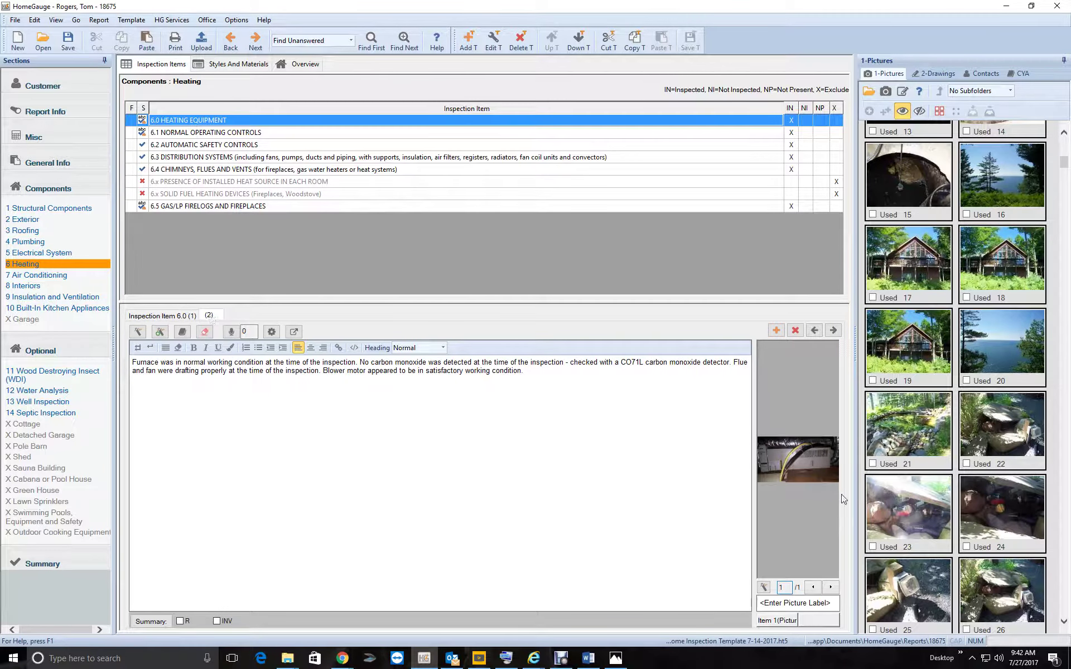
left_click(251, 144)
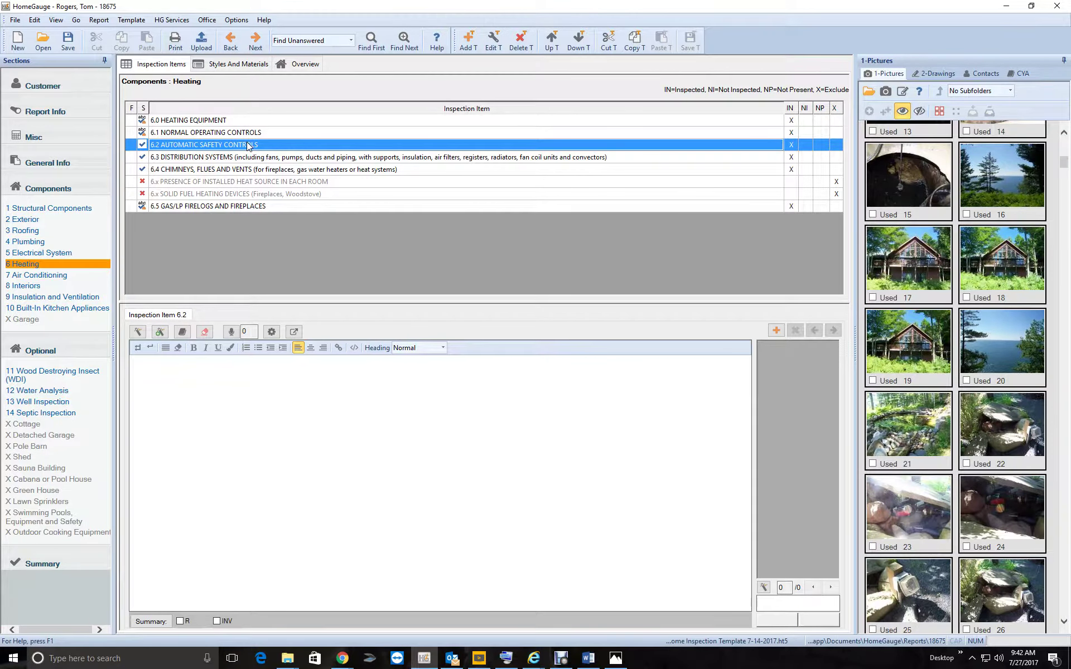
left_click(247, 157)
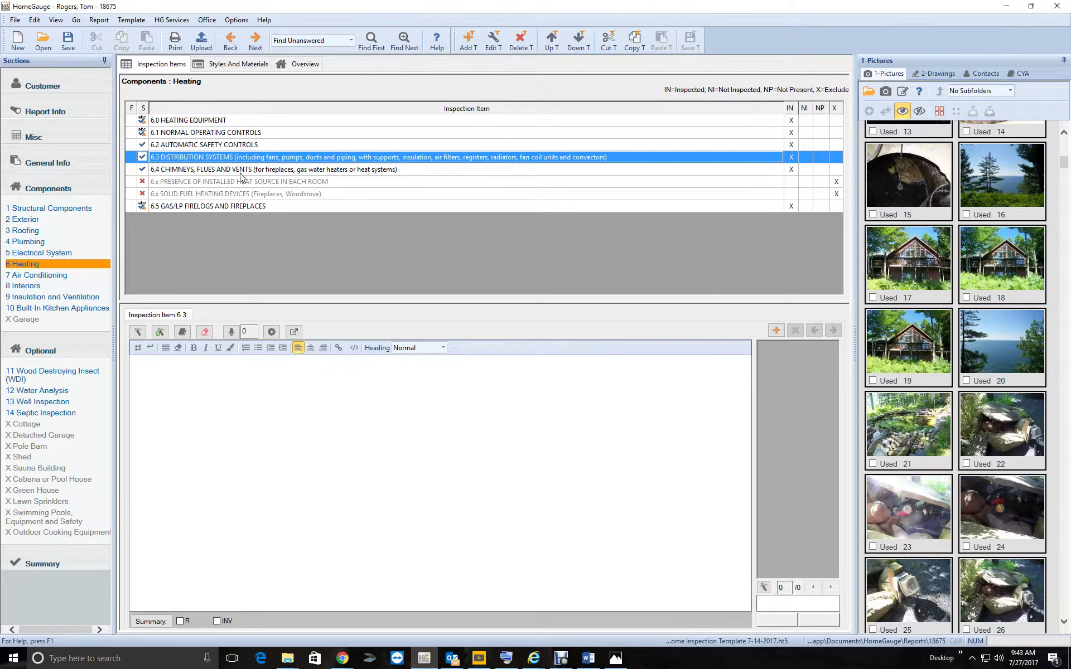
Check heating item 6.4, and mark the gas fireplace comment of item 6.5 for investigation (INV) in the summary.
double_click(241, 178)
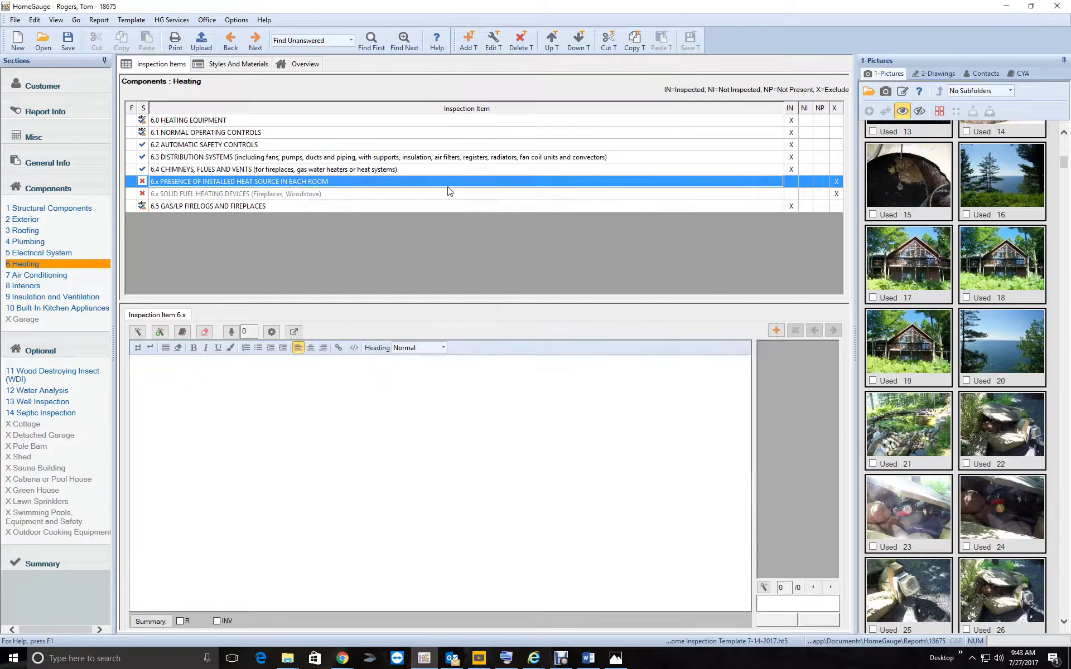
left_click(758, 179)
left_click(428, 169)
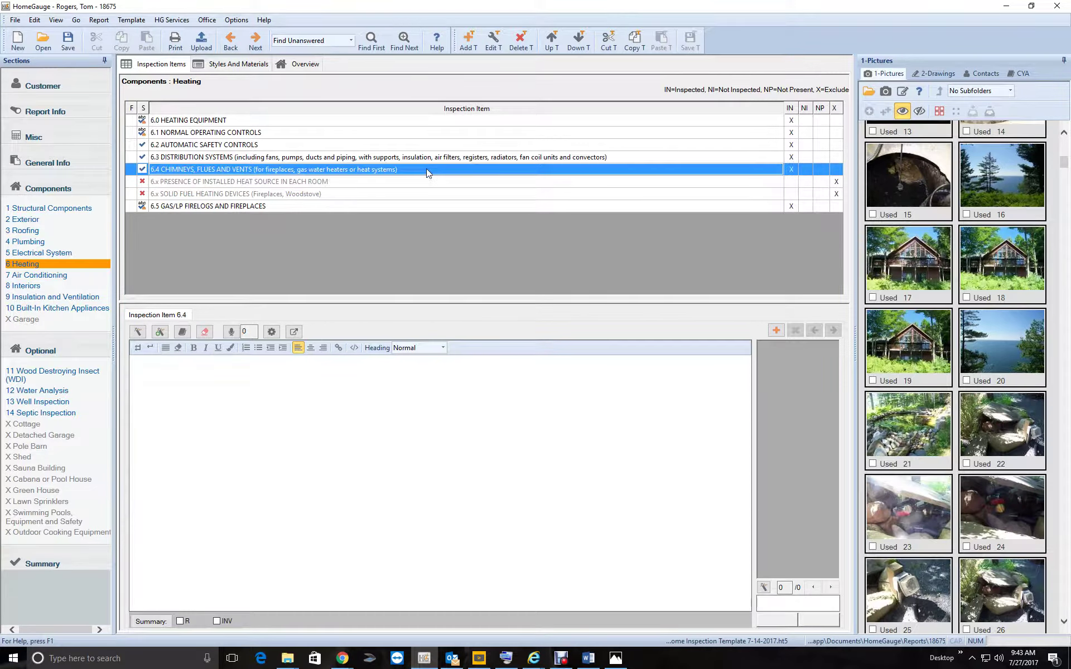
left_click(422, 205)
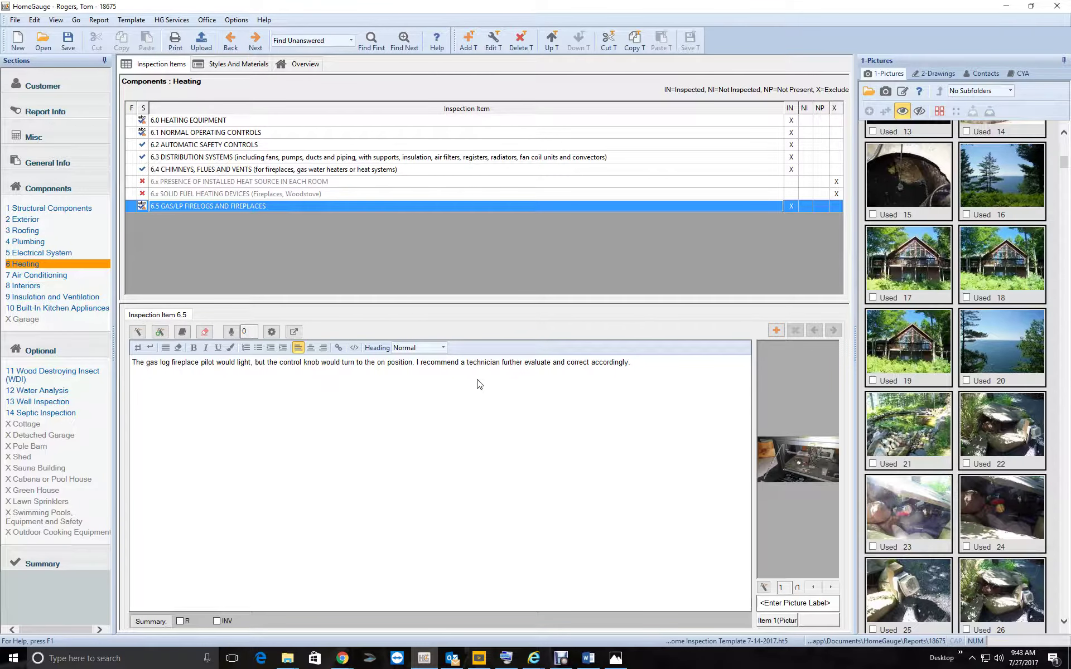
left_click(216, 620)
In the second comment of Air Conditioning item 7.0, remove the blank line so the ambient air test text continues the first paragraph.
left_click(36, 275)
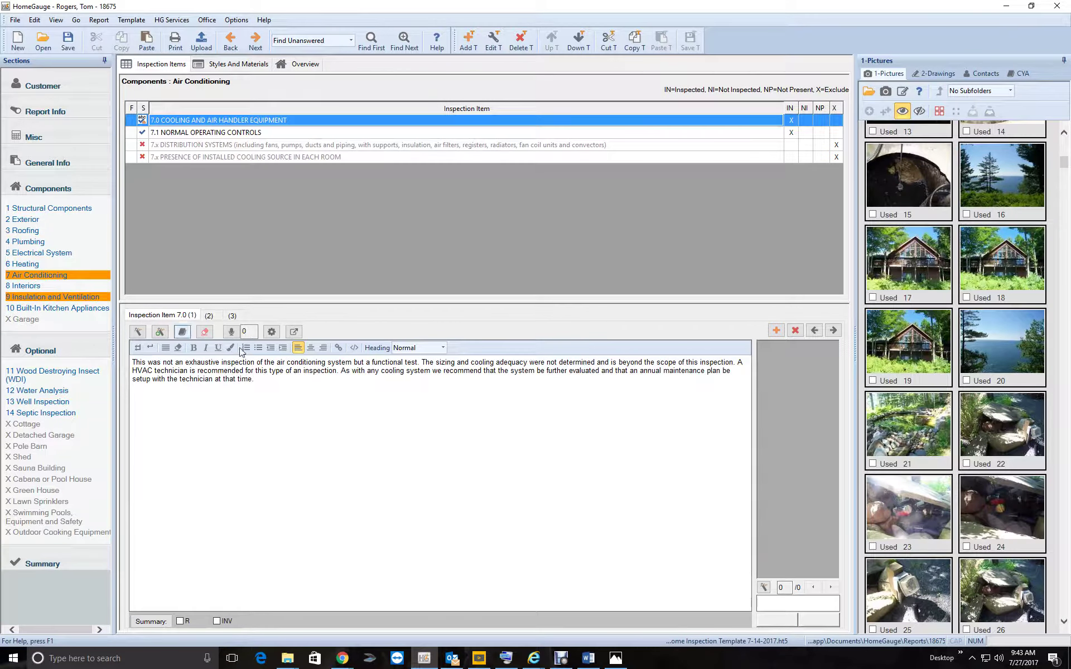
left_click(209, 316)
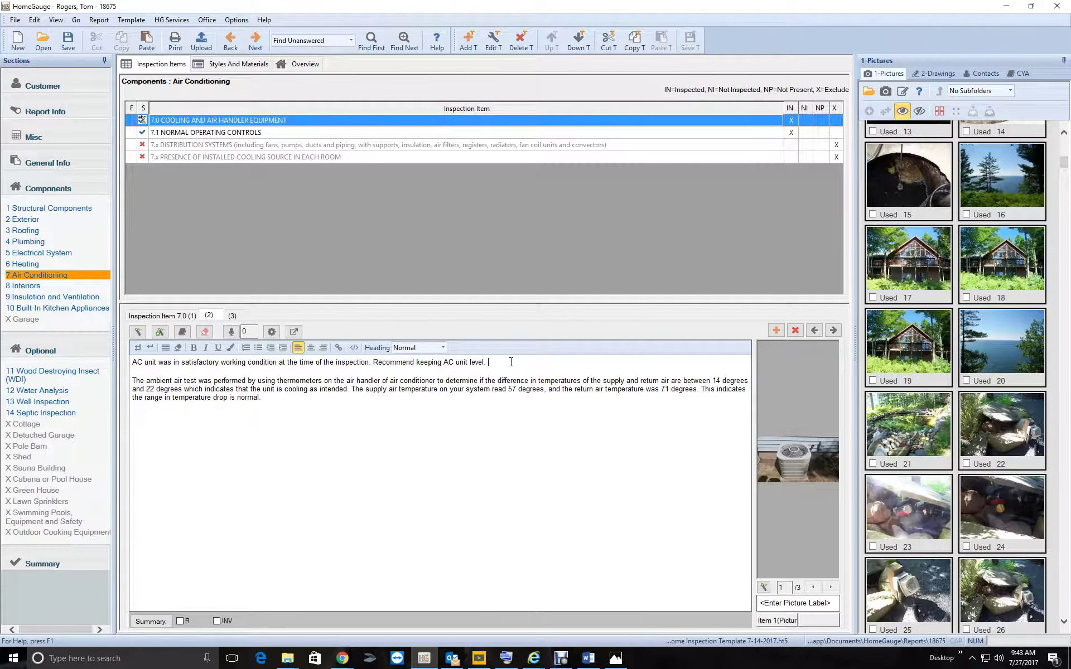
key("Delete")
key("Delete")
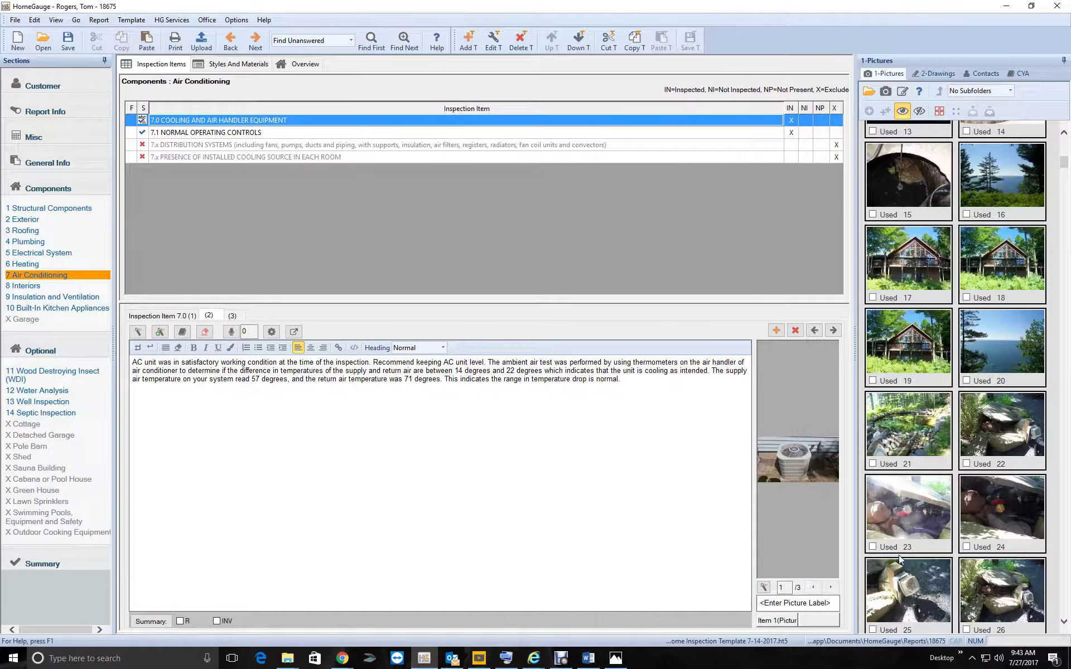
Look through the three pictures attached to the second comment of item 7.0, including the two thermometer readings.
left_click(830, 587)
left_click(830, 587)
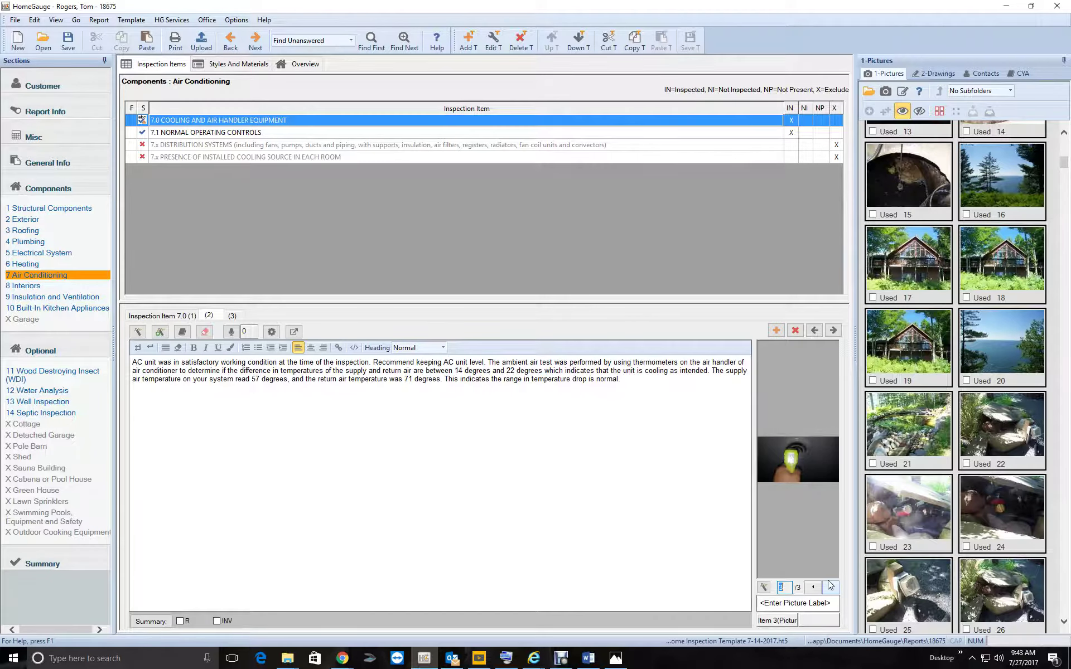
left_click(812, 587)
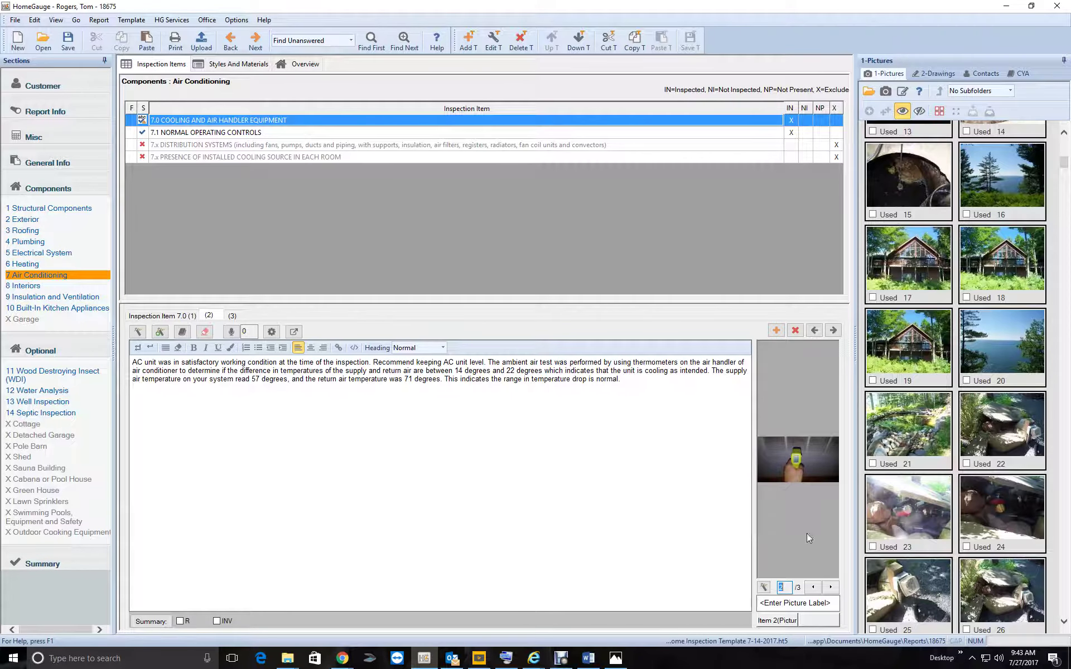
left_click(830, 586)
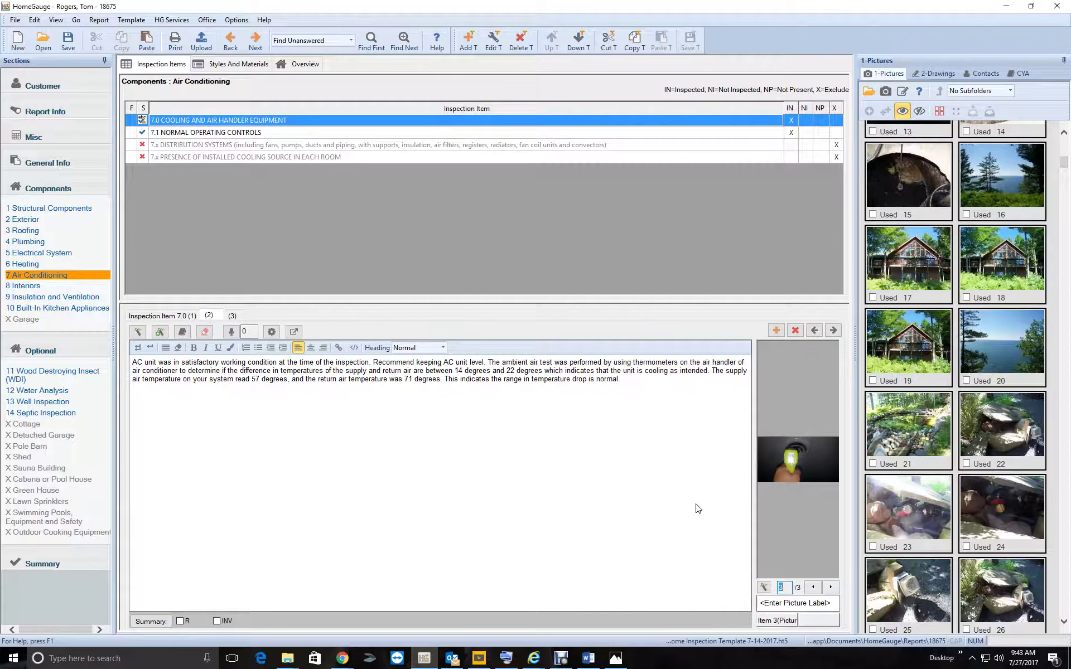
left_click(318, 136)
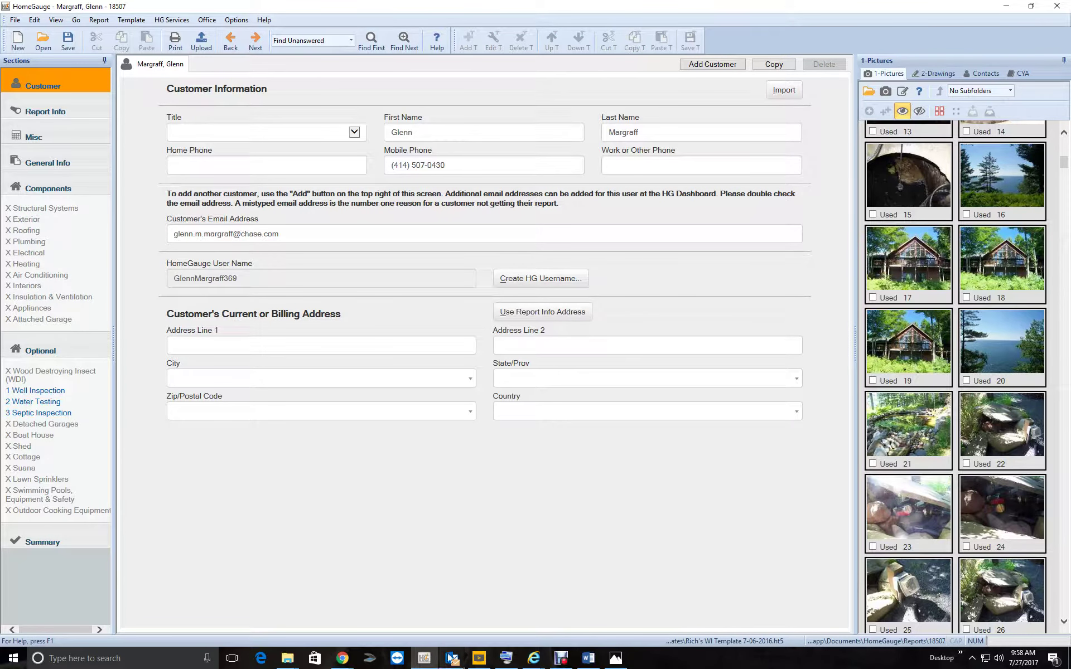
Reopen the 7/24/2017 inspection report for the Gladwin property from the list of saved reports.
left_click(44, 49)
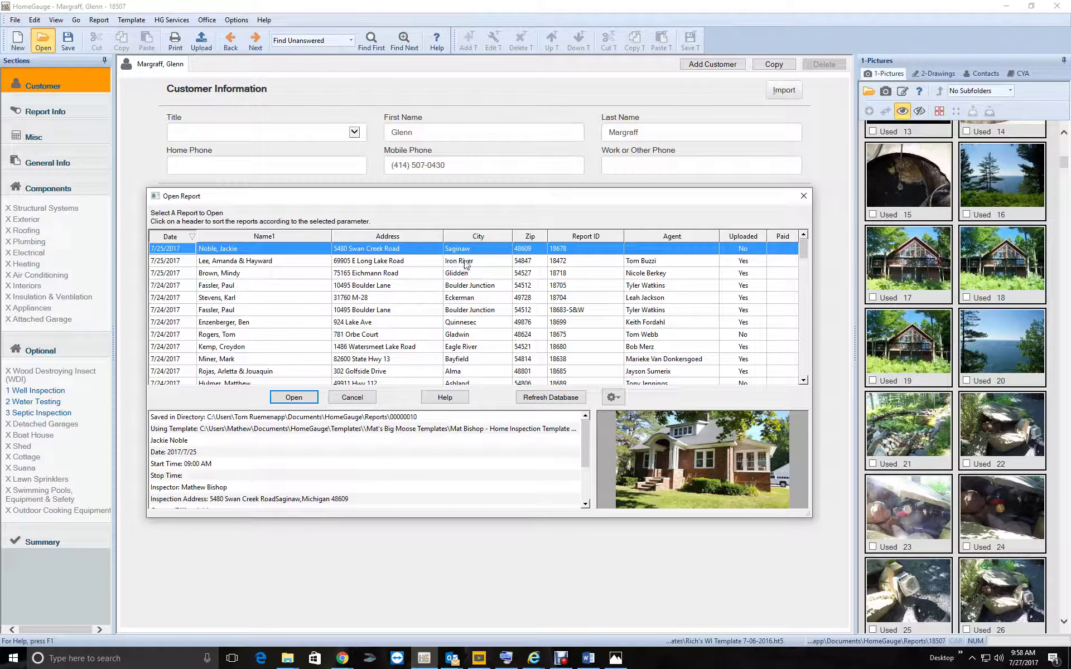
left_click(441, 335)
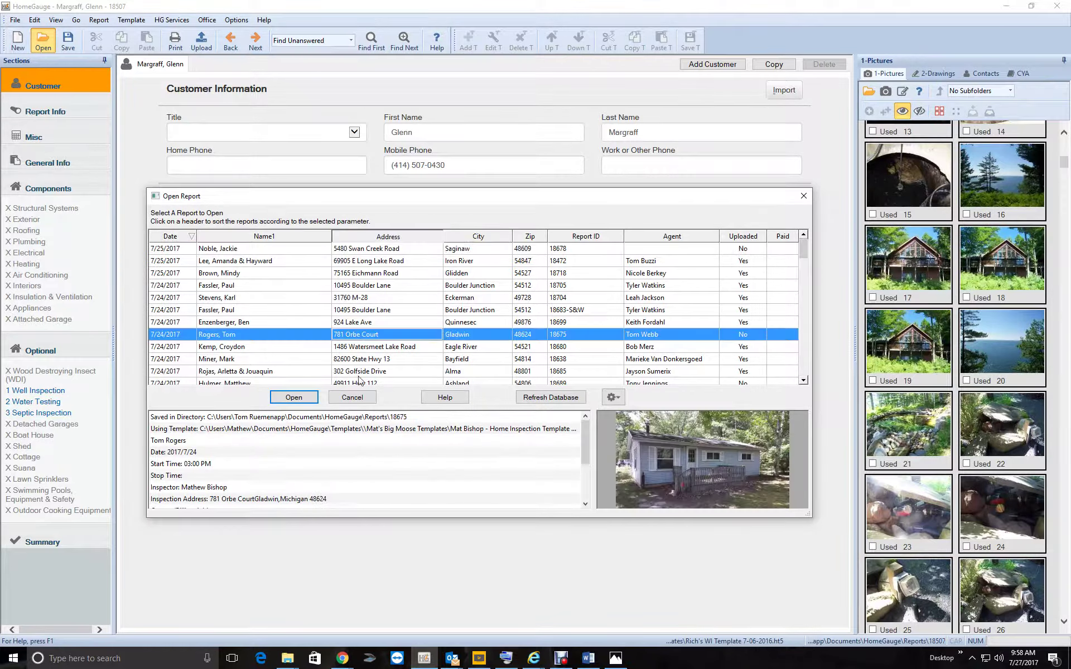
left_click(290, 398)
left_click(478, 357)
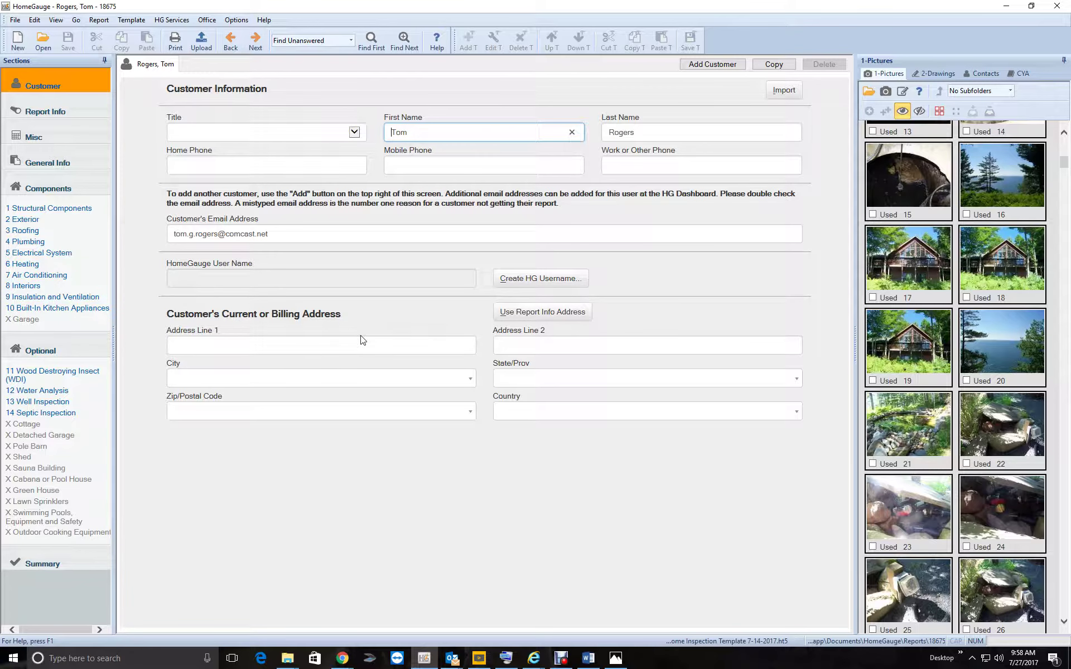
Review the three comments of Air Conditioning item 7.0 and the normal operating controls item 7.1.
left_click(87, 276)
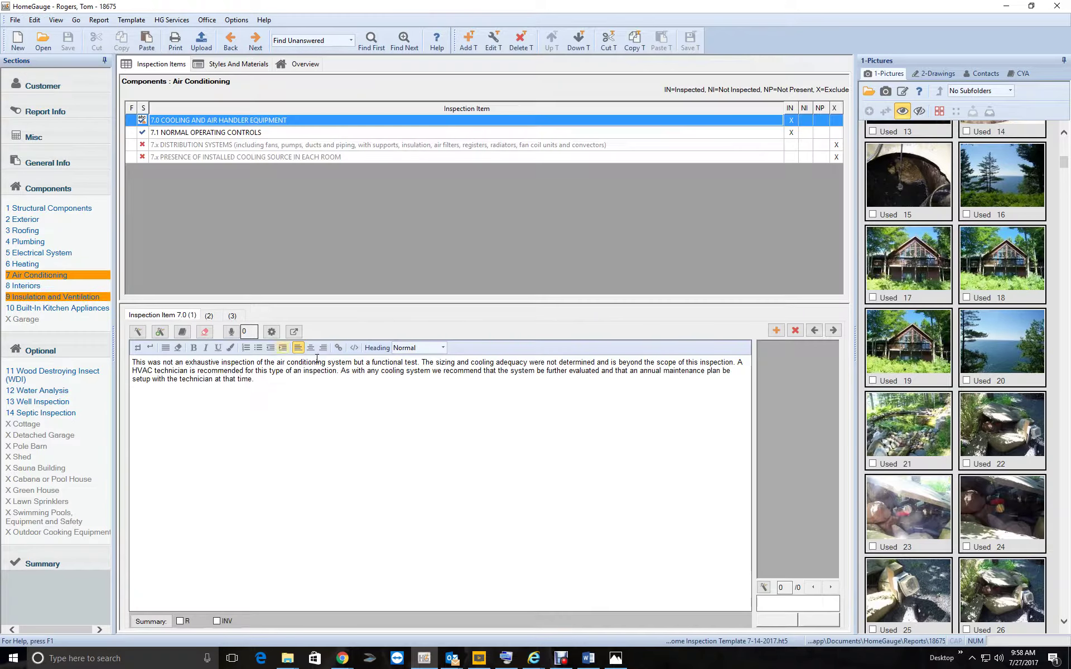
left_click(208, 316)
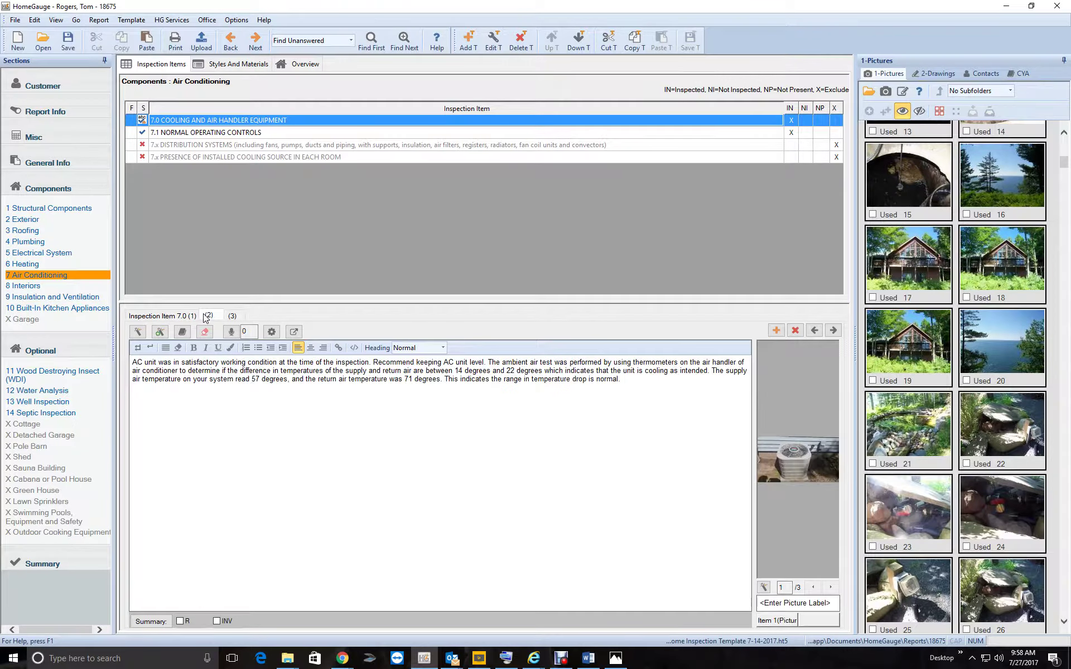
left_click(232, 316)
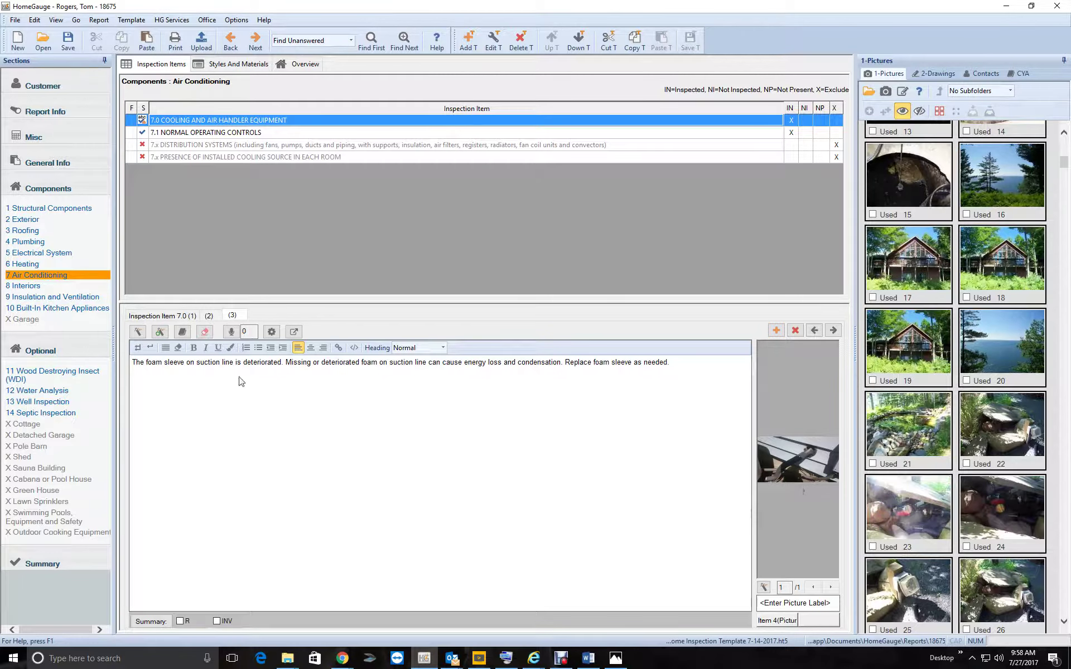
left_click(190, 318)
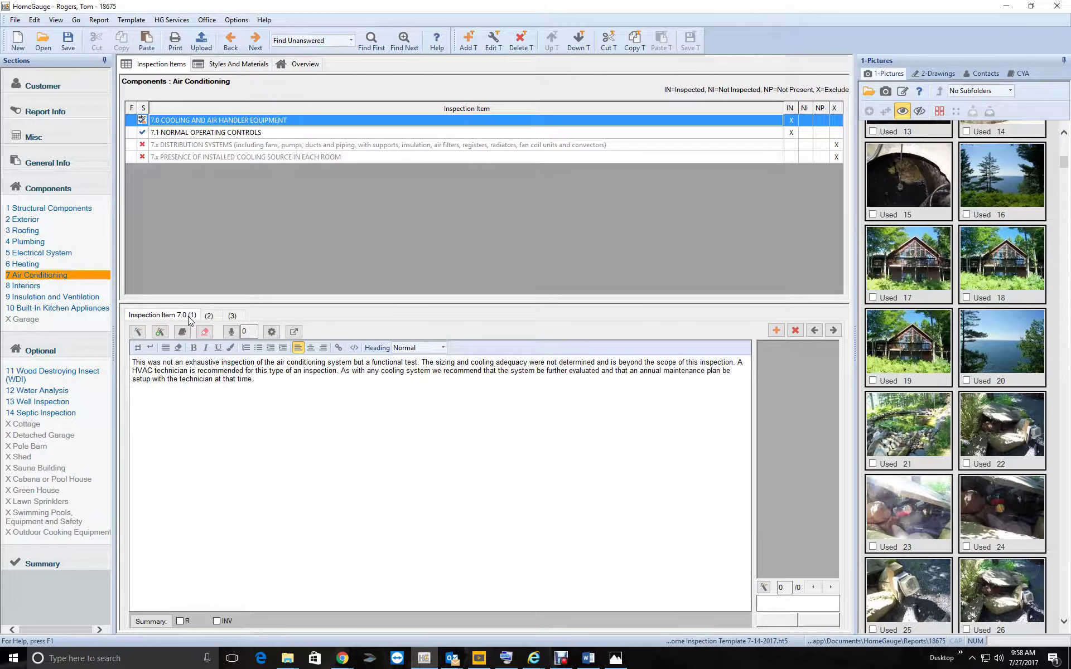
left_click(187, 134)
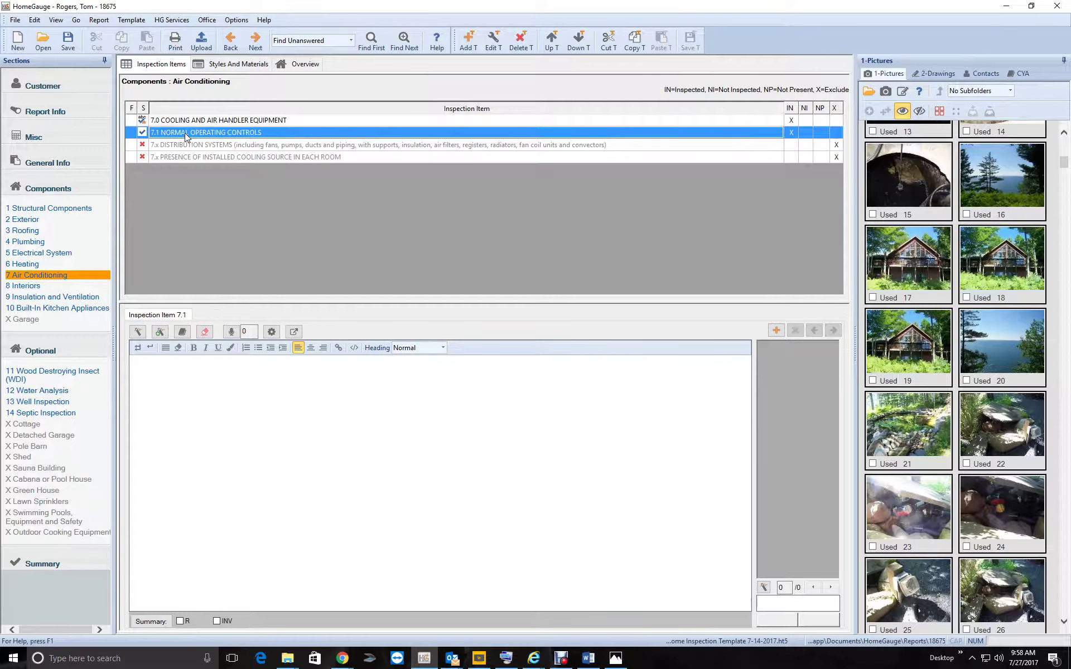
Review Interiors item 8.0 and all four floor comments of item 8.1, including both pictures of the bathroom tile.
left_click(19, 286)
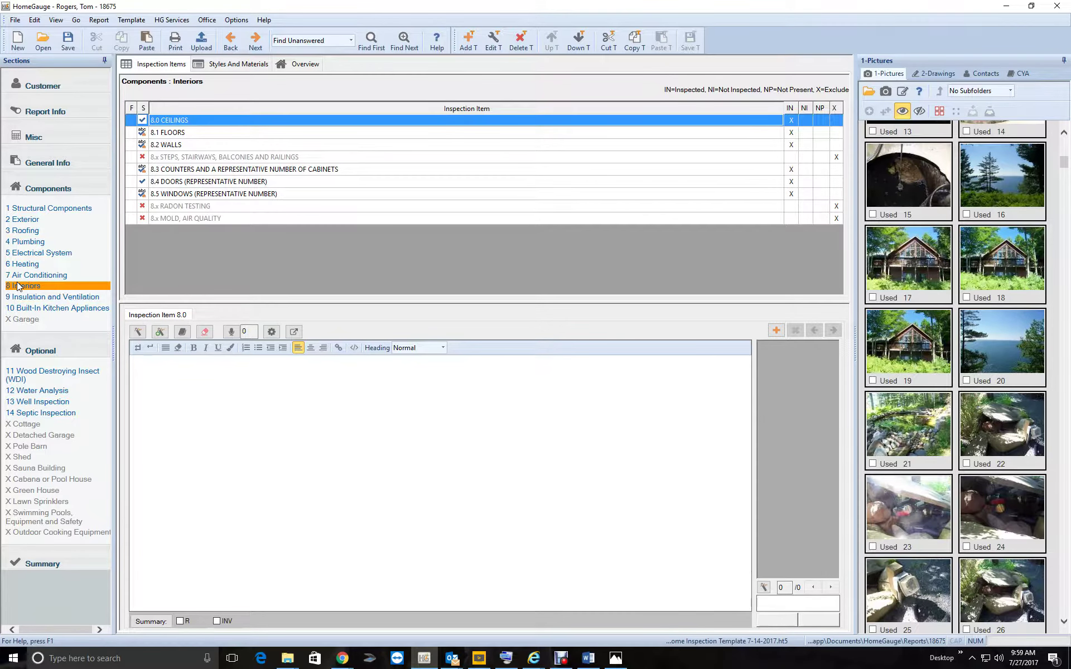
left_click(224, 134)
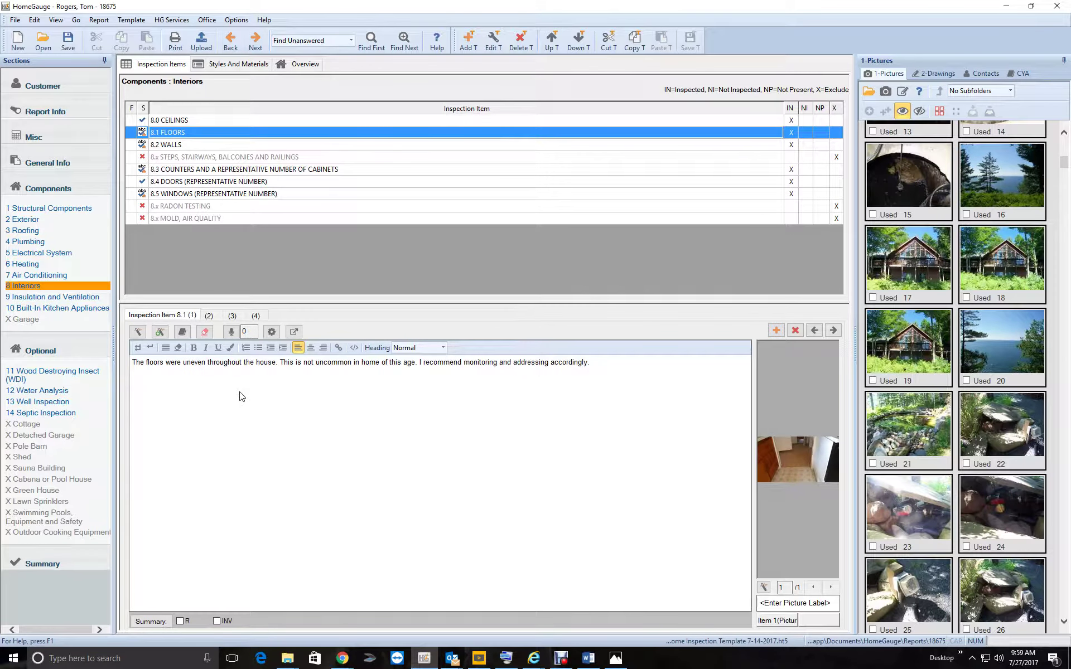
left_click(210, 315)
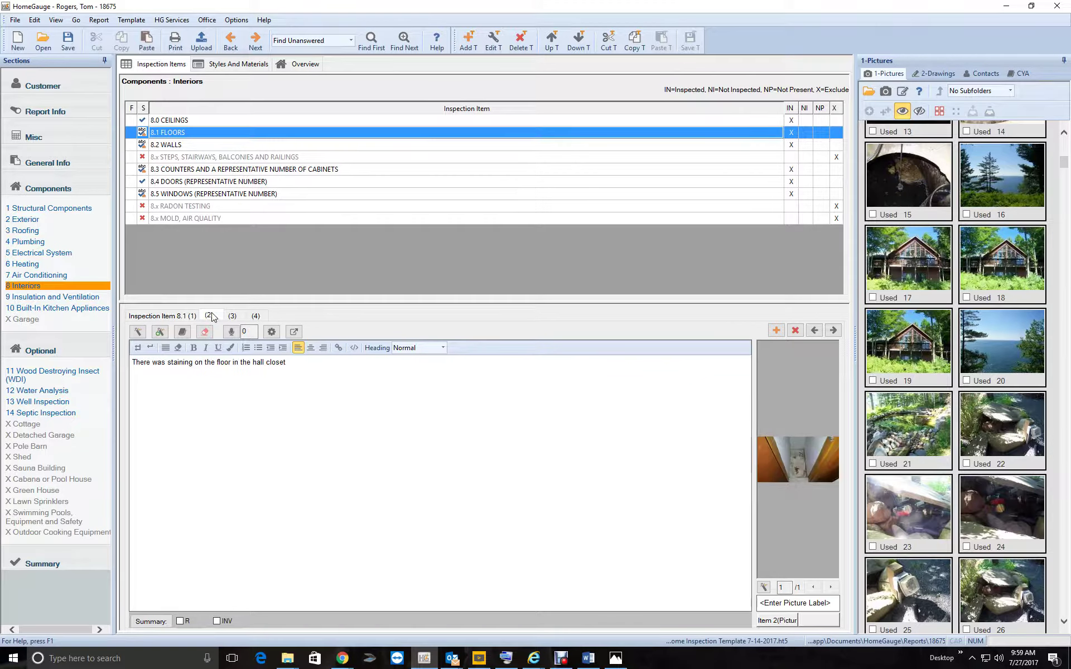
left_click(241, 317)
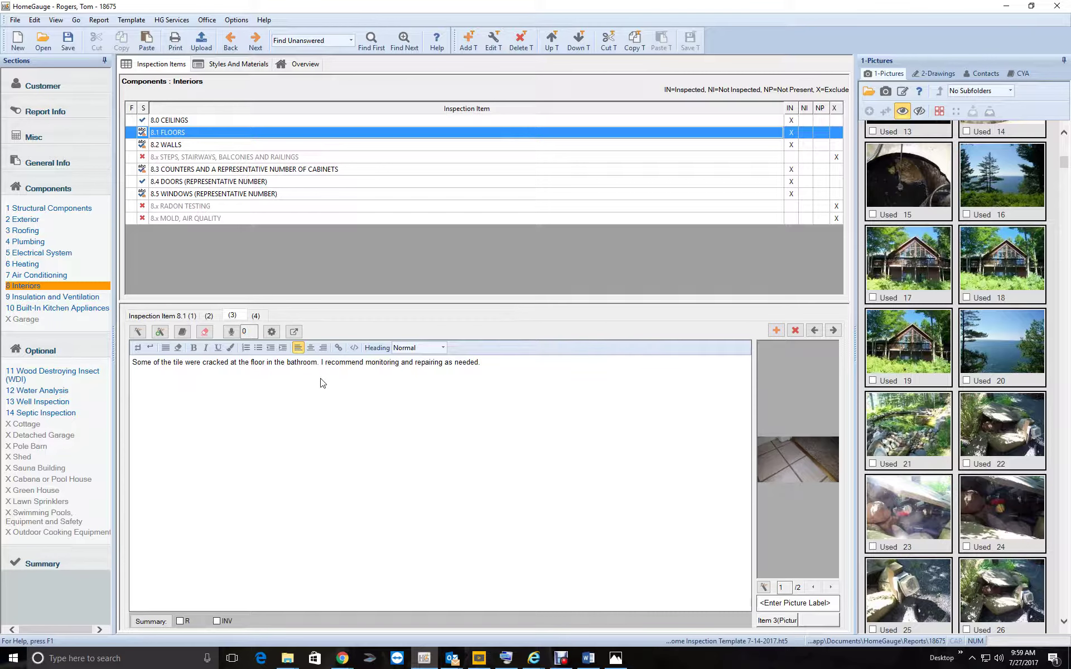
left_click(833, 587)
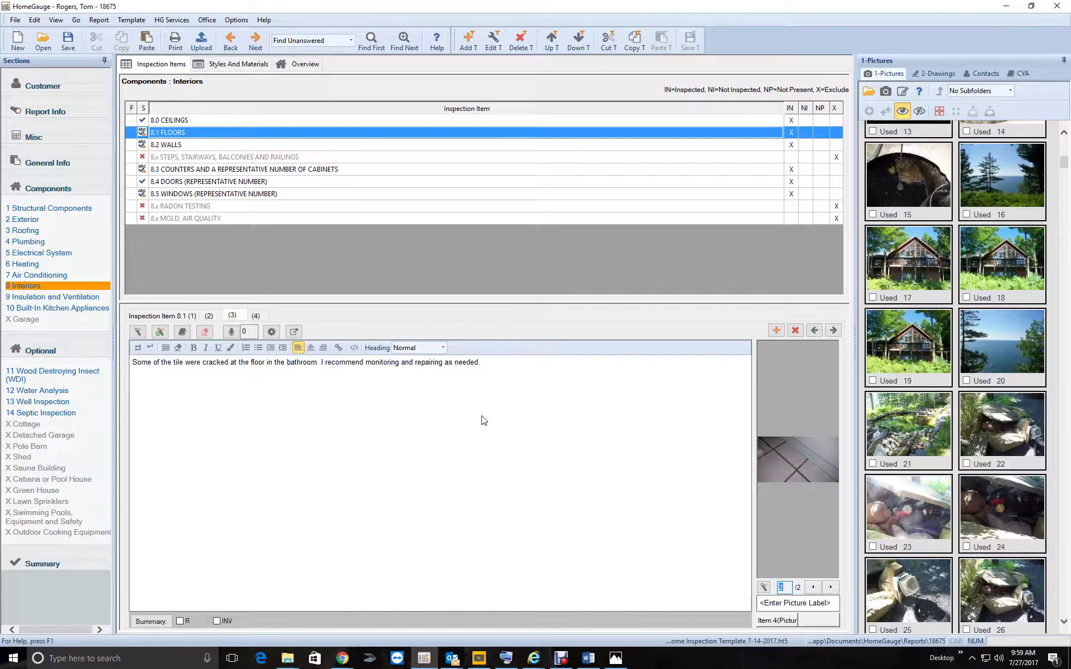
left_click(263, 317)
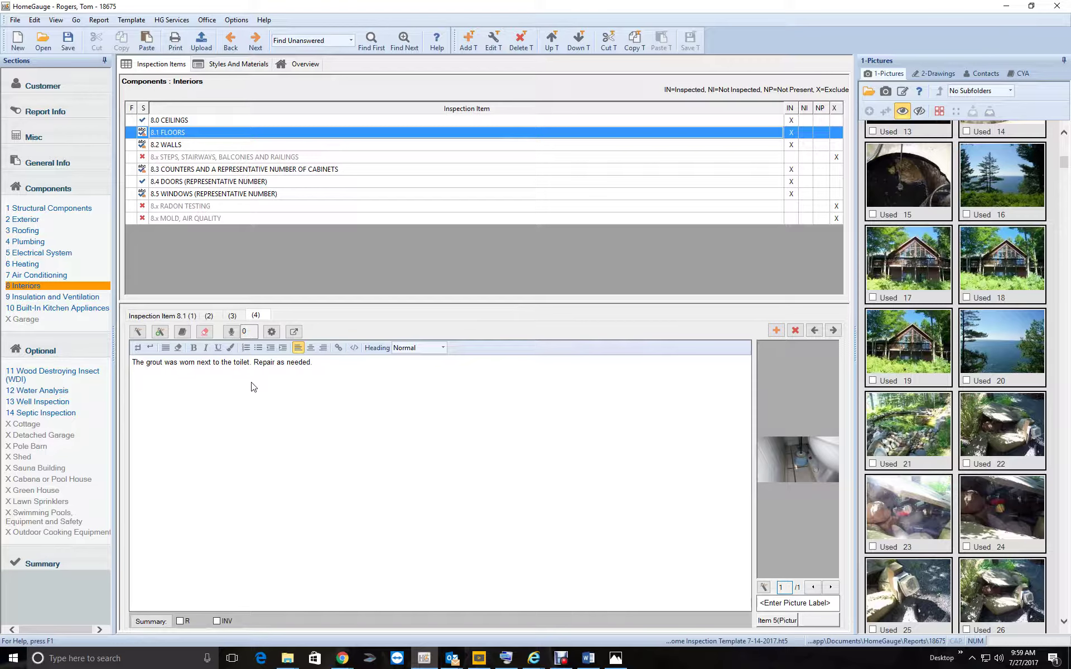
Review both cabinet comments of Interiors item 8.3, the doors item 8.4 and the windows comment of item 8.5.
left_click(178, 172)
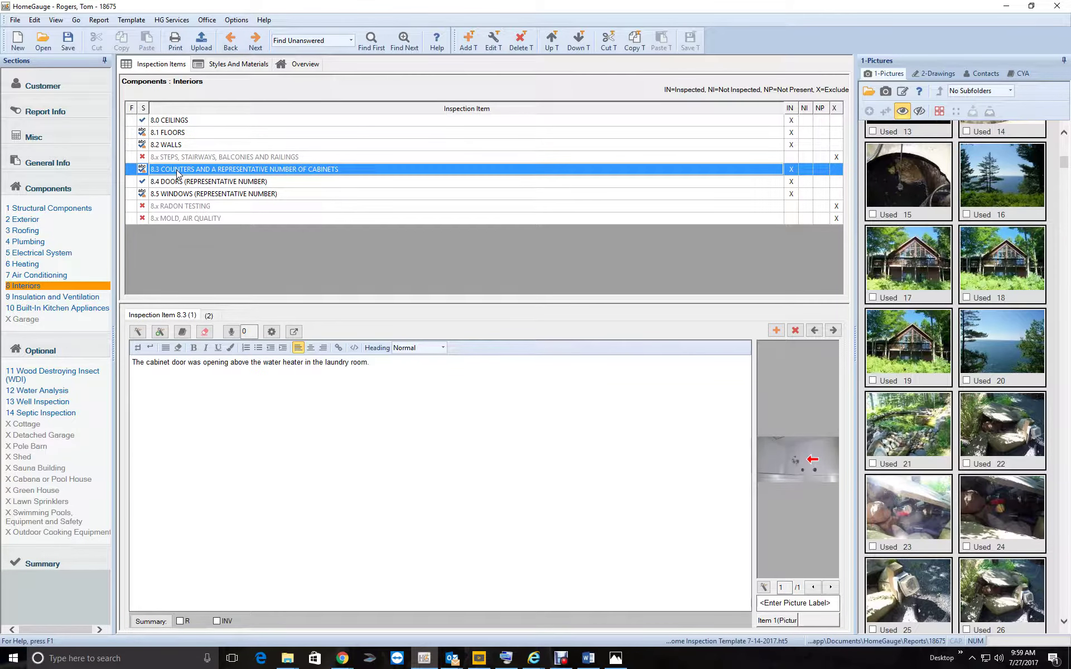
left_click(210, 316)
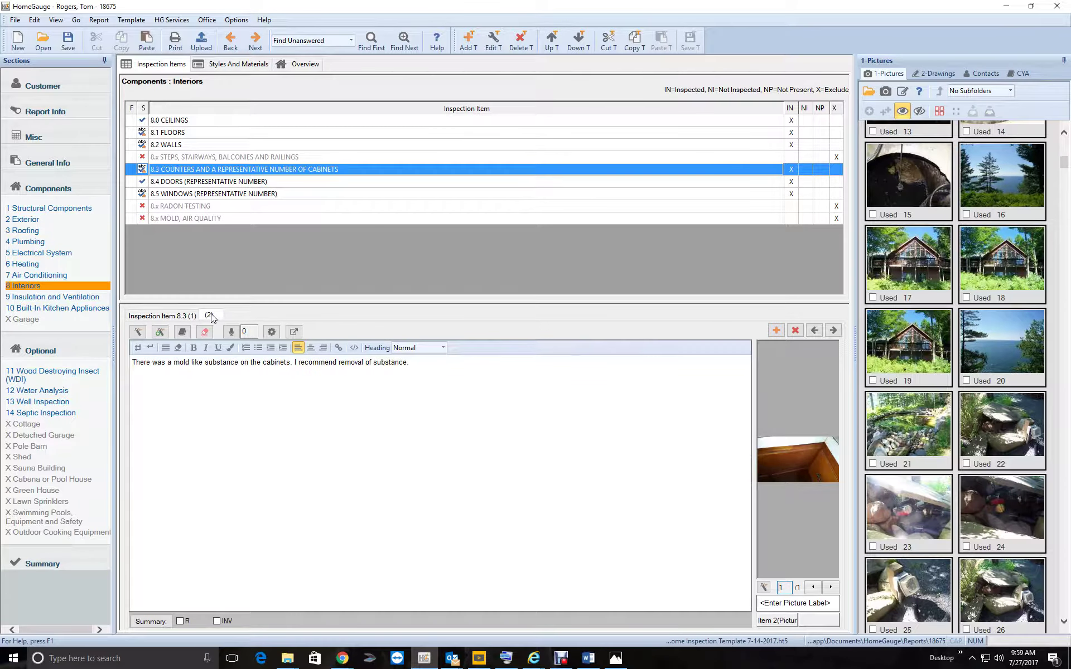
left_click(190, 184)
left_click(200, 195)
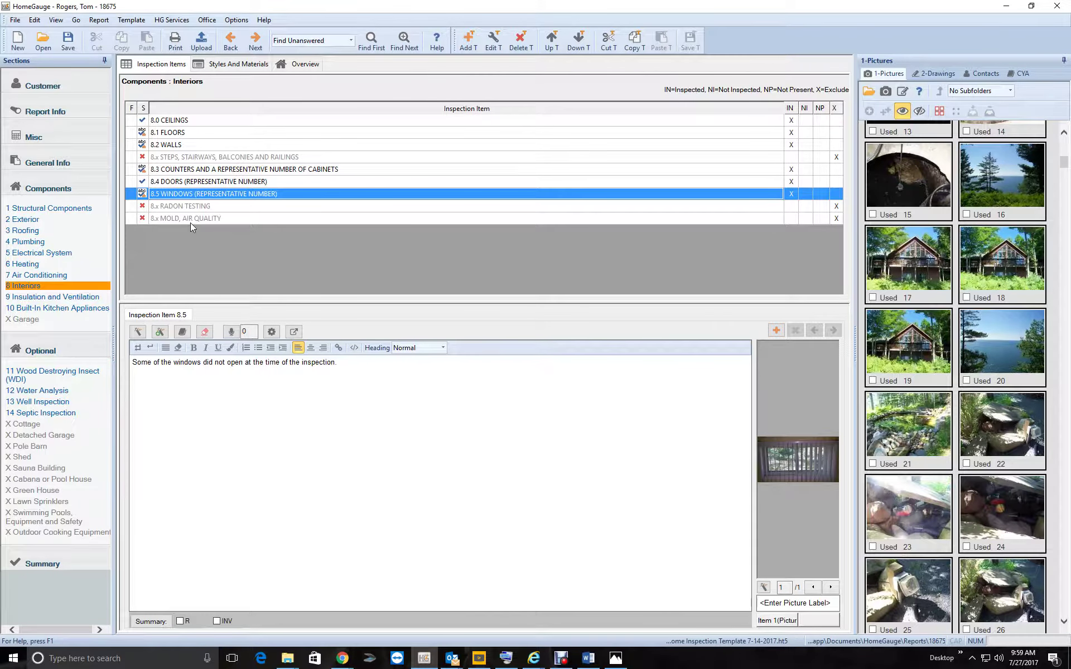
Review the comments and pictures of items 9.0 through 9.4 in the Insulation and Ventilation section.
left_click(56, 297)
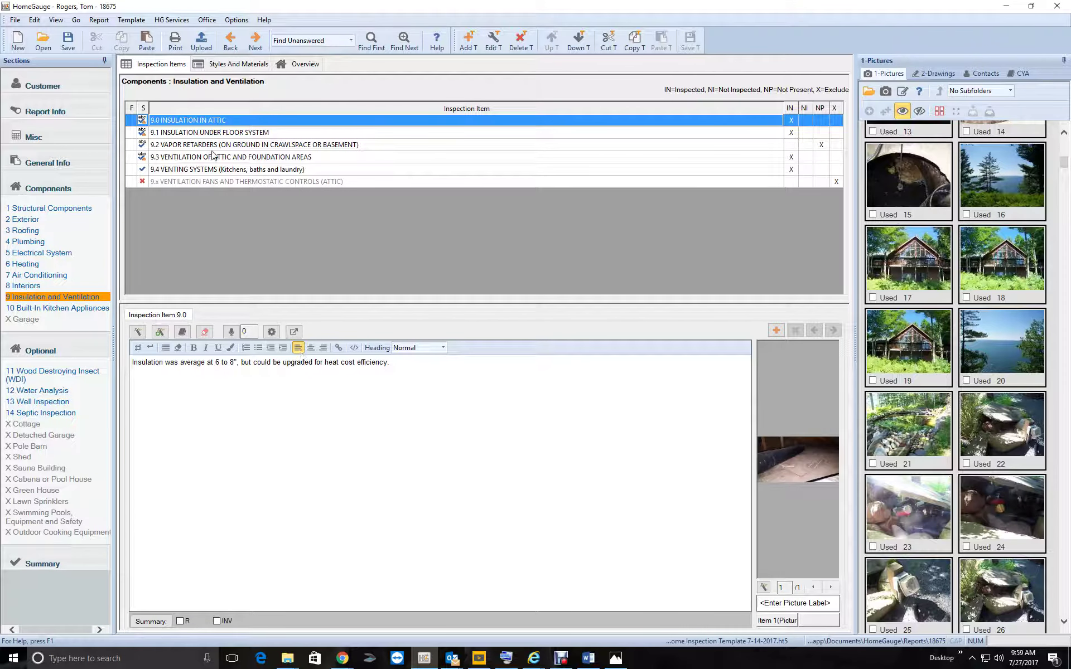
left_click(200, 134)
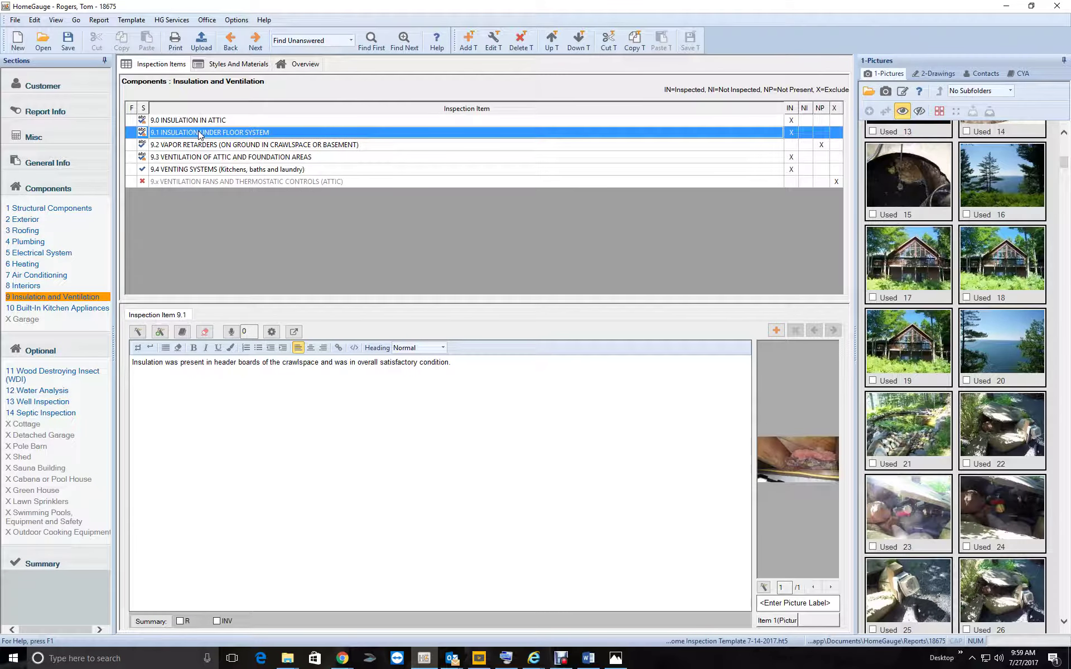
left_click(200, 147)
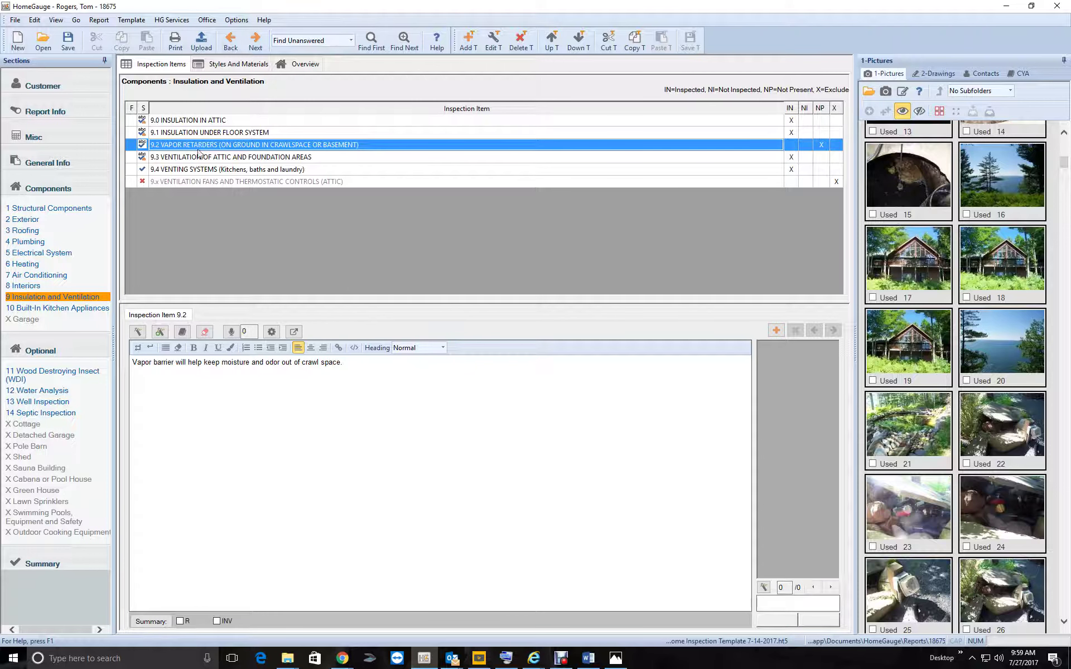
left_click(200, 157)
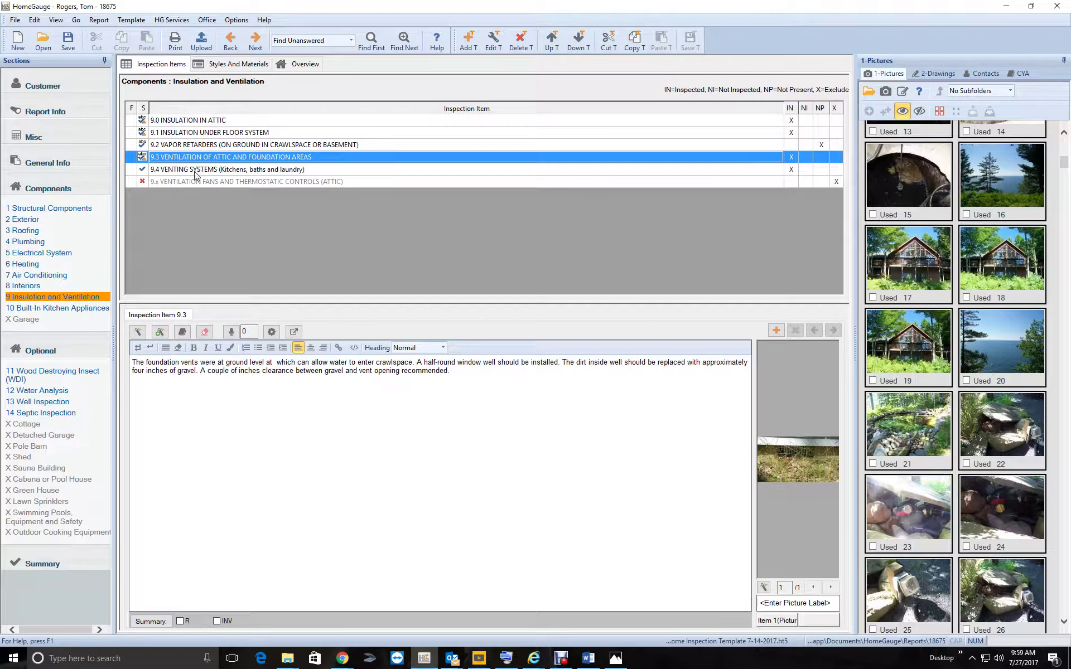
left_click(196, 170)
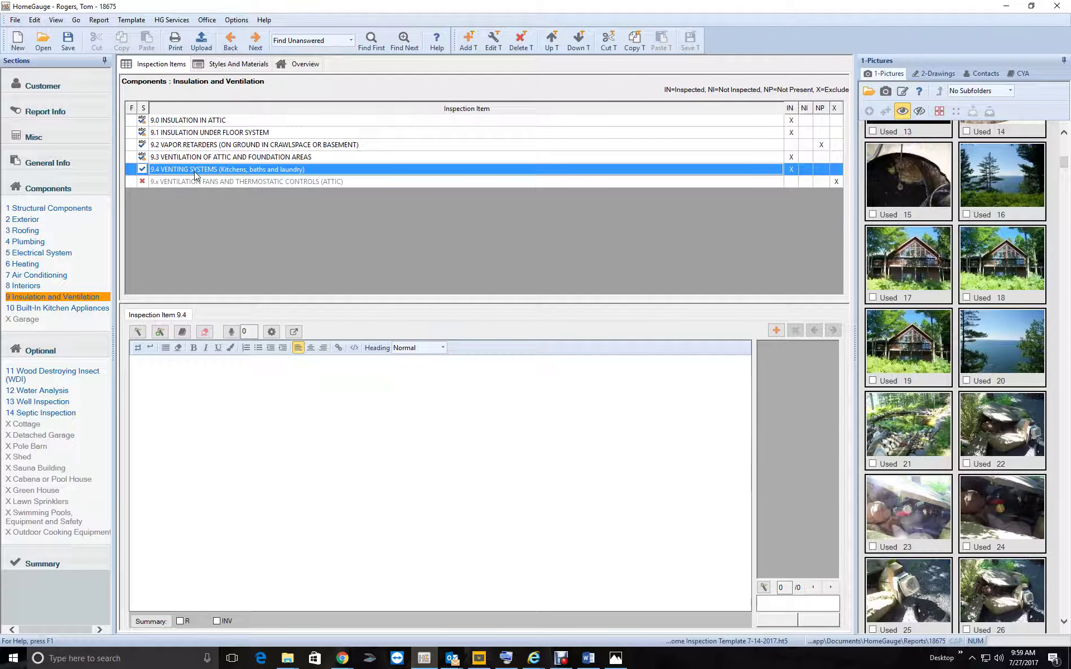
Review the range, refrigerator and microwave items 10.0 to 10.2 in the Built-In Kitchen Appliances section.
left_click(32, 310)
left_click(471, 145)
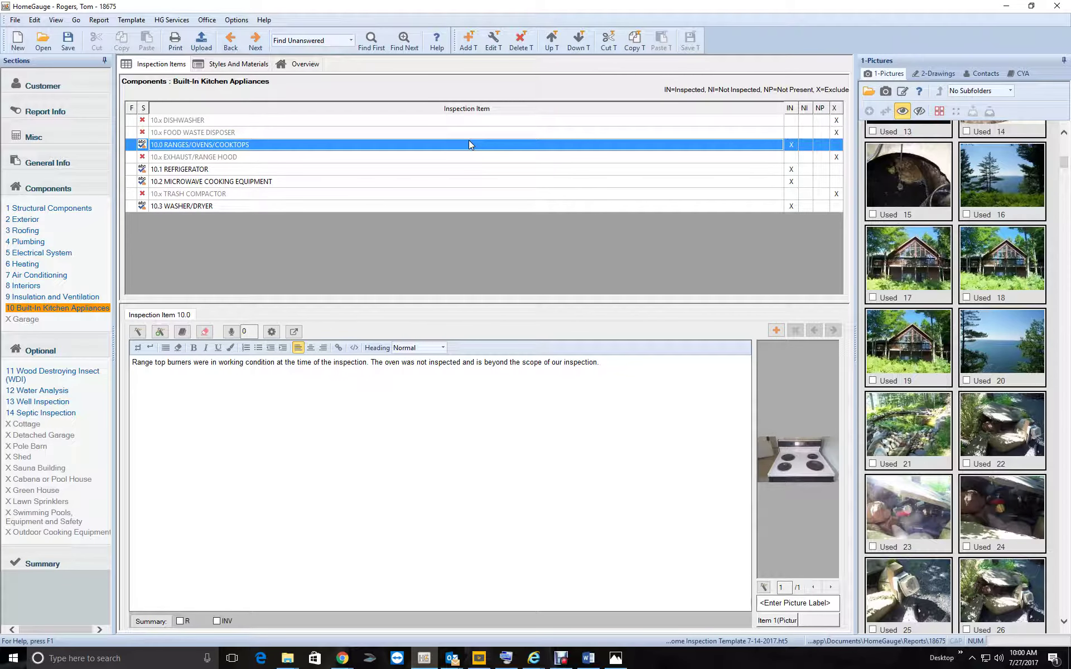
left_click(345, 171)
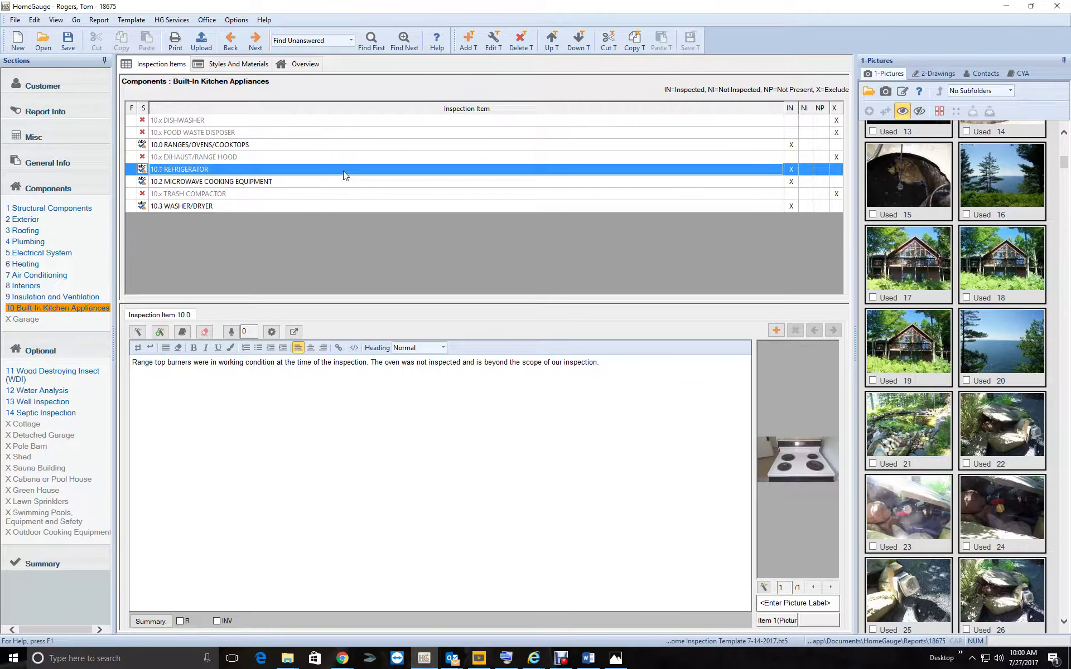
left_click(343, 184)
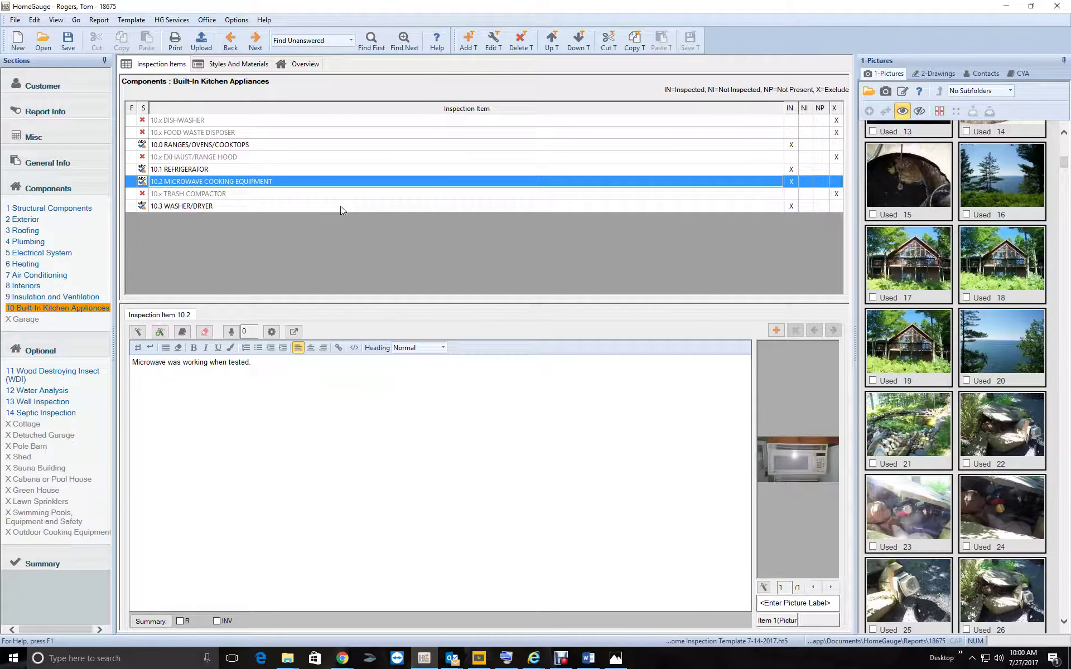
Review washer/dryer item 10.3, Wood Destroying Insect items 11.0 and 11.1, and bacteria water sample item 12.0.
left_click(341, 207)
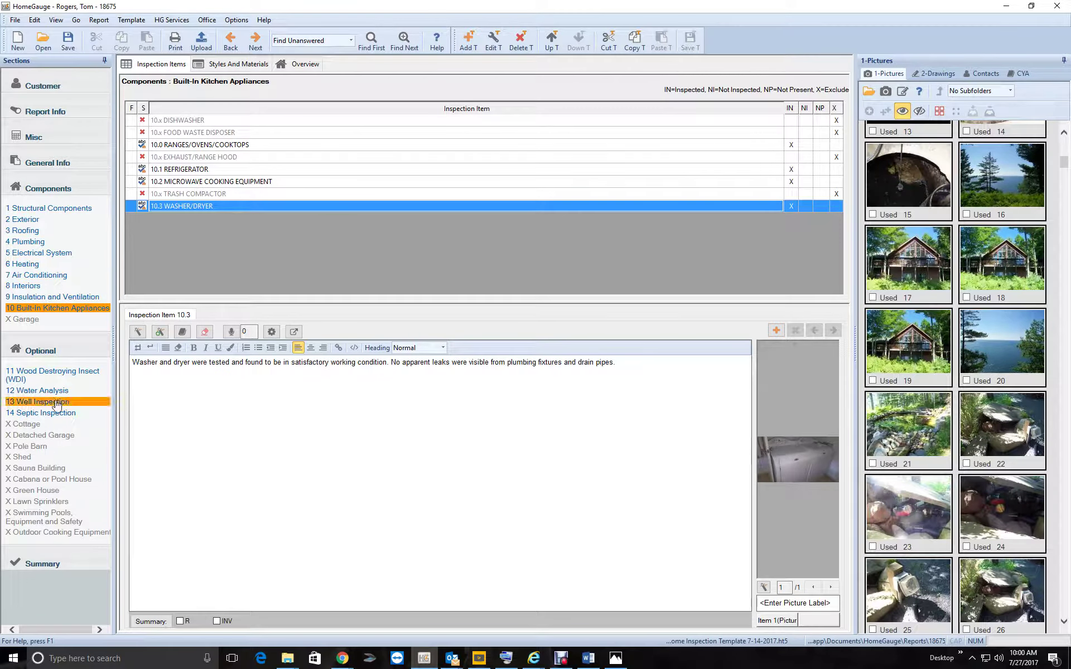
left_click(34, 375)
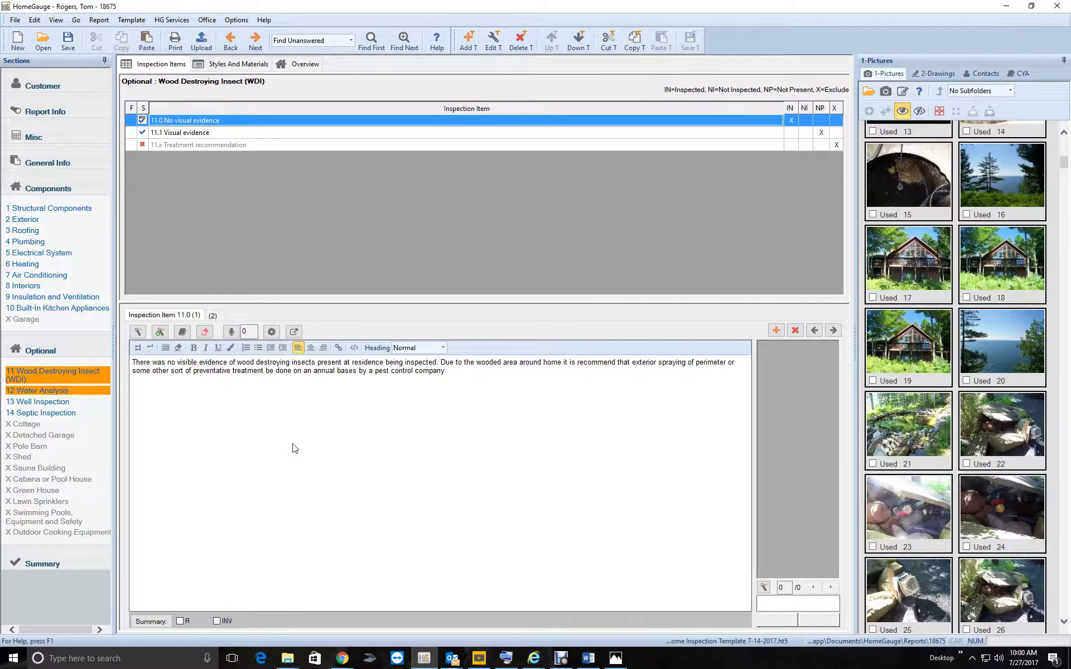
left_click(216, 315)
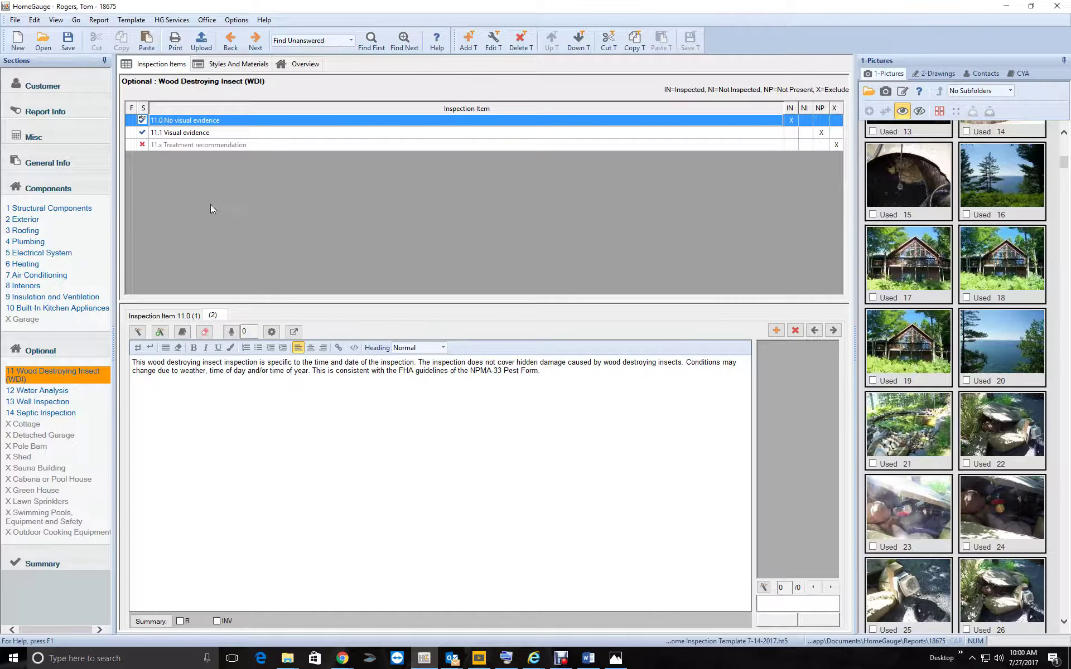
left_click(195, 134)
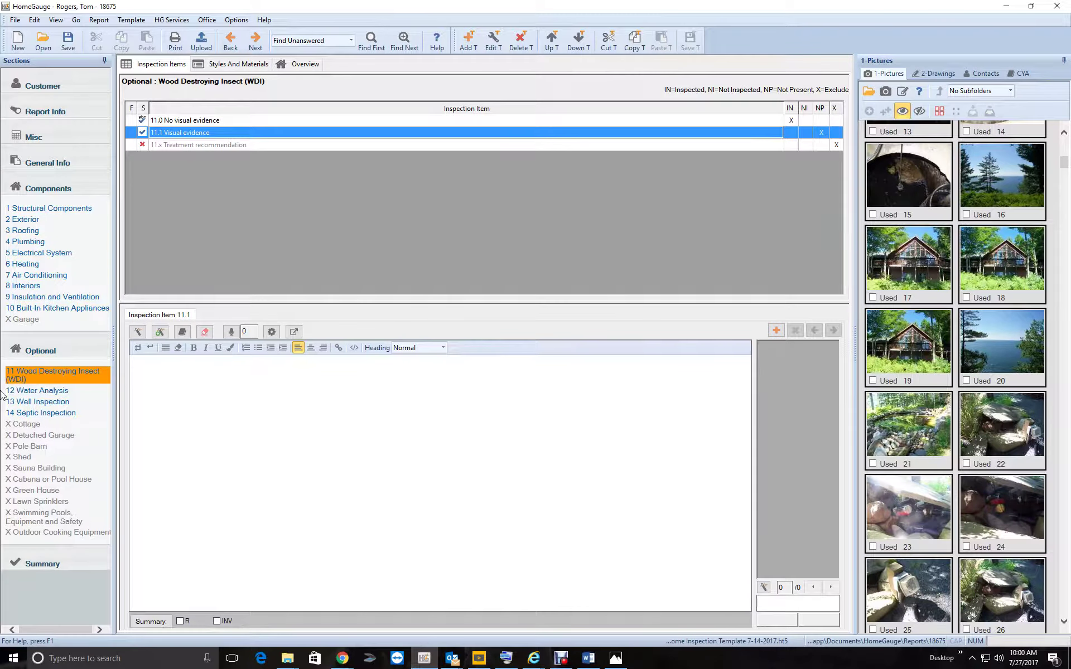
left_click(32, 393)
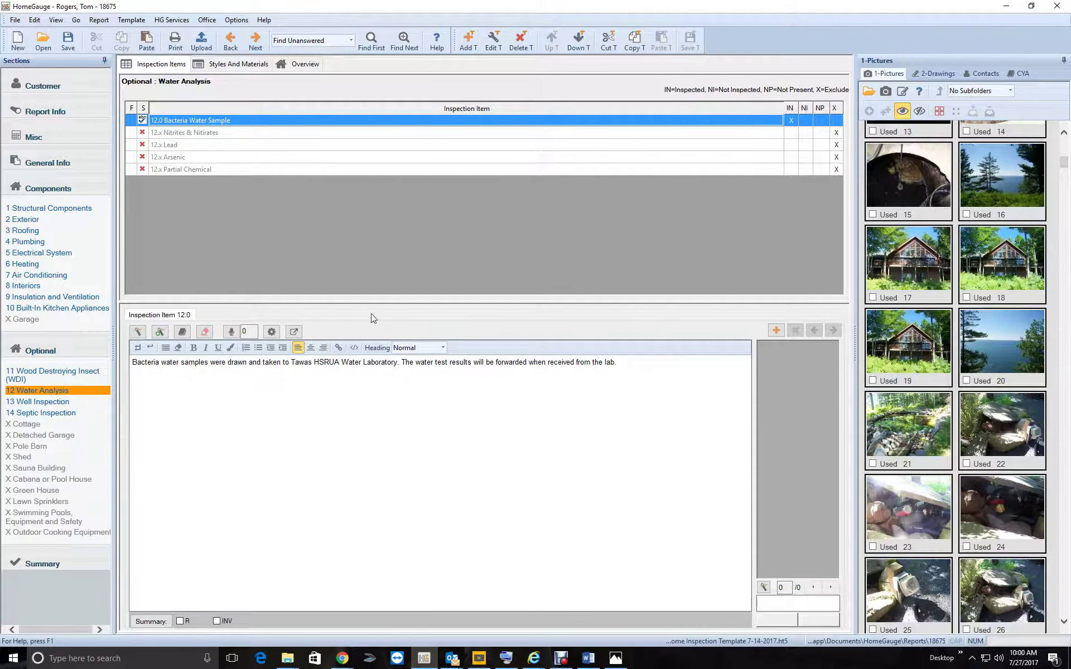
left_click(73, 404)
left_click(289, 660)
mouse_move(342, 632)
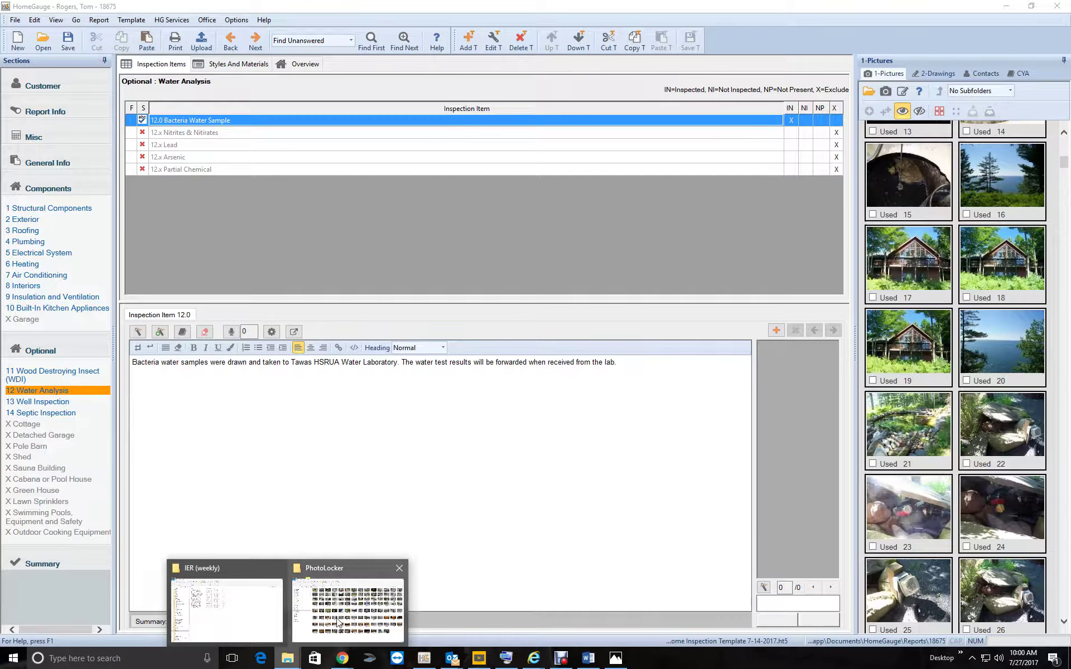
left_click(424, 659)
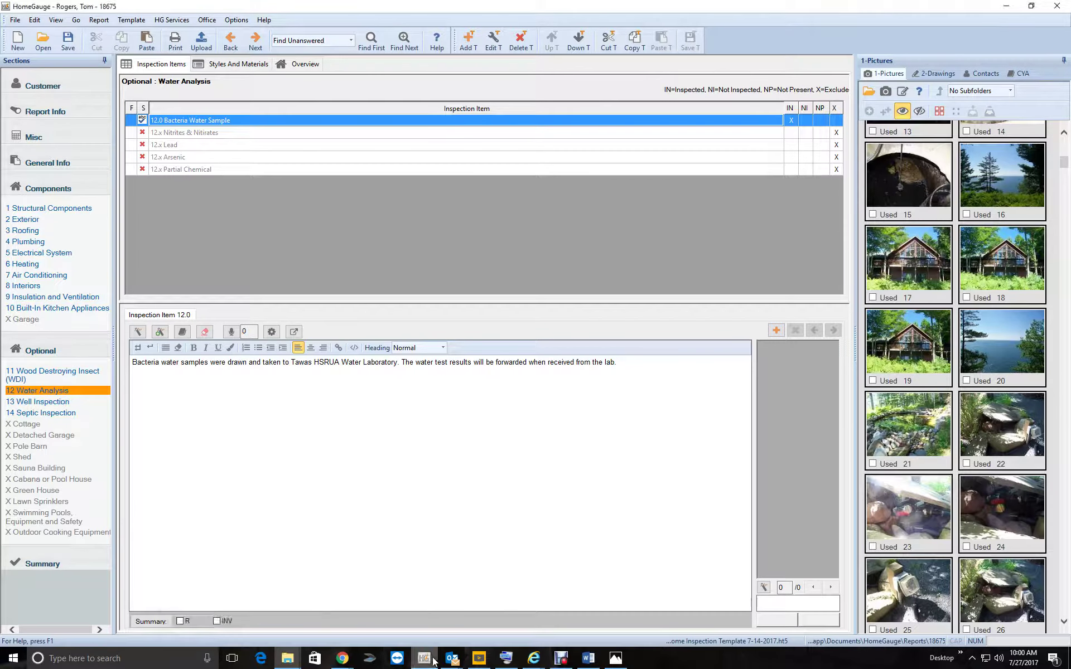
Review both comments and the pictures of Well Inspection item 13.0, examining the well pump photo 20170724-102.jpg enlarged.
left_click(41, 402)
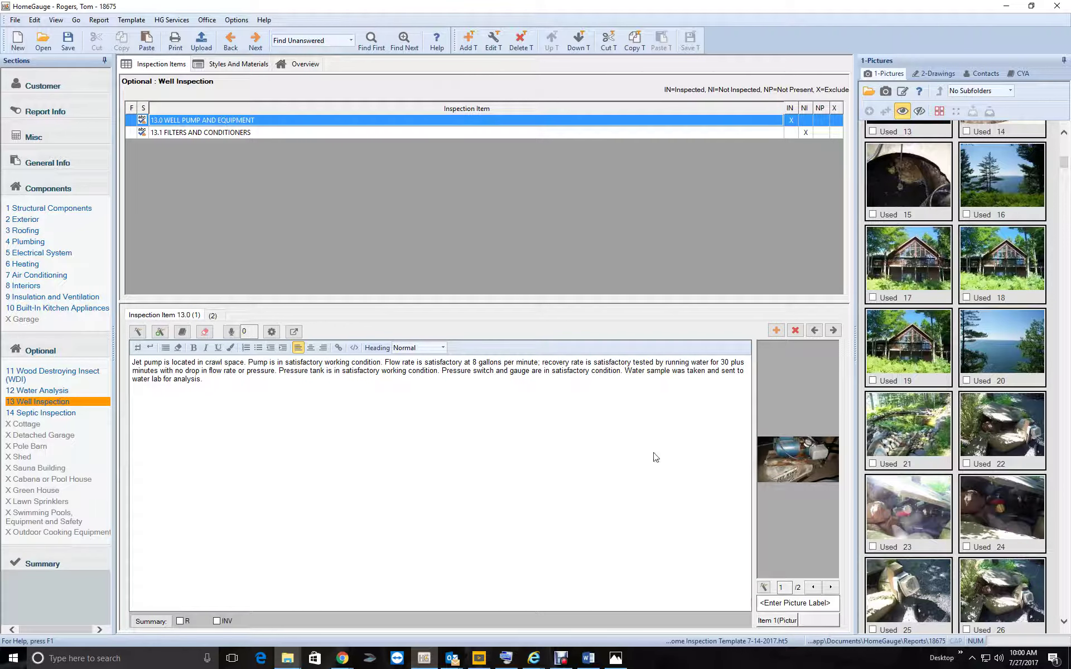
left_click(831, 588)
left_click(813, 587)
left_click(212, 316)
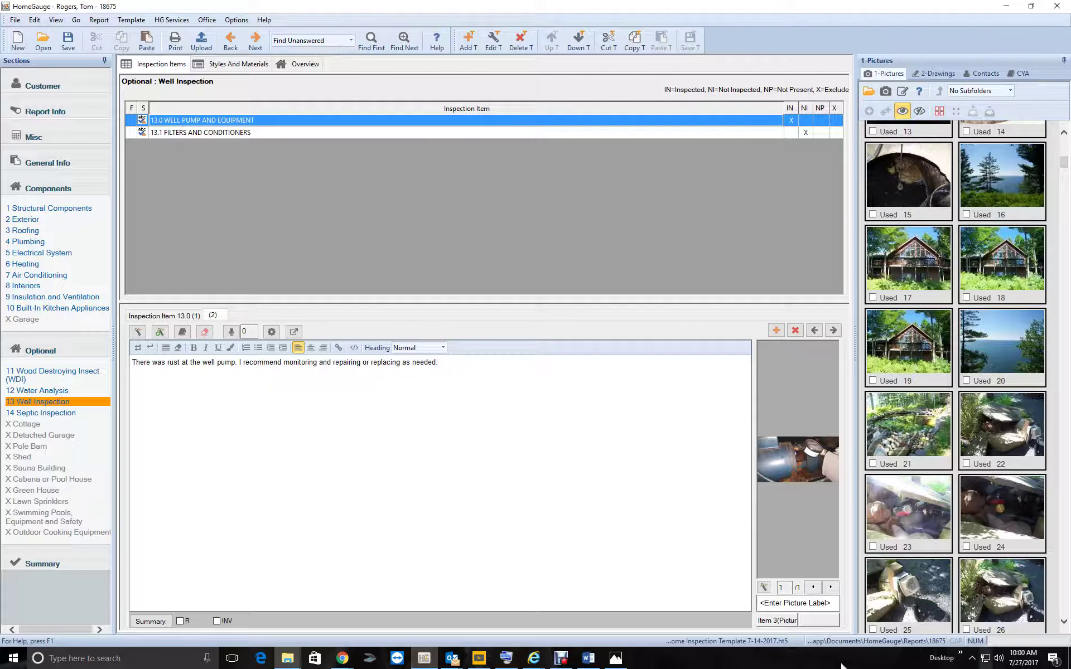
mouse_move(307, 658)
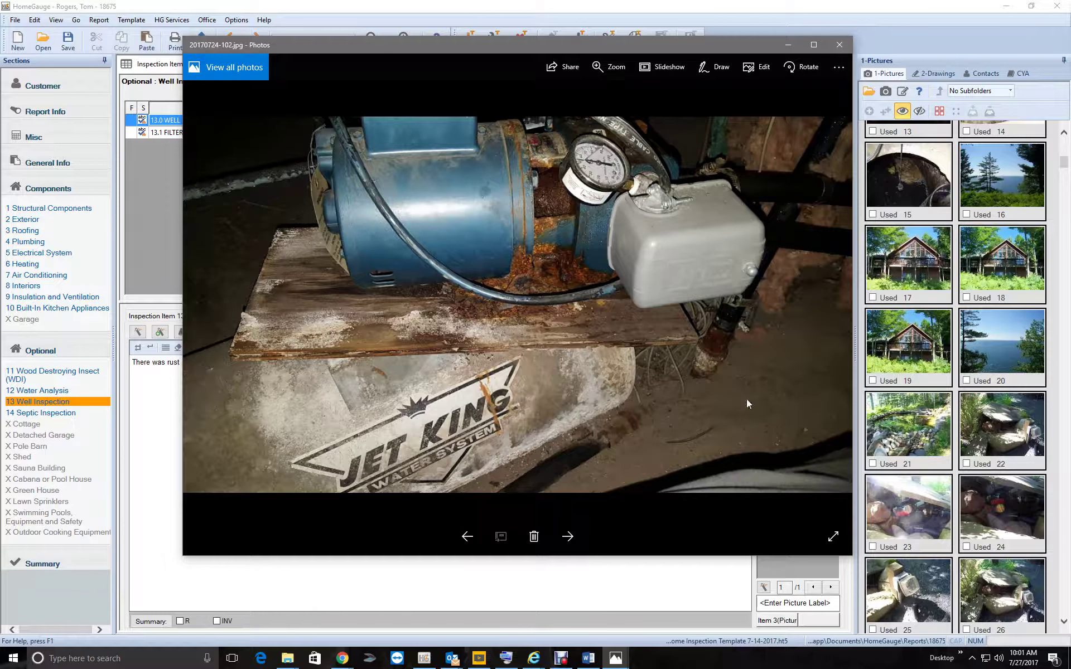
scroll(746, 399, "up", 2)
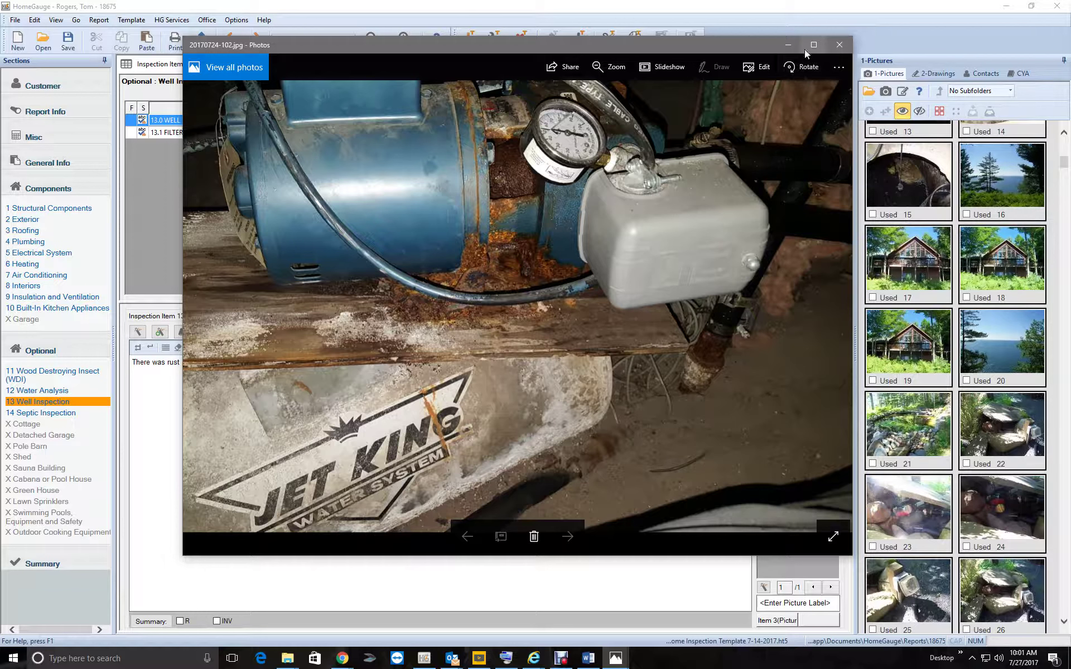
left_click(786, 48)
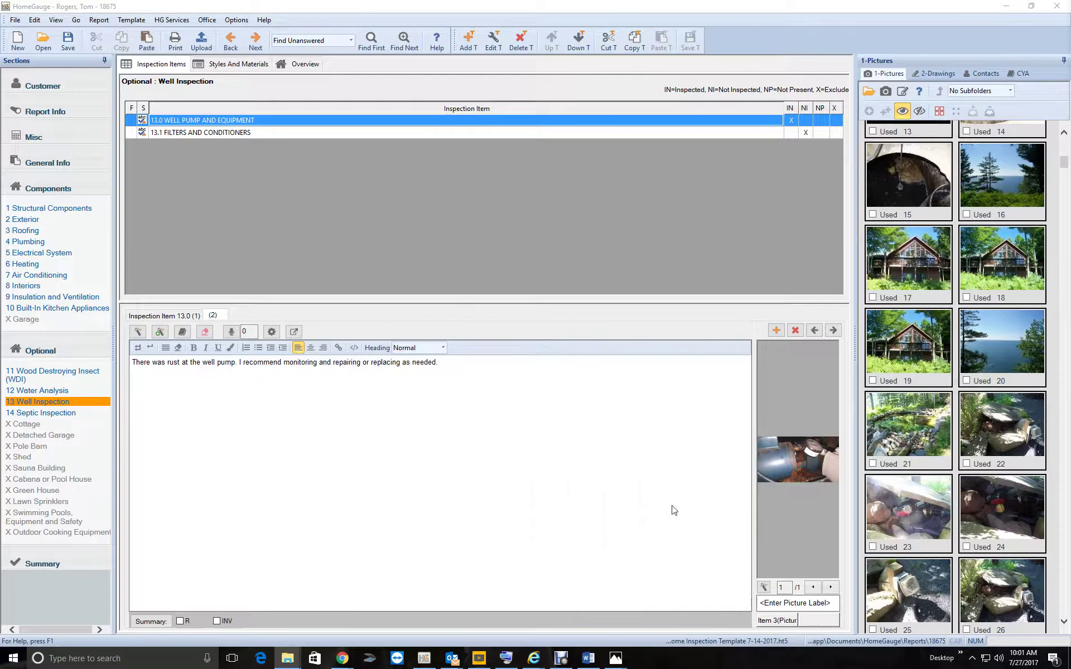
left_click(183, 314)
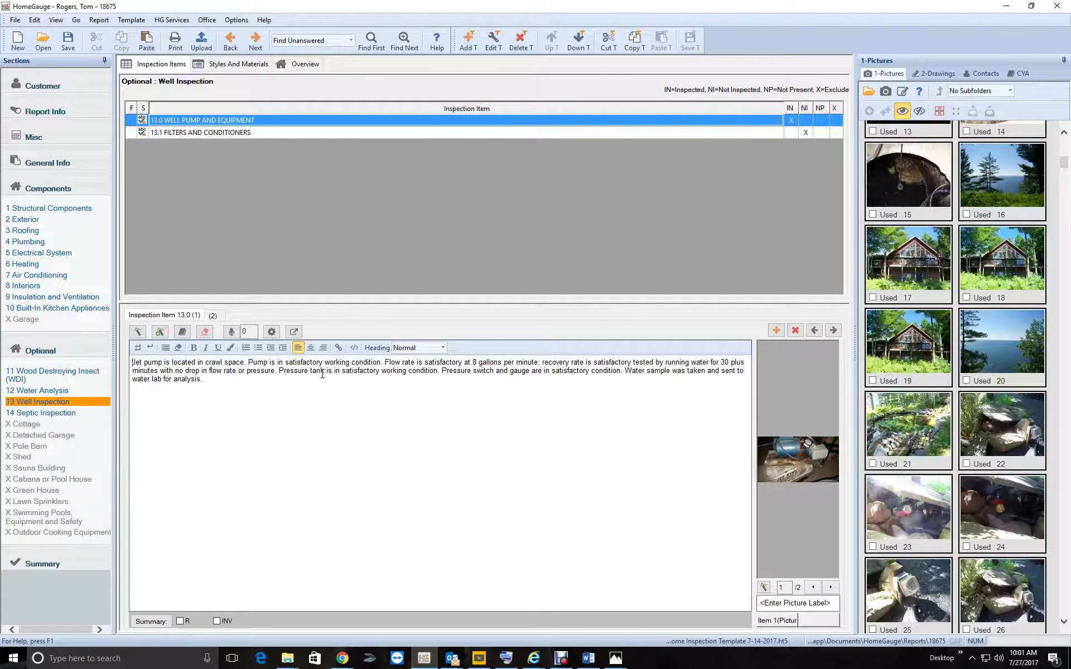
Insert "excessive" before "rust" in the second comment of well pump item 13.0.
left_click(223, 319)
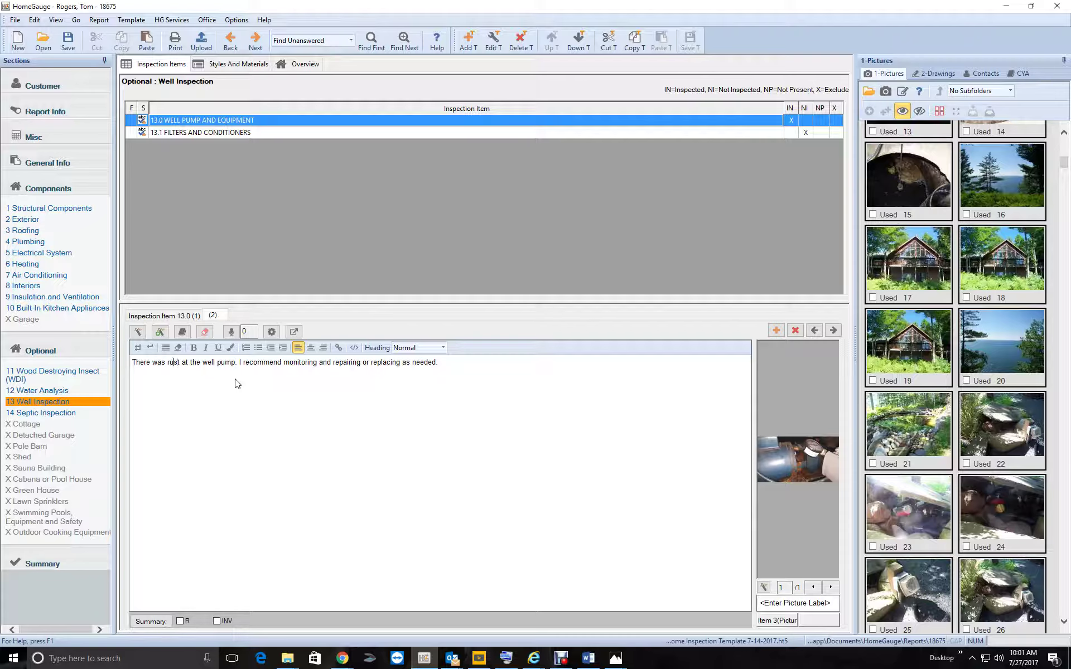
type("ecessive rust")
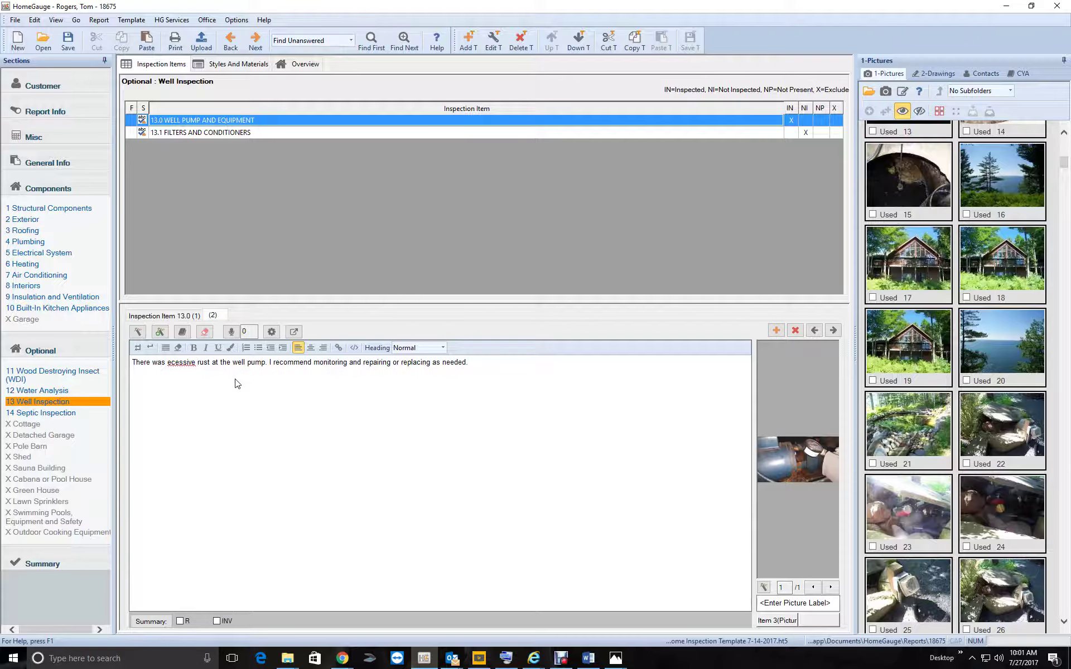
right_click(195, 364)
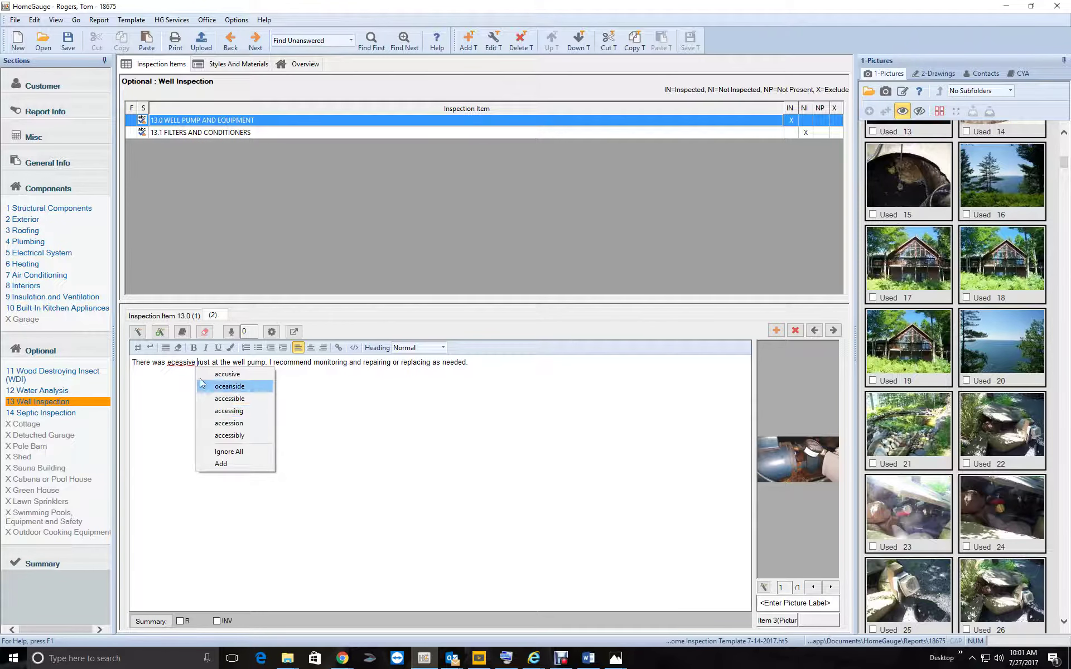
left_click(173, 370)
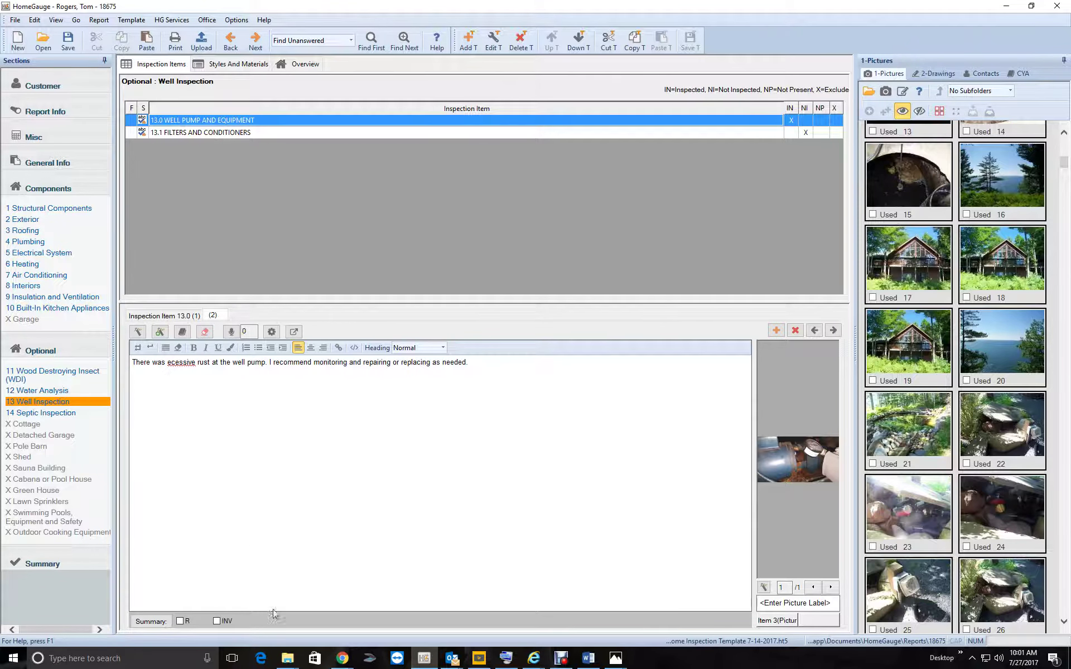
left_click(506, 658)
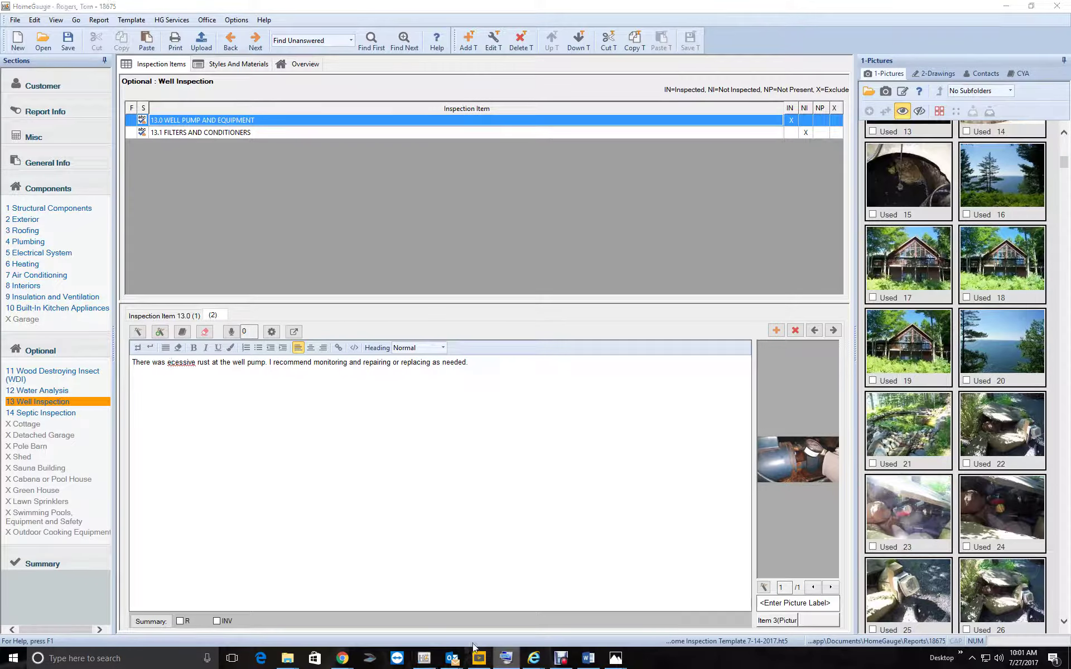
left_click(474, 649)
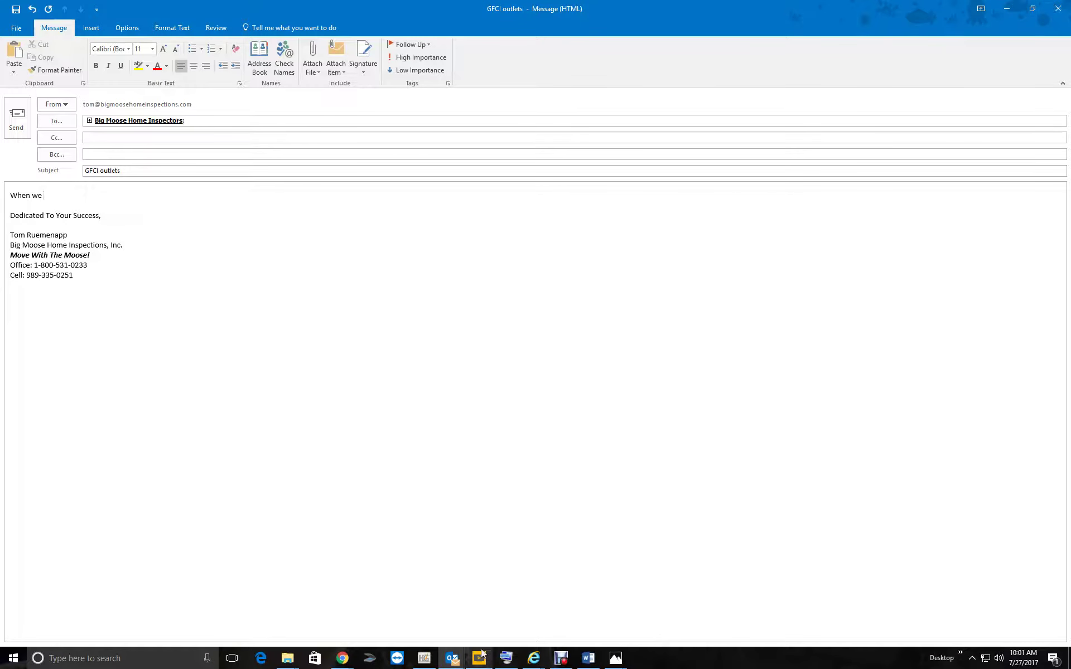
left_click(424, 658)
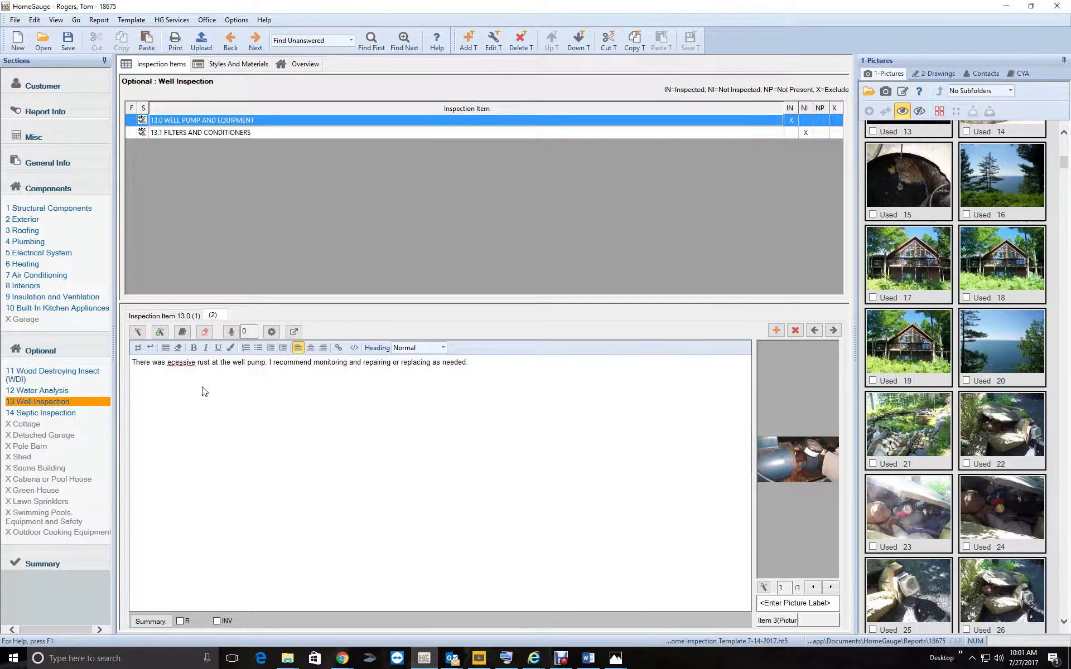
type("x")
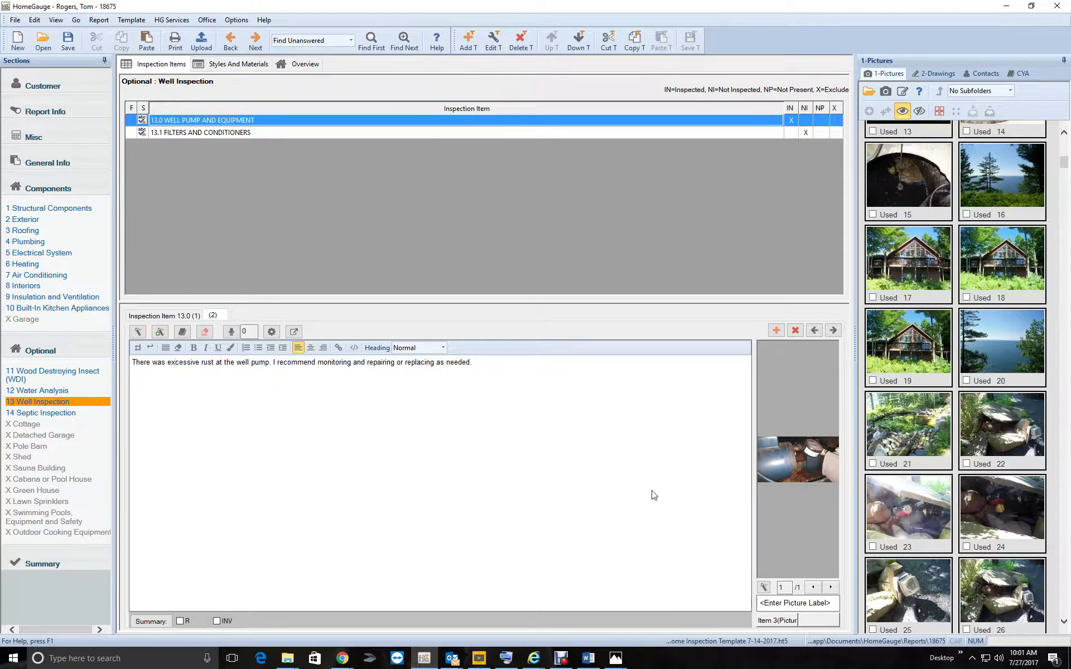
Add "possibly caused from a leaking seal" after "well pump" in the rust comment's first sentence.
left_click(272, 369)
type("possib")
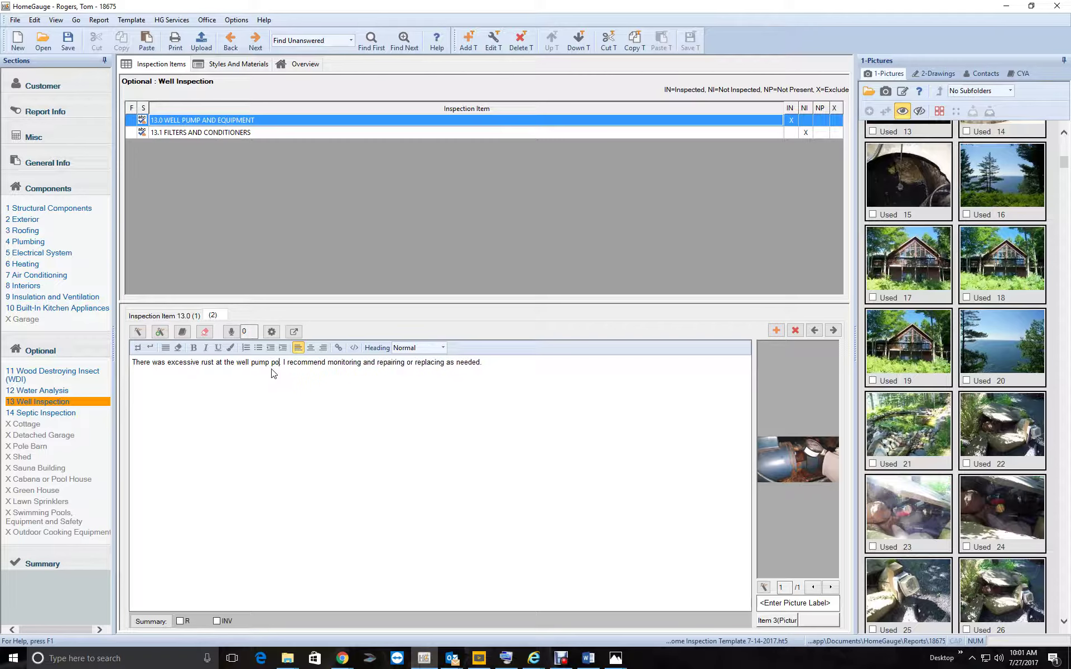
type("ly cause")
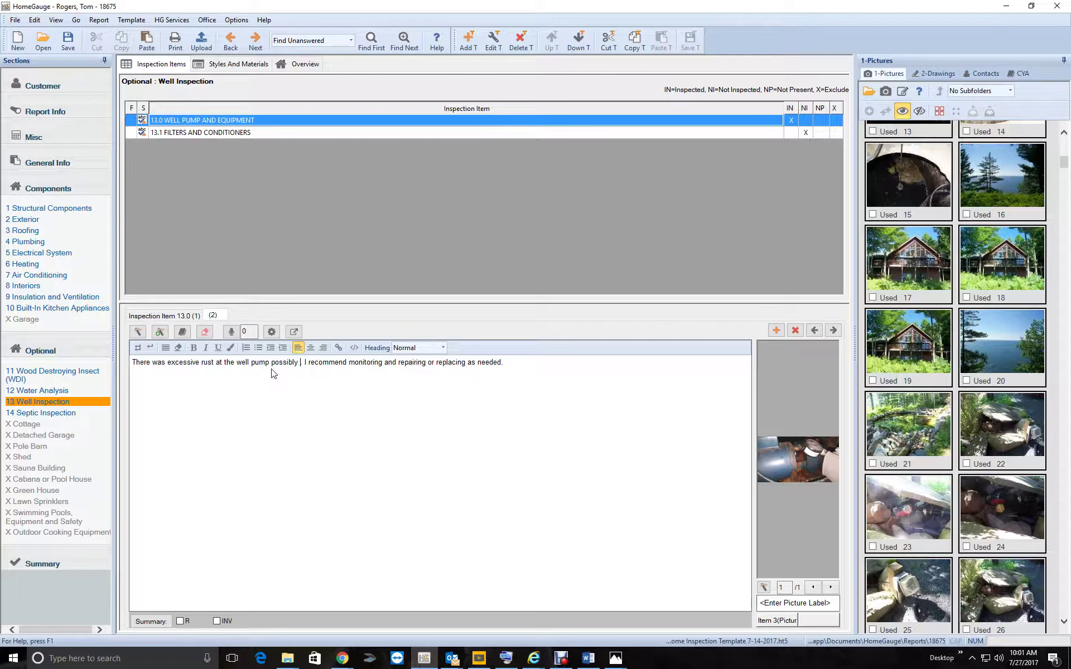
type("d from a leak")
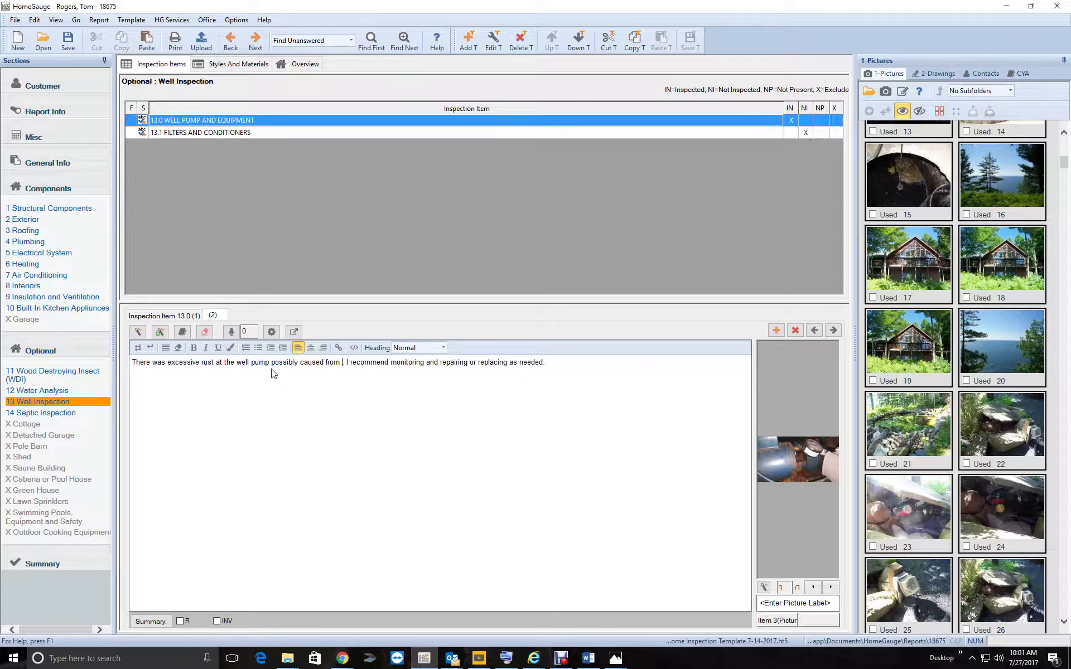
type("ing seal.")
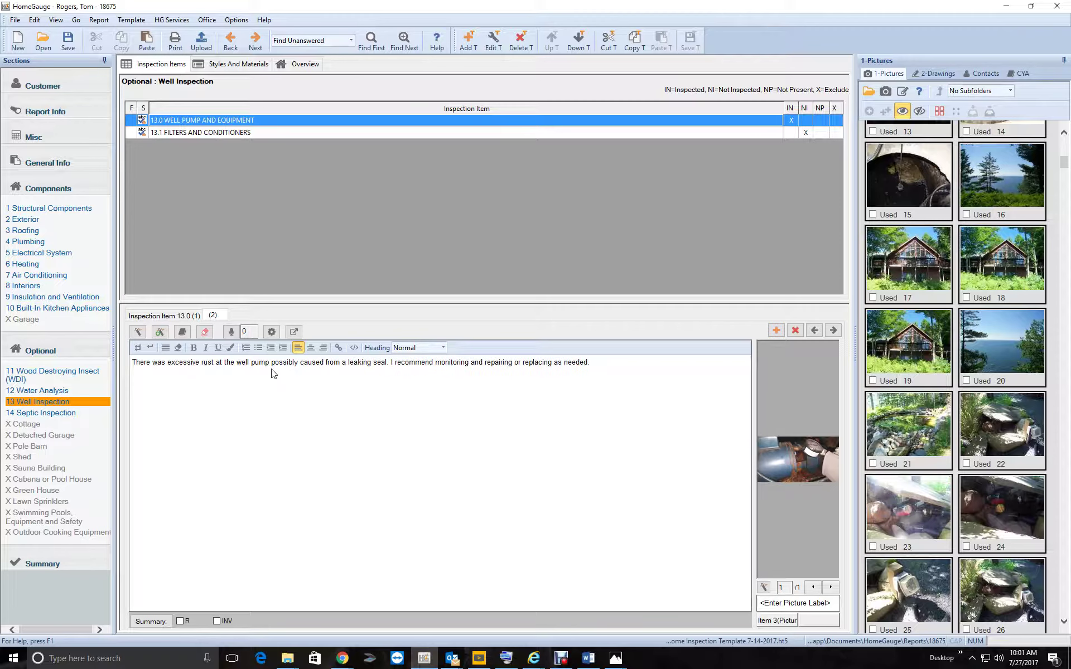
Insert "the jet pump" after "replacing" in the rust comment and mark that comment INV for the summary.
key("Left")
key("Left")
key("Left")
key("Right")
key("Right")
key("Right")
key("Right")
key("Right")
key("Right")
key("Right")
type("the jet p")
type("ump")
left_click(212, 315)
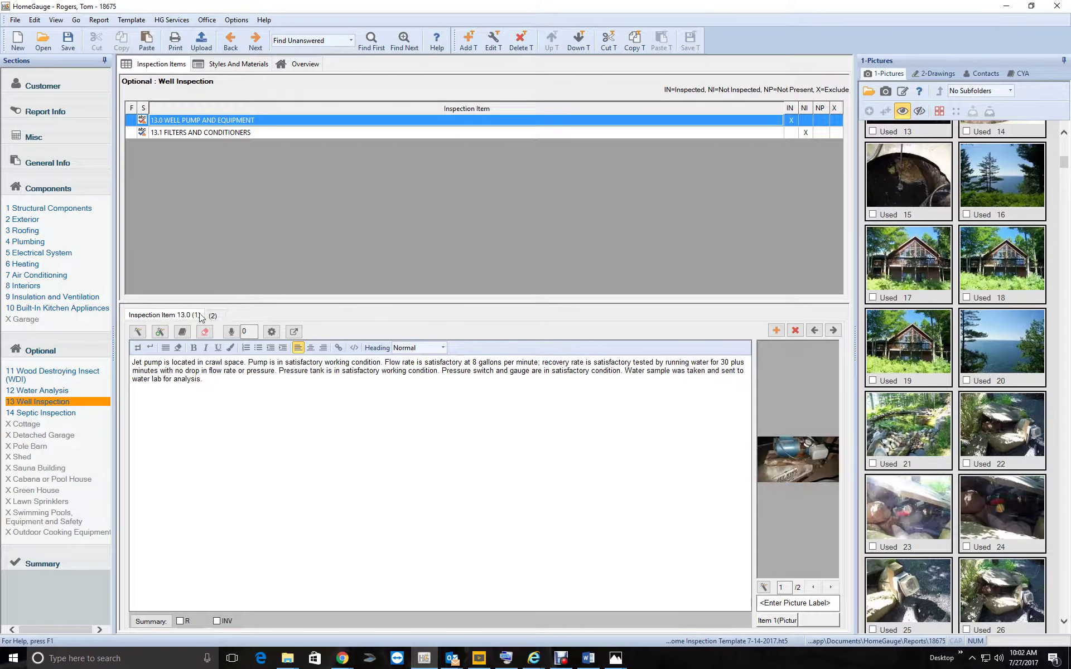
left_click(195, 315)
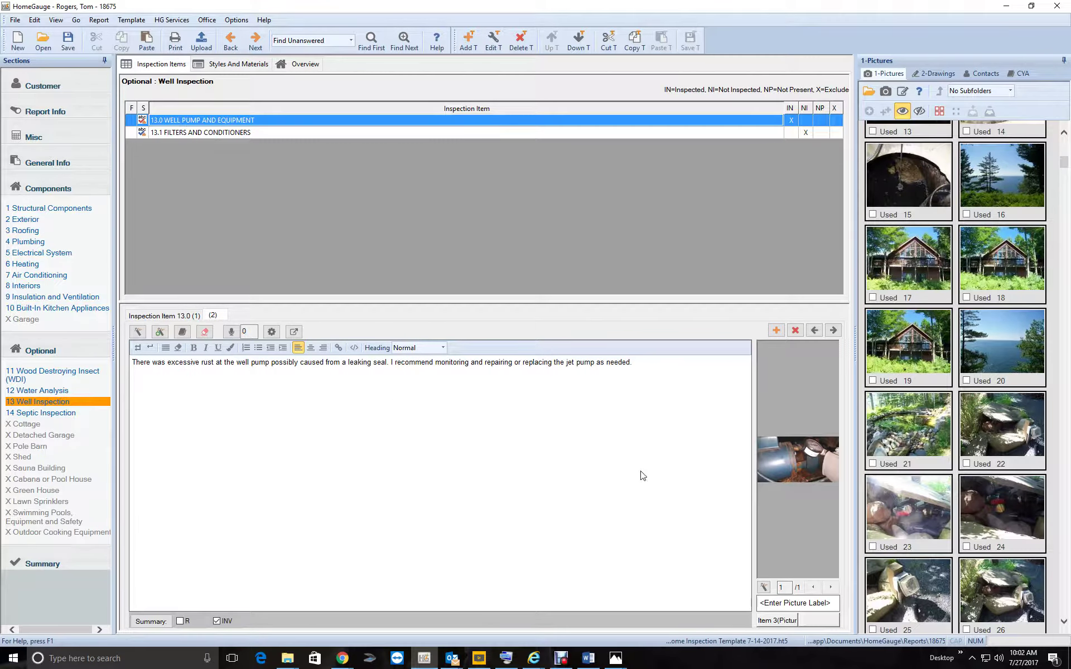
Review filters and conditioners item 13.1 and both comments of Septic Inspection item 14.0.
left_click(226, 132)
left_click(50, 413)
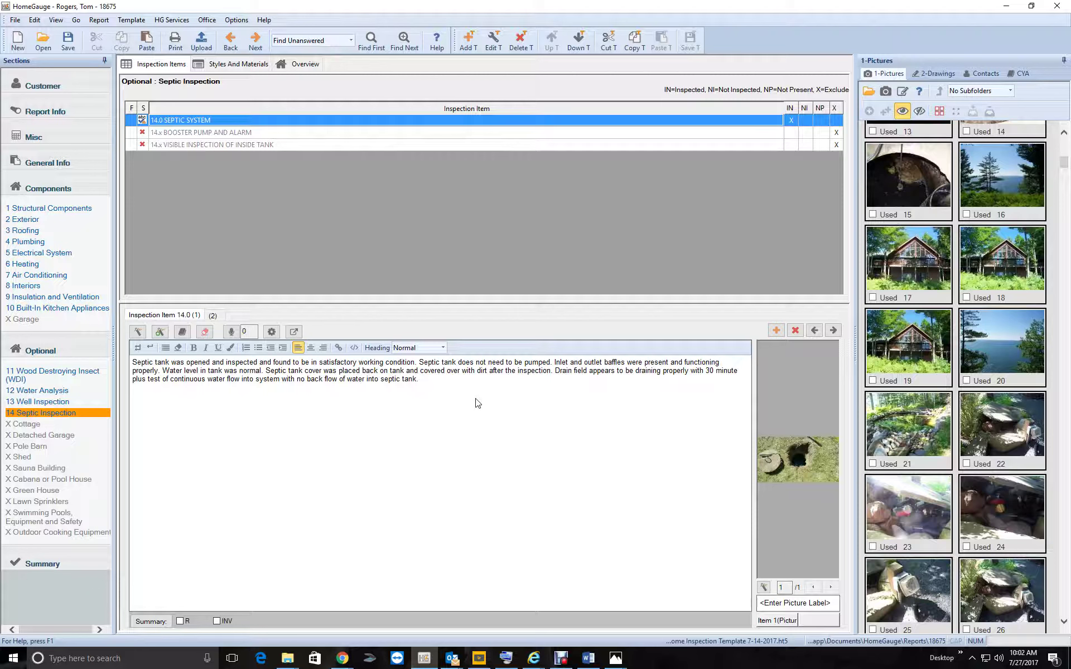
left_click(214, 316)
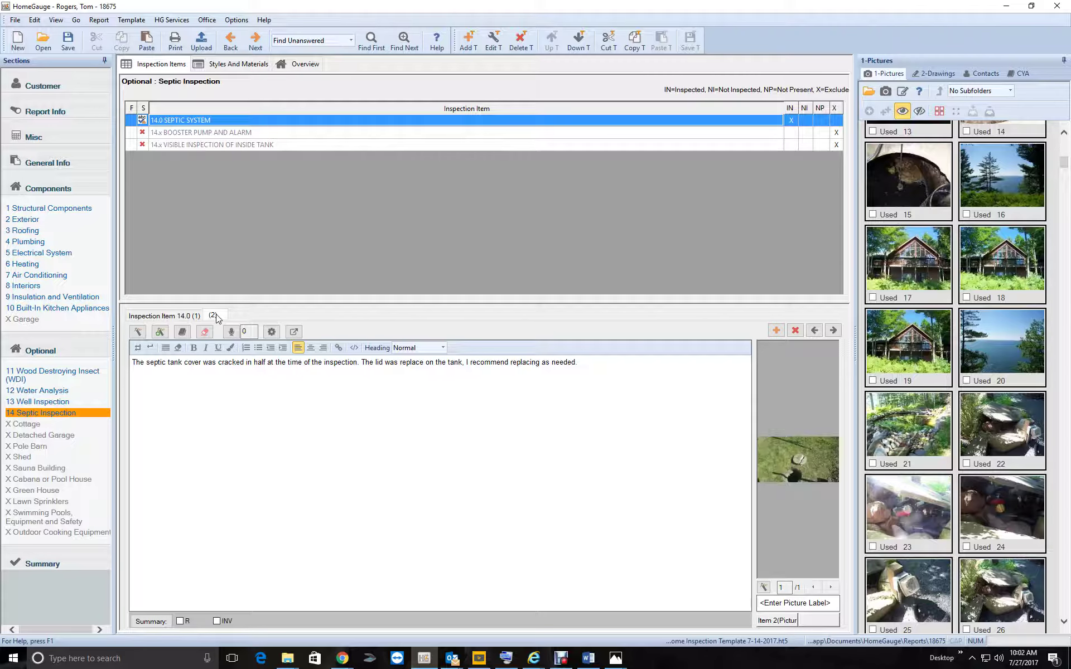
Change "replace" to "placed" in the lid sentence of the second septic system comment.
left_click(400, 365)
key("Delete")
key("Delete")
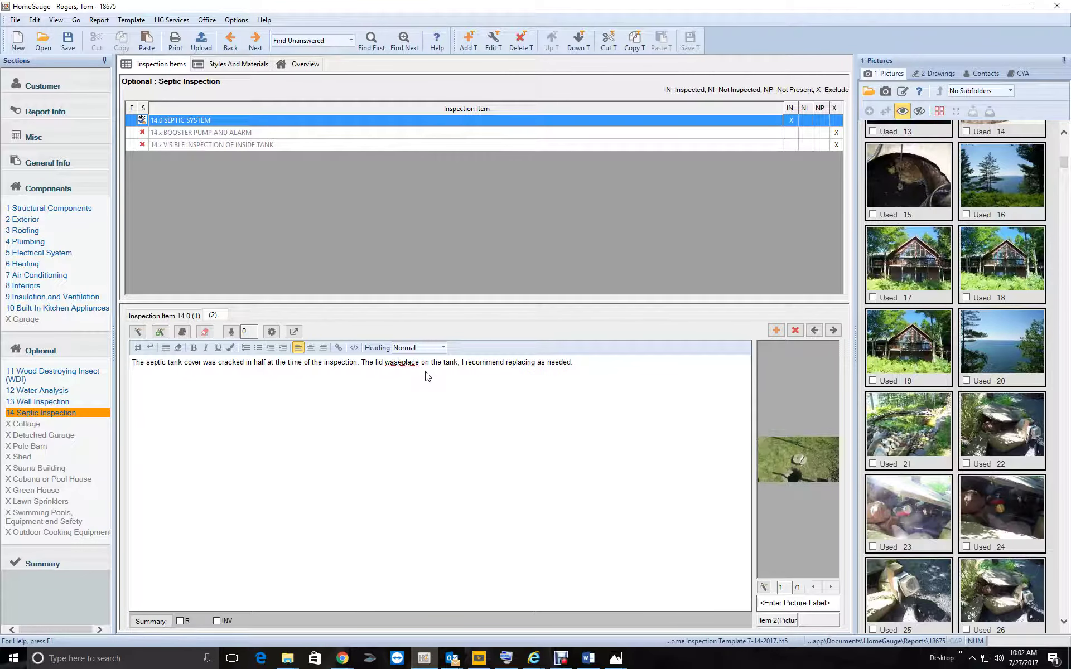
key("Delete")
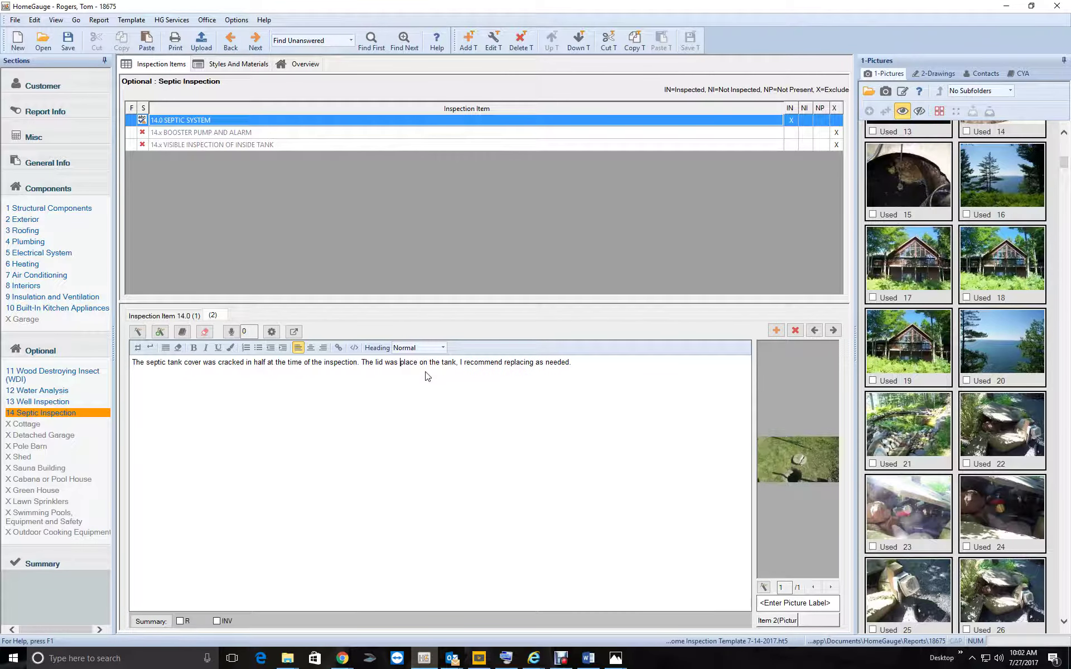
key("BackSpace")
type("d")
Reword the end of the cracked septic cover comment to "but I recommend replacing the lid.".
type("but I")
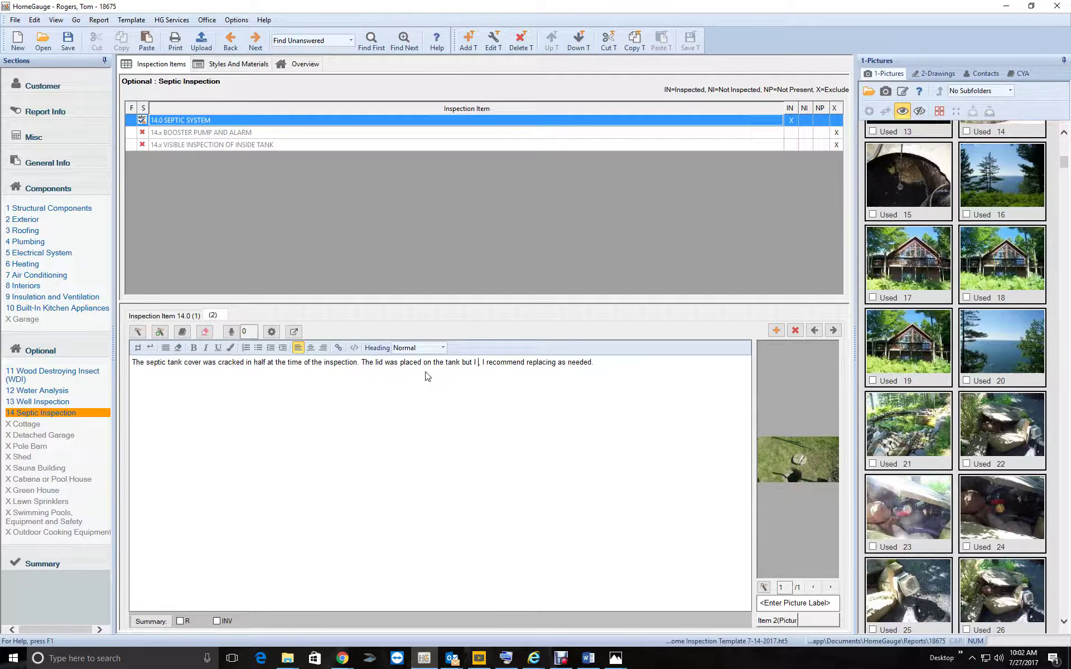
key("Delete")
key("Delete")
key("Delete")
key("Delete")
type("i")
key("BackSpace")
type("the lid")
key("Delete")
key("Delete")
key("Delete")
key("Delete")
key("Delete")
key("Delete")
key("Delete")
key("Delete")
key("Delete")
key("Delete")
Compare the two septic system comments of item 14.0 and return to the first one.
left_click(170, 316)
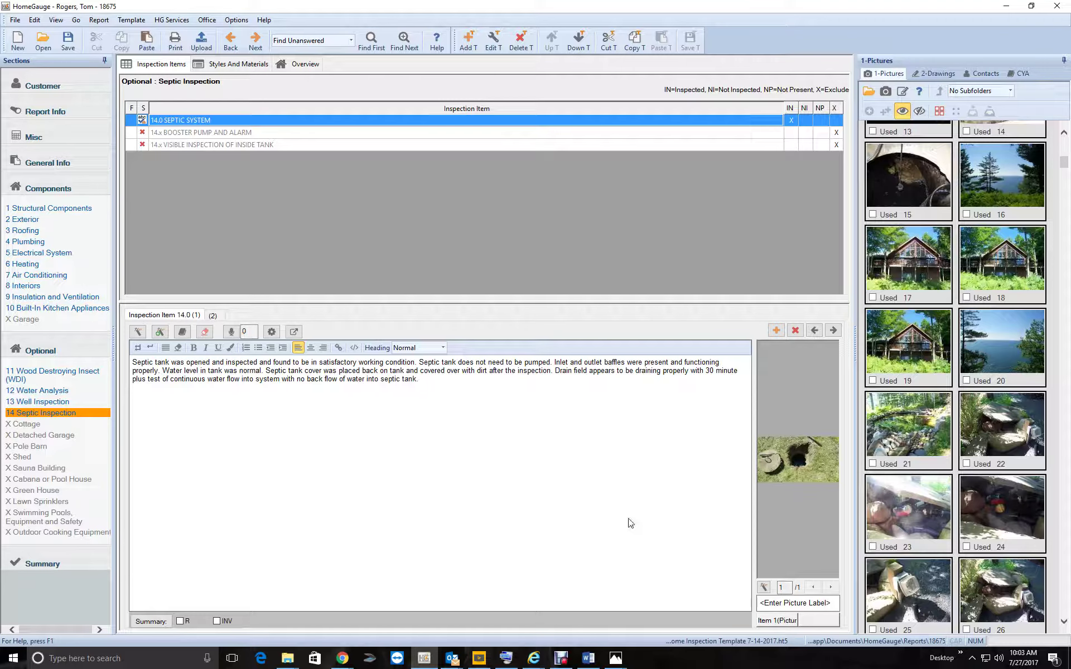
left_click(213, 315)
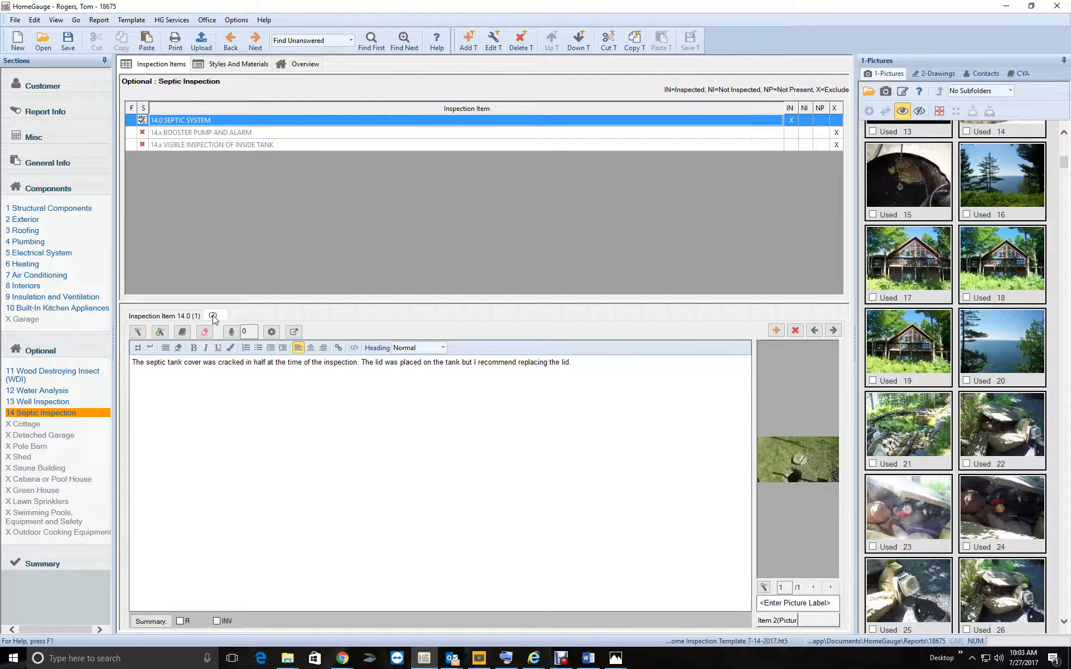
left_click(186, 319)
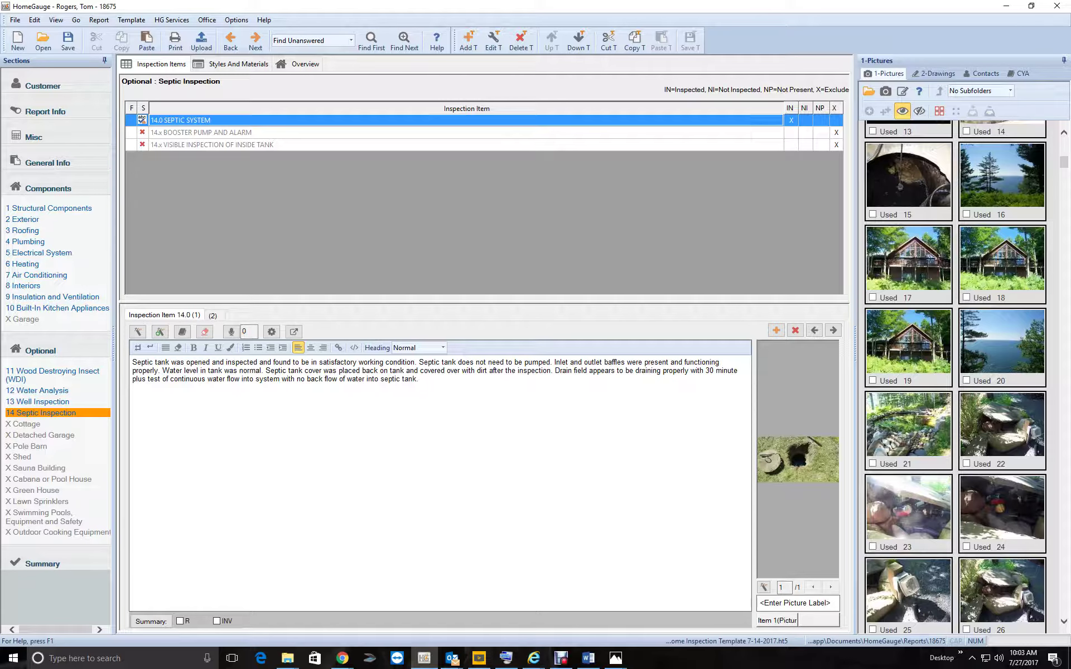
Insert the sentence "A functional flow test was performed on the waste water system." at the start of the first septic system comment.
key("super+e")
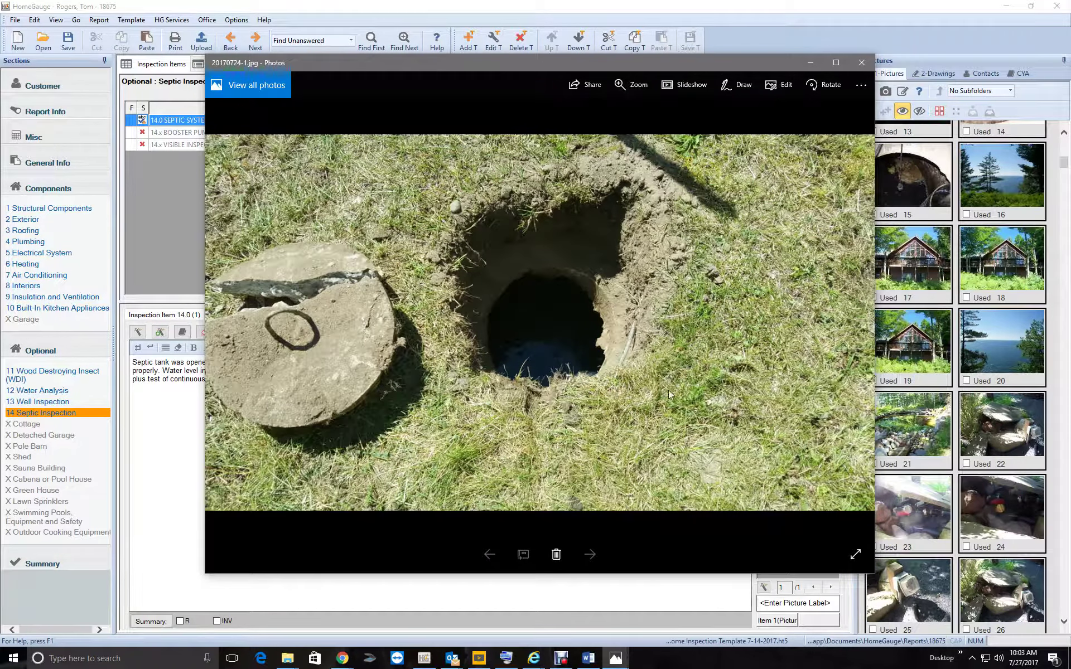
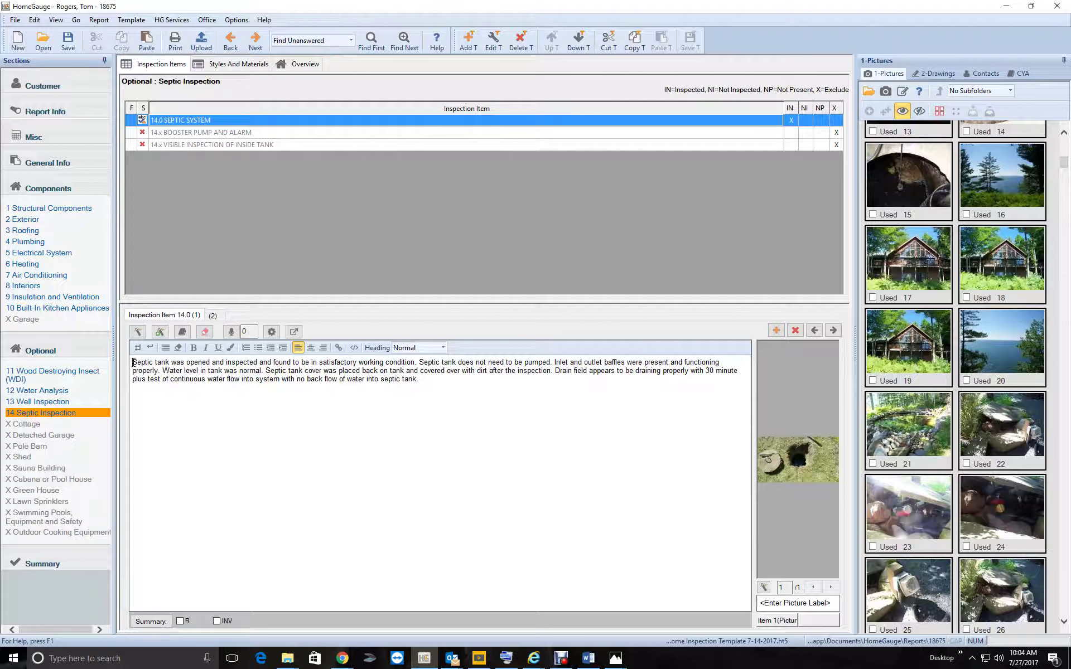
type("A function")
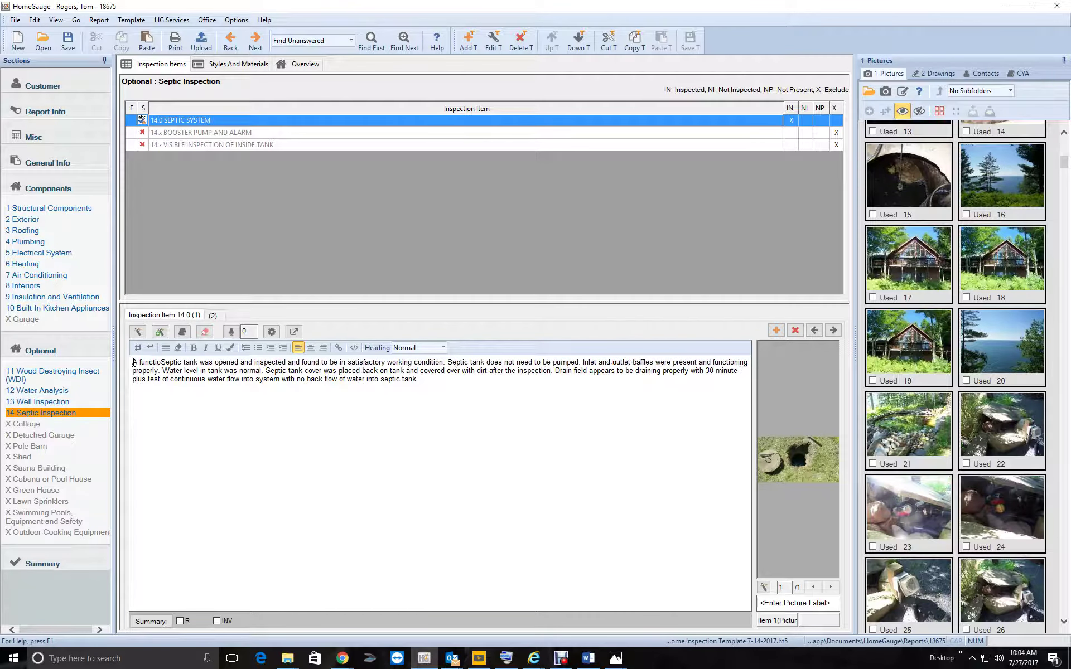
key("BackSpace")
type("al flow test")
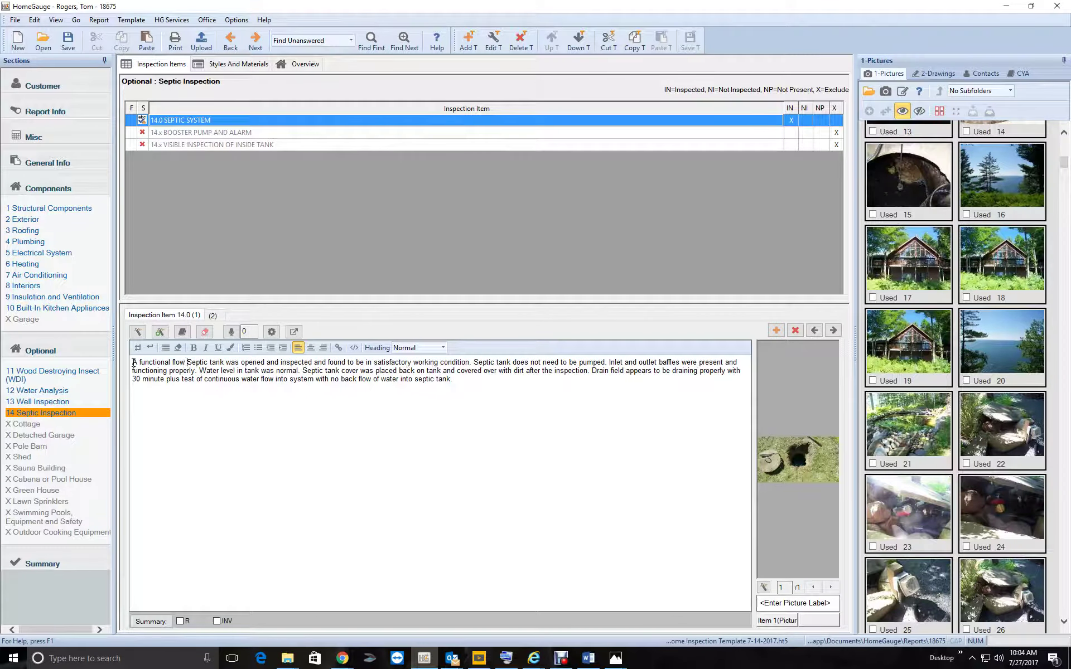
type(" was perf")
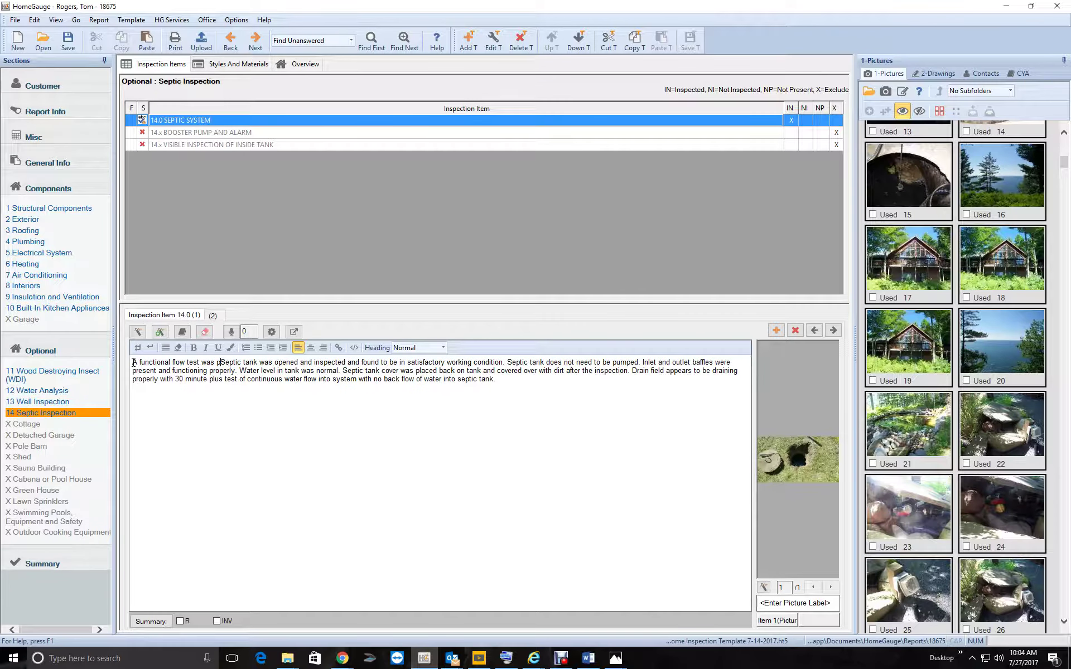
type("ro")
key("BackSpace")
key("BackSpace")
type("ormed on")
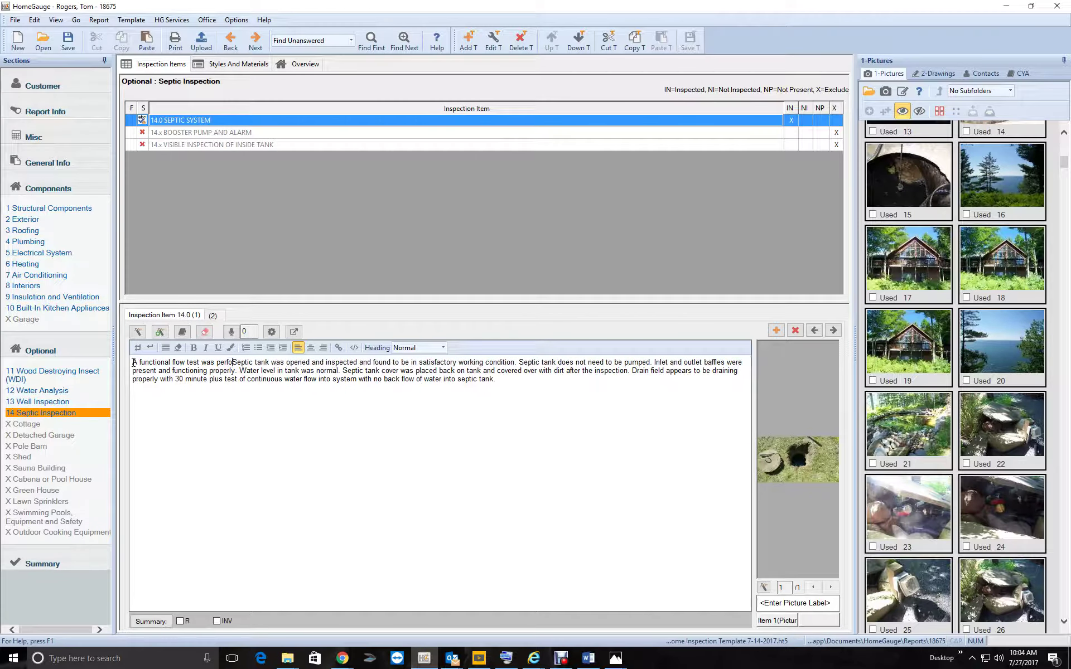
type(" t")
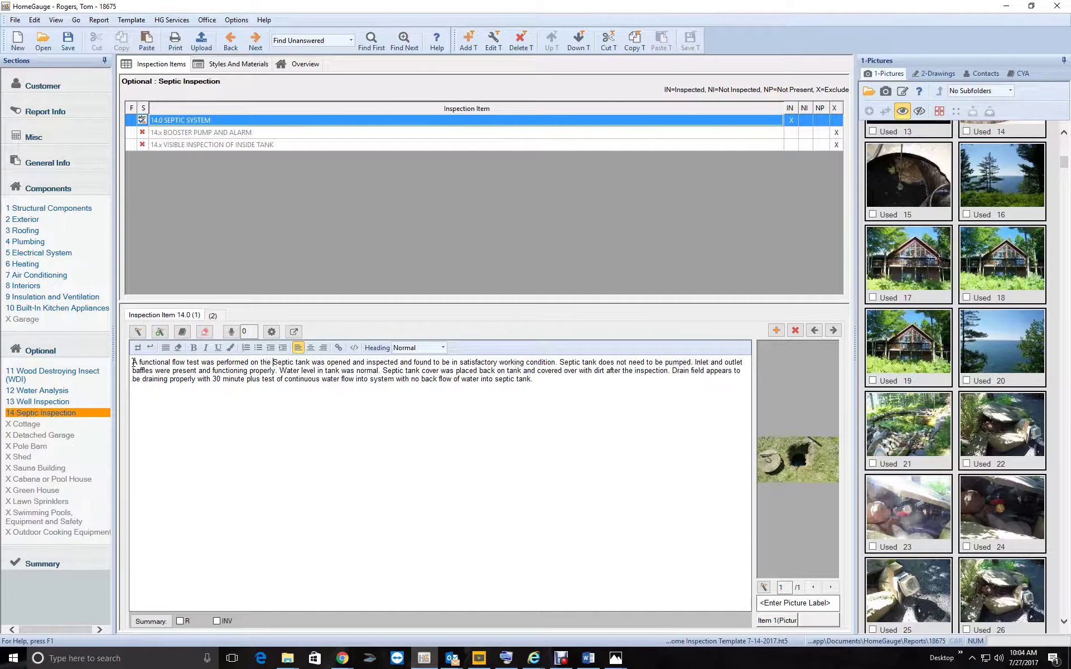
type("he waste ")
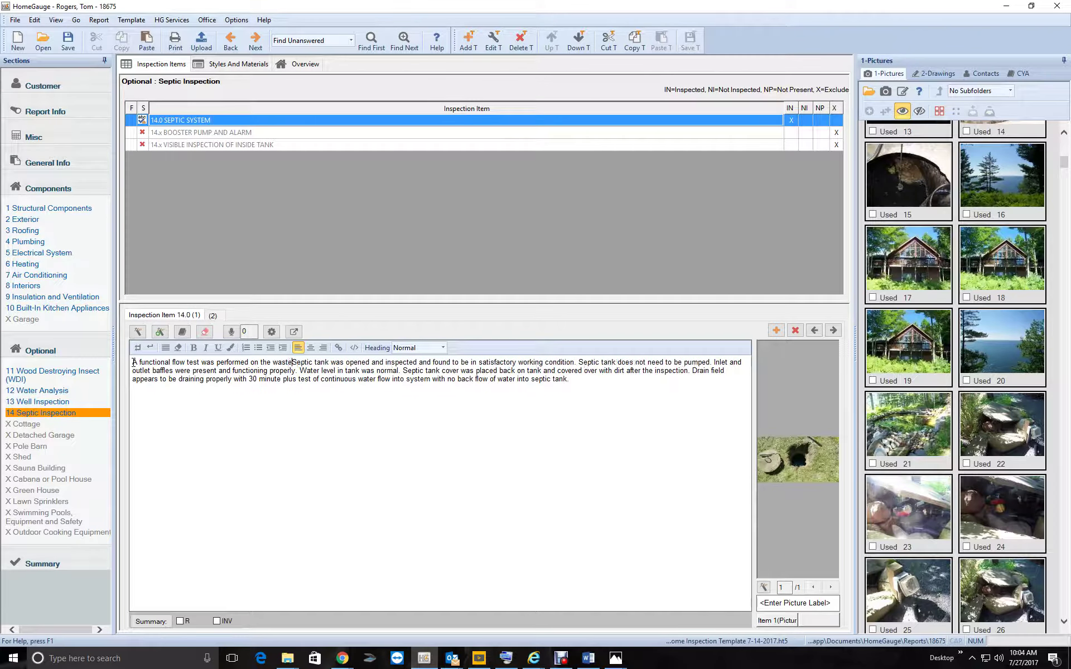
type("water syste")
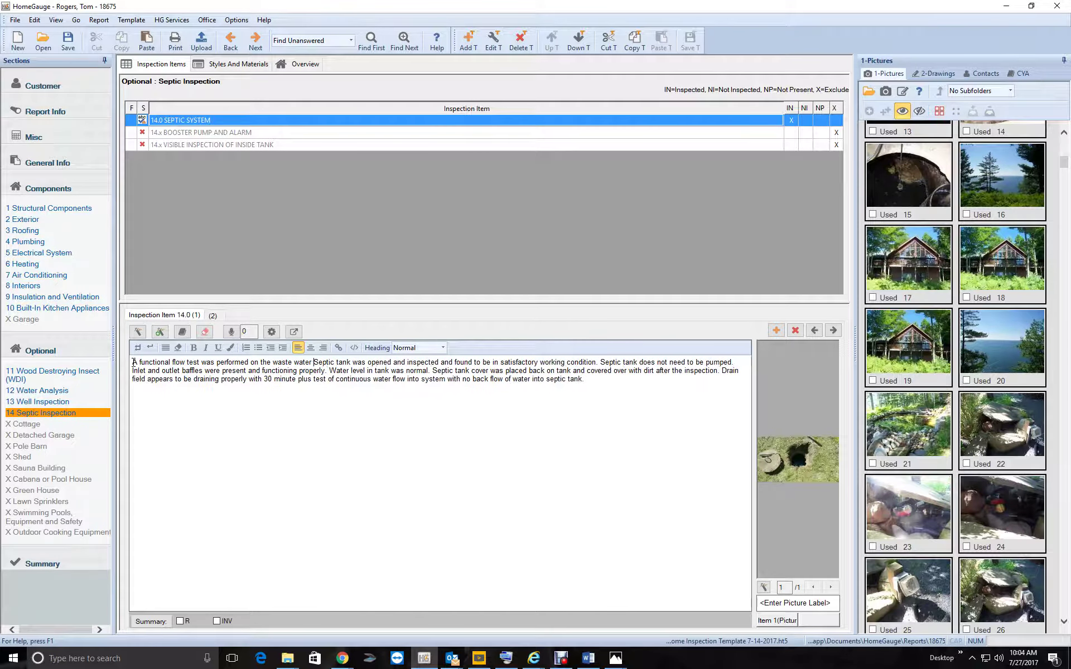
type("m.")
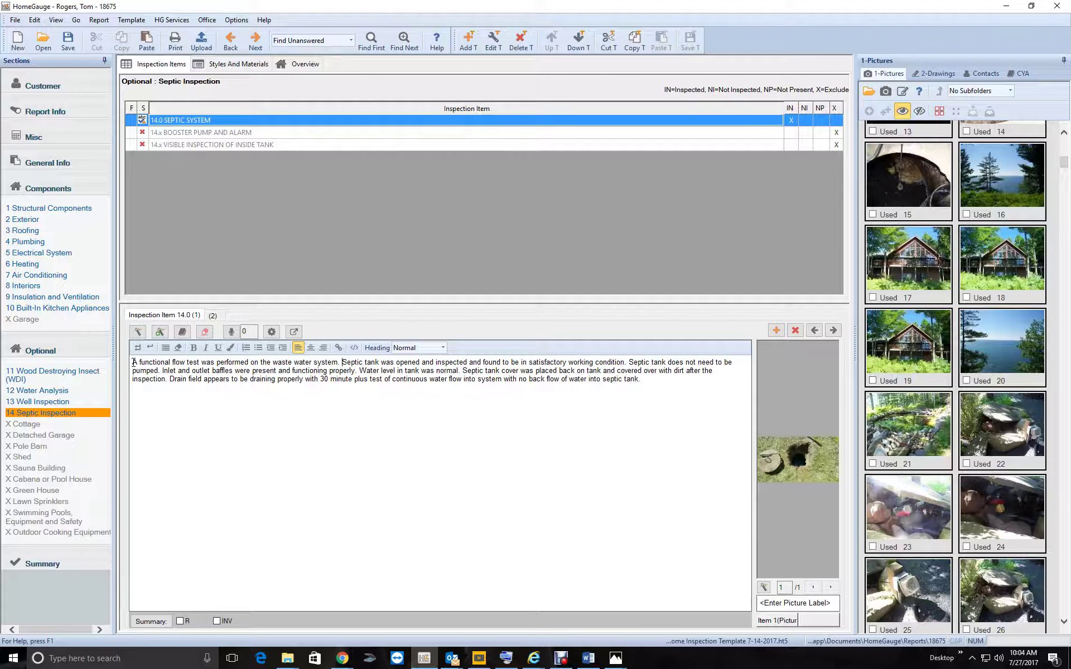
End the second septic comment with "and was secured. Replace the lid as needed or at the next pumping." and save the report.
left_click(212, 317)
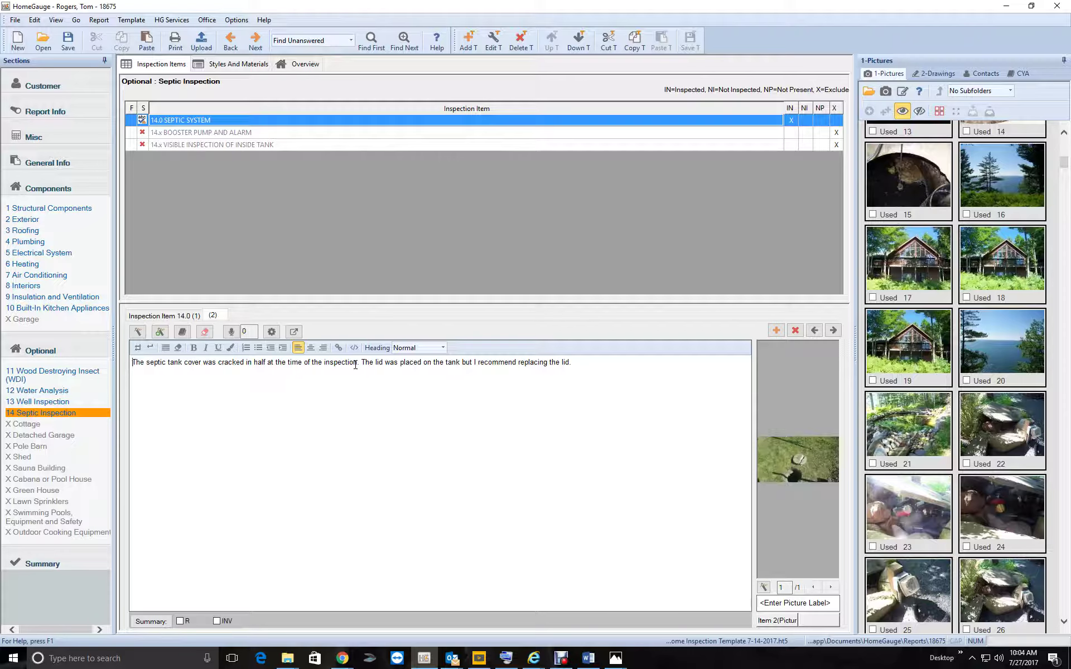
left_click(460, 363)
type("and was secure")
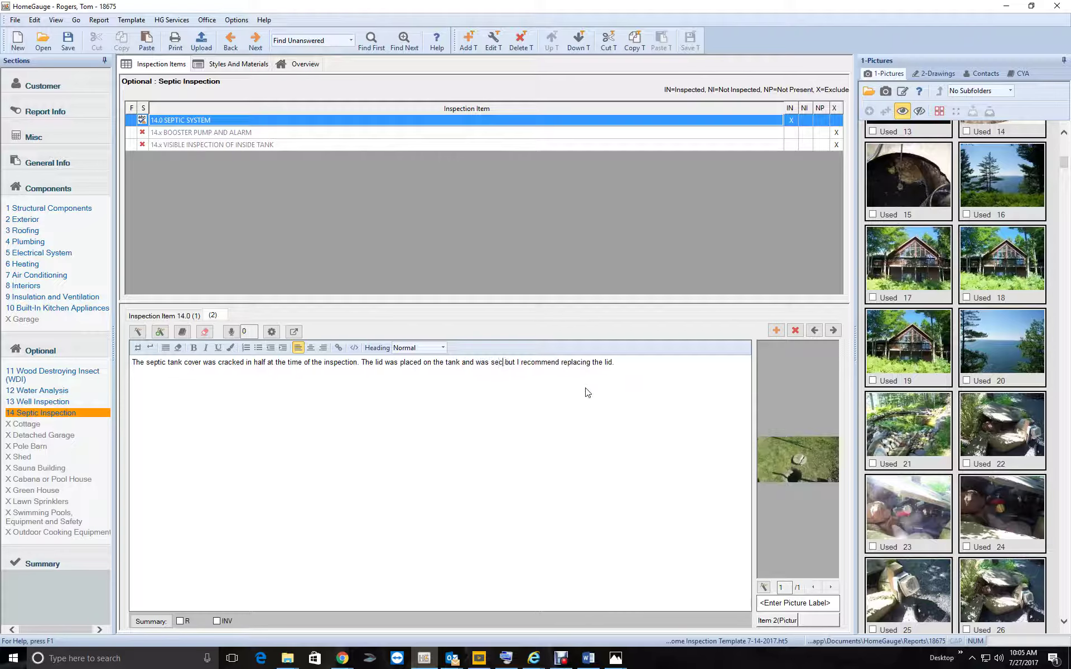
type("d. Repa")
key("BackSpace")
type("lace")
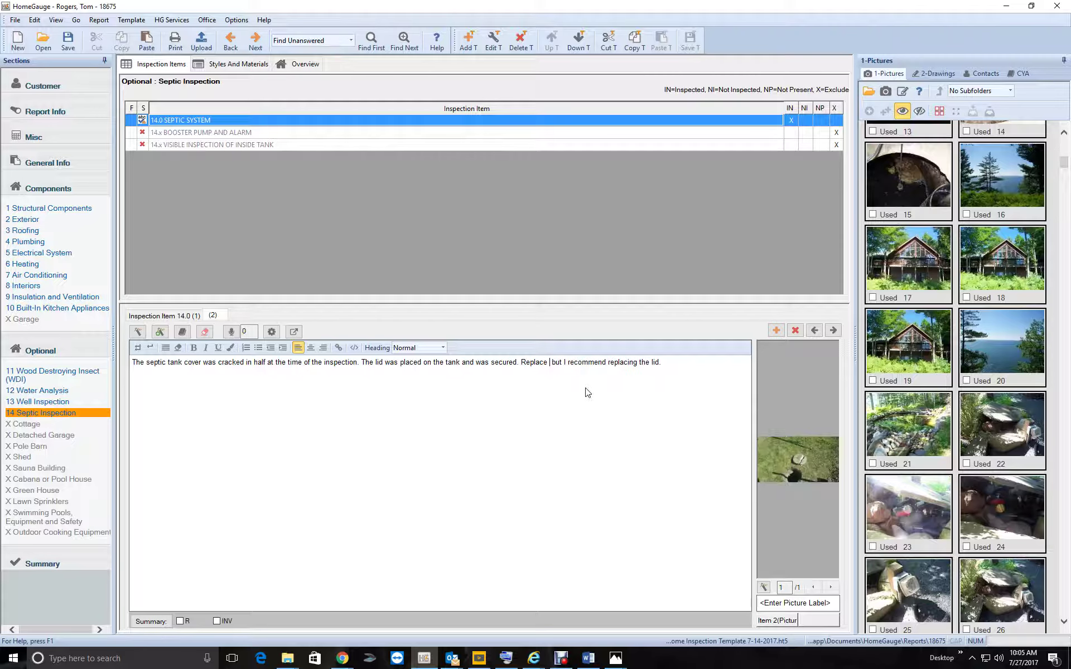
key("Delete")
key("Delete")
key("Delete")
key("Delete")
key("Delete")
key("Delete")
key("Delete")
key("Delete")
key("Delete")
key("Delete")
key("Delete")
key("Delete")
key("Delete")
key("Delete")
key("Delete")
key("Delete")
key("Delete")
key("Delete")
key("Delete")
key("Delete")
type("the lid as needed or at t")
left_click(500, 665)
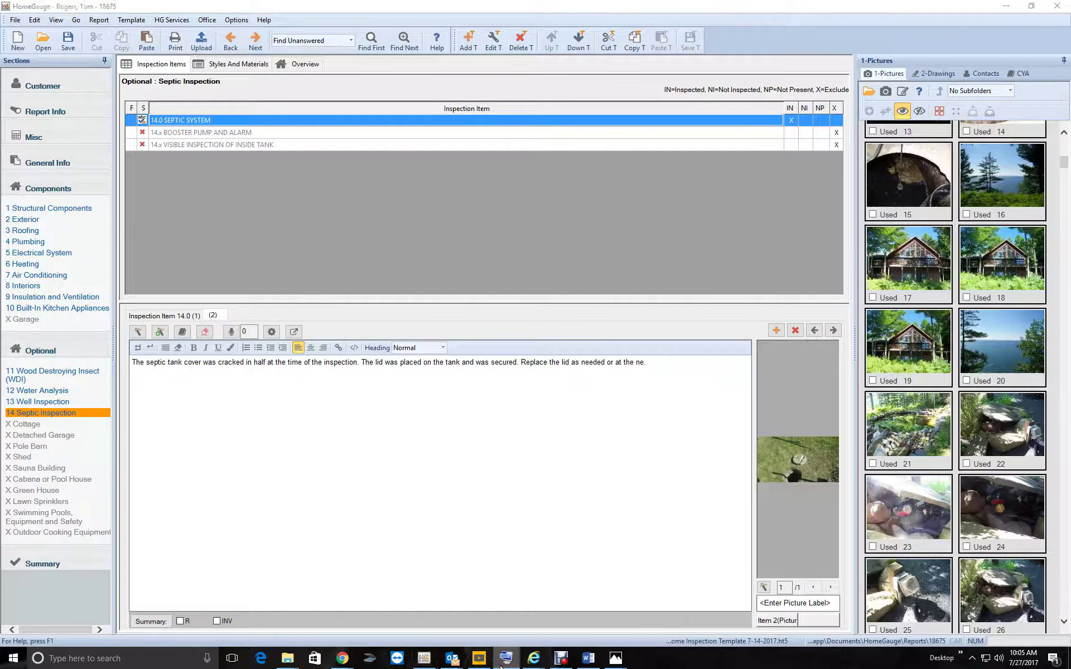
left_click(656, 365)
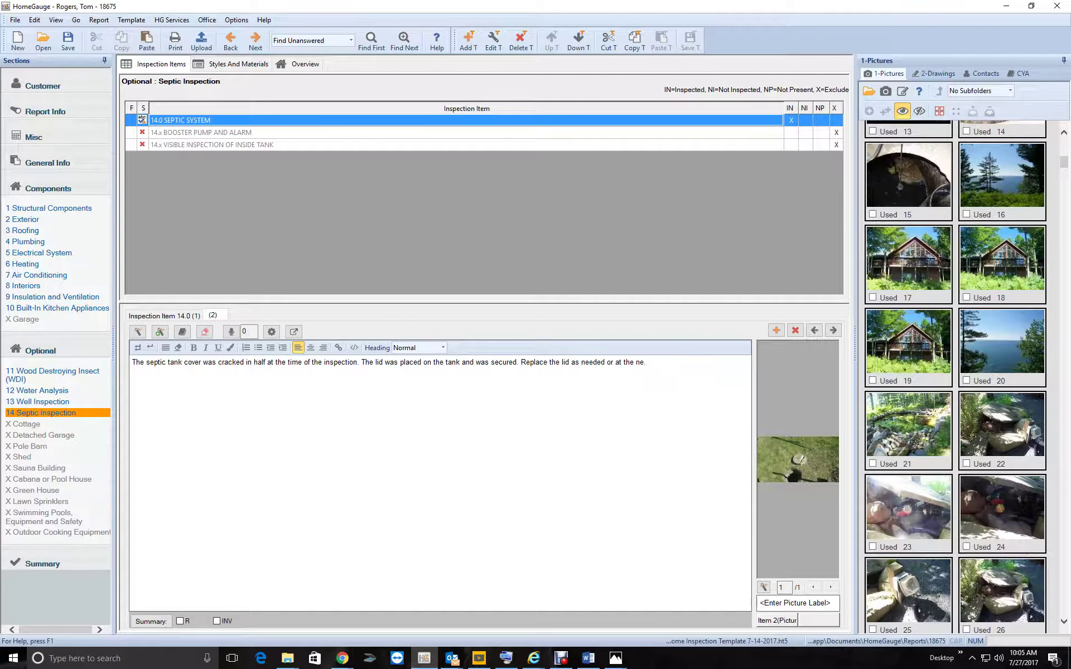
type("xt pumping.")
left_click(67, 40)
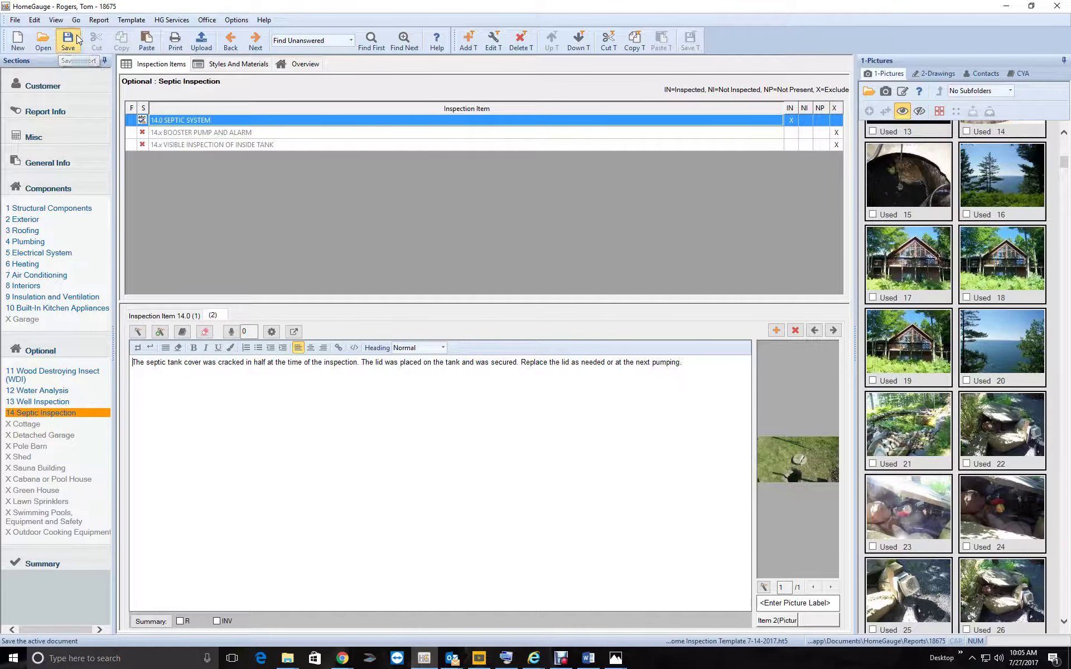
Insert the stock comment about a properly functioning tank accessed through an above ground lid for Visible Inspection of Inside Tank, marking the item inspected and not excluded.
left_click(251, 146)
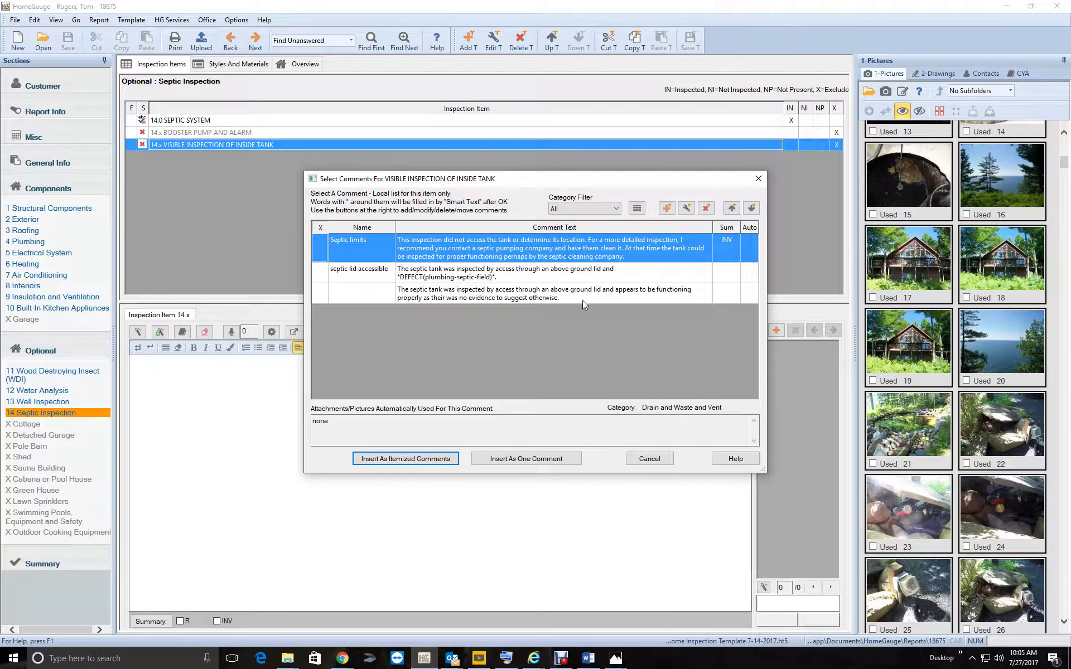
left_click(573, 298)
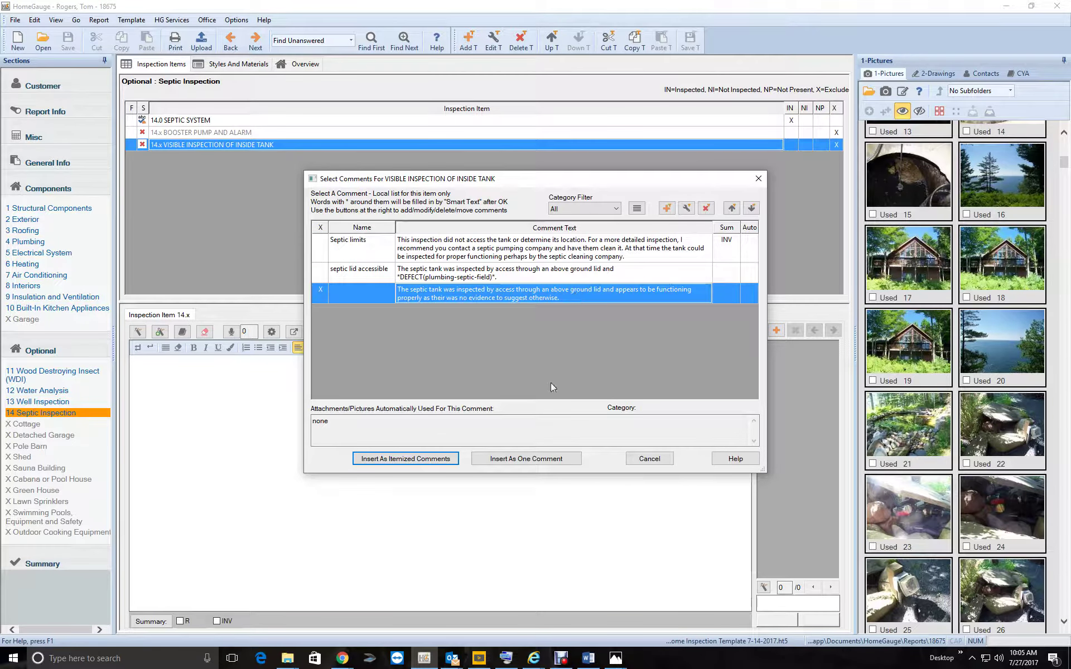
left_click(556, 460)
left_click(790, 145)
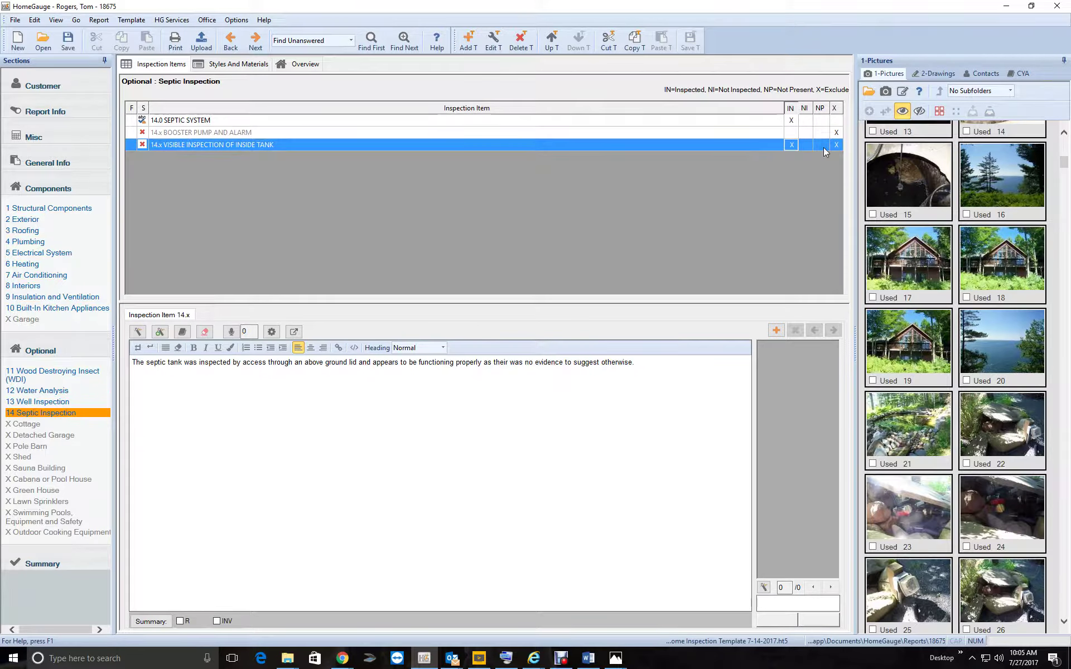
left_click(836, 144)
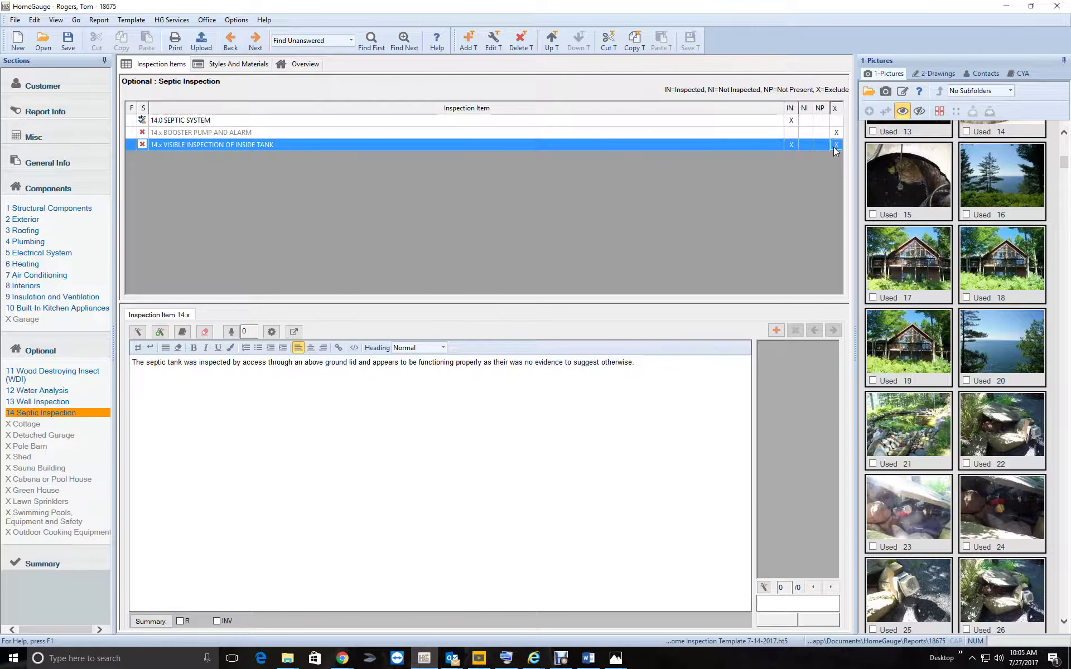
Change "above ground" to "open" in the Visible Inspection of Inside Tank comment and save the report.
left_click(326, 371)
key("BackSpace")
key("BackSpace")
key("BackSpace")
key("BackSpace")
key("BackSpace")
key("BackSpace")
key("BackSpace")
key("BackSpace")
key("BackSpace")
key("BackSpace")
key("BackSpace")
key("BackSpace")
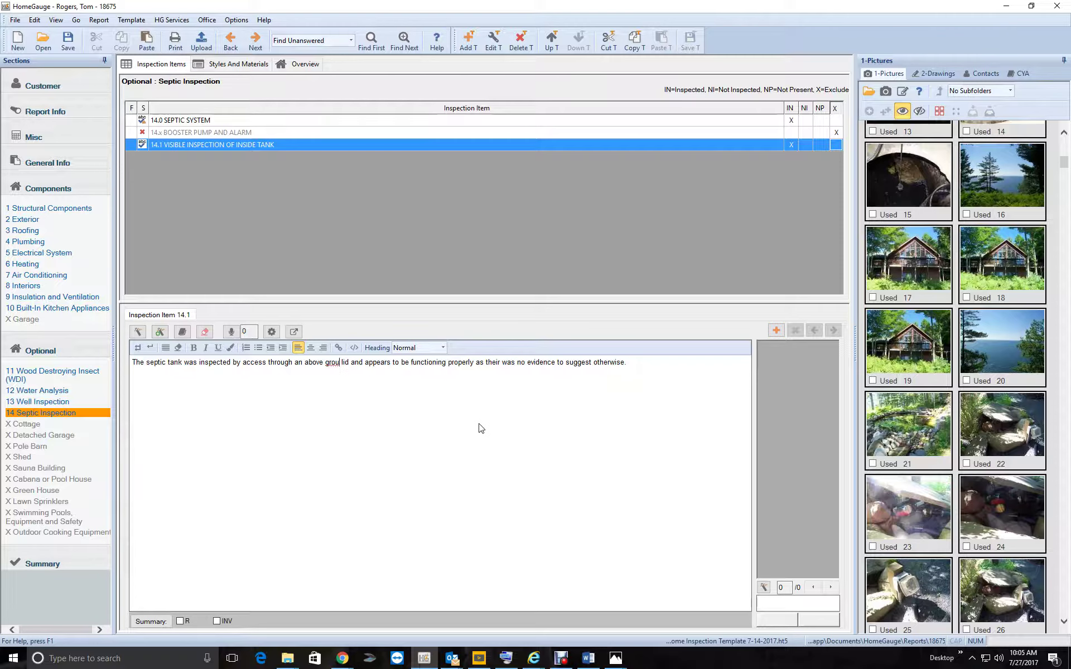
type("open")
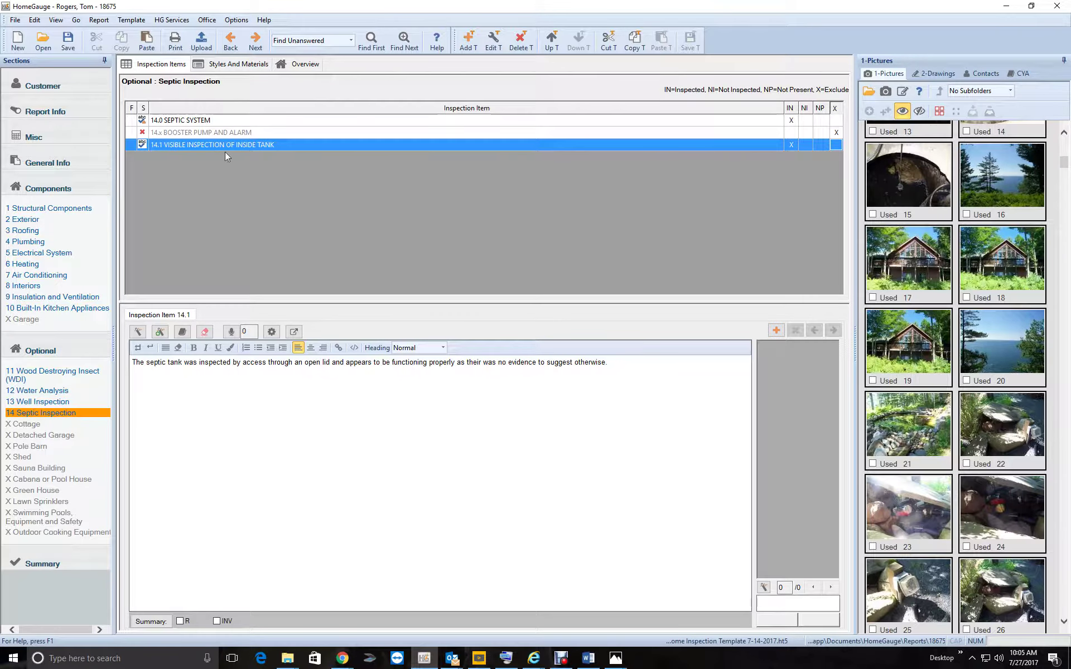
left_click(68, 42)
Check the print order and output type of Full Report For Upload or Print With Pictures and generate its print preview.
left_click(176, 42)
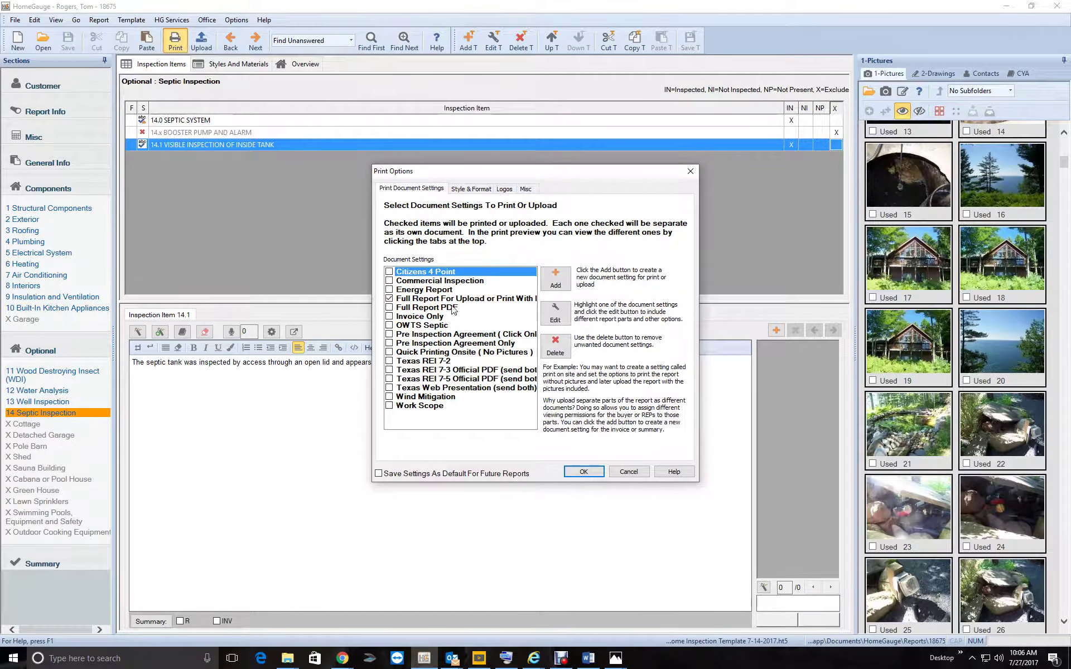
left_click(450, 300)
left_click(556, 313)
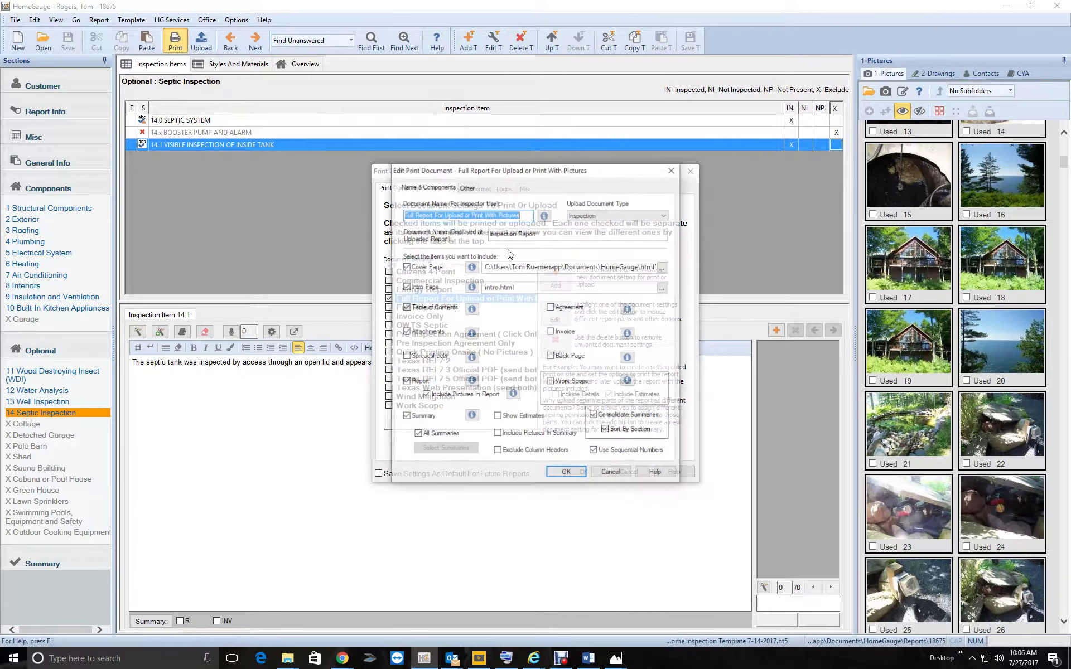
left_click(467, 186)
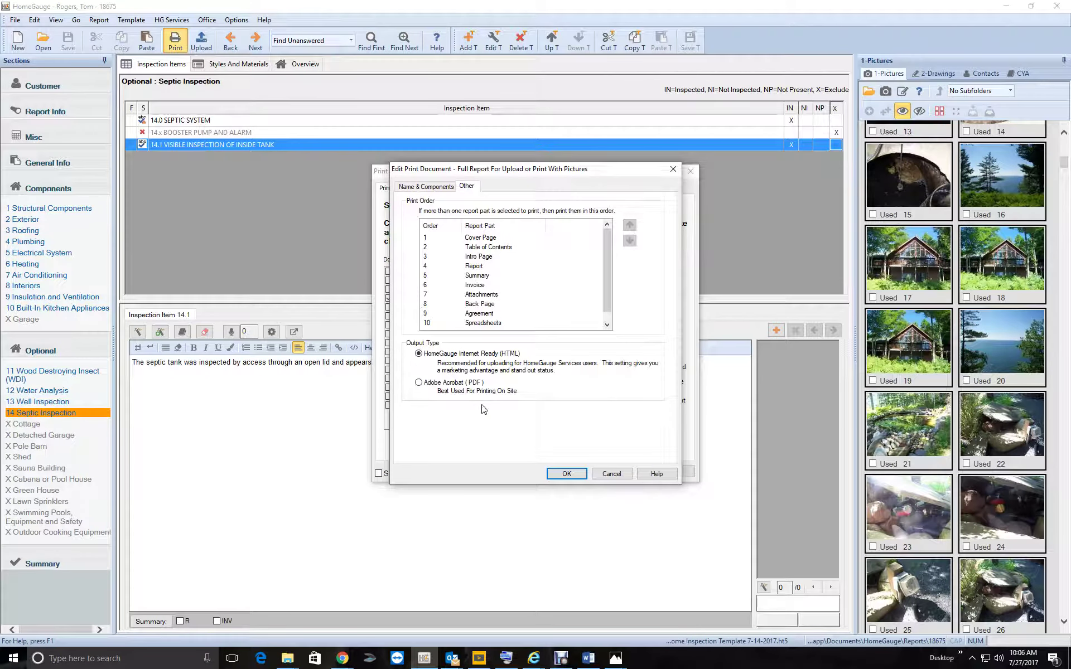
left_click(567, 474)
left_click(584, 472)
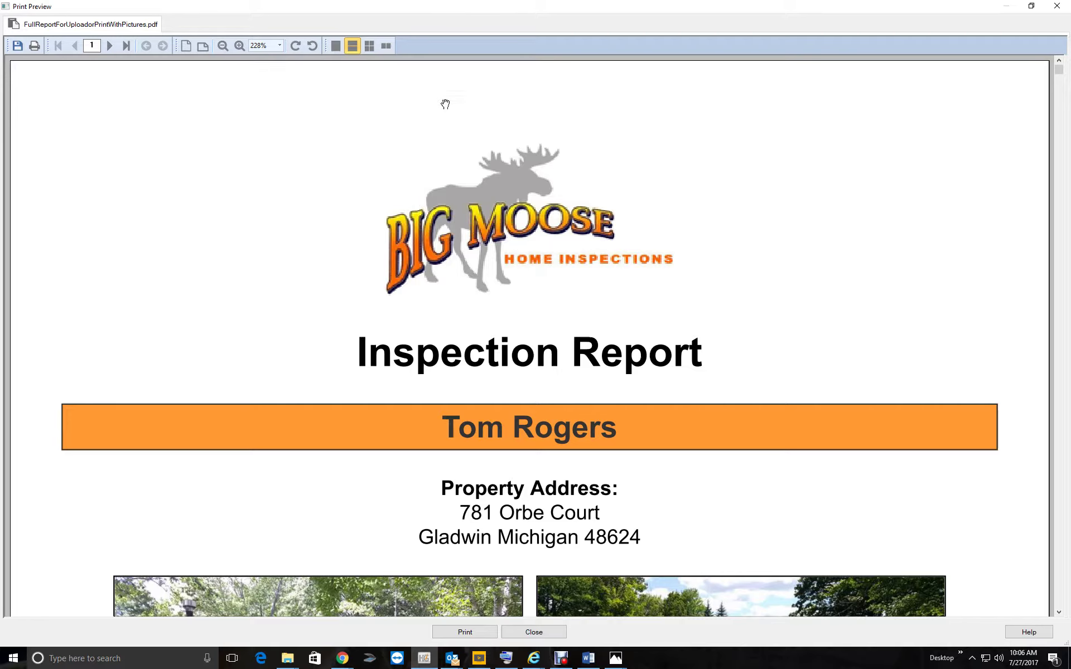
Examine the page layout, pictures and comments of the previewed inspection report at 50% zoom, from the cover page through to the Summary.
left_click(279, 45)
left_click(258, 59)
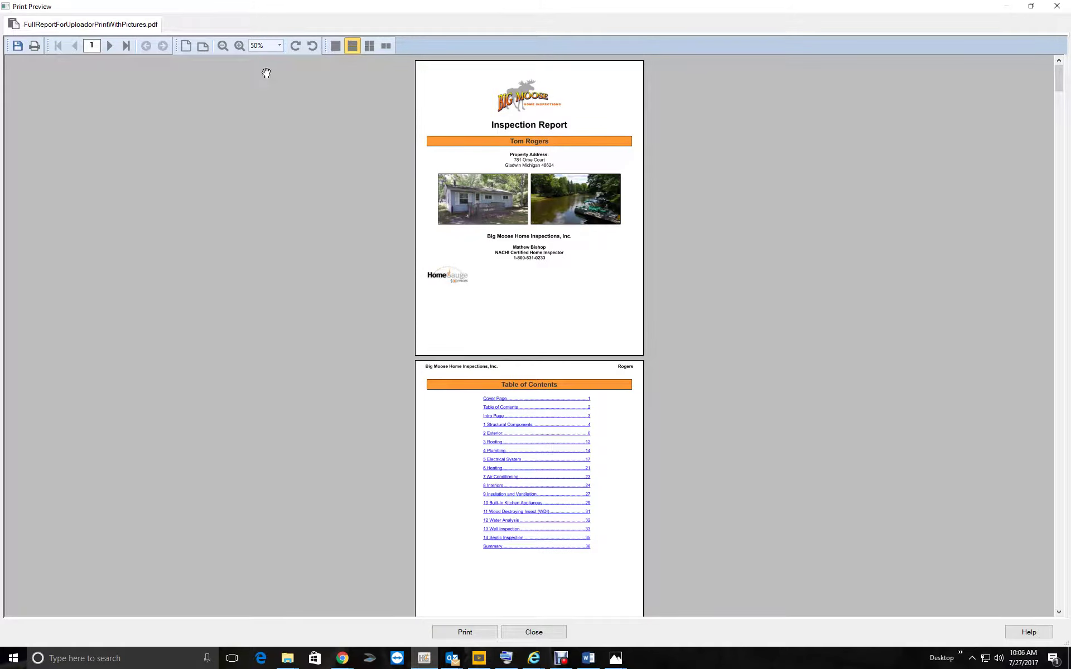
left_click(110, 46)
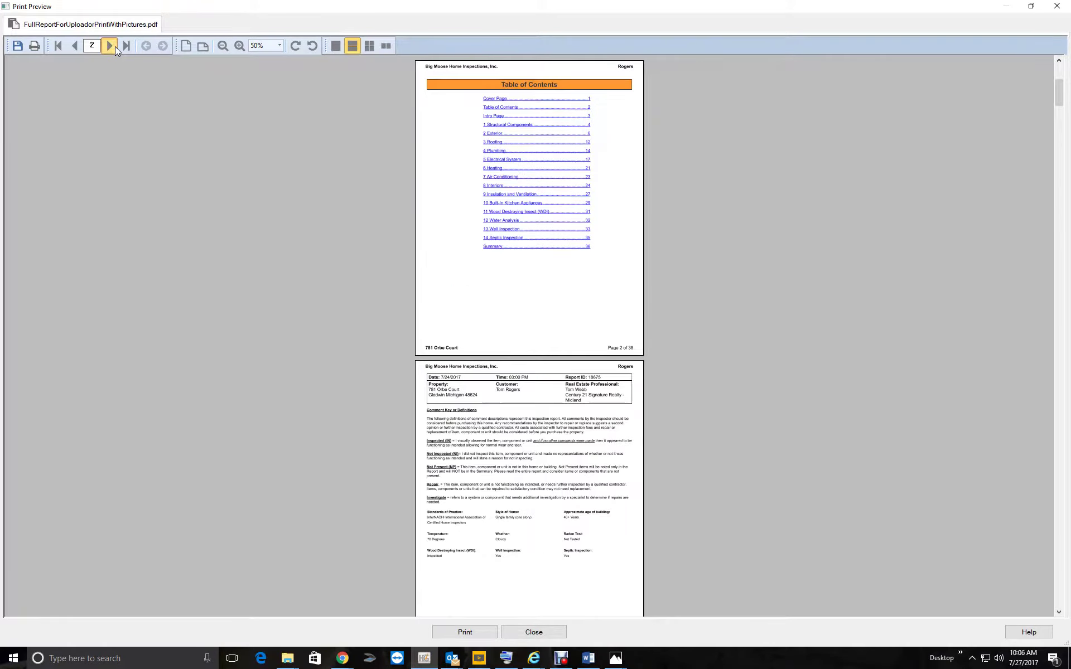
left_click(109, 46)
left_click(109, 46)
left_click(109, 46)
left_click(109, 46)
left_click(109, 46)
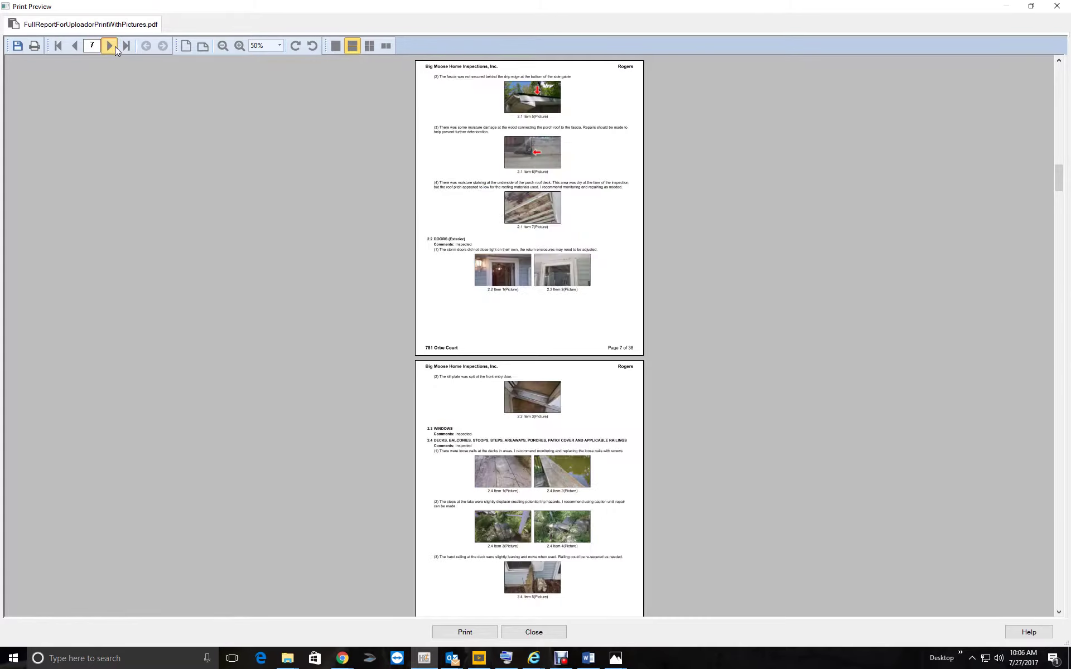
left_click(109, 45)
left_click(109, 46)
left_click(109, 46)
left_click(109, 46)
left_click(115, 46)
left_click(115, 46)
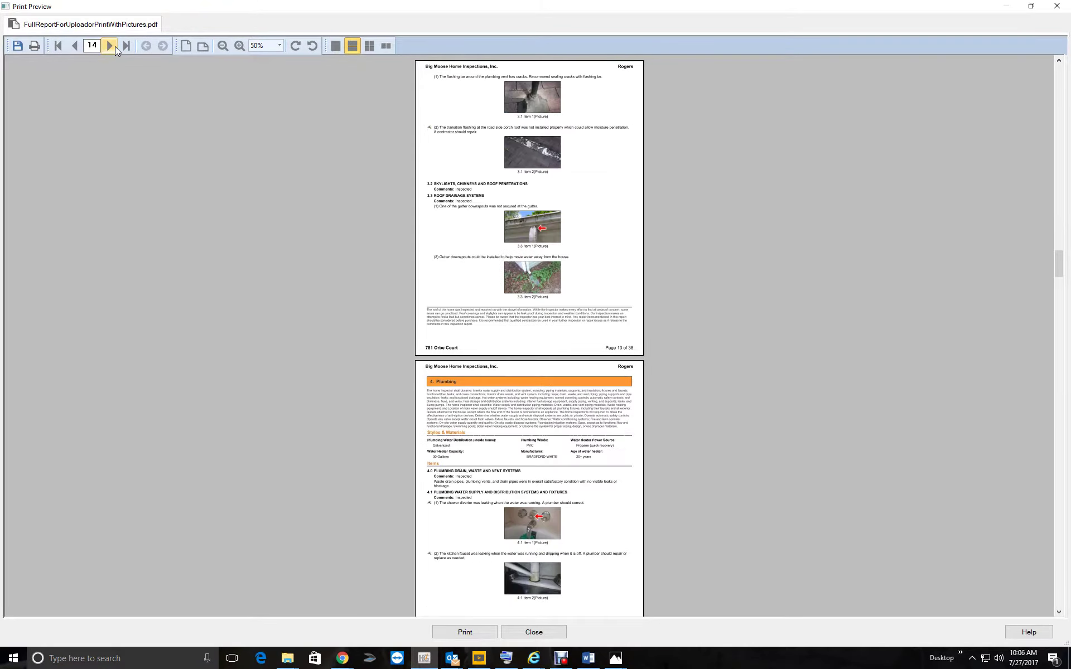
left_click(115, 45)
left_click(115, 46)
left_click(115, 46)
left_click(114, 46)
left_click(115, 46)
left_click(115, 46)
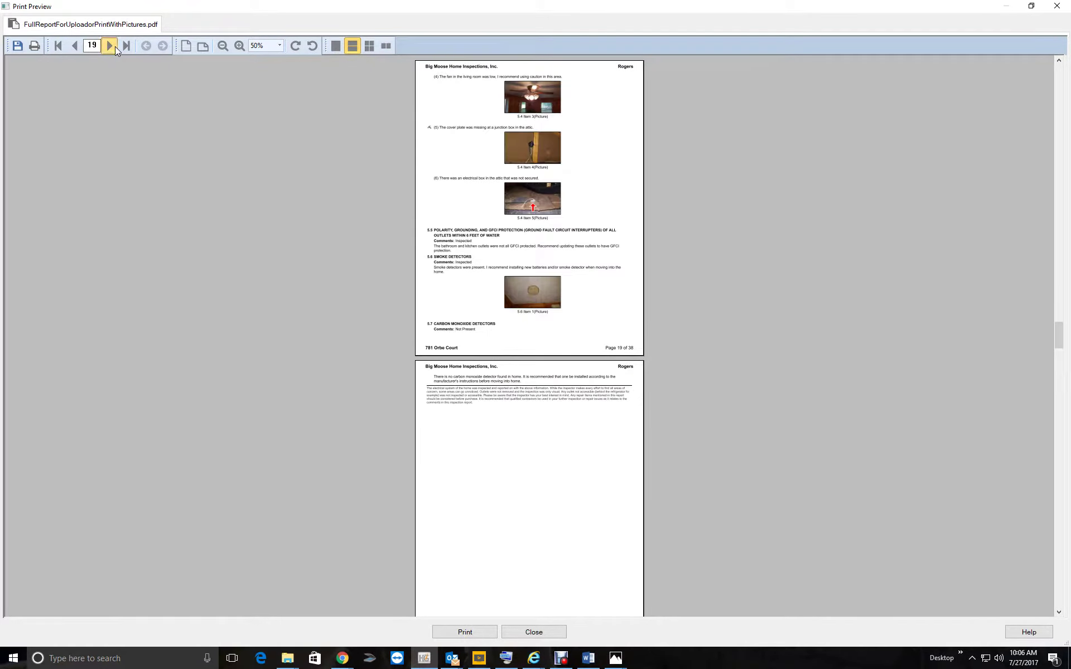
left_click(115, 46)
left_click(114, 45)
left_click(115, 46)
left_click(115, 46)
left_click(115, 46)
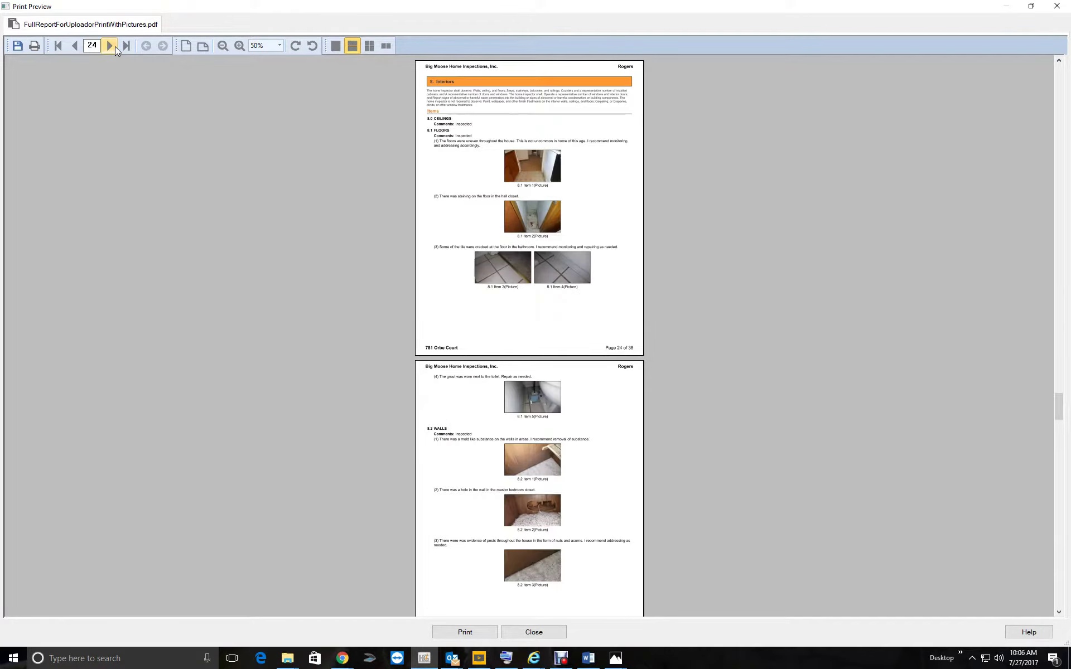
left_click(115, 46)
left_click(115, 46)
left_click(115, 45)
left_click(115, 46)
left_click(115, 46)
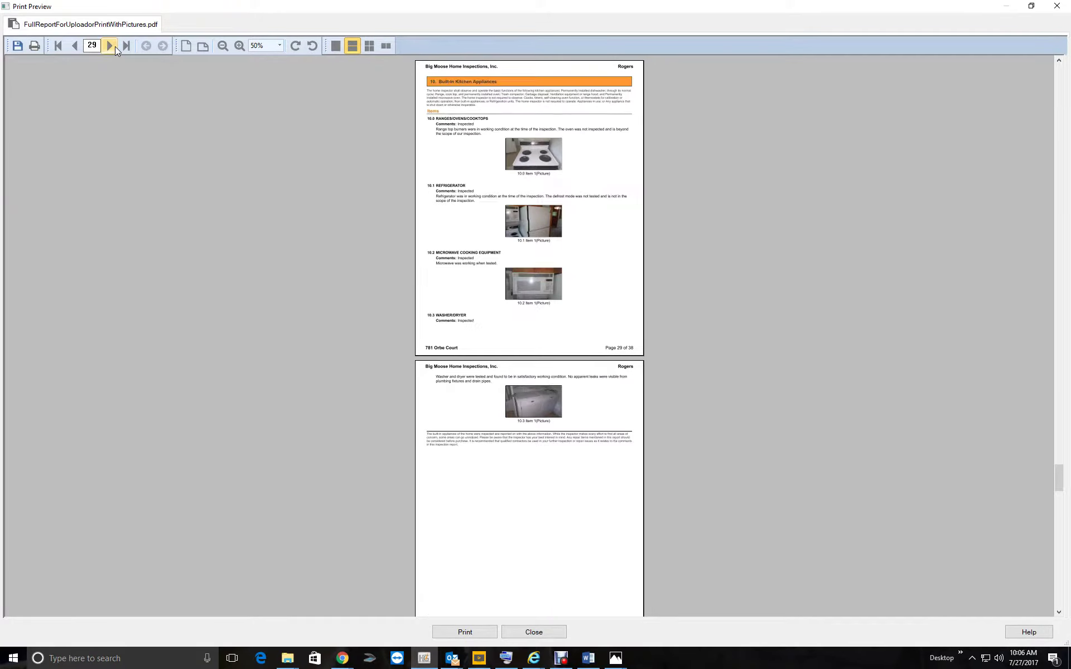
left_click(114, 45)
left_click(115, 46)
left_click(115, 45)
left_click(115, 46)
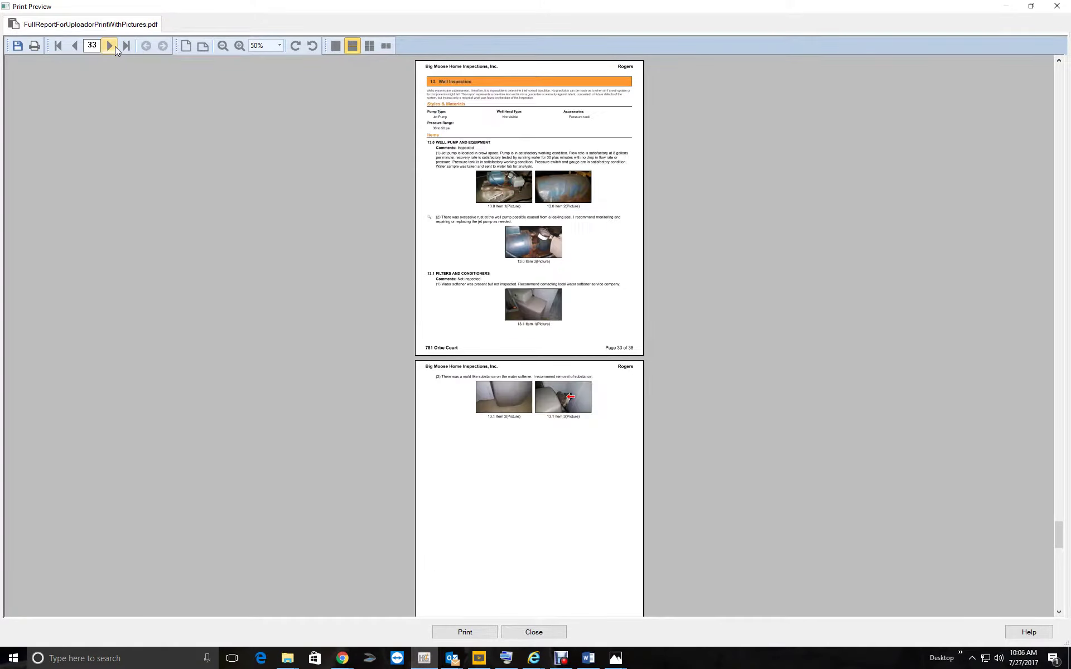
left_click(115, 46)
left_click(115, 46)
left_click(115, 46)
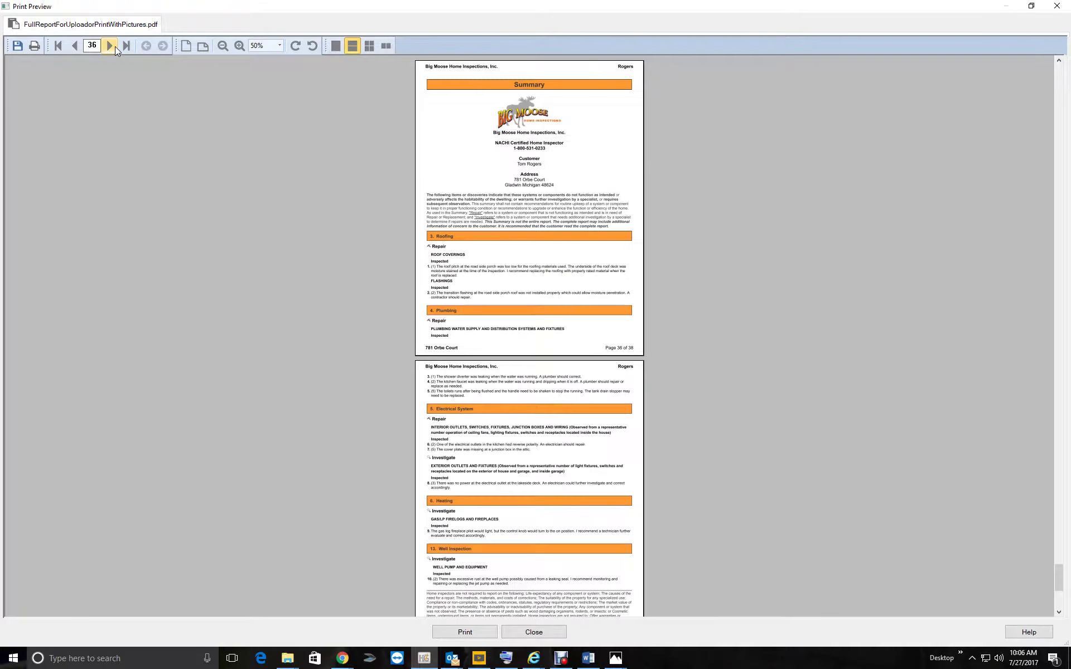
Examine the Summary pages of the previewed report at 75% zoom, from Roofing through Well Inspection, and close the preview.
left_click(115, 45)
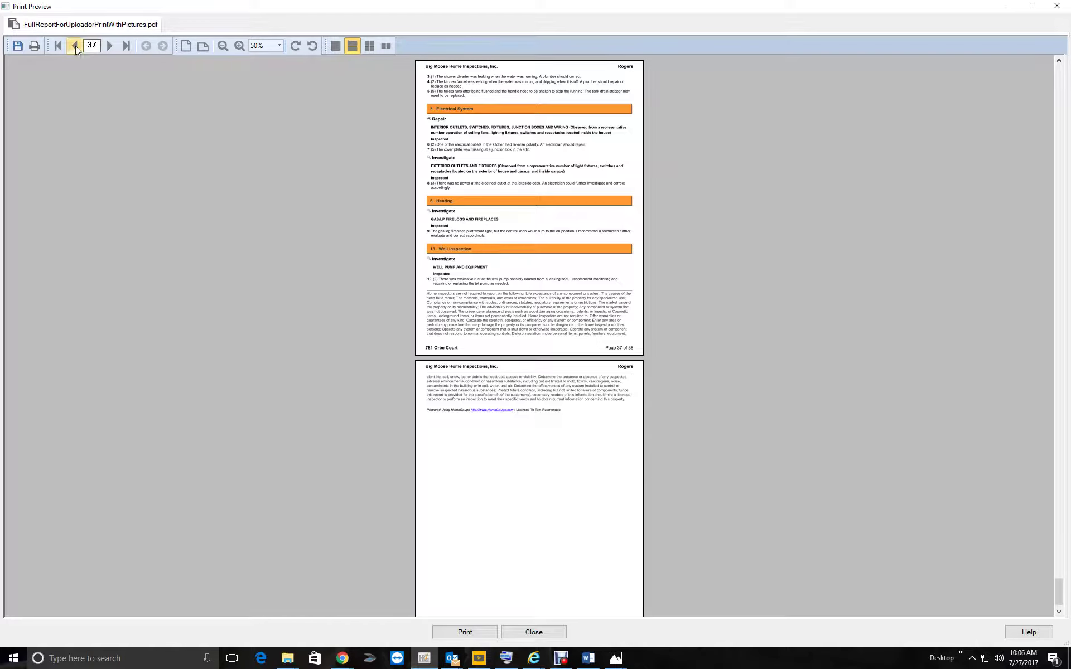
left_click(281, 45)
left_click(256, 65)
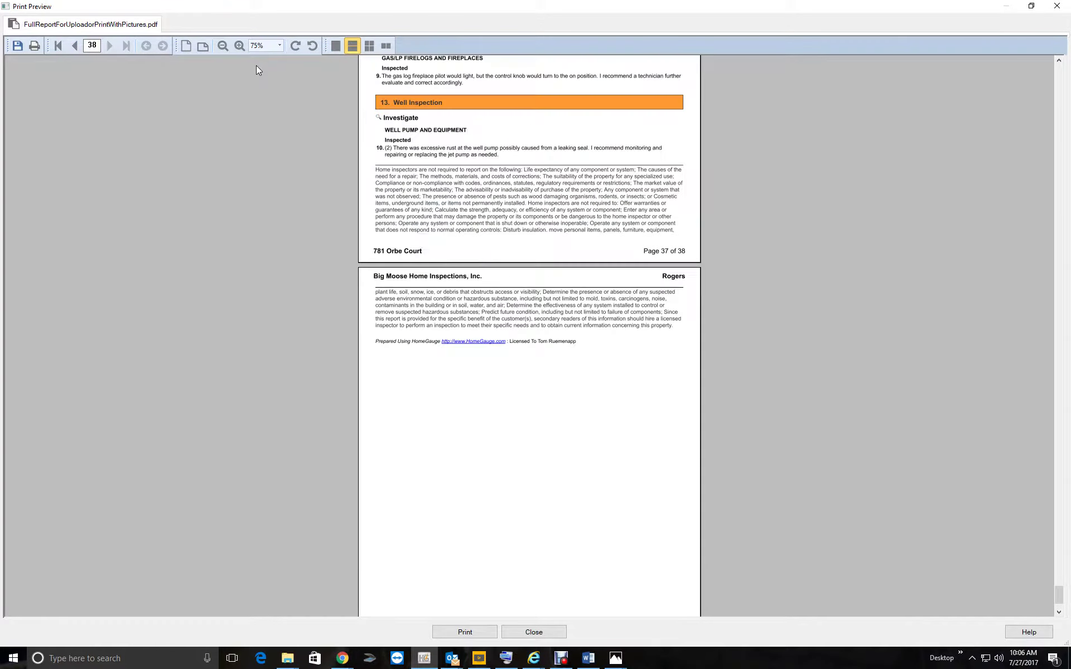
scroll(423, 244, "down", 1)
scroll(423, 244, "up", 6)
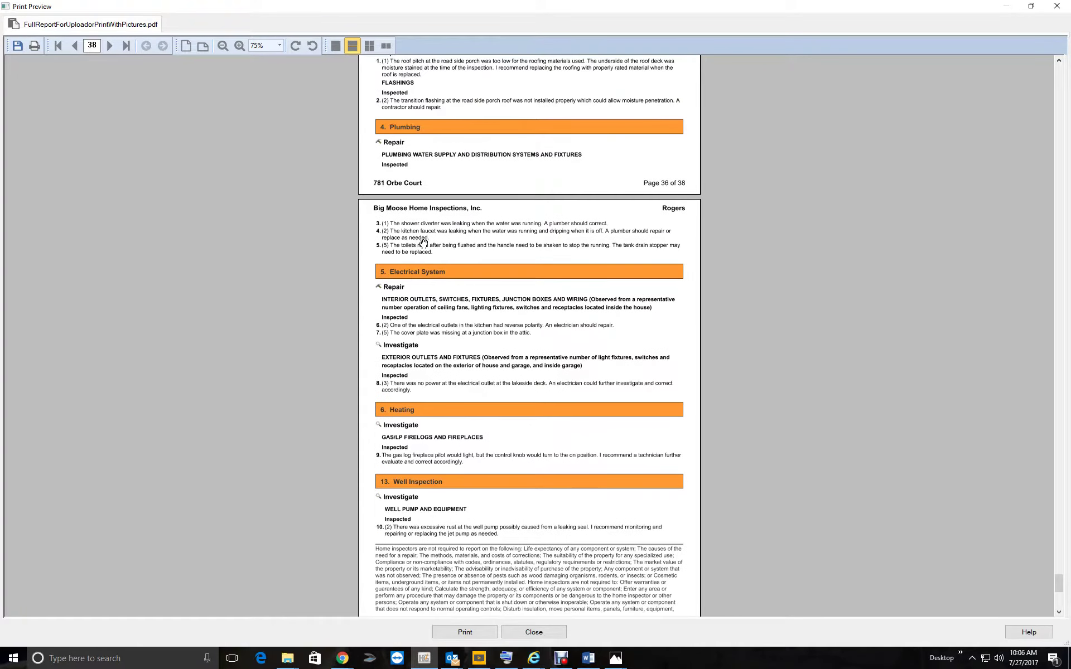
scroll(424, 244, "up", 2)
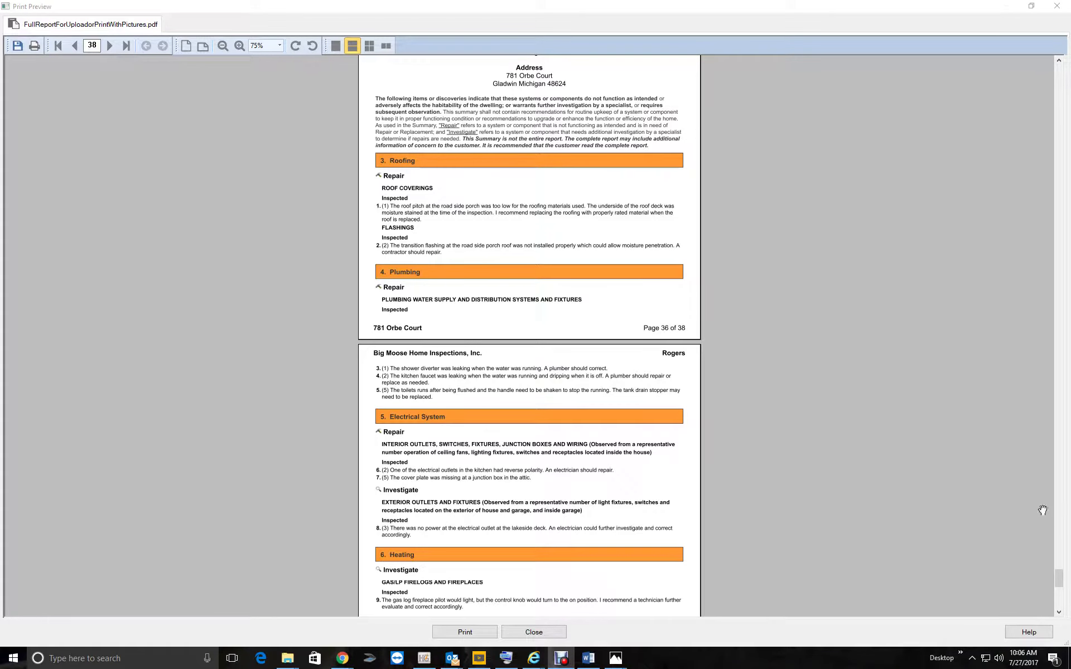
scroll(461, 427, "down", 5)
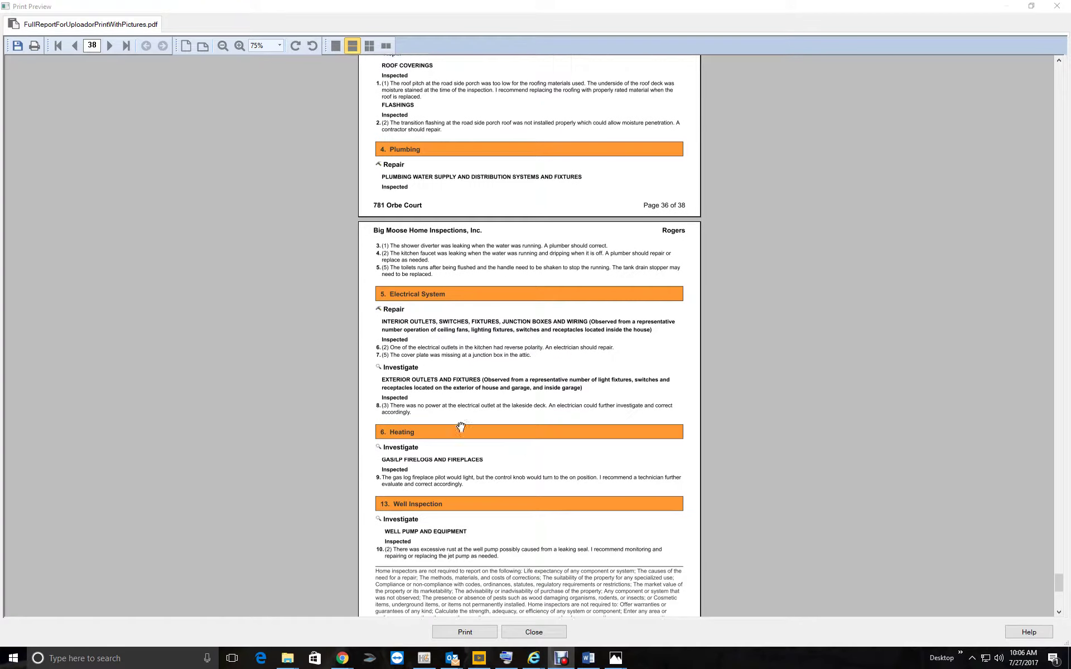
scroll(461, 427, "down", 1)
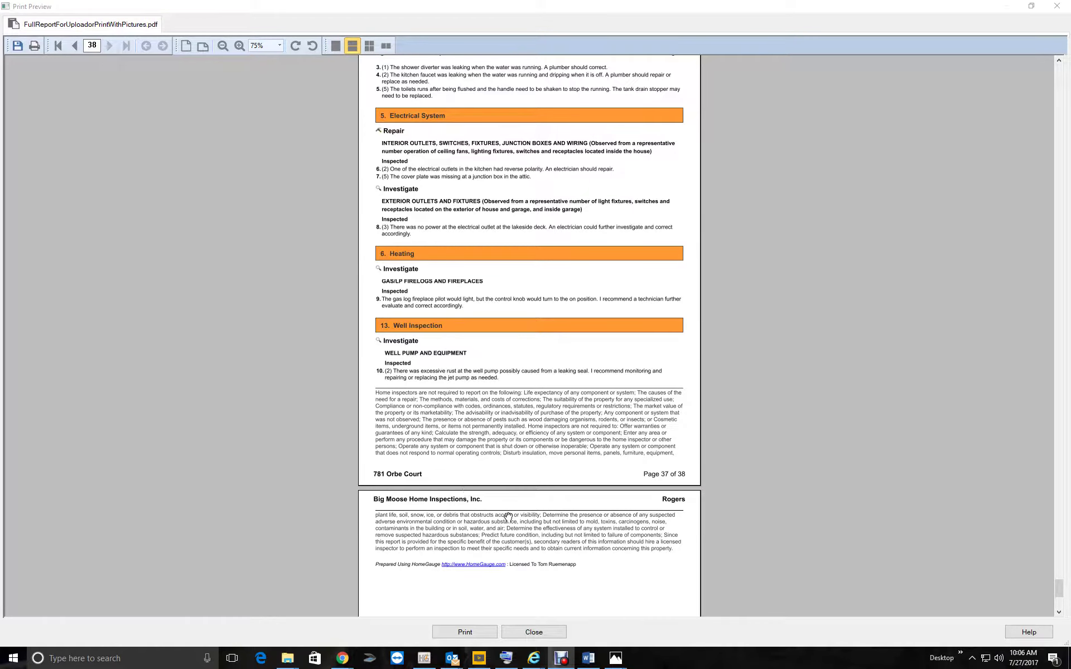
left_click(549, 633)
Check which components are included in the Full Report For Upload or Print With Pictures document settings, leaving them unchanged.
left_click(67, 111)
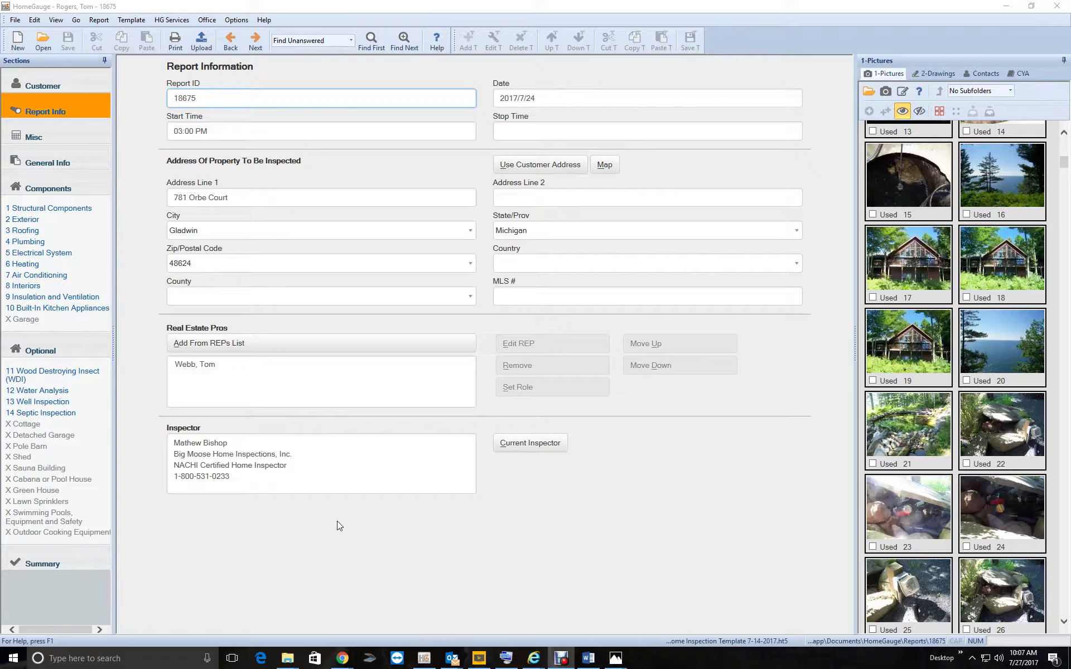
left_click(179, 43)
left_click(452, 300)
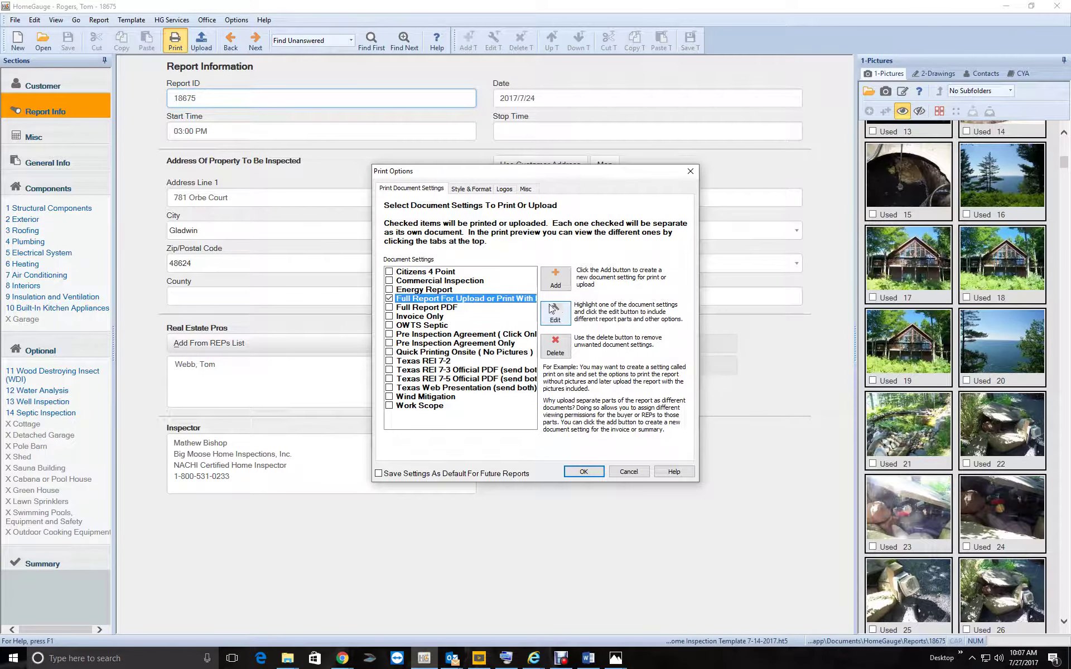
left_click(554, 311)
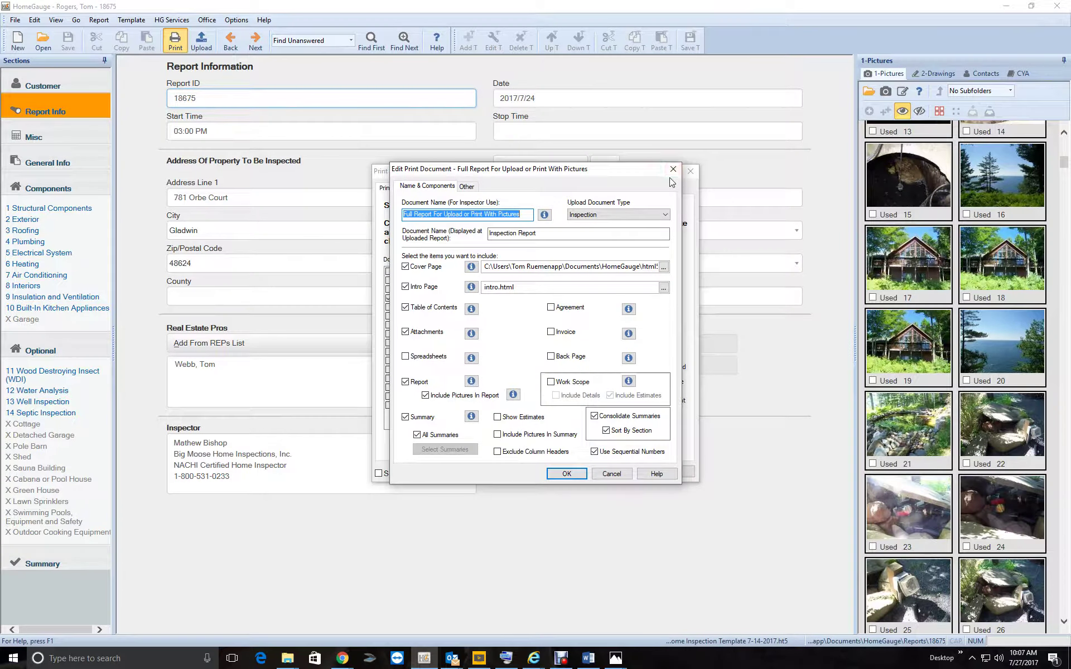
left_click(673, 169)
left_click(690, 171)
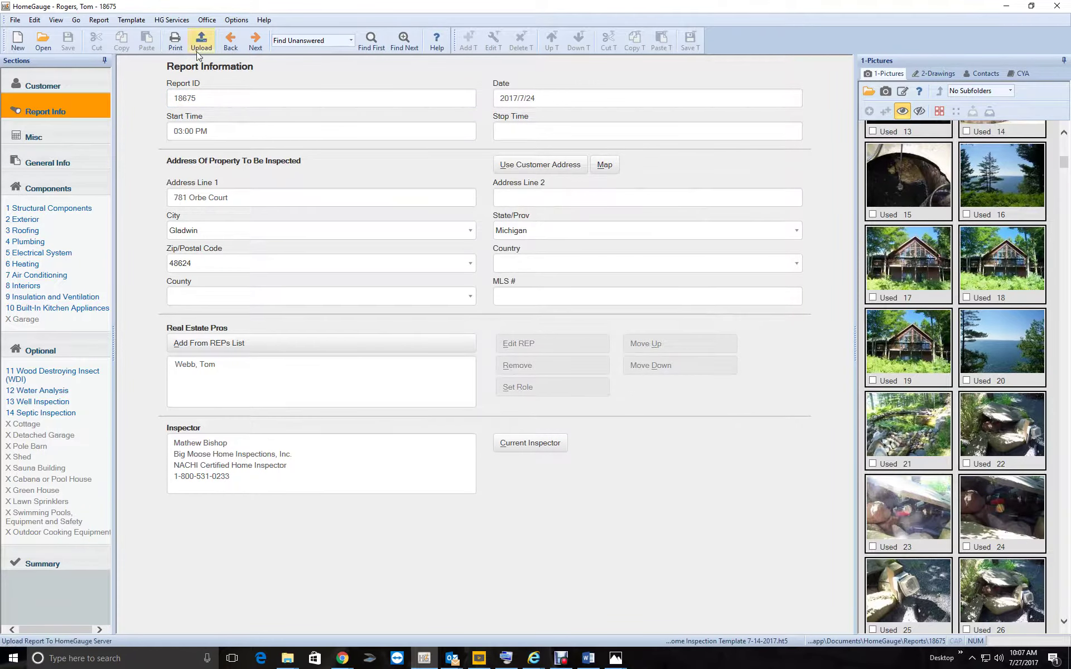
Check the print order and Adobe Acrobat (PDF) output type of Full Report For Upload or Print With Pictures and generate its print preview.
left_click(175, 41)
left_click(438, 293)
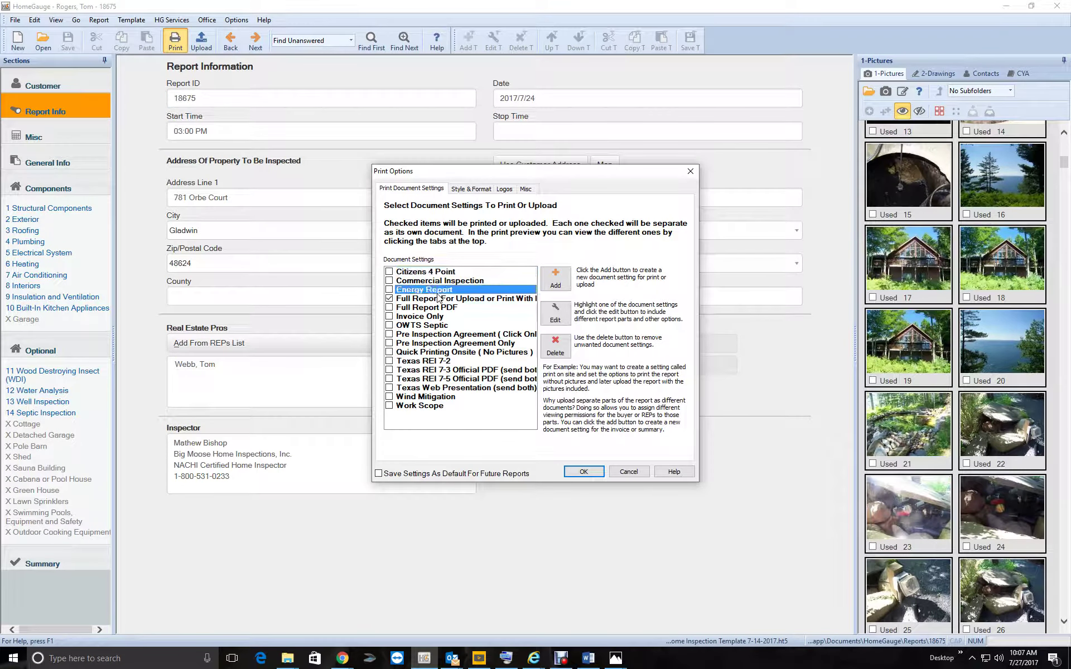
left_click(438, 299)
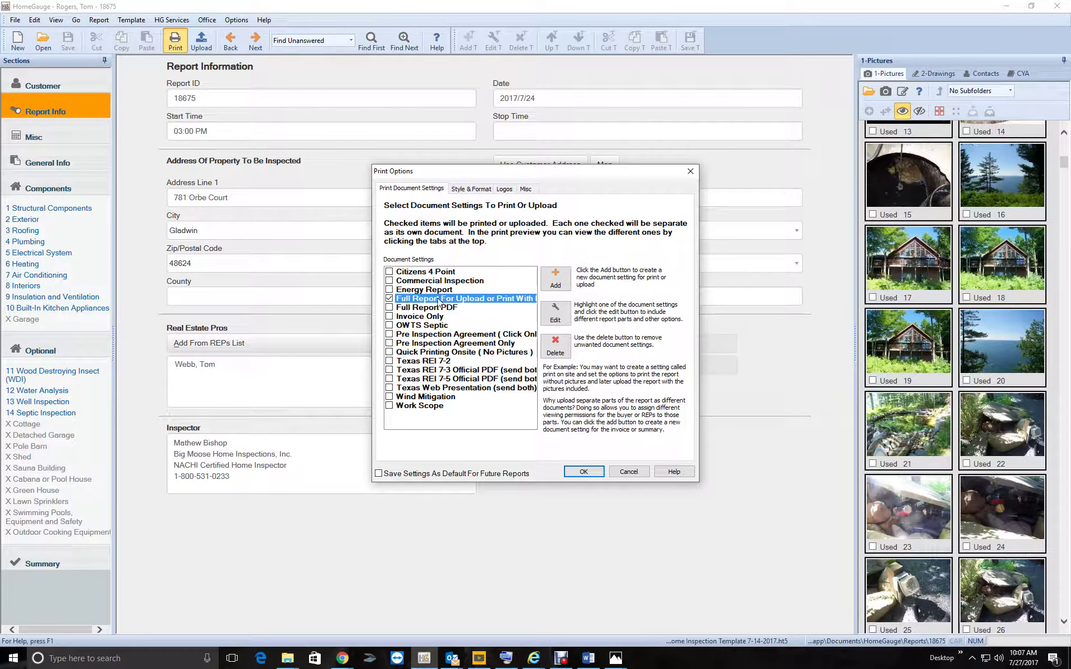
left_click(555, 313)
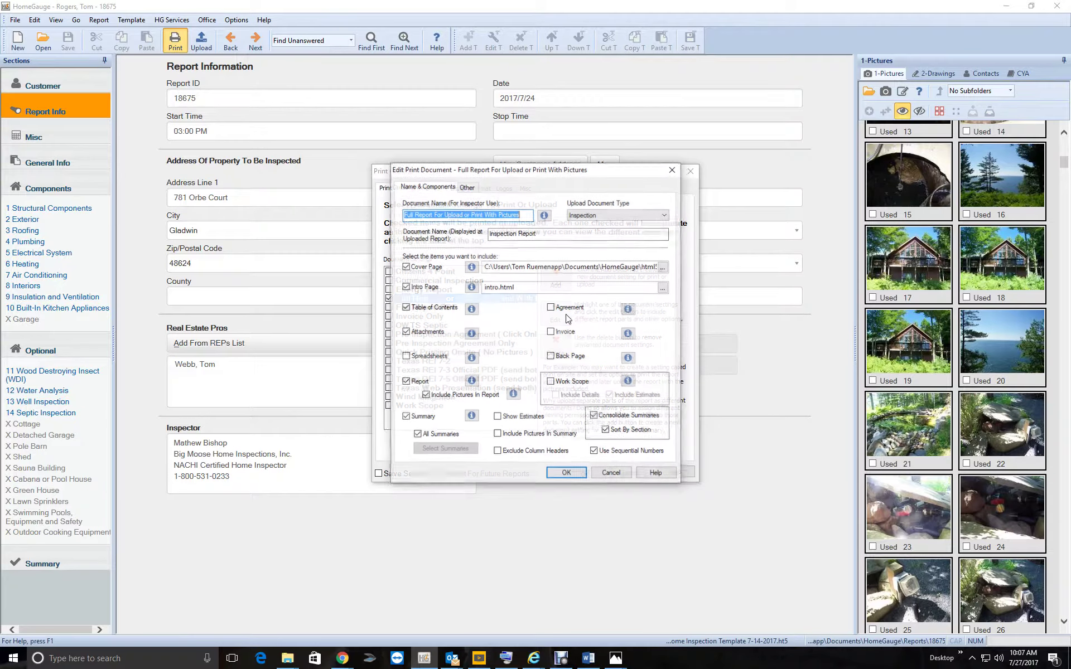
left_click(468, 186)
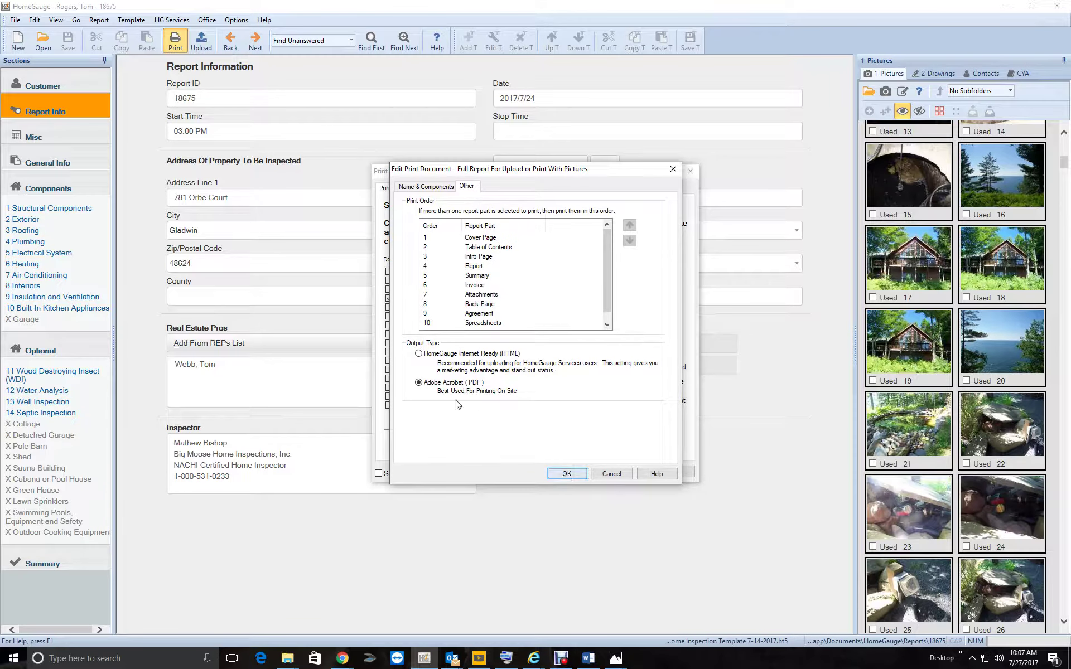
left_click(569, 473)
left_click(574, 472)
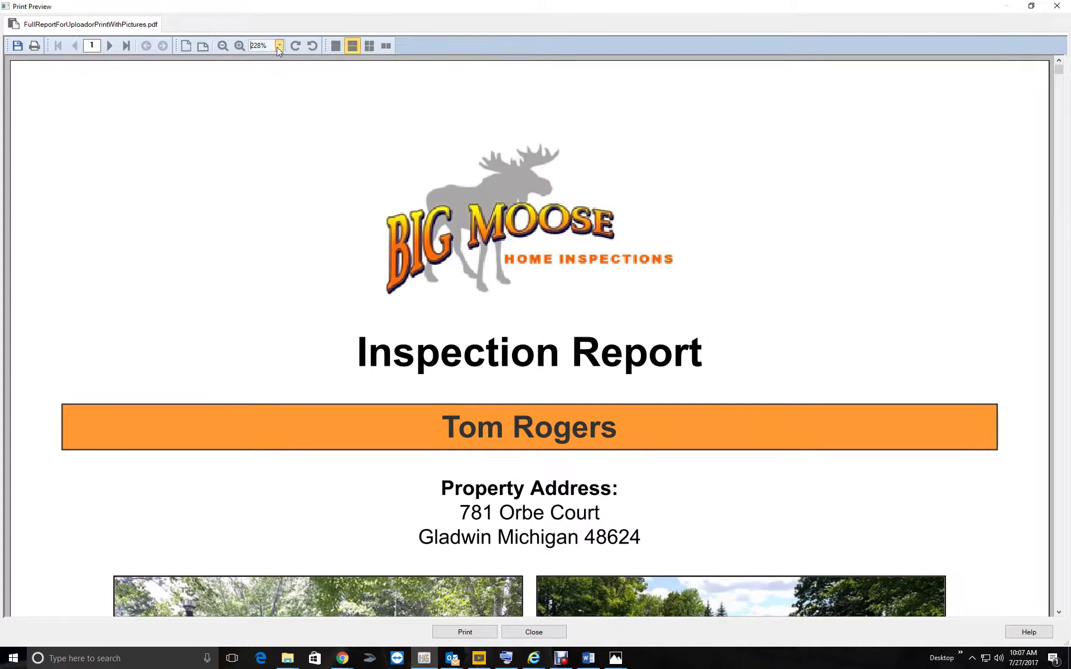
Examine every page of the previewed report at 50% zoom, from the cover page to the end of the Summary, and close the preview.
left_click(278, 45)
left_click(258, 82)
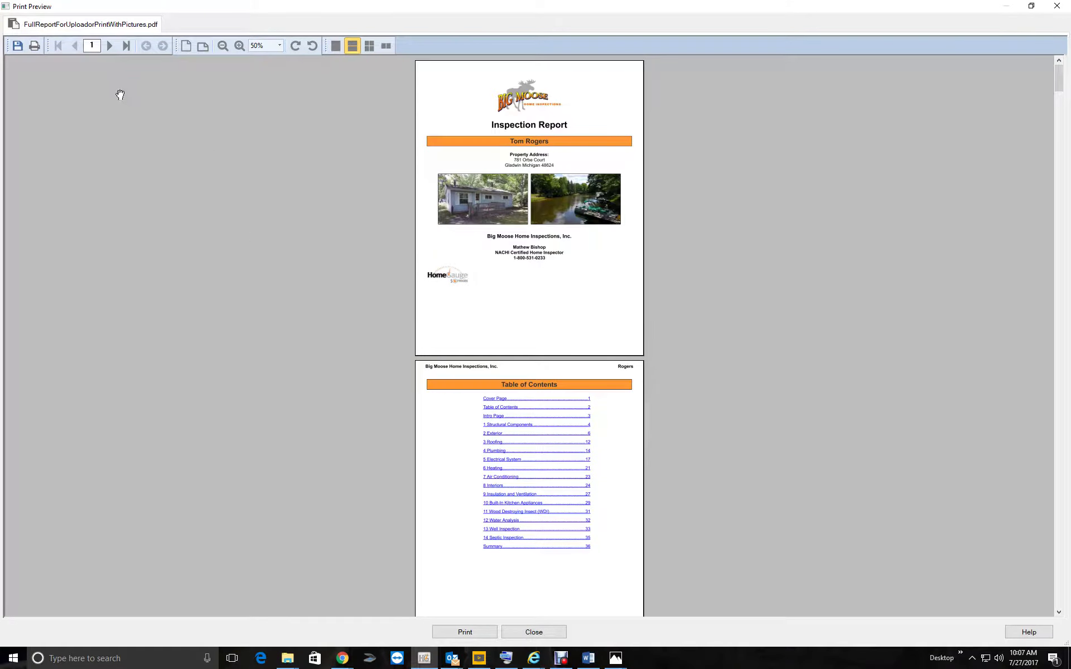
left_click(112, 46)
left_click(113, 46)
left_click(113, 46)
left_click(113, 46)
left_click(113, 46)
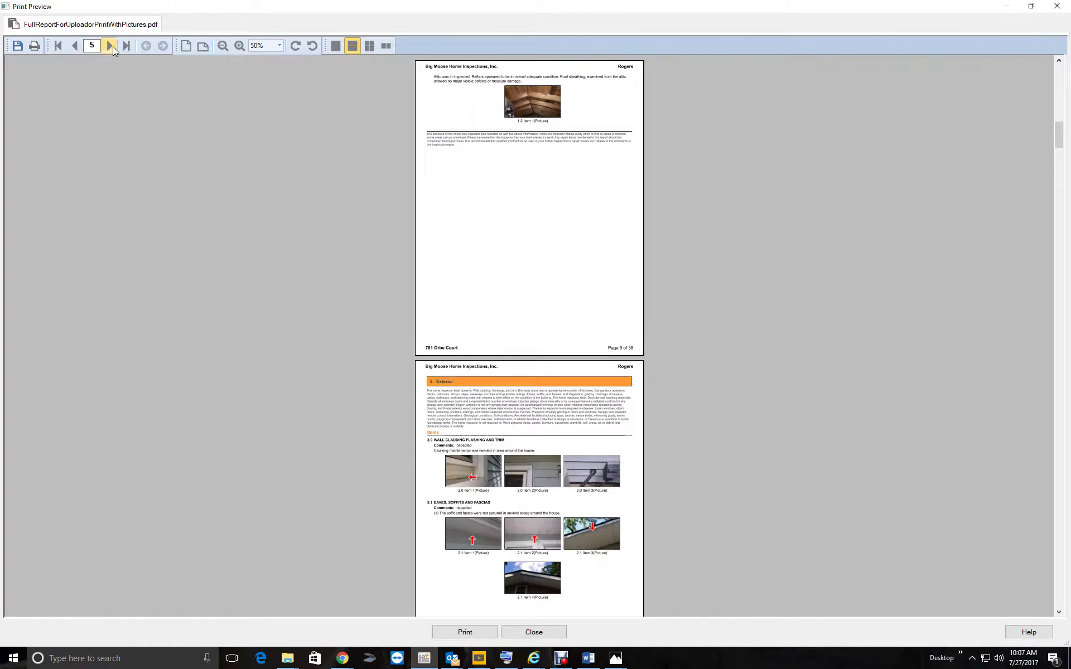
left_click(113, 46)
left_click(112, 46)
left_click(112, 45)
left_click(112, 45)
left_click(113, 46)
left_click(113, 46)
left_click(113, 46)
left_click(113, 45)
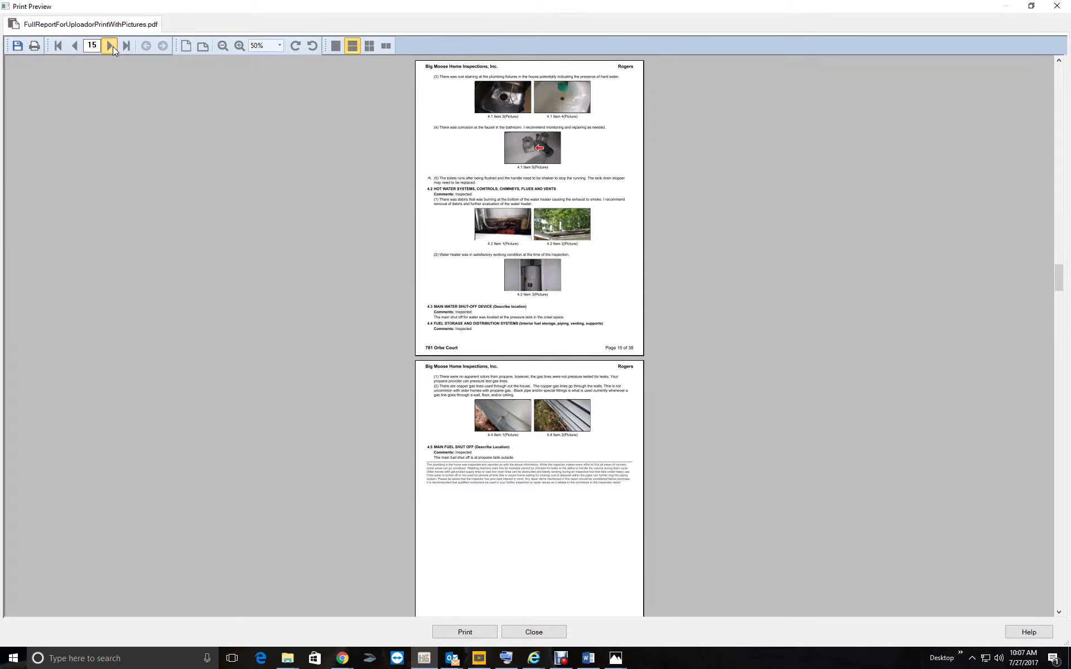
left_click(113, 46)
left_click(113, 45)
left_click(112, 46)
left_click(113, 46)
left_click(112, 45)
left_click(113, 46)
left_click(113, 46)
left_click(112, 46)
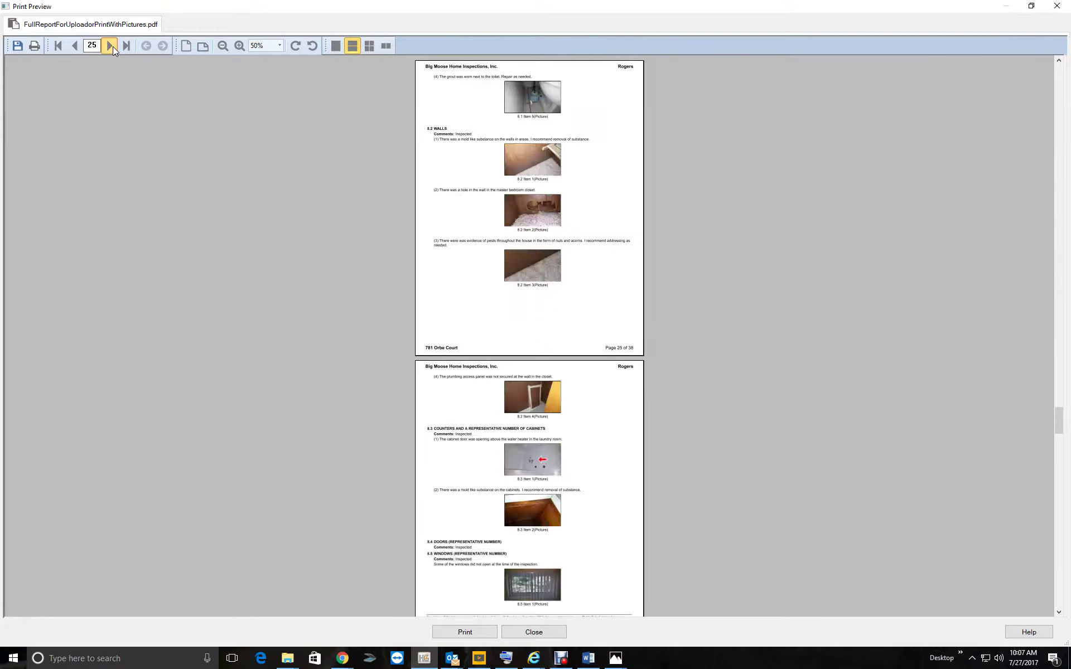
left_click(113, 46)
left_click(113, 46)
left_click(113, 46)
left_click(113, 46)
left_click(112, 46)
left_click(113, 46)
left_click(113, 46)
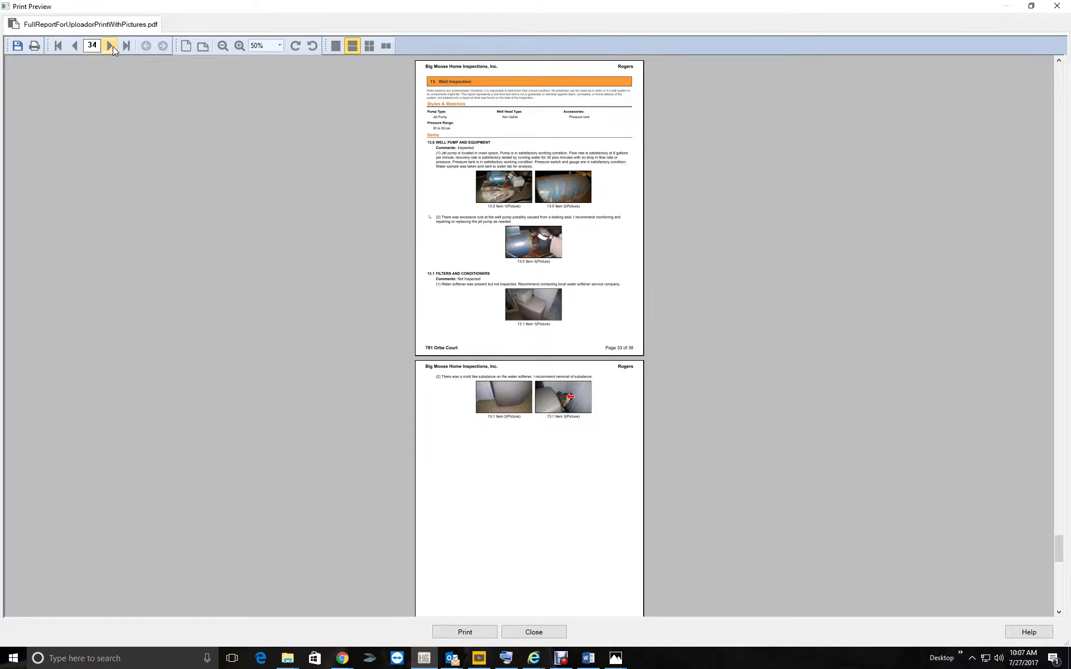
left_click(112, 46)
left_click(113, 46)
left_click(113, 46)
left_click(112, 46)
left_click(113, 46)
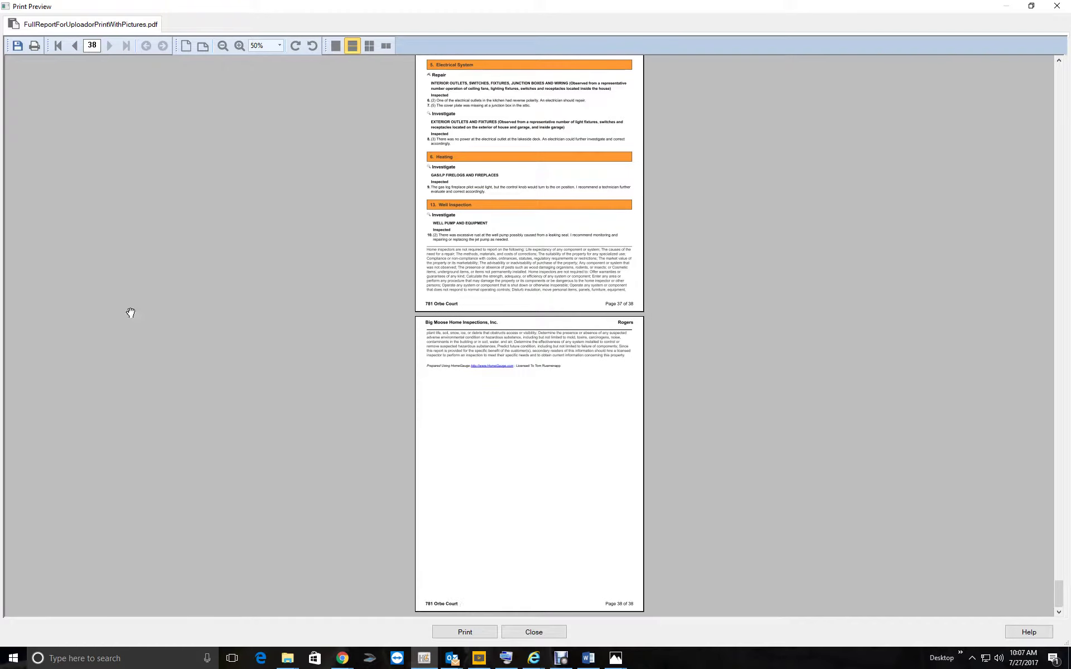
left_click(534, 633)
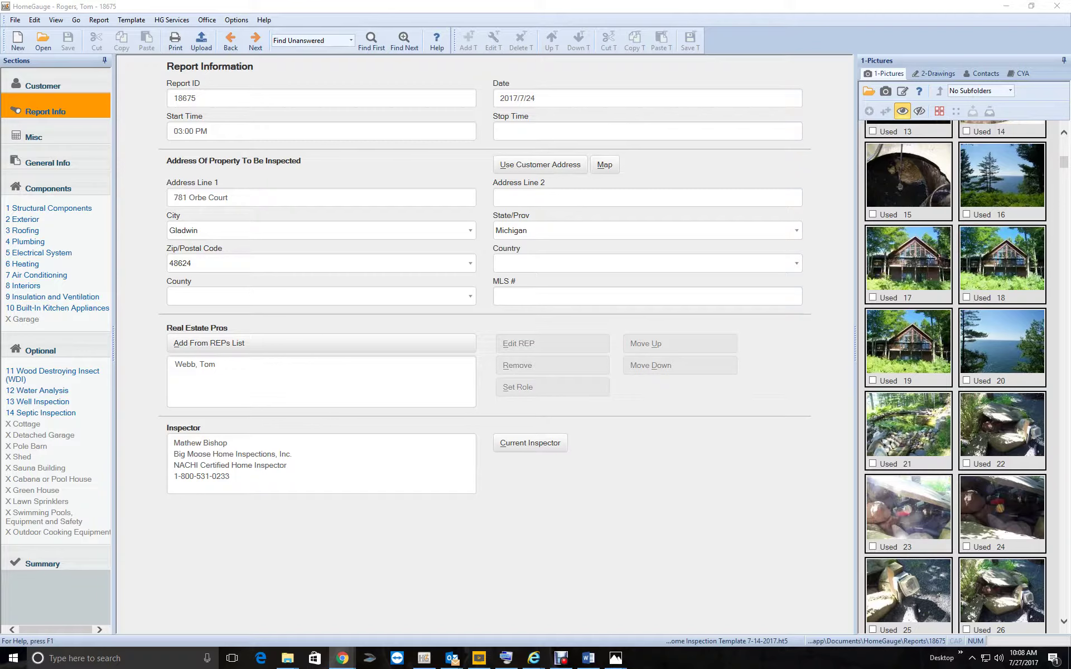
Switch to the ISN inspections list in Chrome, separate its browser tab, and open the completion page for the filtered inspection.
key("alt+Tab")
left_click_drag(662, 9, 168, 7)
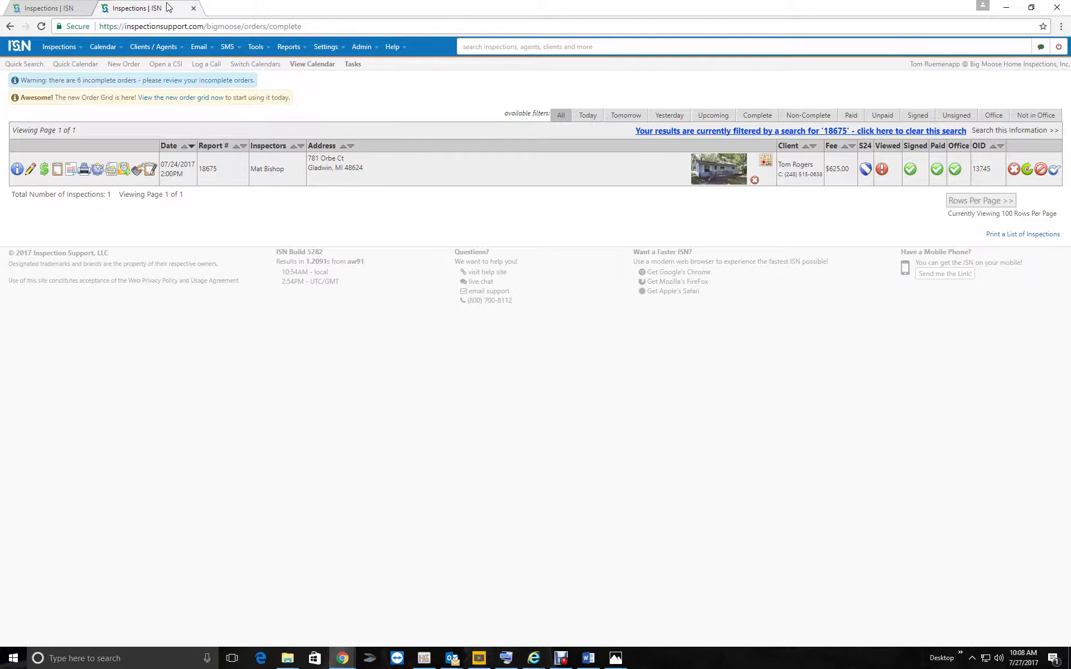
left_click_drag(167, 8, 424, 86)
left_click(852, 76)
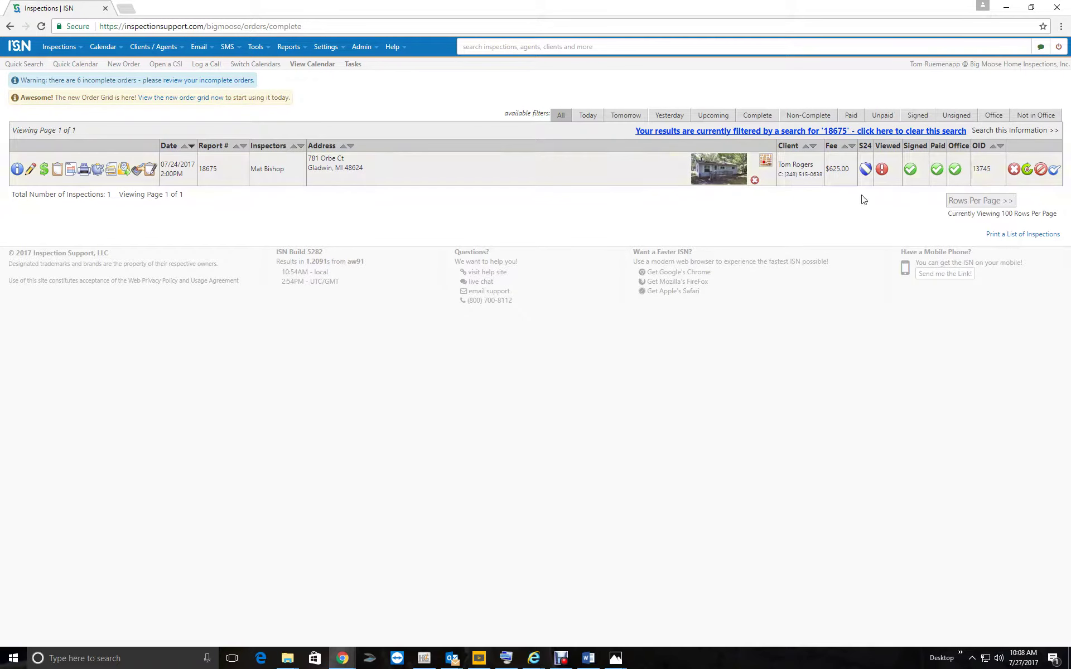
left_click(1053, 173)
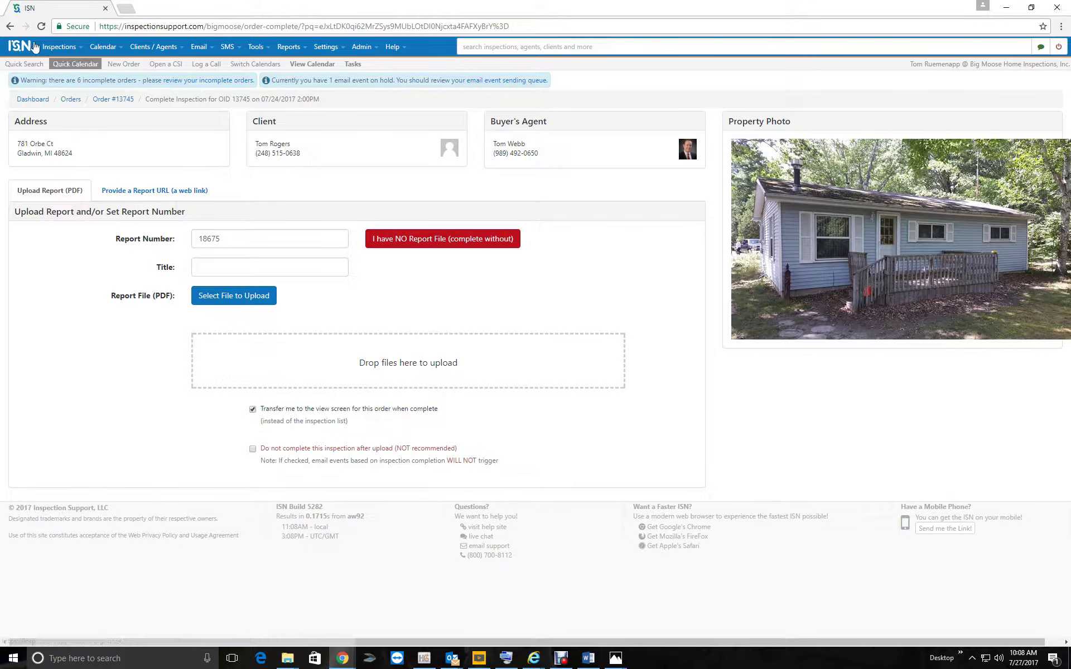
Upload the FullReportForUploadorPrintWithPictures PDF from this report's folder under Documents > HomeGauge > Reports to complete the inspection.
left_click(251, 301)
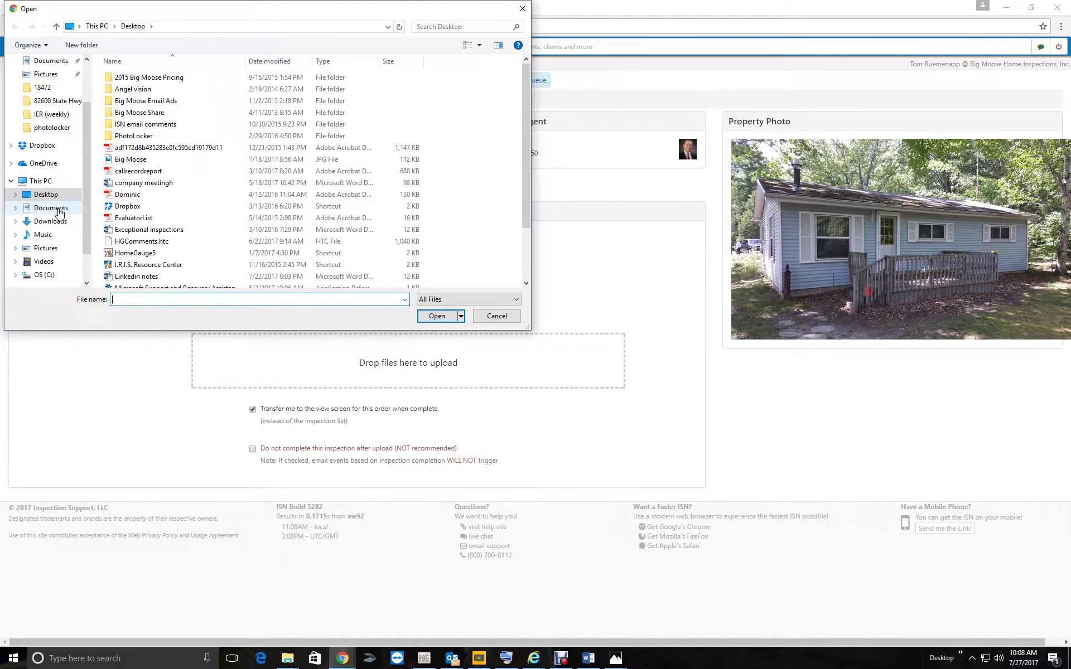
left_click(51, 208)
scroll(210, 226, "down", 3)
double_click(210, 229)
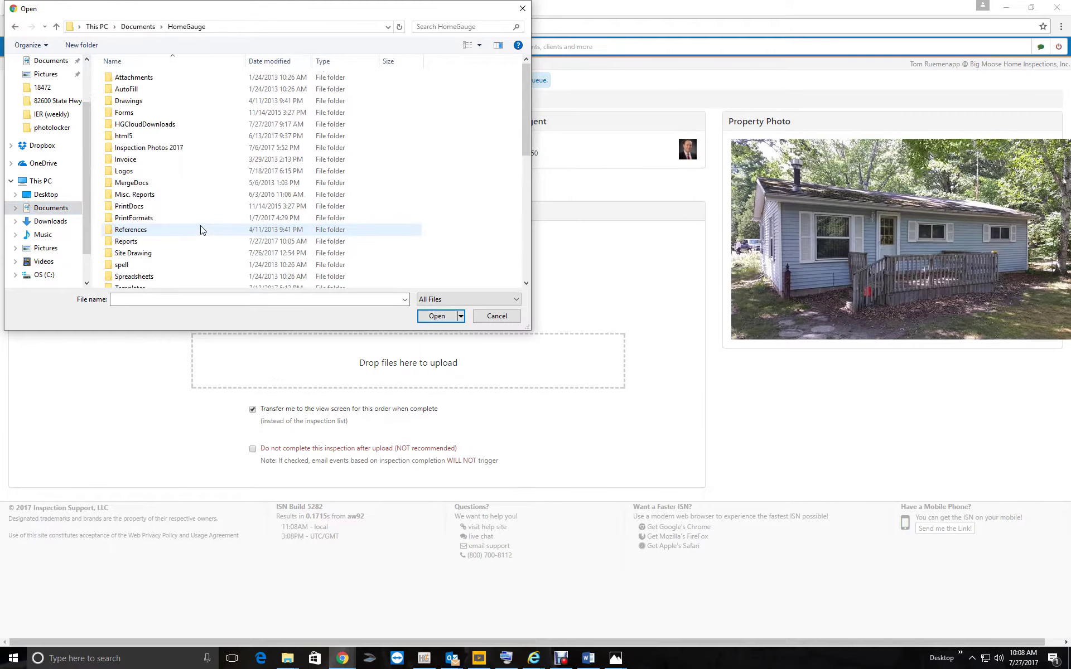
double_click(160, 242)
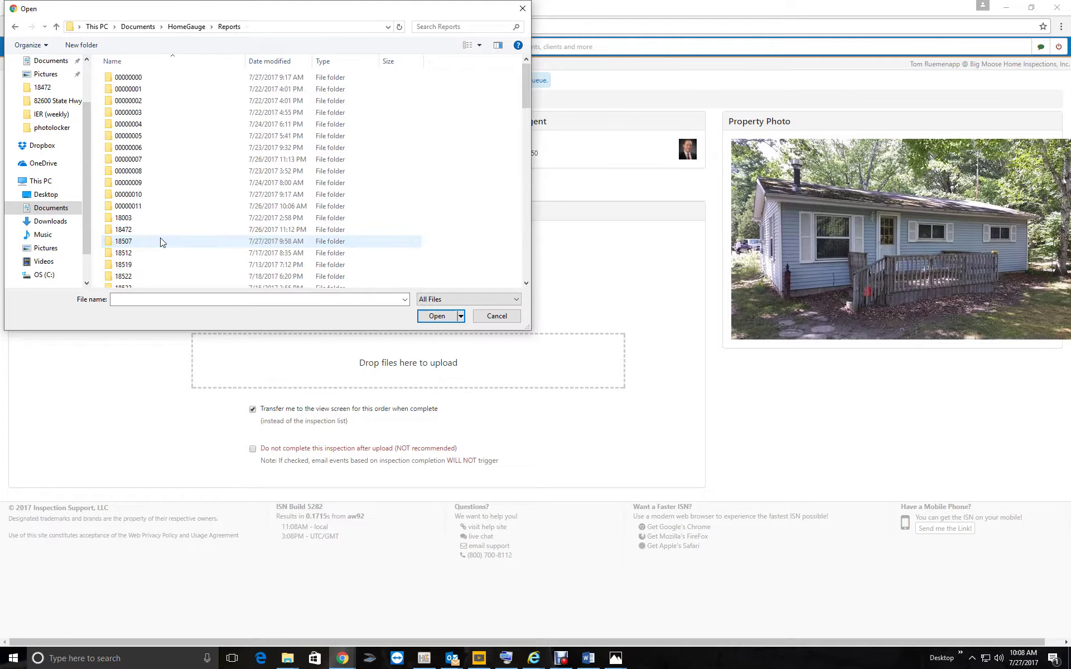
left_click_drag(241, 15, 327, 81)
scroll(377, 278, "down", 10)
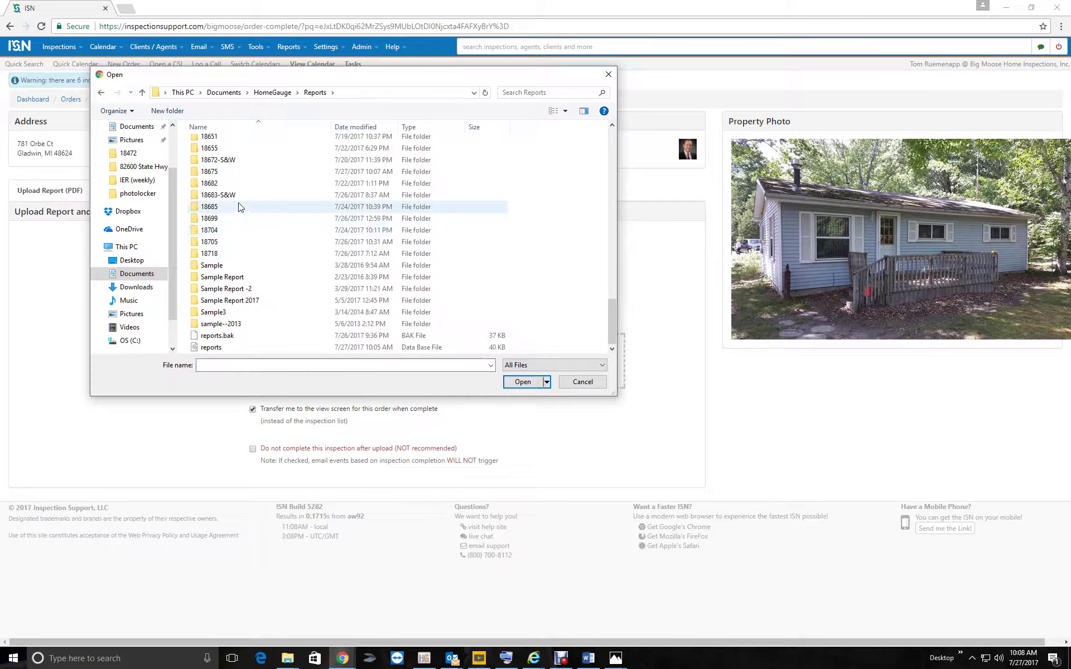
double_click(245, 172)
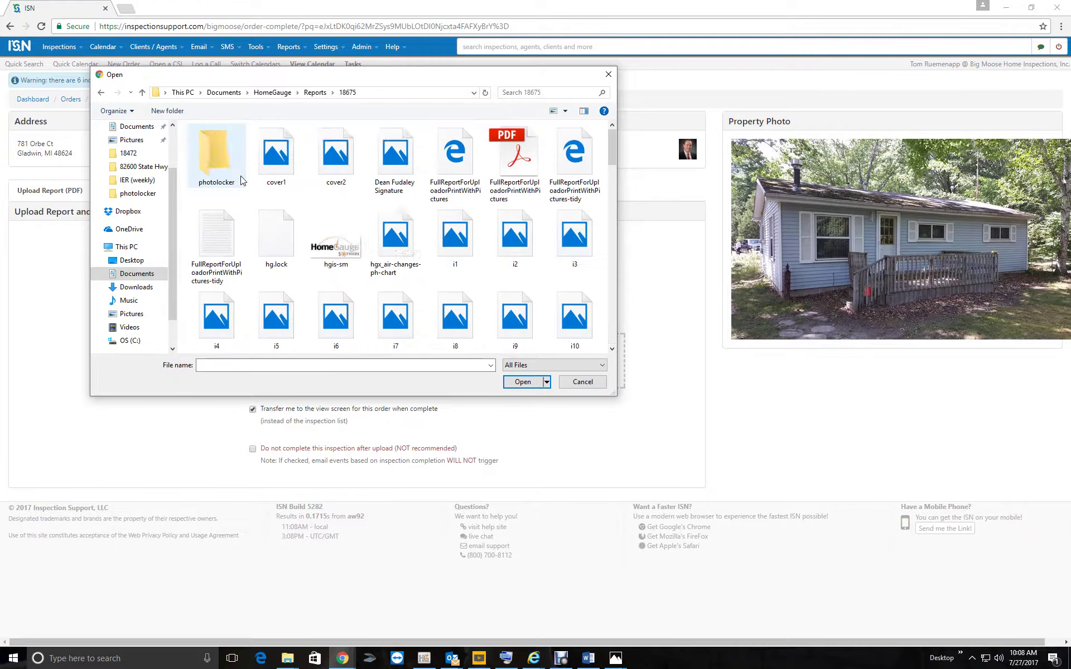
left_click(508, 175)
left_click(533, 382)
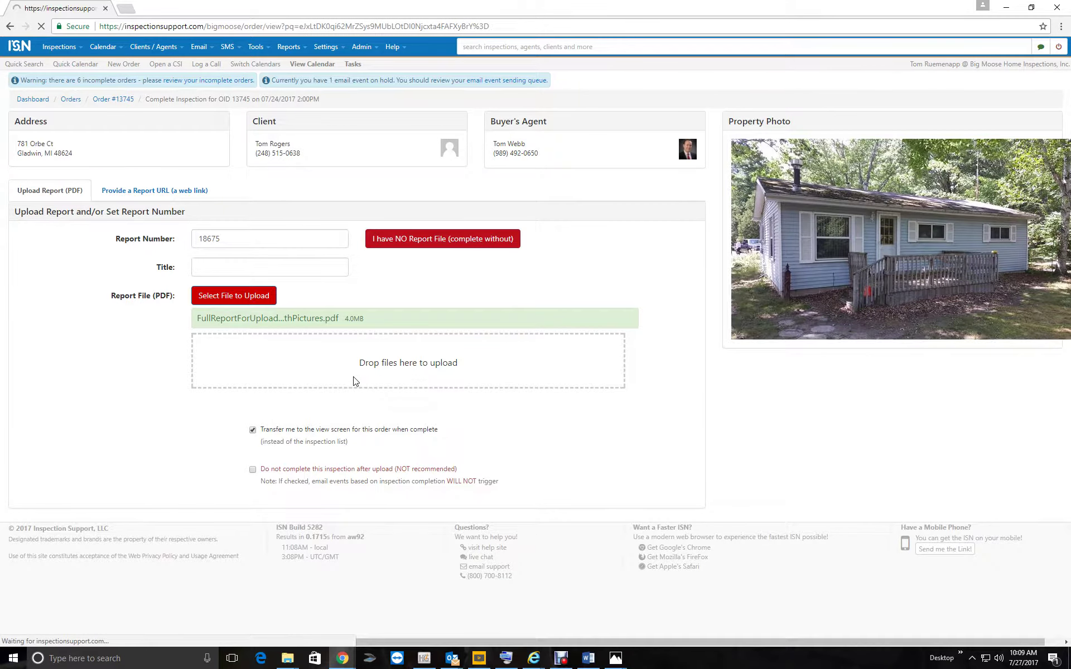
Check the uploaded PDF under Inspection Reports on the order page, and open the report email form from the inspections list.
scroll(246, 349, "down", 15)
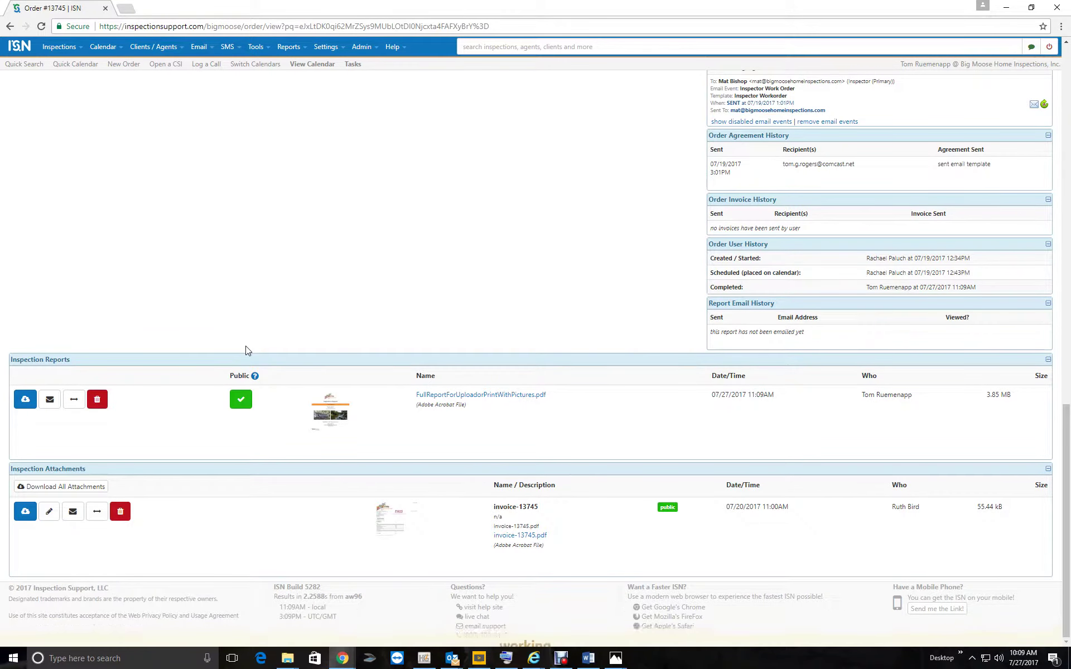
scroll(246, 350, "up", 15)
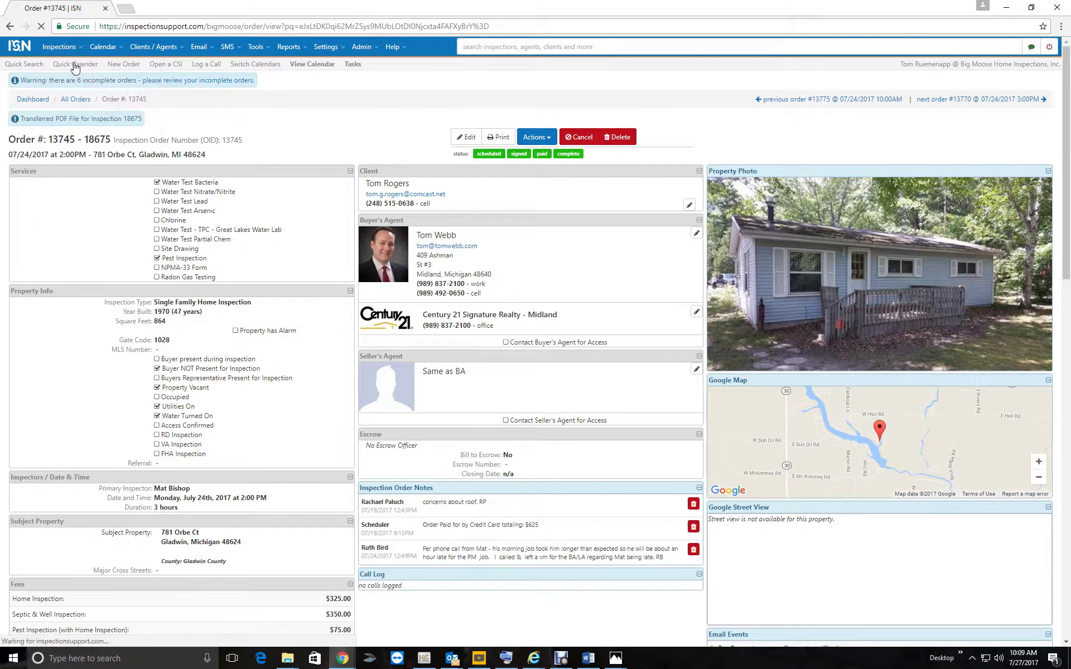
left_click(75, 65)
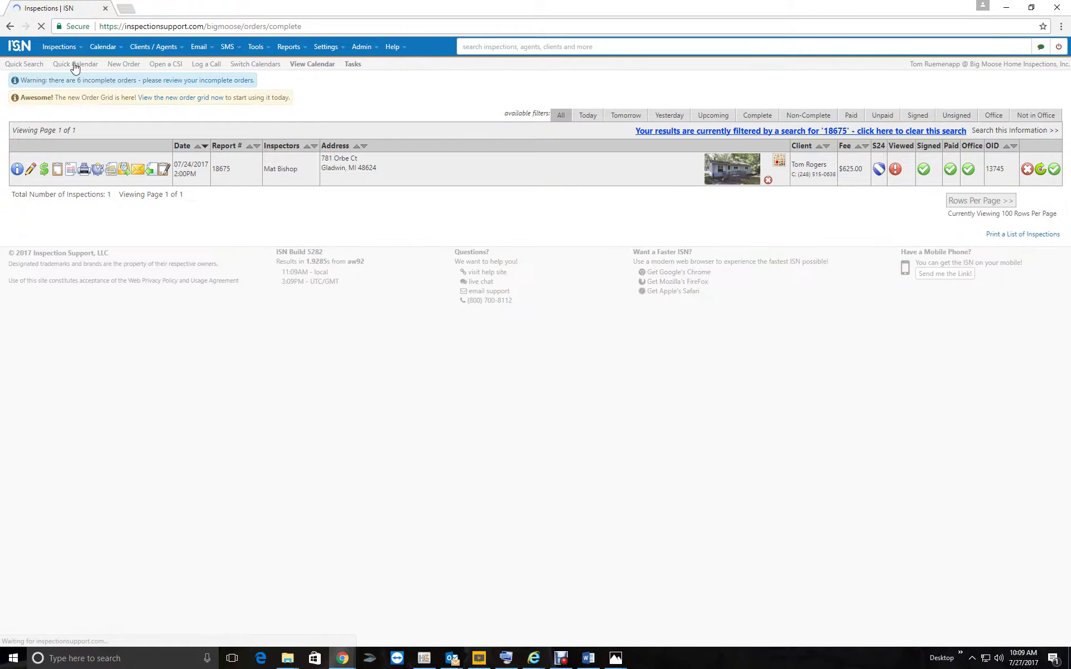
left_click(139, 170)
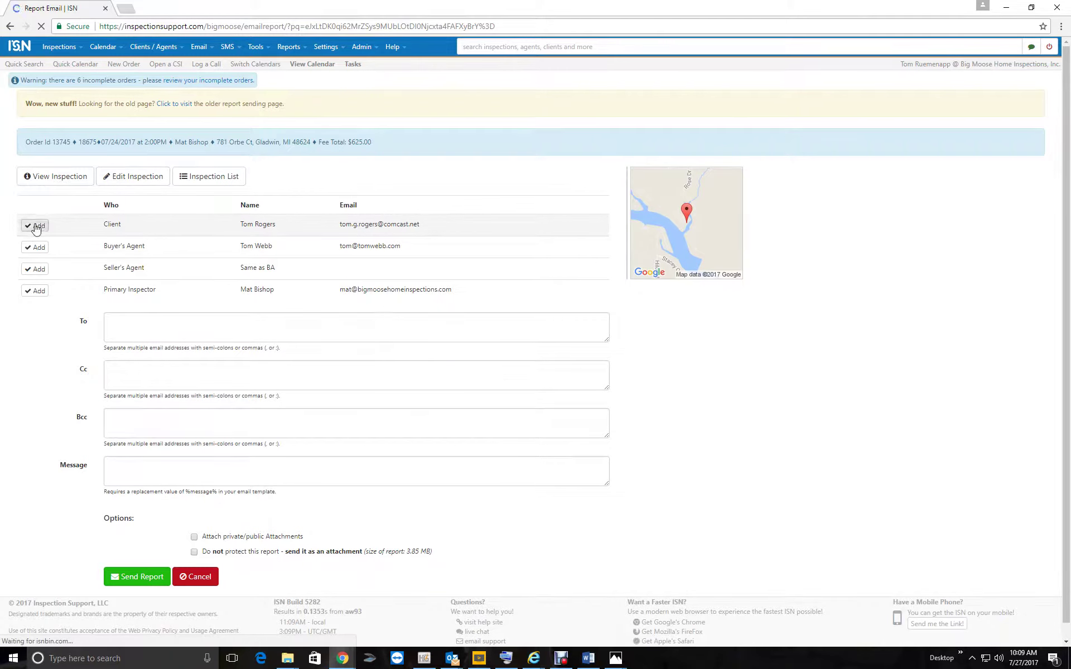
Send the report email to the client and the buyer's agent without including any private or public attachments.
left_click(35, 225)
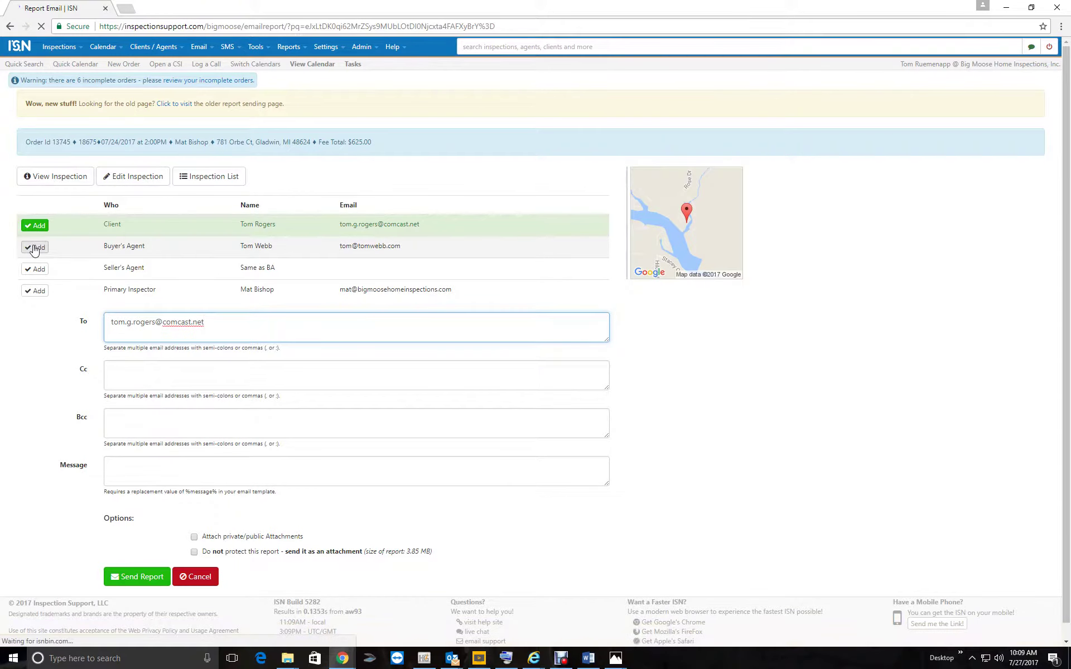
left_click(34, 248)
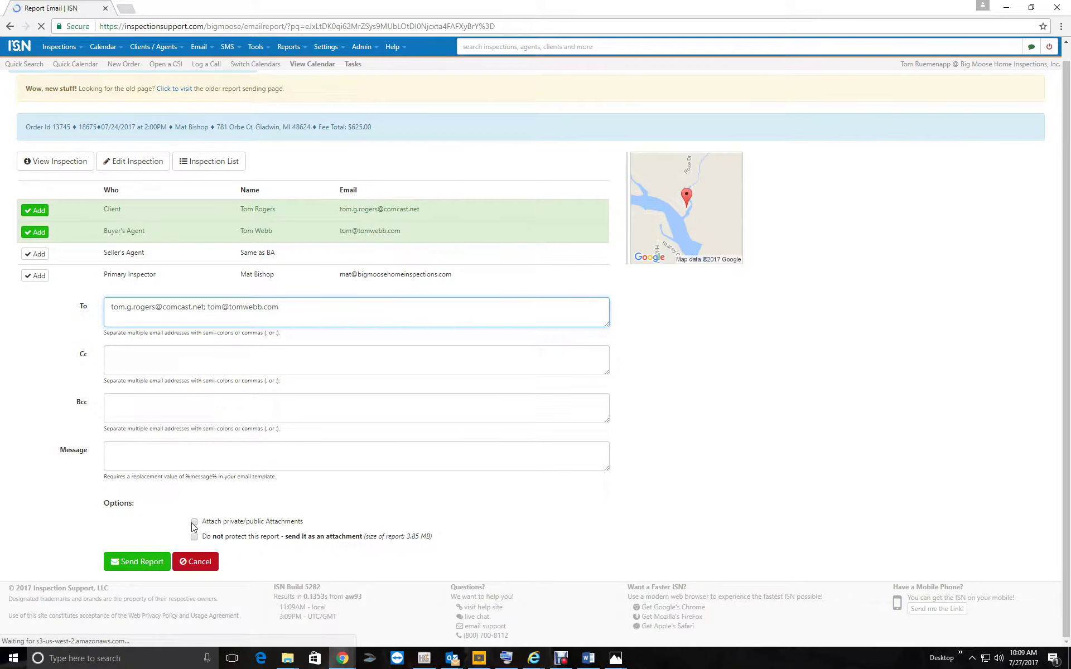
left_click(194, 523)
scroll(289, 503, "down", 3)
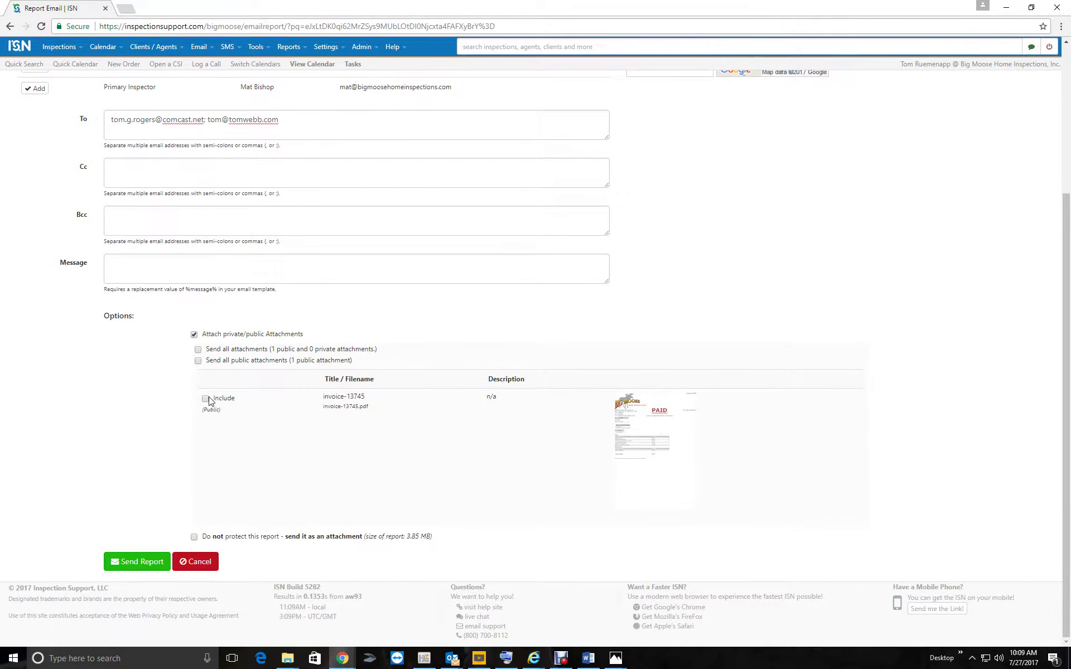
left_click(194, 335)
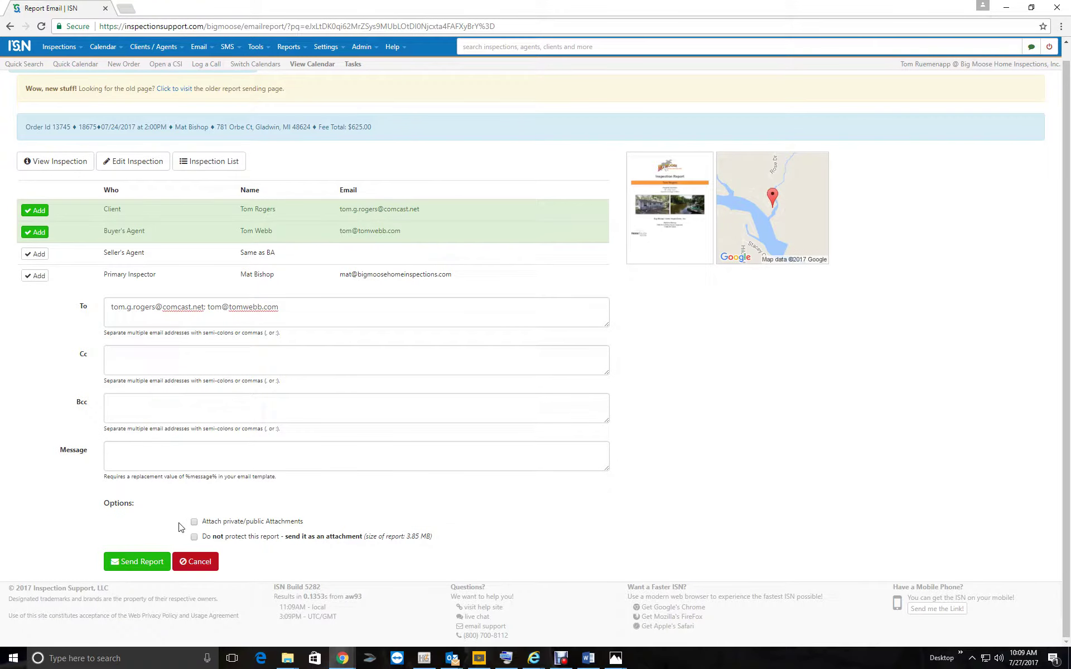
left_click(133, 564)
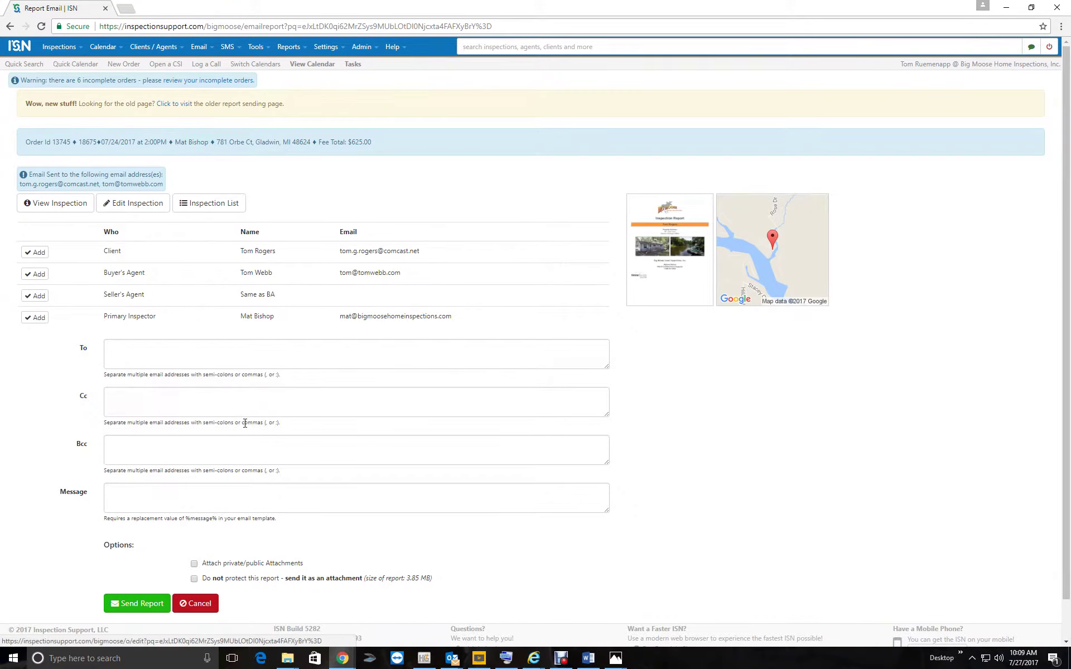
Switch to the report in HomeGauge and accept the stored inspector HG username and password.
left_click(424, 658)
left_click(172, 20)
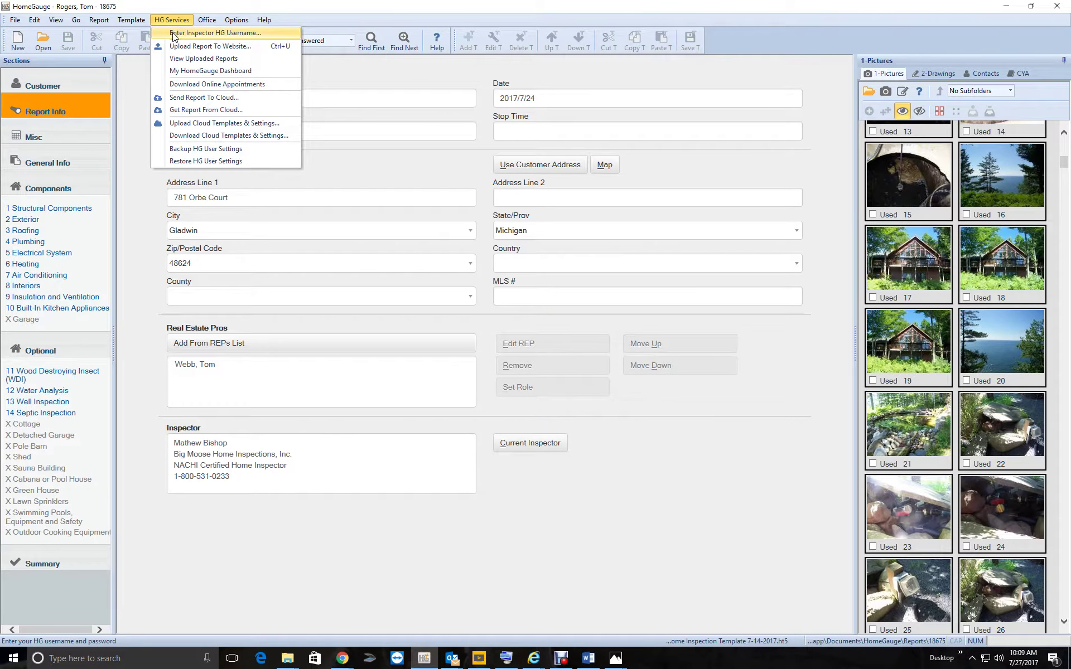
left_click(174, 33)
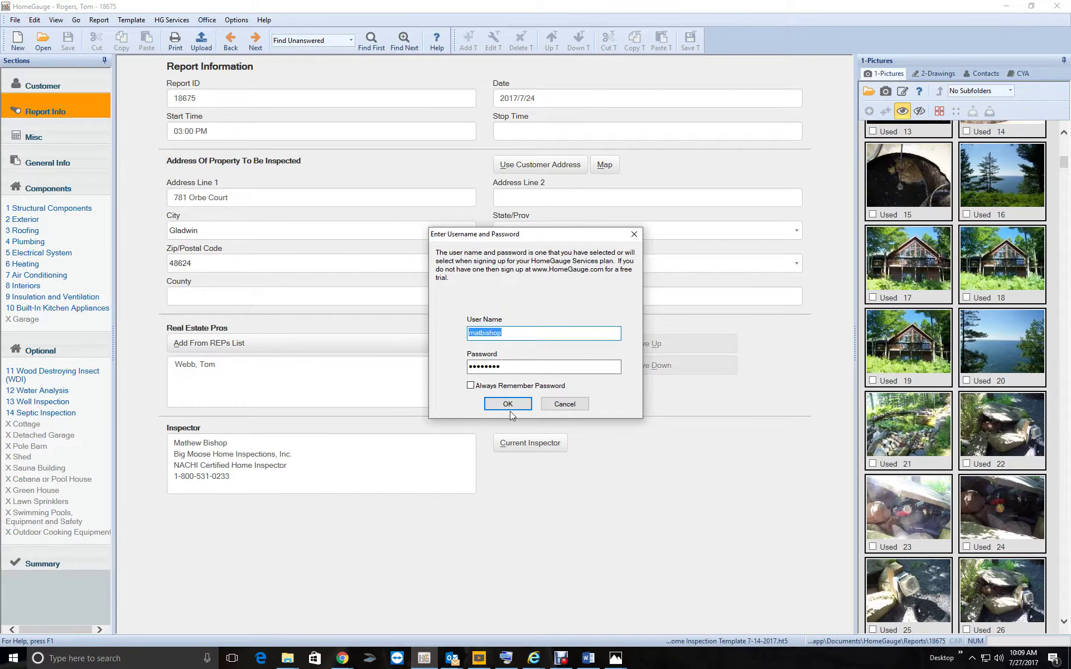
key("Return")
Start the report upload and create HomeGauge accounts for the customer and the real estate pro, leaving the user name blank for automatic generation.
left_click(202, 42)
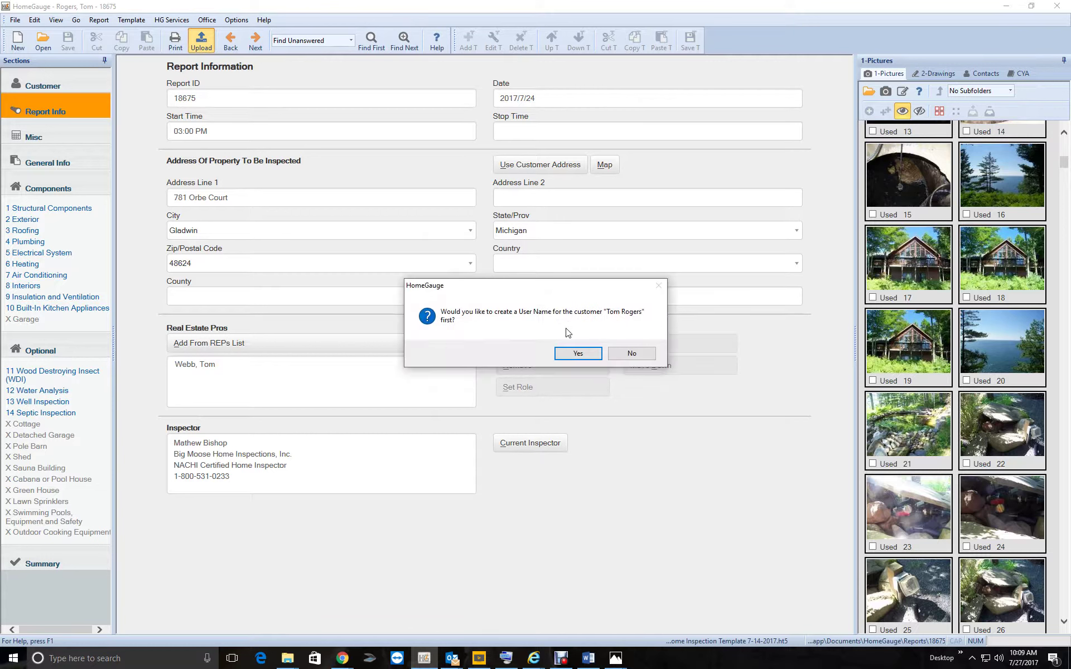
left_click(571, 357)
left_click(505, 363)
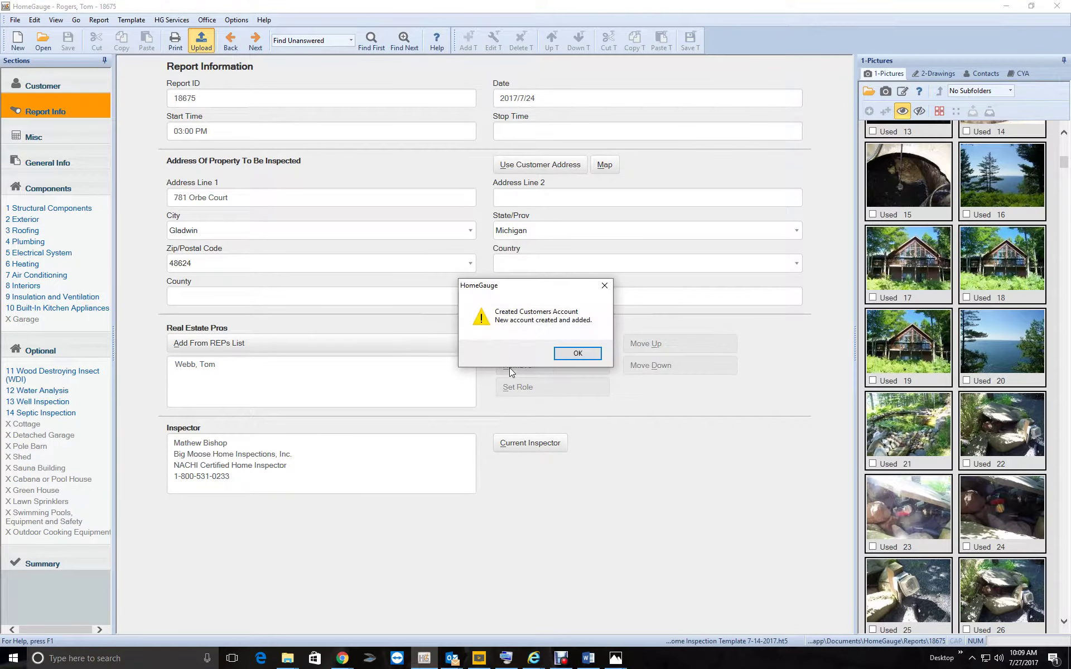
left_click(578, 353)
left_click(583, 355)
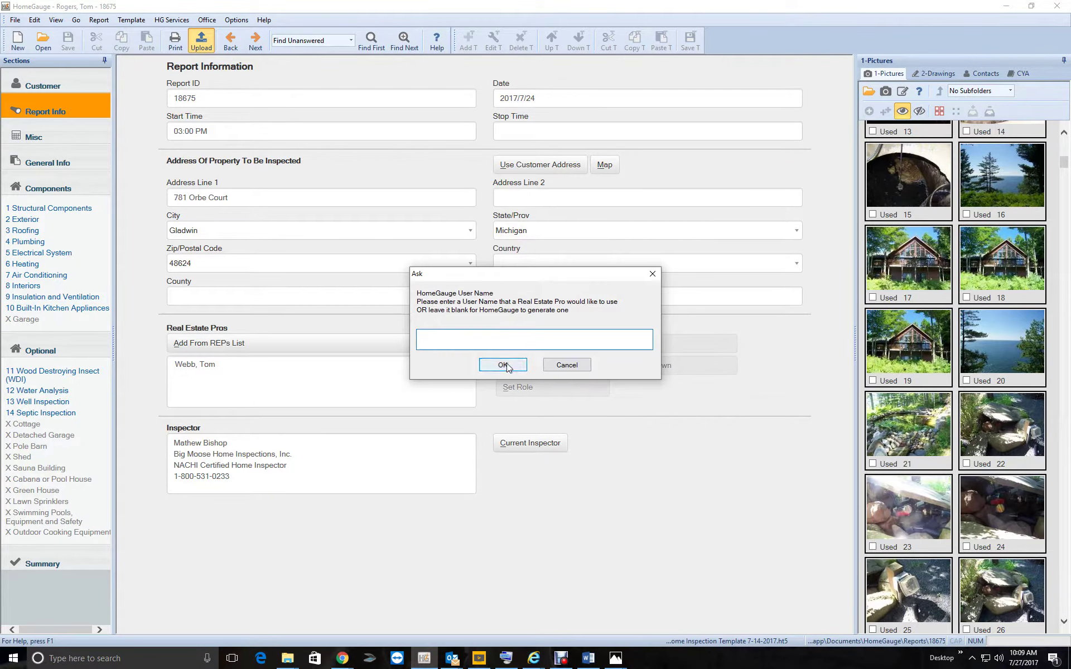
left_click(508, 365)
left_click(586, 353)
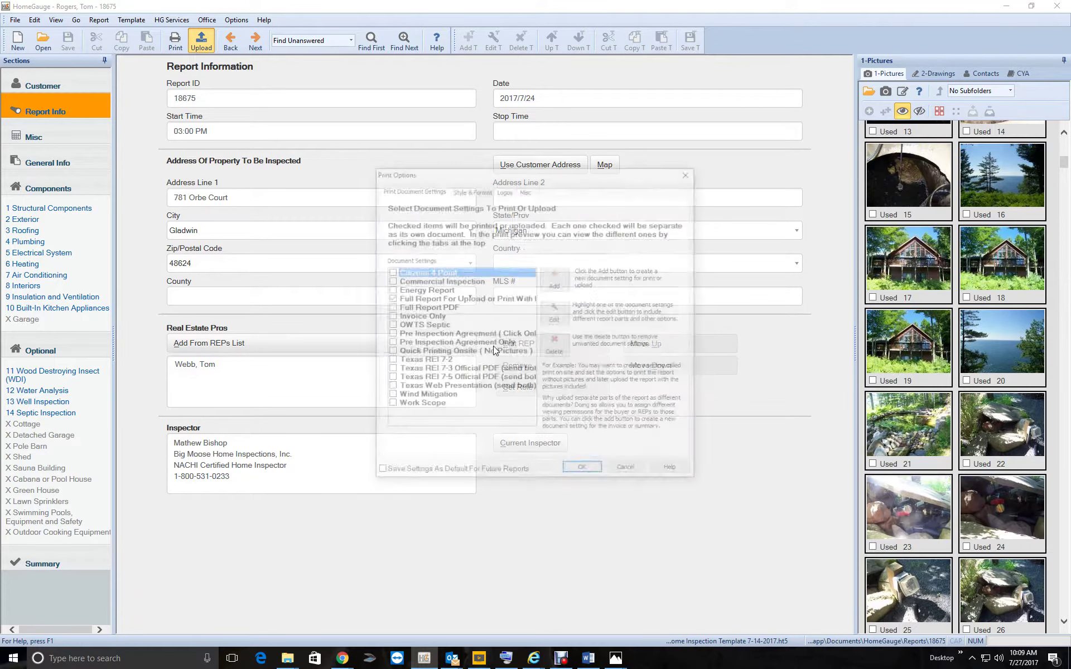
Set the Full Report For Upload or Print With Pictures document's output type to HomeGauge Internet Ready (HTML) and accept the print options.
left_click(461, 301)
left_click(555, 314)
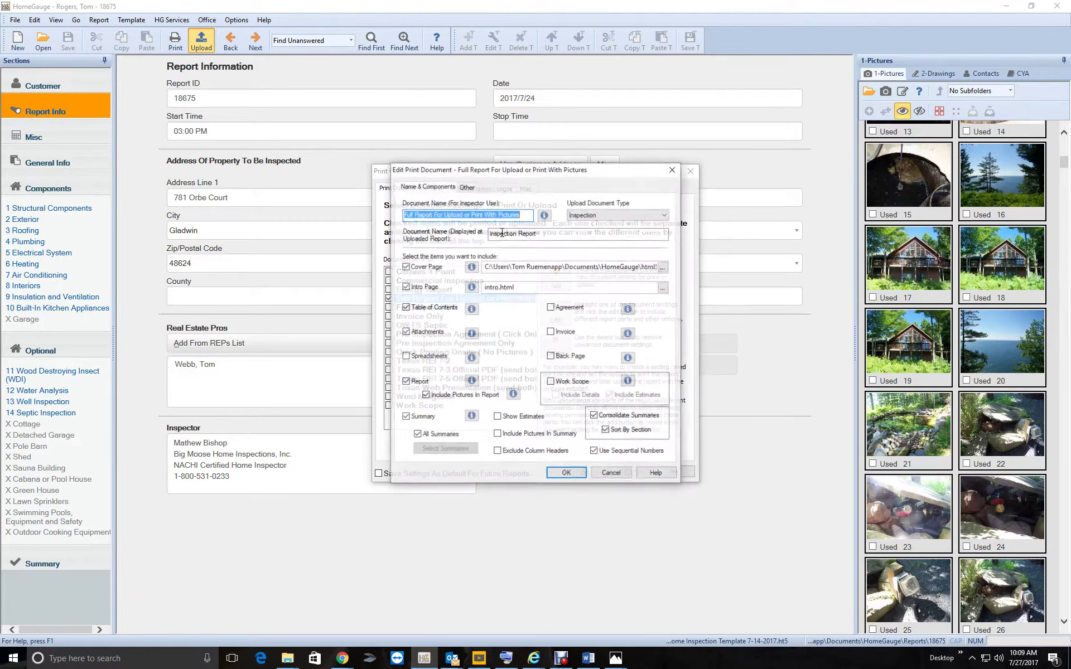
left_click(467, 187)
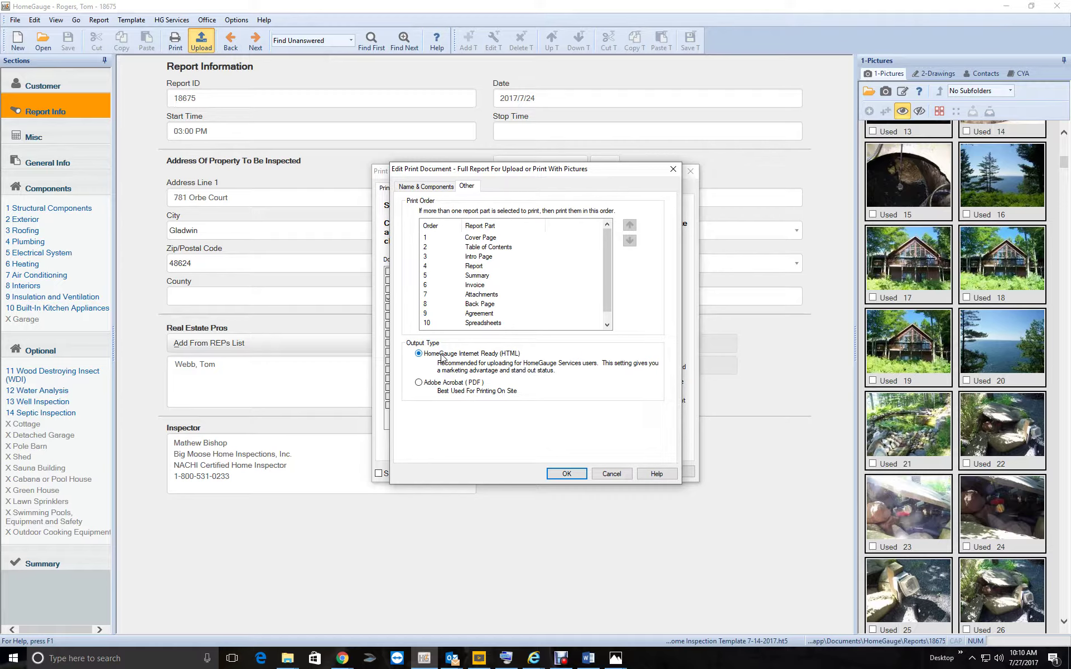
left_click(565, 477)
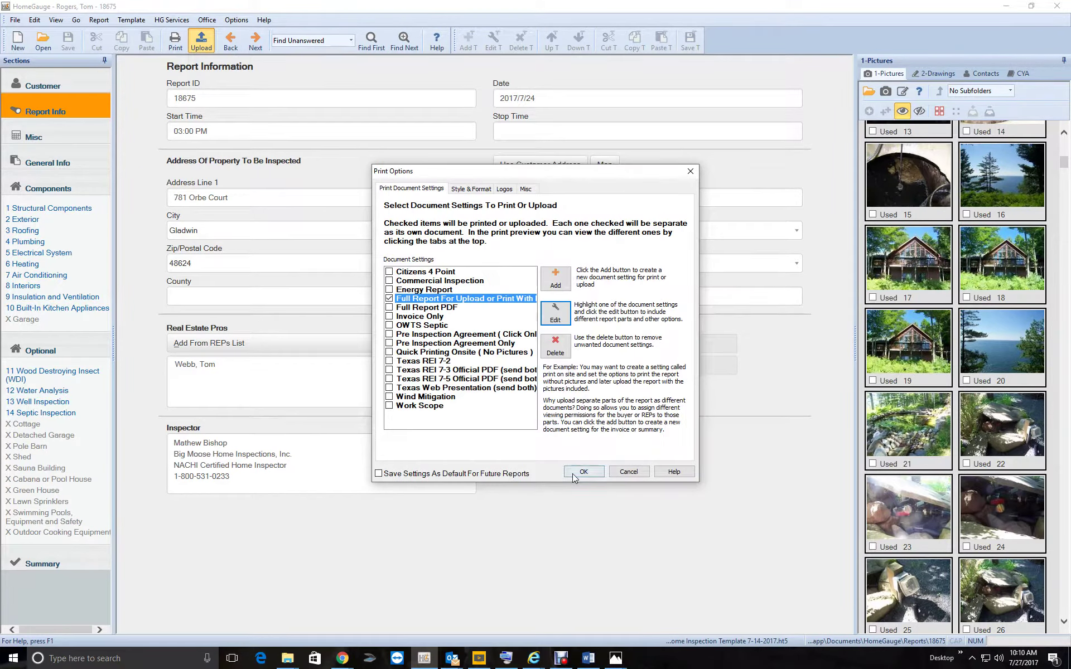
left_click(570, 474)
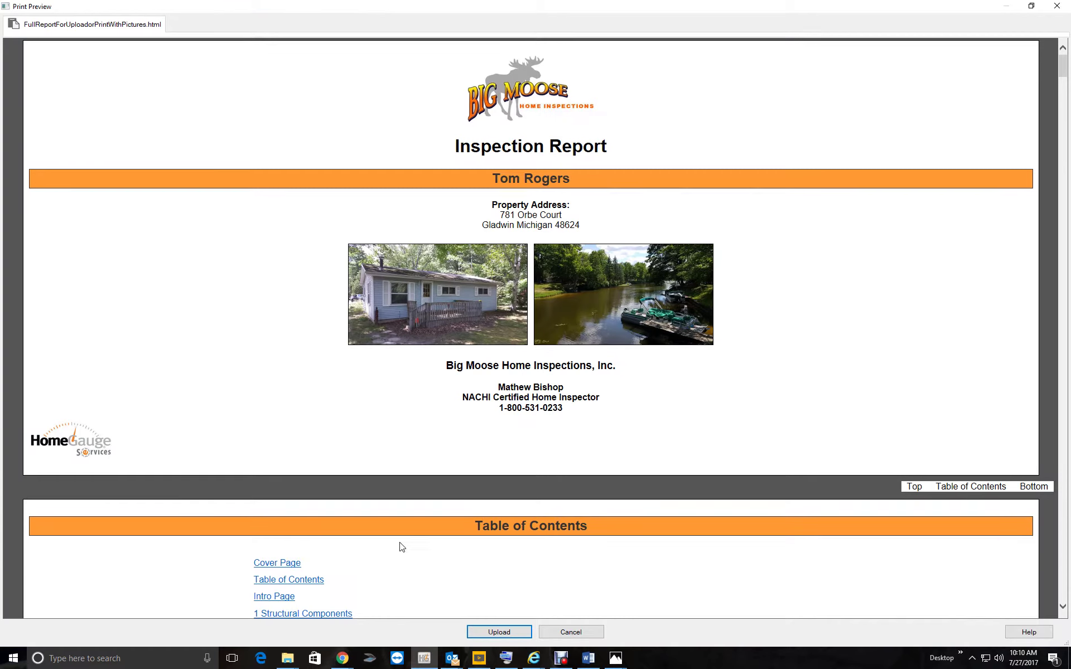
Upload the previewed HTML report, choose to send notification emails, and maximize the HomeGauge dashboard window that opens.
left_click(510, 633)
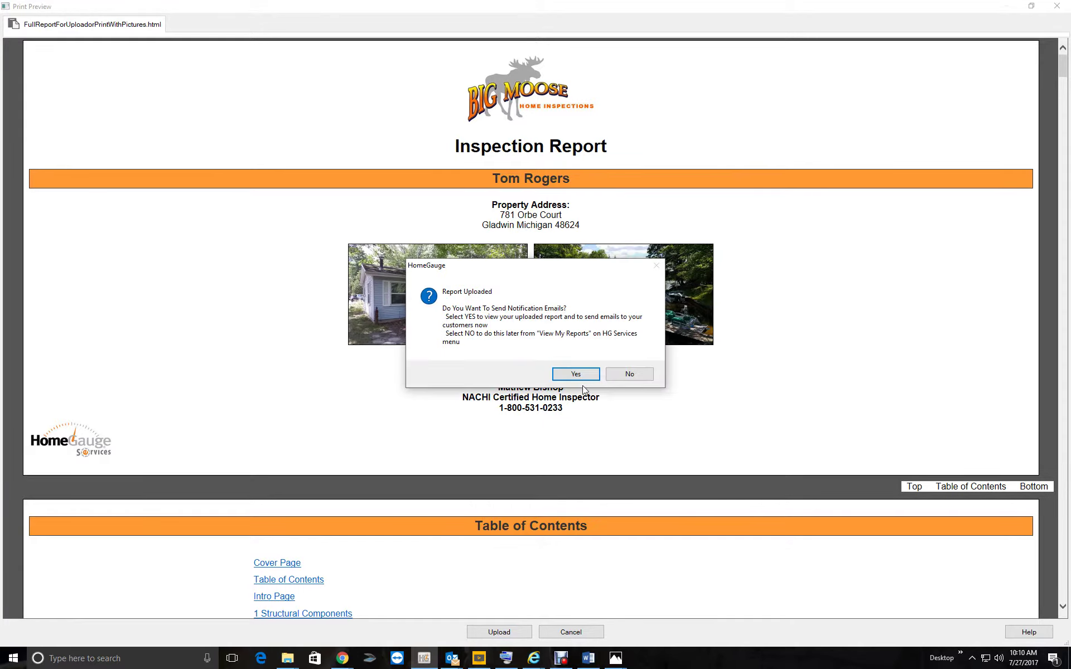
left_click(576, 374)
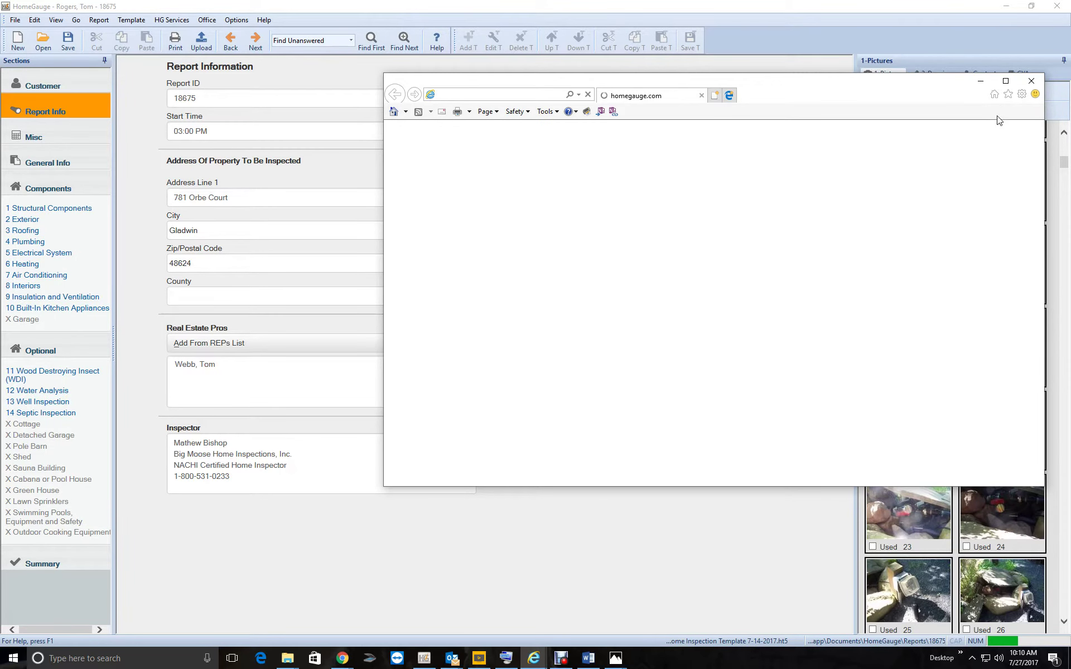
left_click(1004, 82)
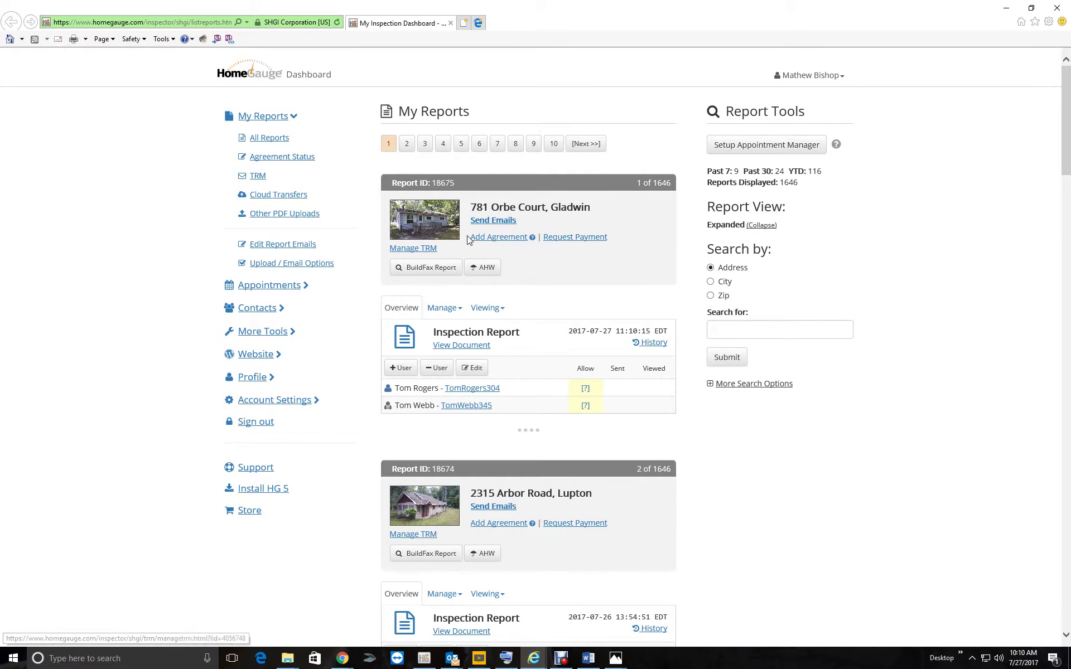
Email report 18675's notifications to the client and agent with View and Forward allowed for both, and return to the reports list.
left_click(493, 222)
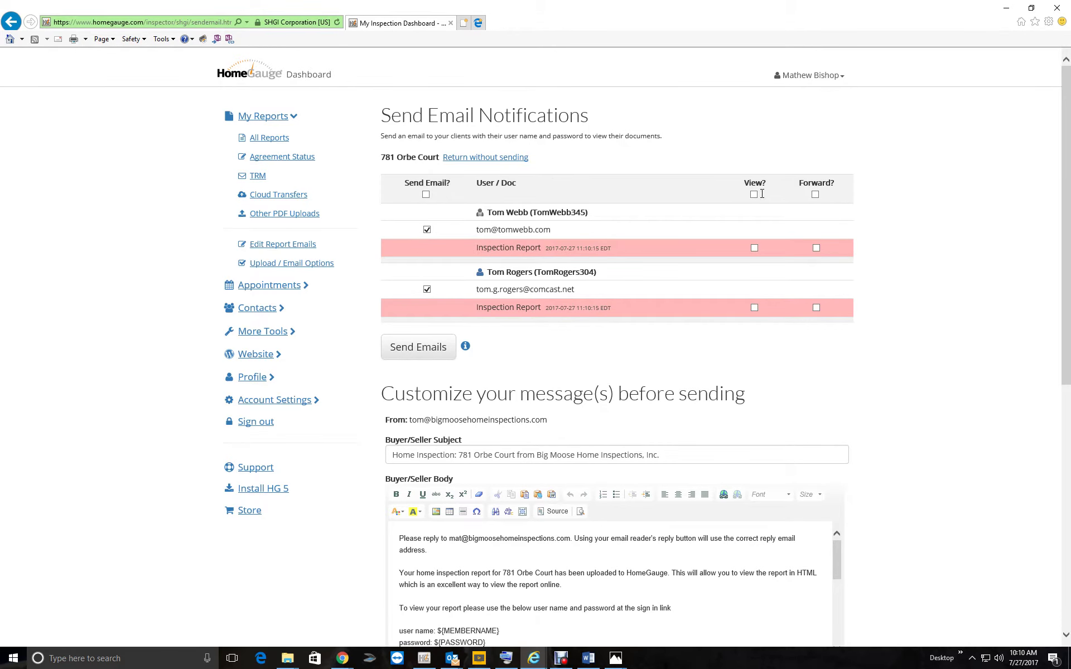
left_click(754, 194)
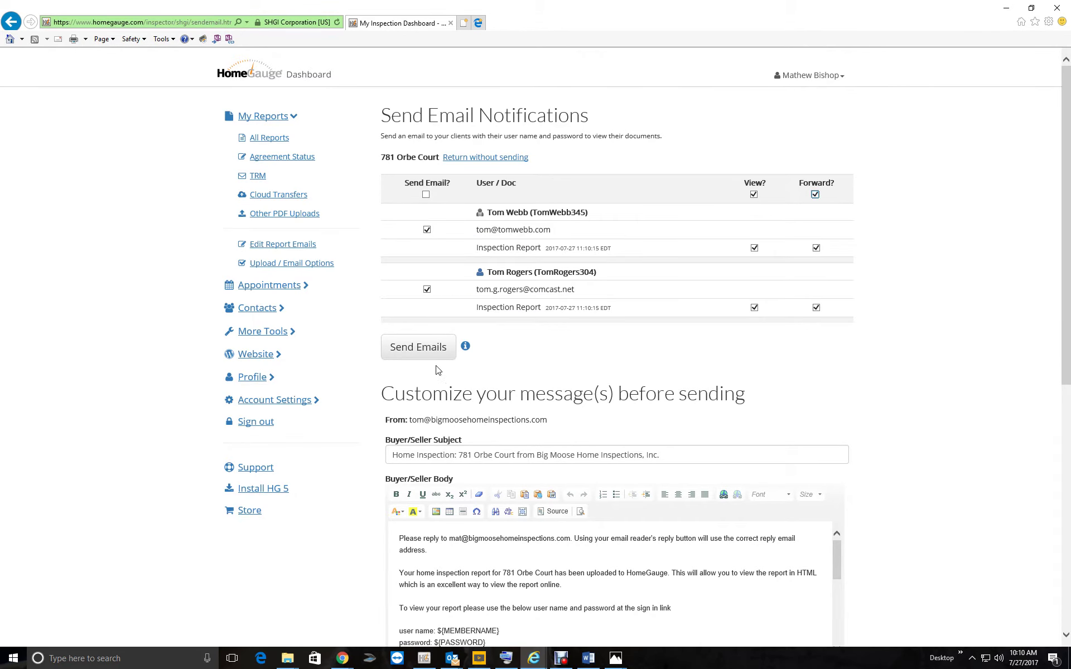
left_click(418, 357)
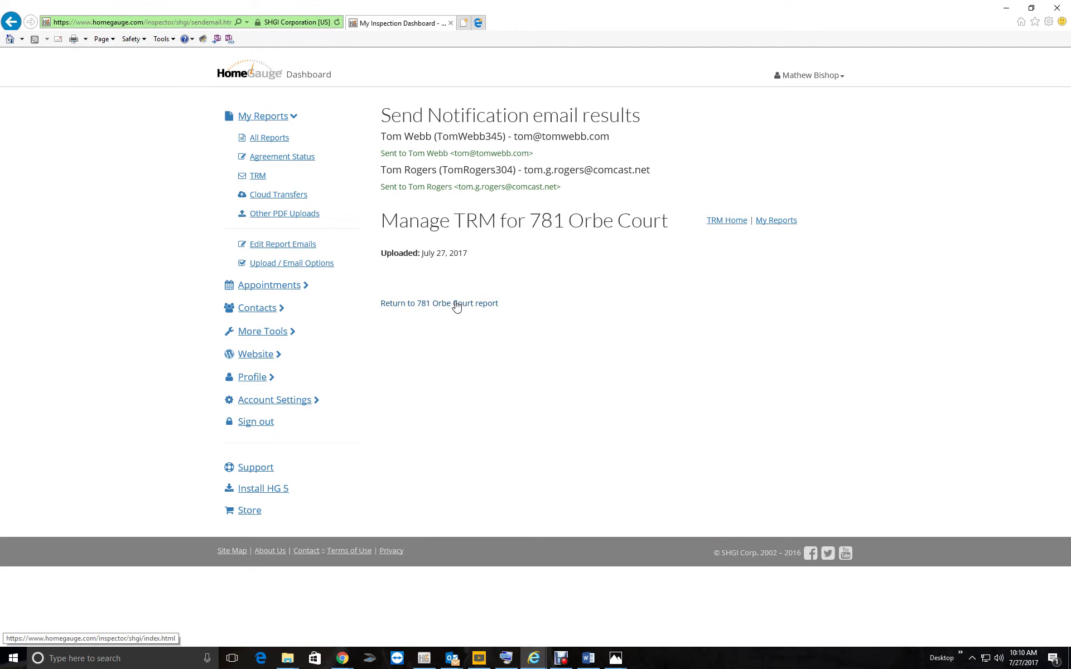
left_click(456, 304)
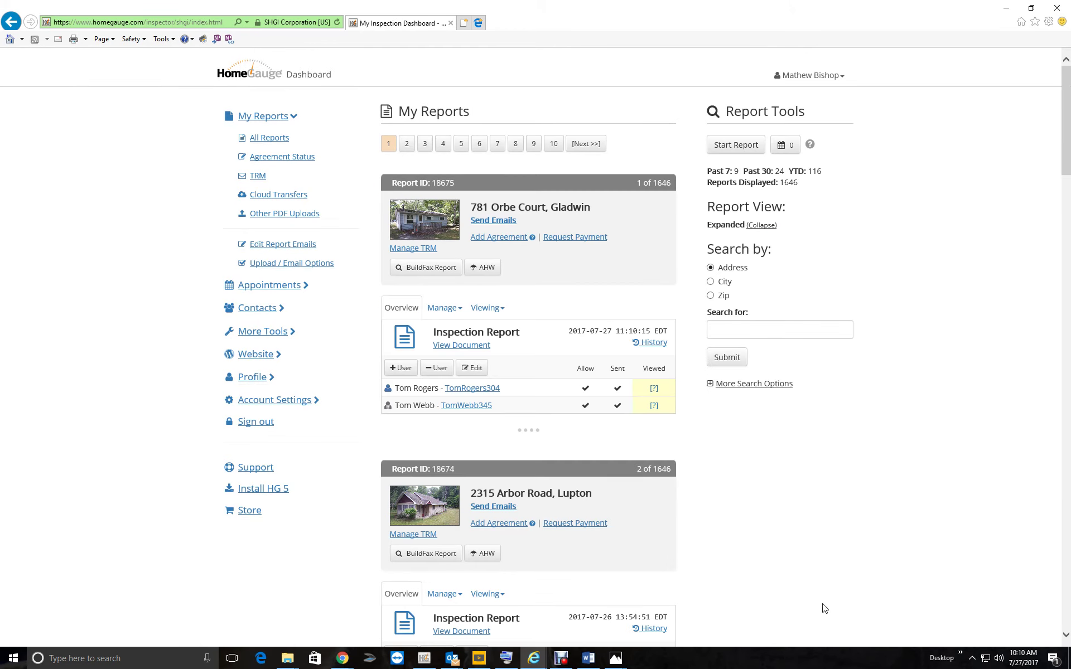